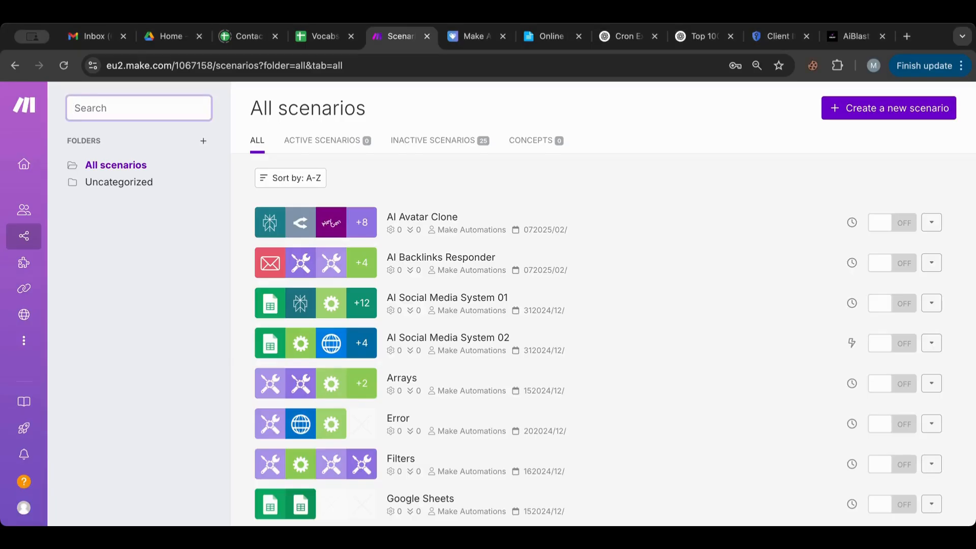
Step: Leave the Make Automations store page and start a new empty scenario from the scenarios list
left_click(471, 44)
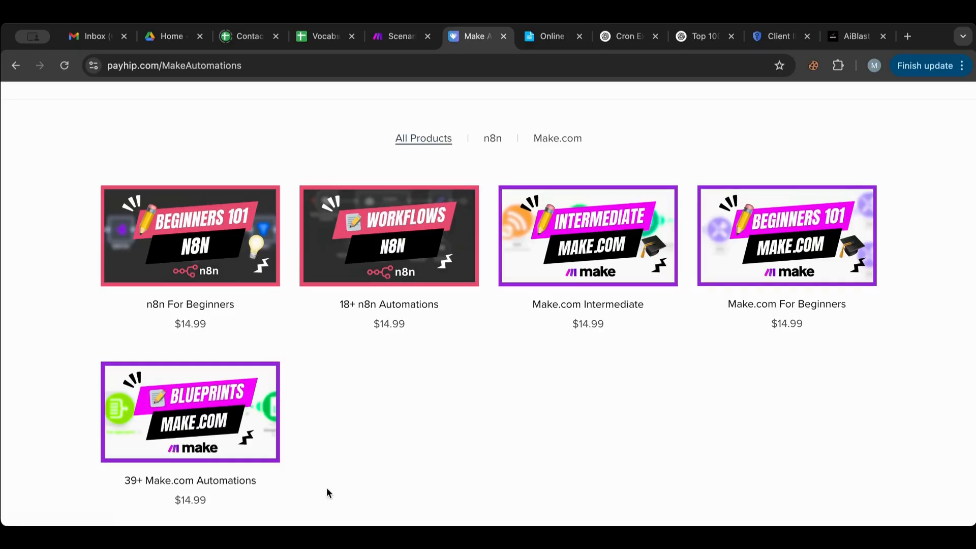
left_click(386, 37)
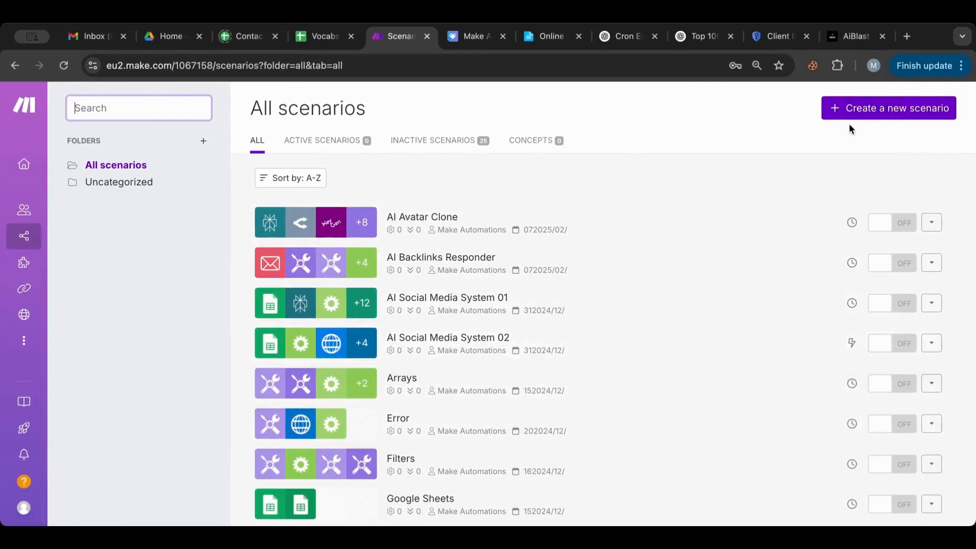
left_click(853, 107)
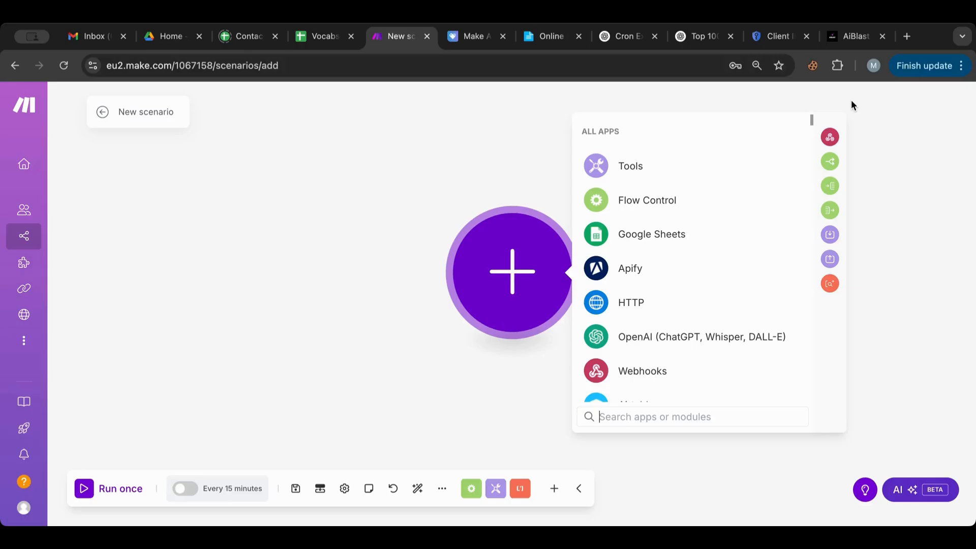
Step: Open the AiBlast post 'AB Daily: 18-04-2025' and skim its contents
left_click(842, 46)
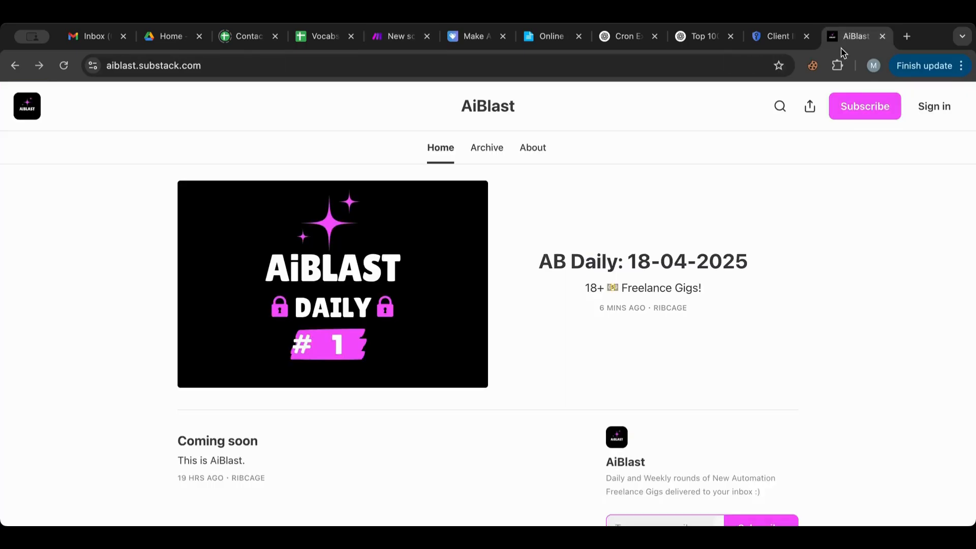
left_click(645, 227)
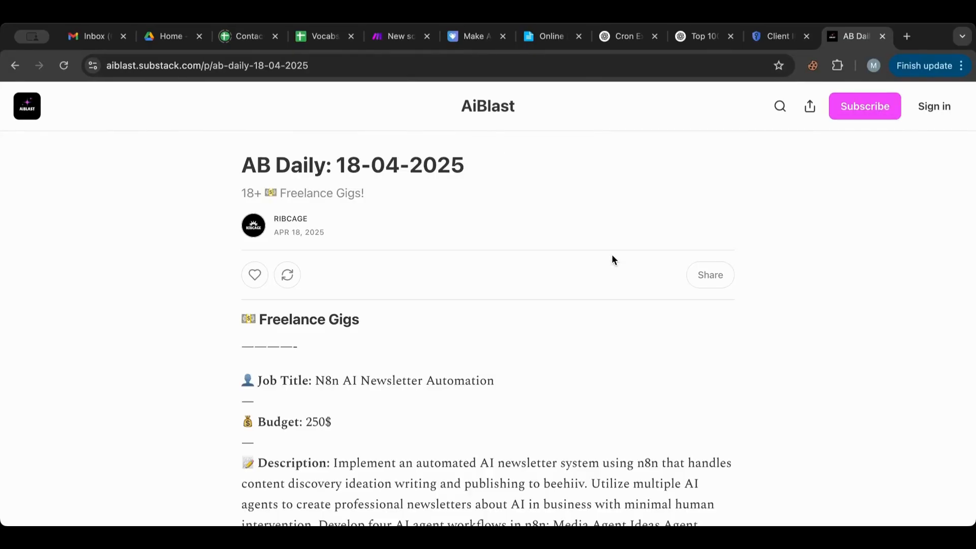
scroll(612, 255, "down", 4)
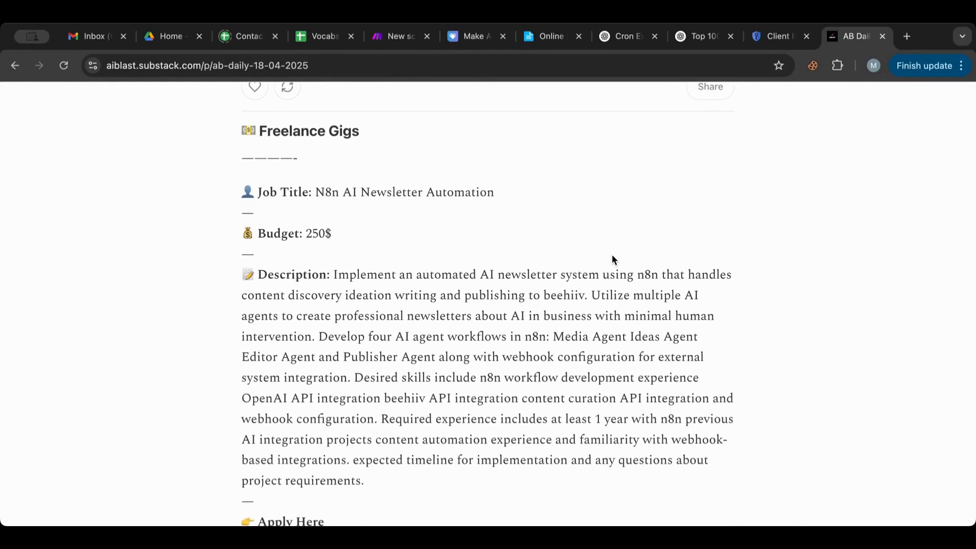
scroll(612, 259, "down", 4)
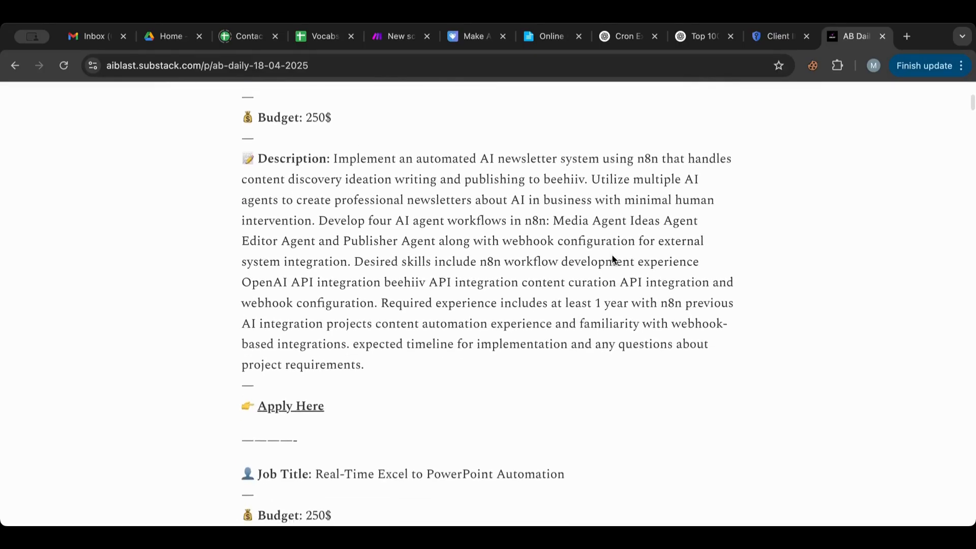
scroll(612, 259, "up", 3)
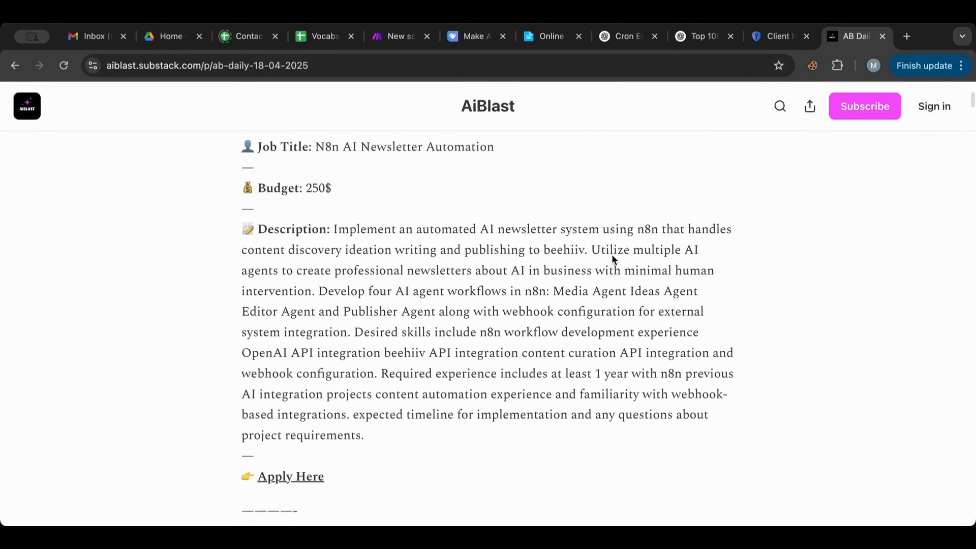
scroll(503, 216, "up", 1)
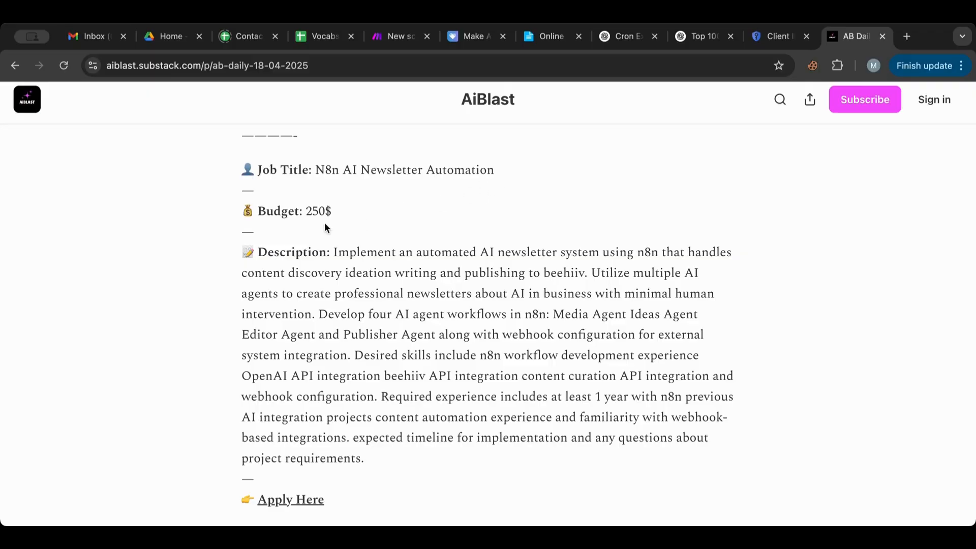
left_click_drag(146, 238, 197, 199)
scroll(213, 263, "down", 3)
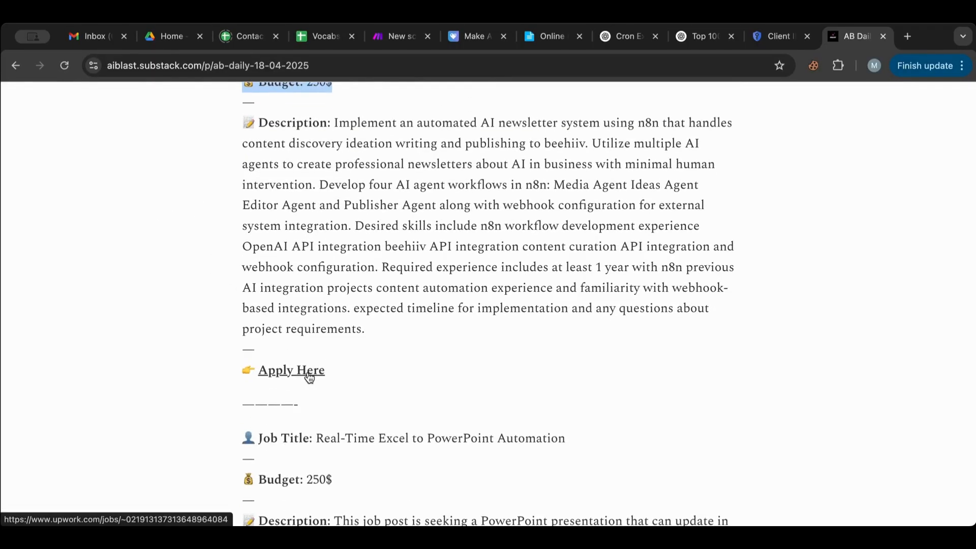
Step: Open the first gig's Apply Here link in a new tab and review the Upwork job page
right_click(309, 378)
left_click(357, 286)
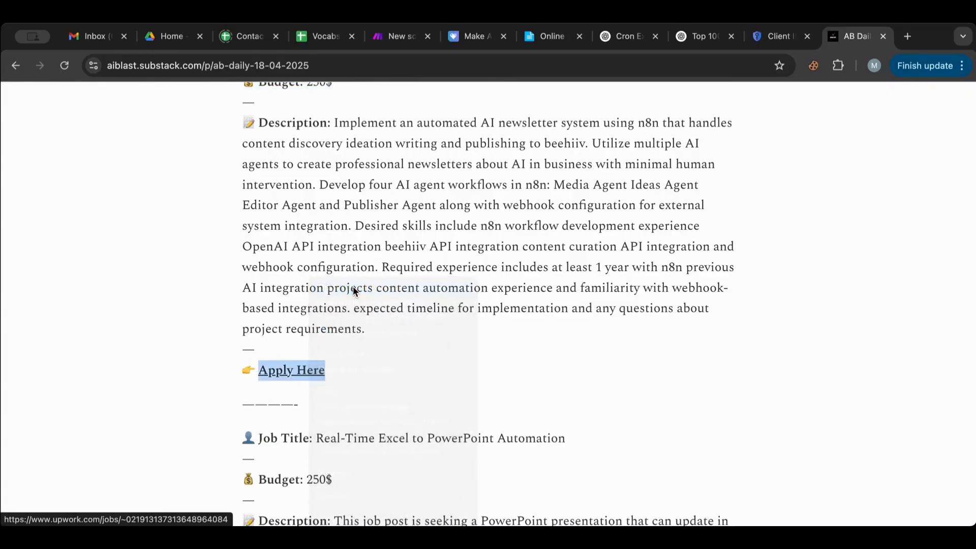
left_click(856, 40)
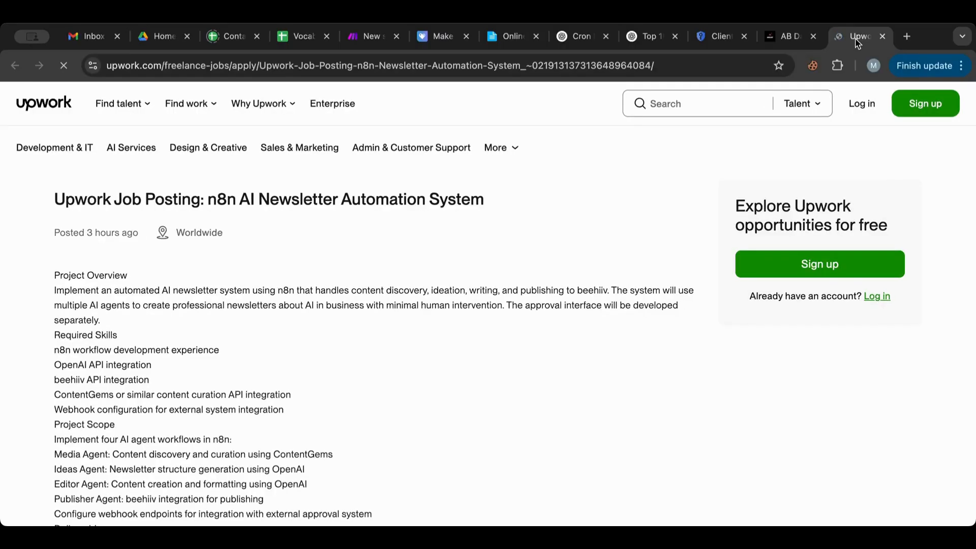
scroll(524, 311, "down", 5)
scroll(524, 312, "down", 3)
scroll(524, 311, "up", 6)
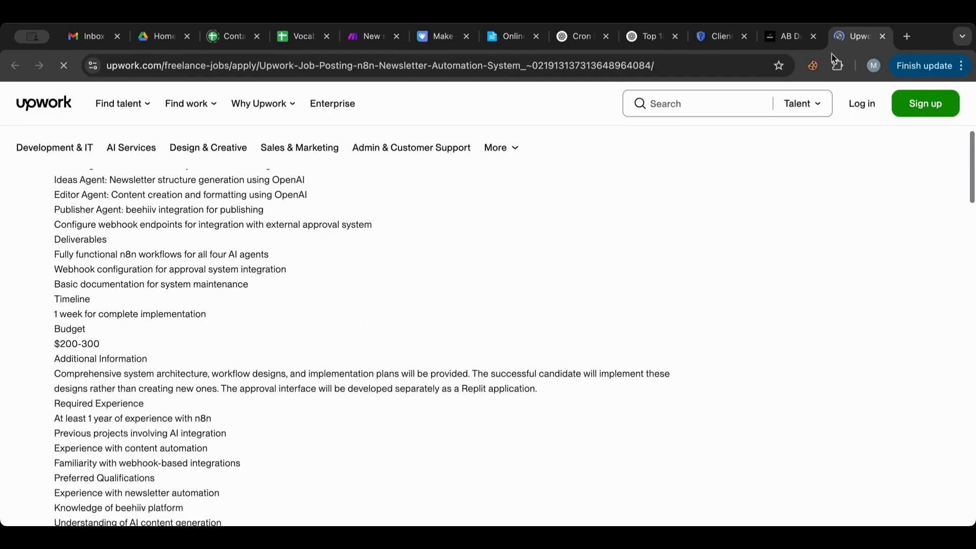
Step: Return to the AB Daily post and scroll through the Freelance Gigs listings
left_click(791, 39)
scroll(623, 310, "down", 20)
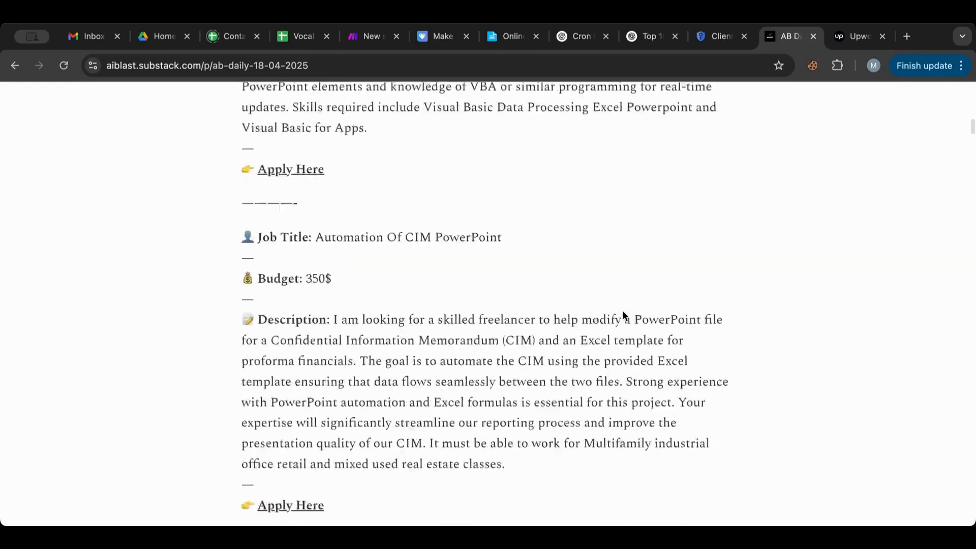
scroll(623, 312, "down", 20)
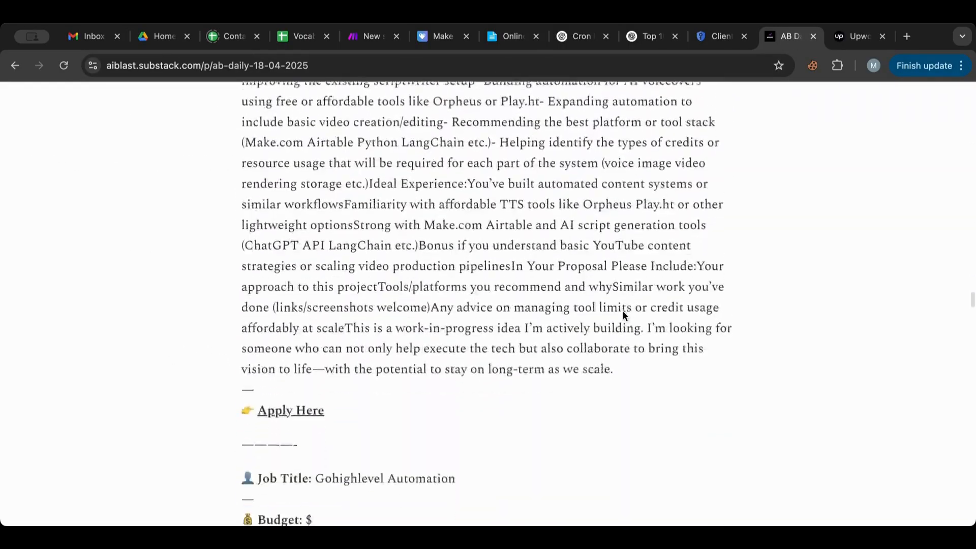
scroll(624, 311, "down", 20)
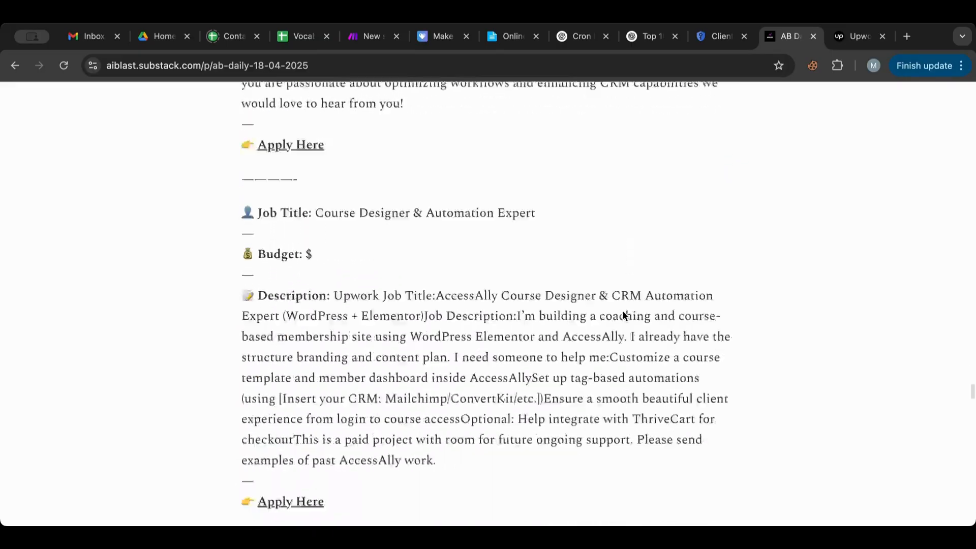
scroll(624, 310, "down", 15)
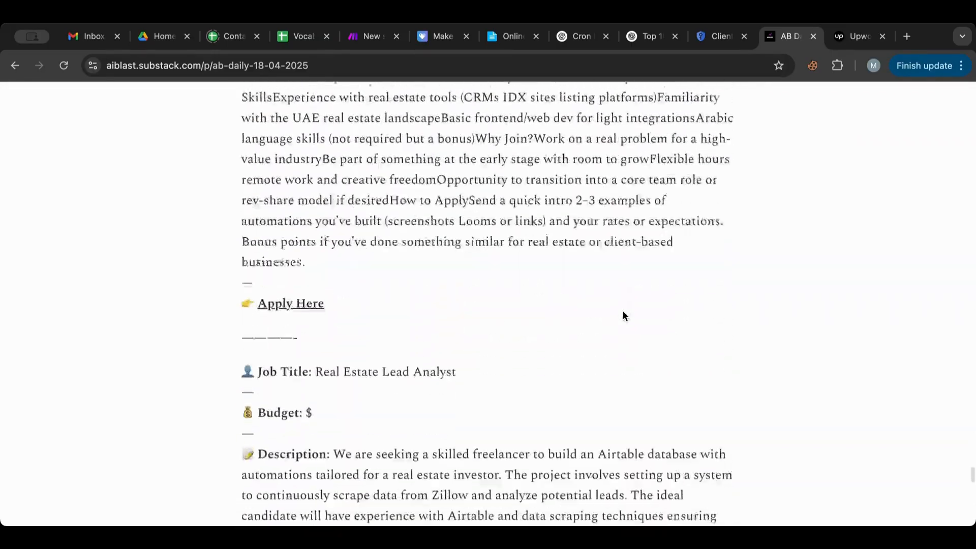
scroll(624, 311, "up", 15)
scroll(624, 311, "down", 15)
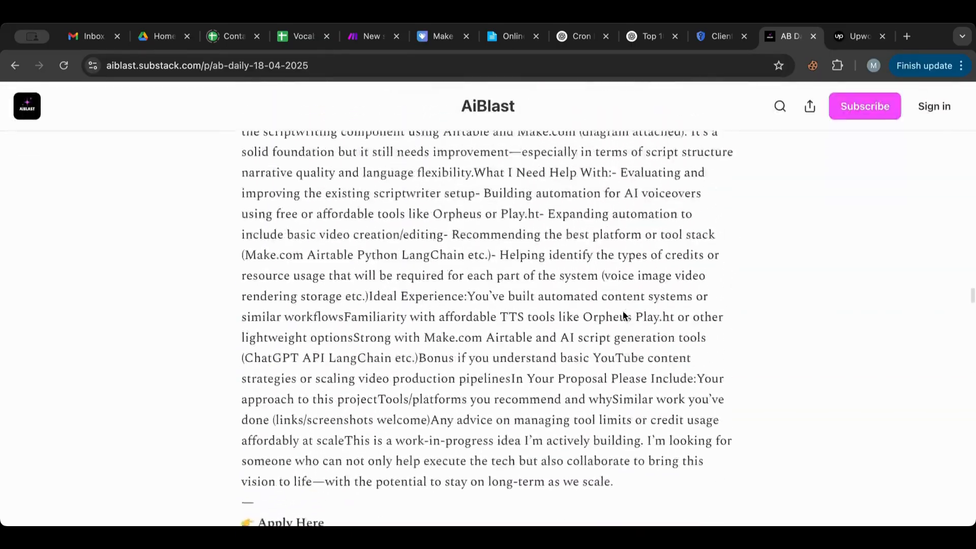
scroll(624, 311, "up", 5)
scroll(623, 313, "up", 15)
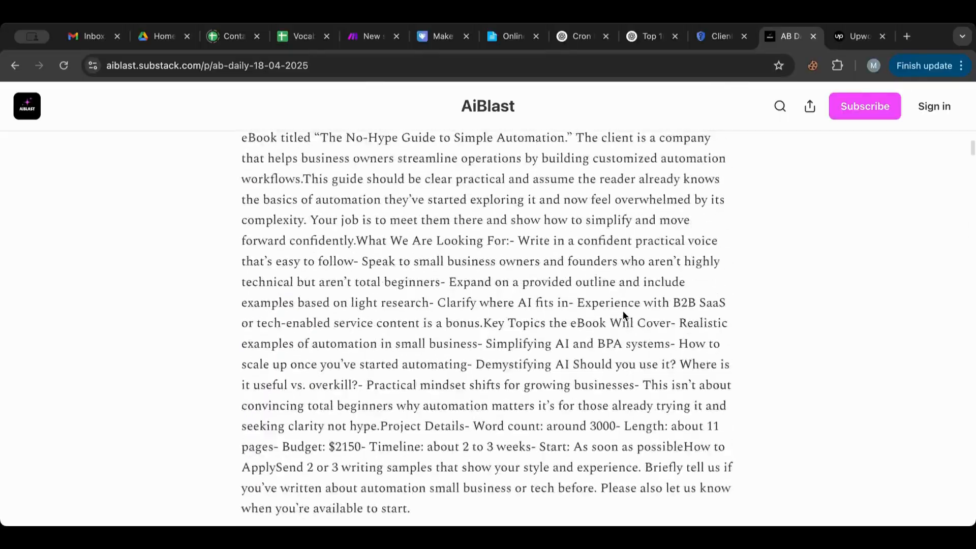
left_click_drag(302, 339, 351, 340)
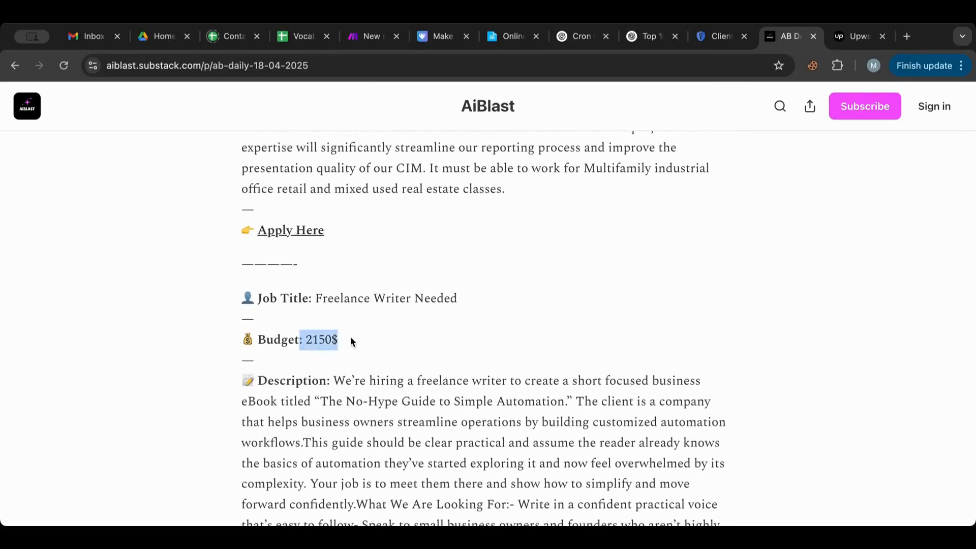
scroll(366, 341, "up", 10)
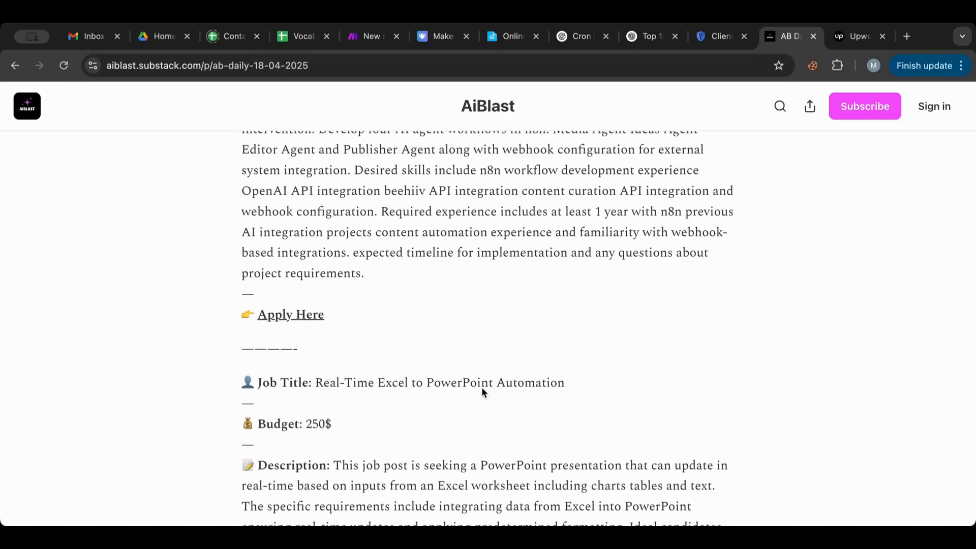
left_click_drag(304, 424, 340, 422)
scroll(340, 422, "down", 10)
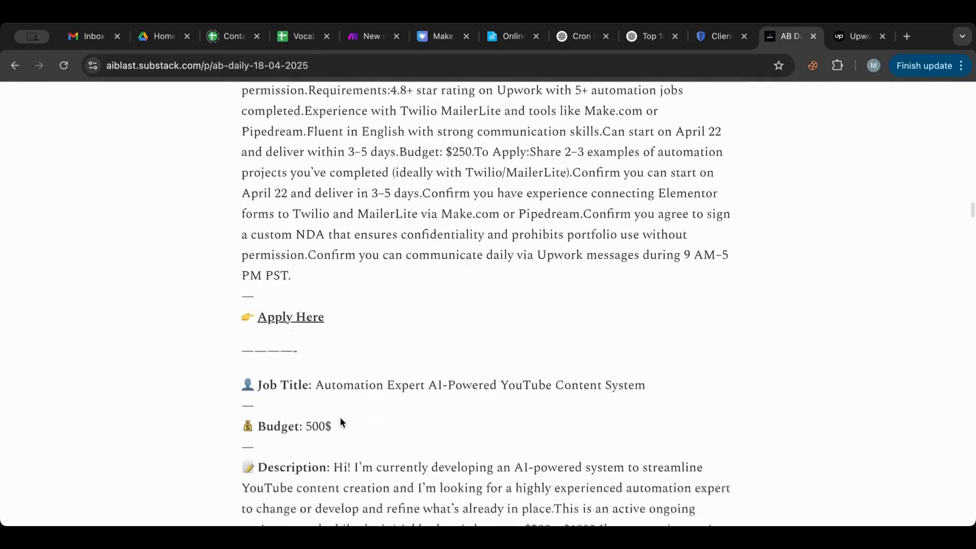
scroll(341, 420, "down", 2)
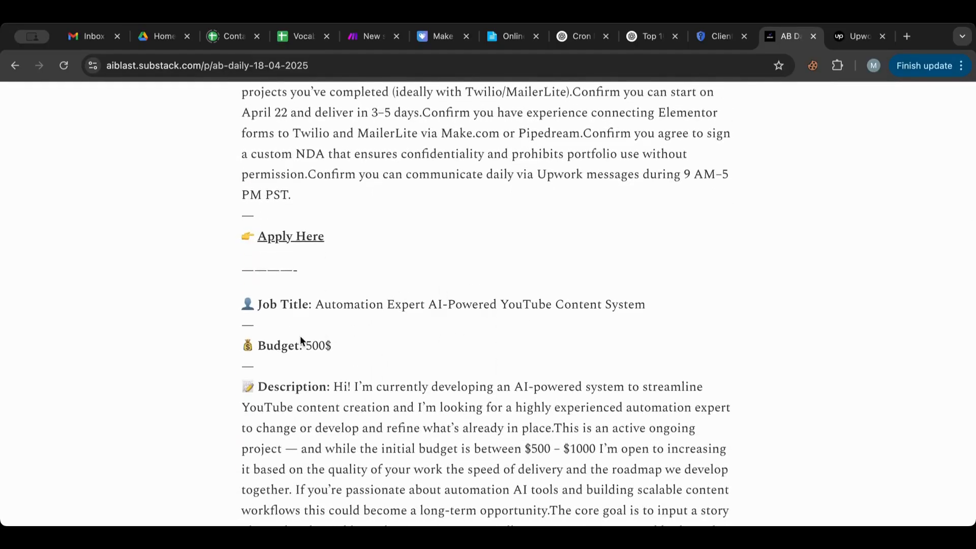
Step: Highlight the 500$ budgets of the YouTube job and the Automation Expert Needed job
left_click_drag(301, 338, 381, 344)
scroll(380, 344, "down", 15)
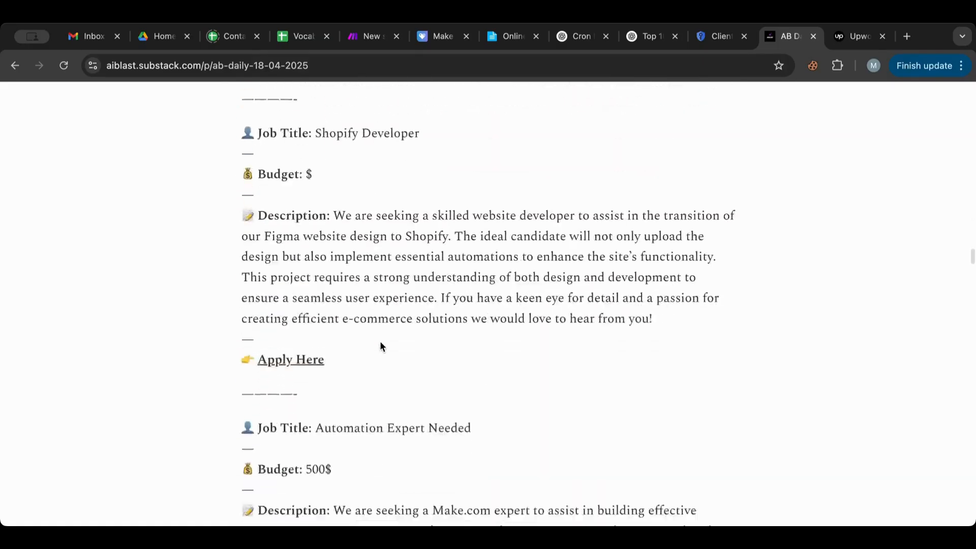
scroll(382, 346, "down", 5)
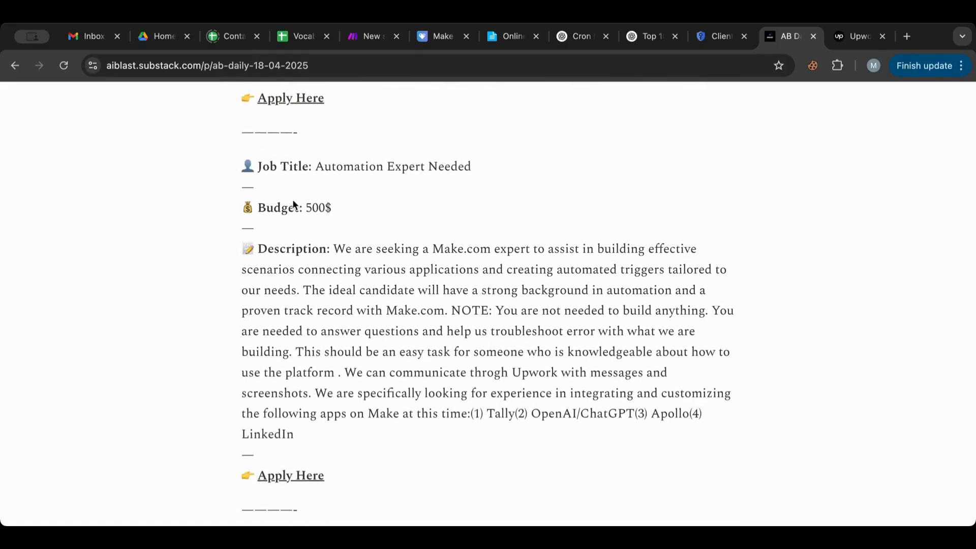
left_click_drag(306, 207, 401, 206)
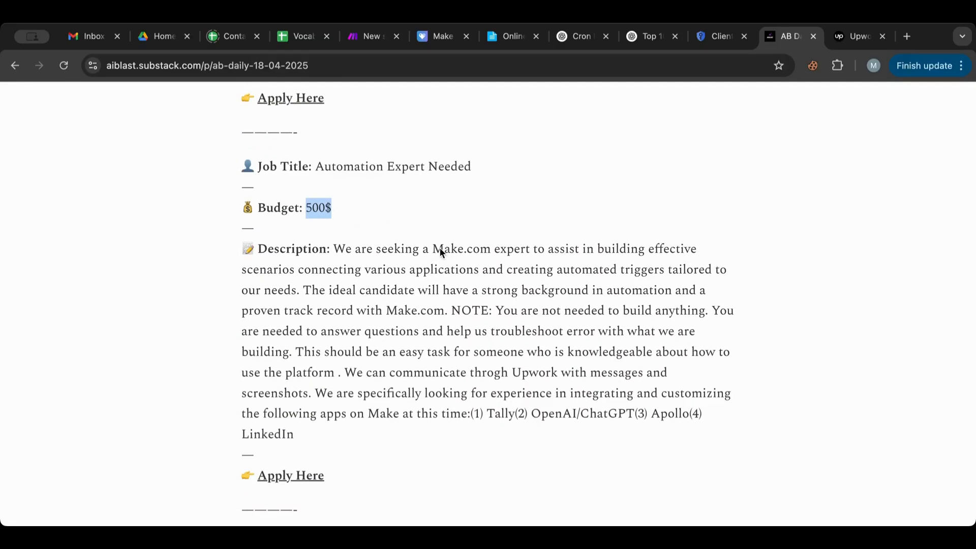
left_click_drag(431, 249, 533, 245)
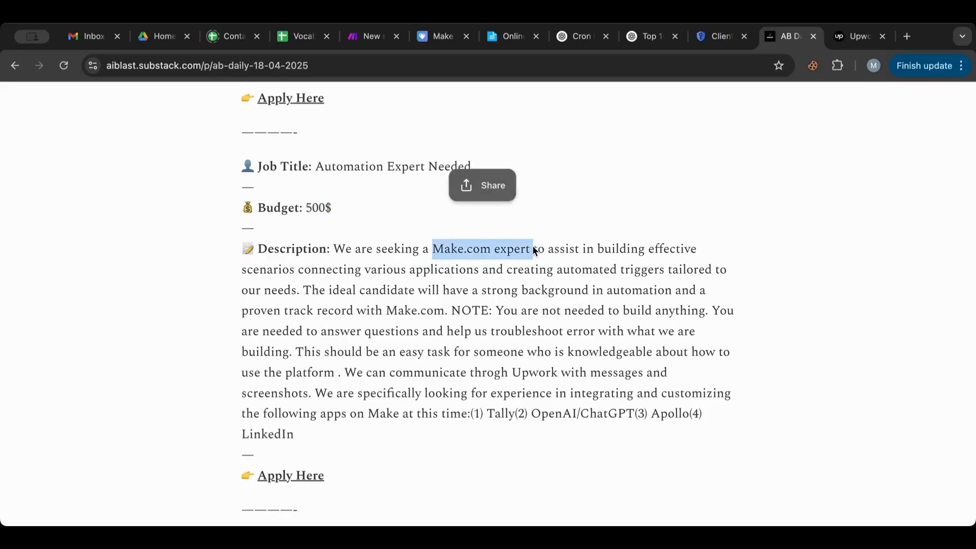
scroll(532, 245, "up", 5)
scroll(533, 245, "up", 10)
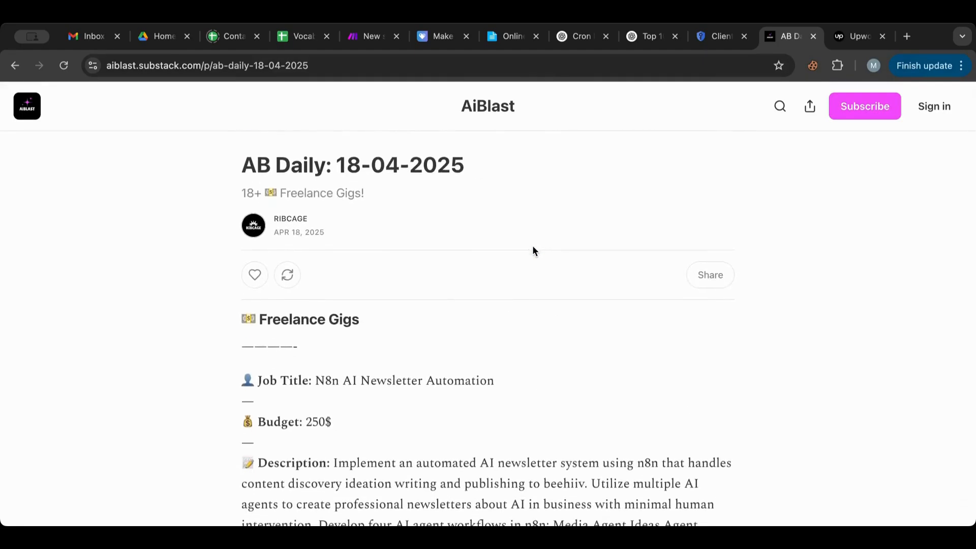
scroll(533, 245, "down", 3)
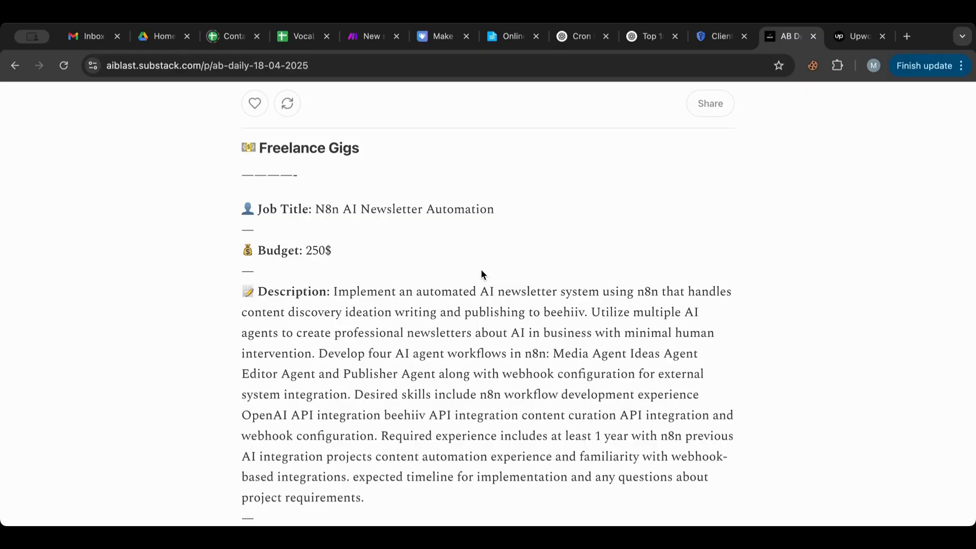
Step: Open the AB Daily: 18-04-2025 newsletter email in Gmail and scroll to its gig listings
left_click(82, 36)
left_click(285, 209)
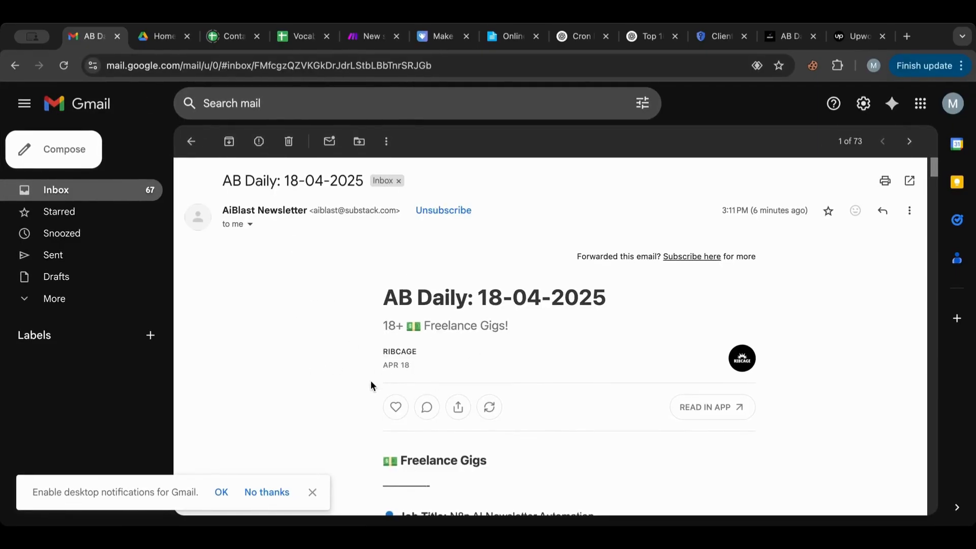
scroll(371, 385, "down", 3)
scroll(370, 382, "down", 20)
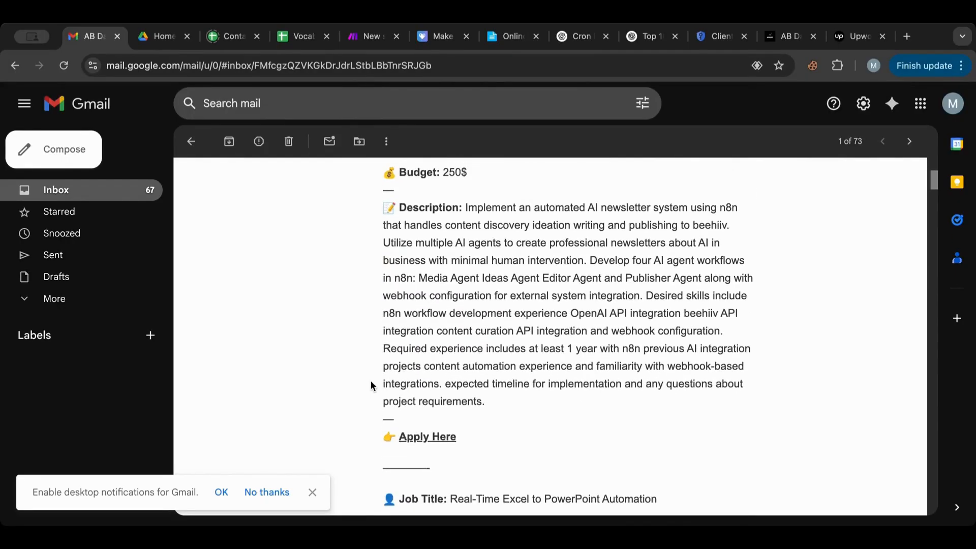
scroll(370, 385, "down", 10)
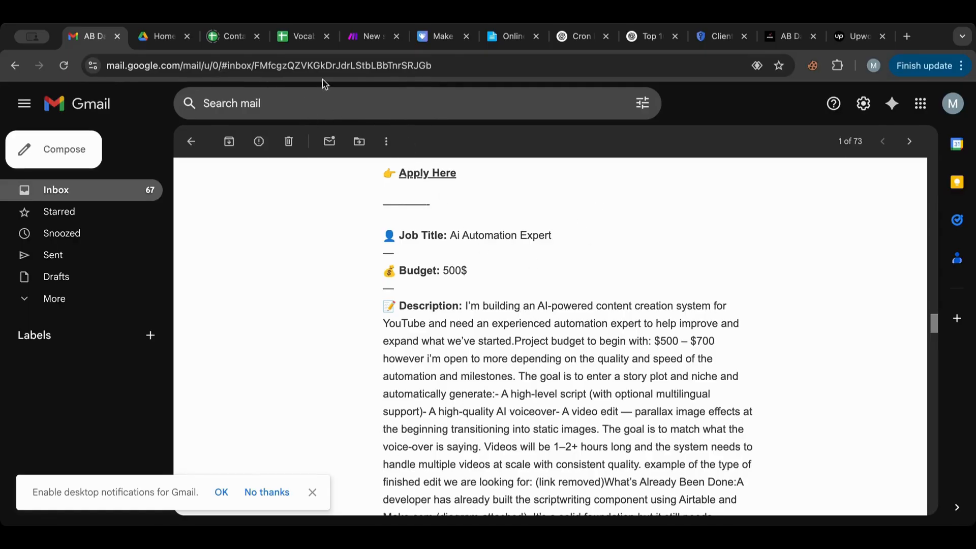
Step: Search 'gmail' in the new scenario and add the Watch Emails trigger
left_click(369, 46)
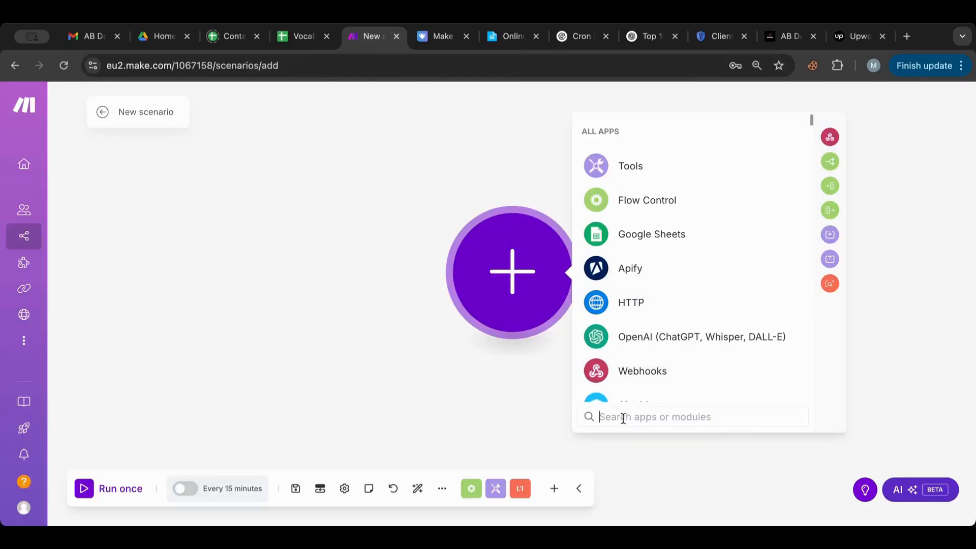
type("gmail")
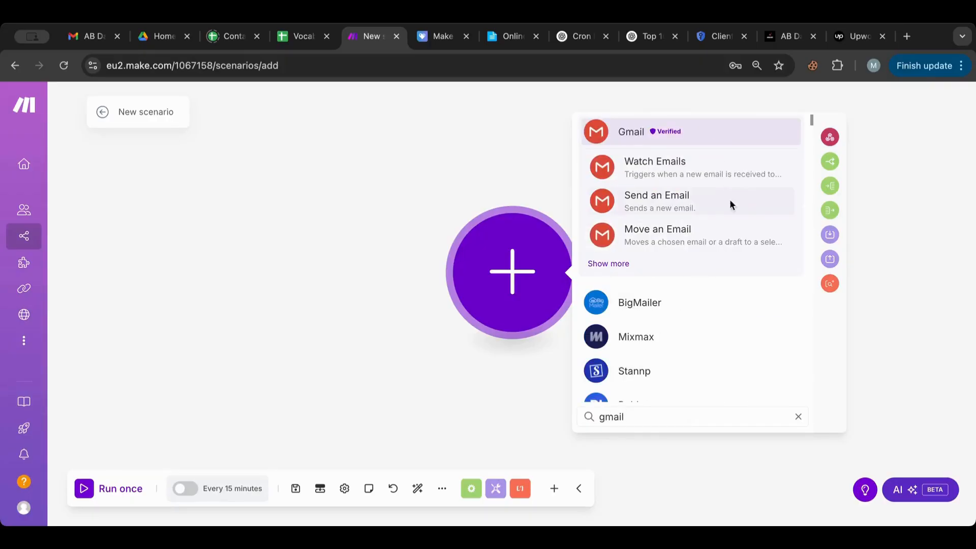
left_click(708, 163)
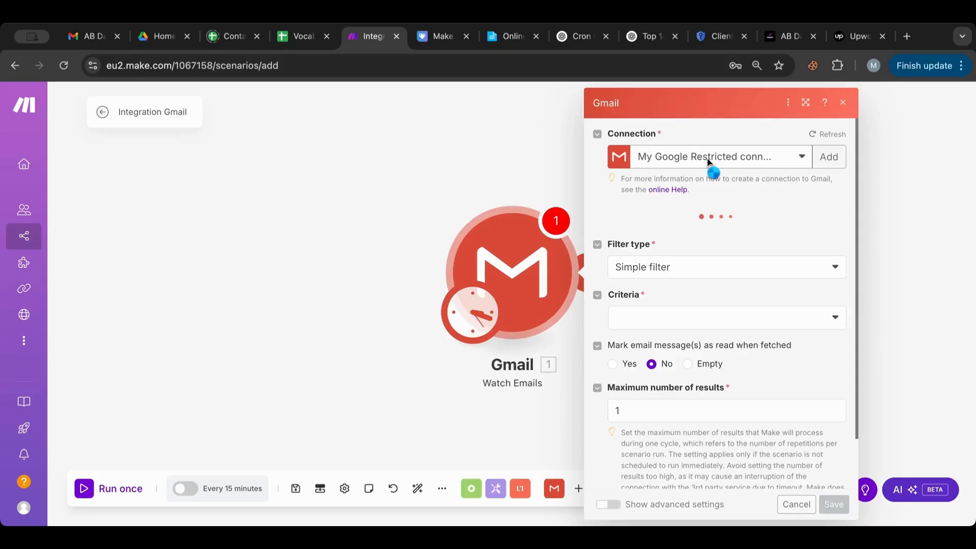
Step: Try several Google connections for the Gmail trigger and attempt to save it
left_click(709, 160)
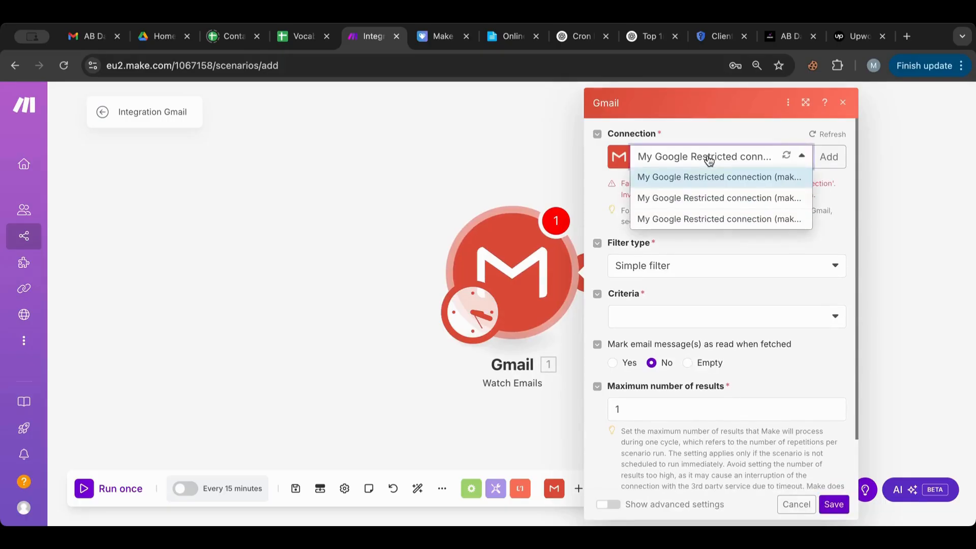
left_click(692, 218)
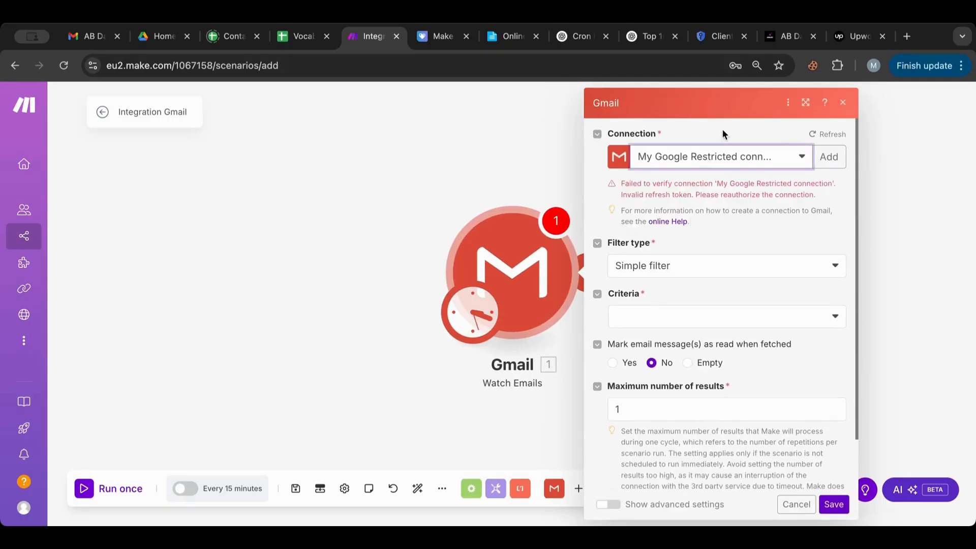
left_click(712, 163)
left_click(699, 196)
left_click(701, 160)
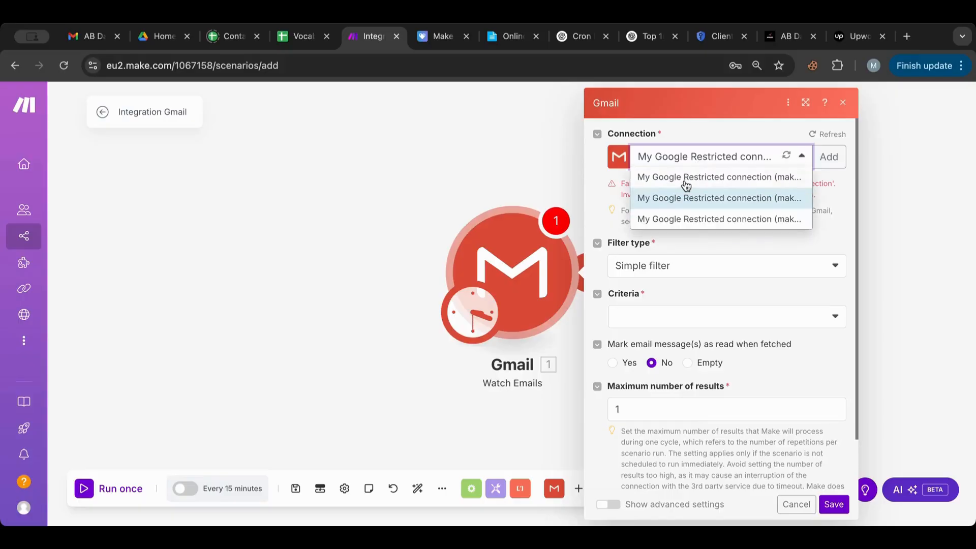
left_click(687, 189)
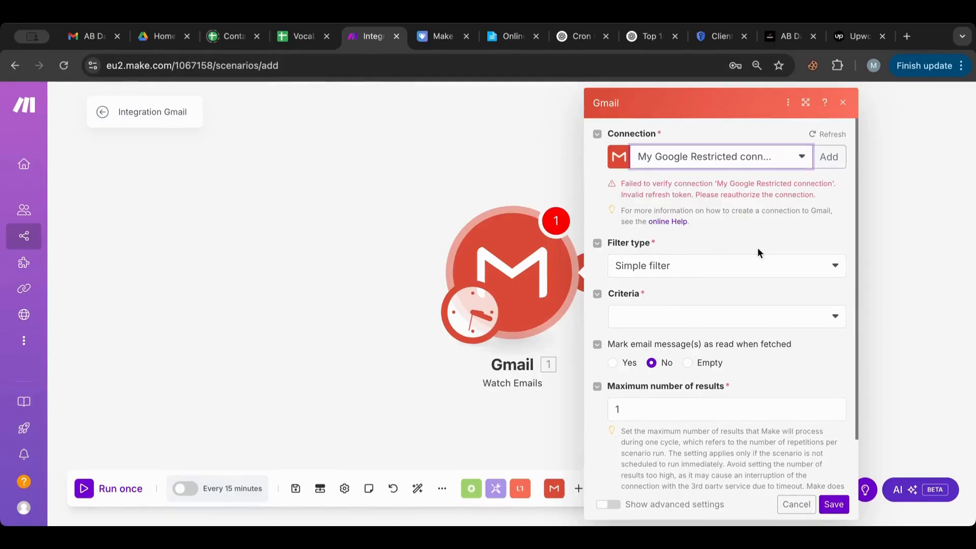
left_click(703, 154)
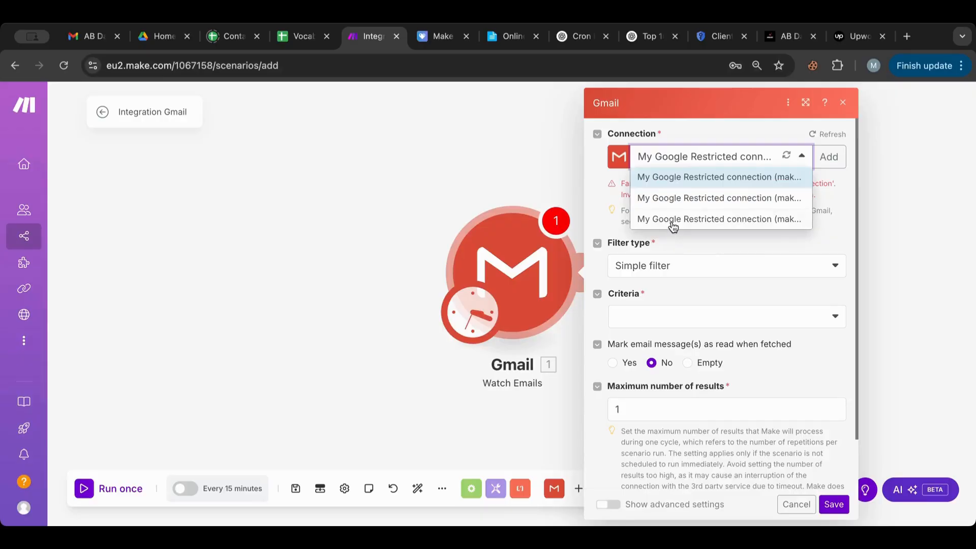
left_click(674, 221)
left_click(414, 451)
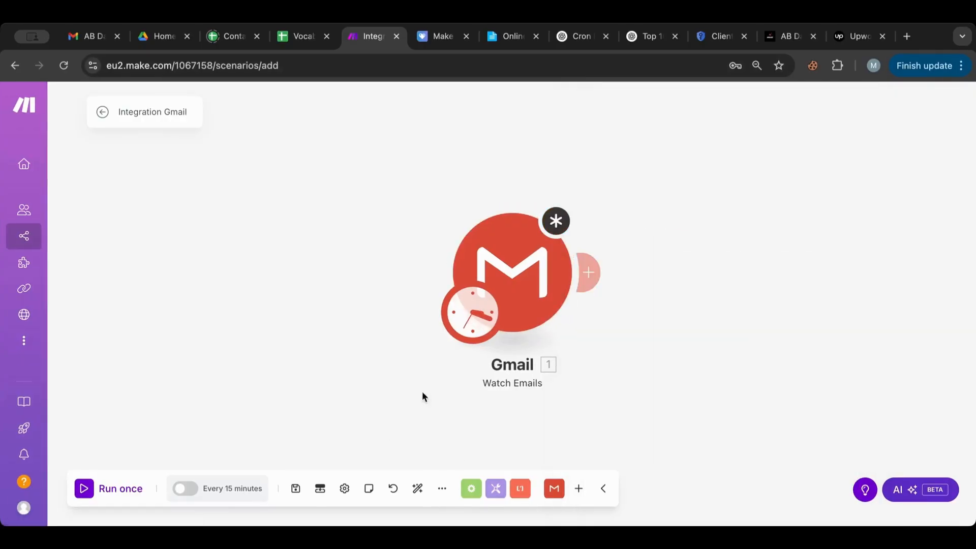
left_click(515, 268)
left_click(834, 504)
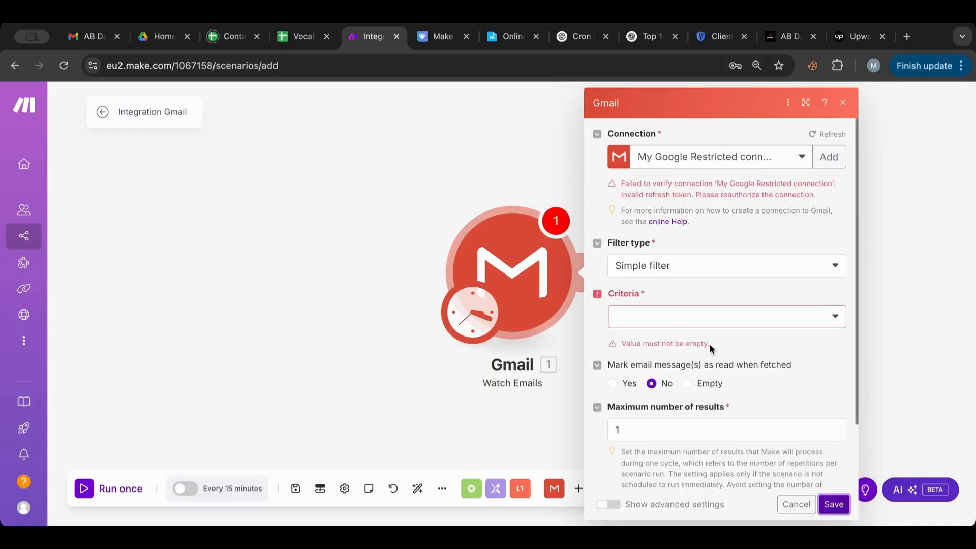
Step: Set Criteria to All emails with the simple filter, pick the first Google connection, and save
left_click(681, 316)
left_click(662, 340)
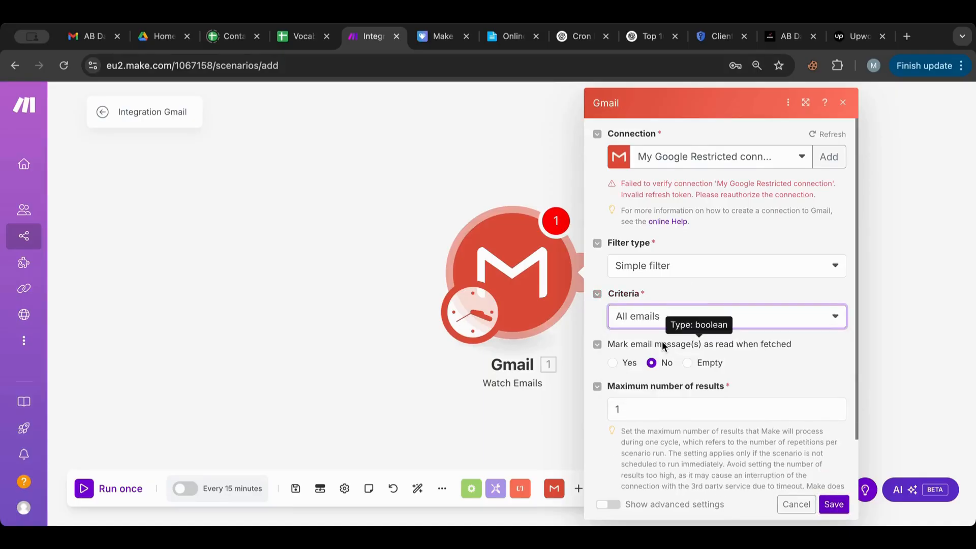
left_click(651, 267)
left_click(651, 266)
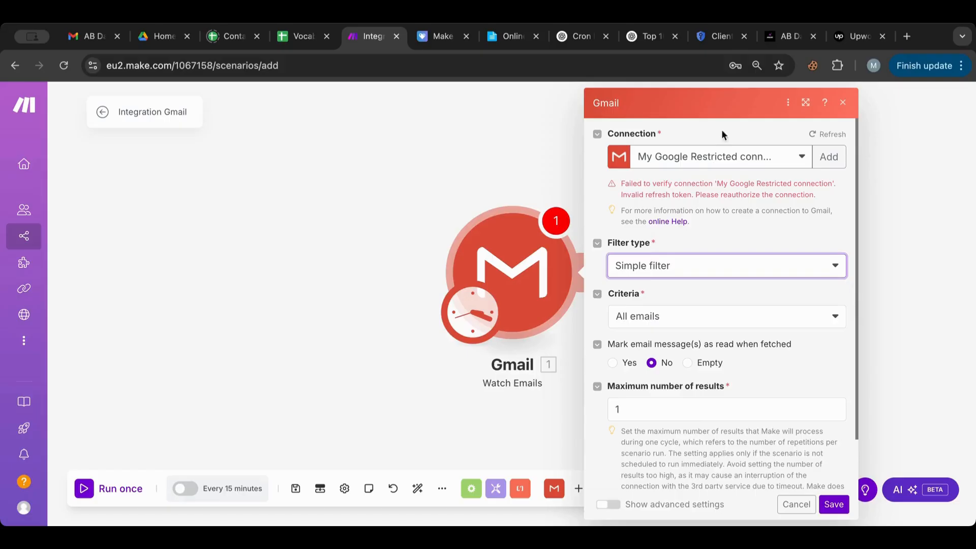
left_click(738, 157)
left_click(829, 134)
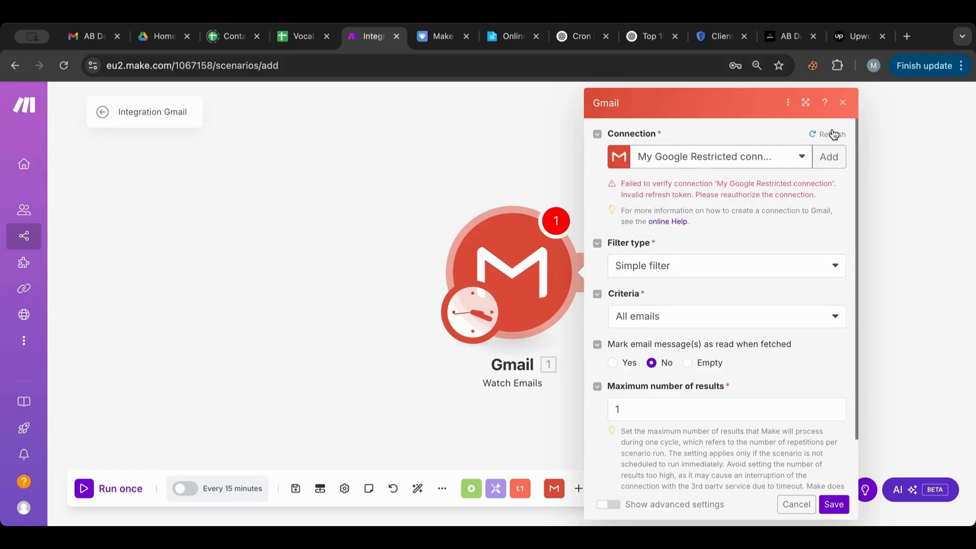
left_click(780, 157)
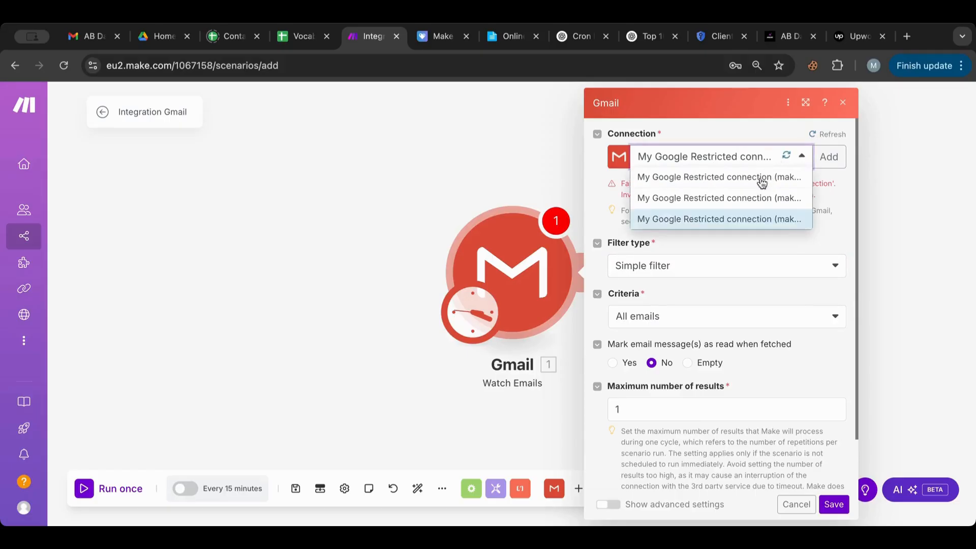
left_click(755, 177)
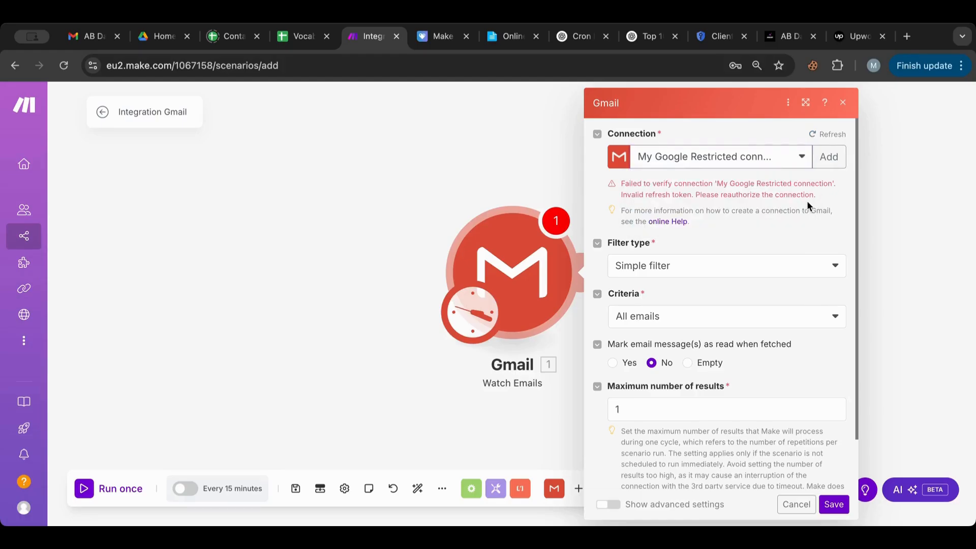
scroll(680, 389, "down", 1)
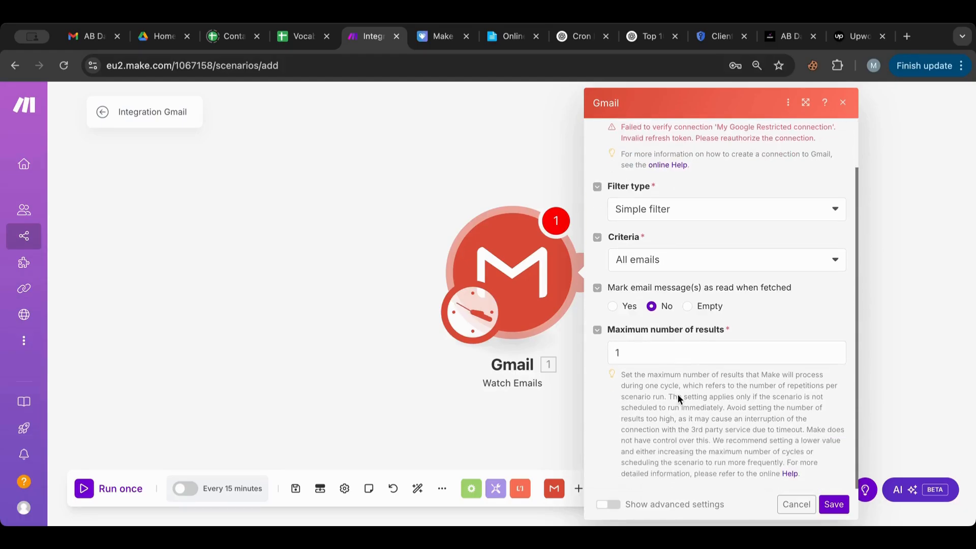
left_click(834, 505)
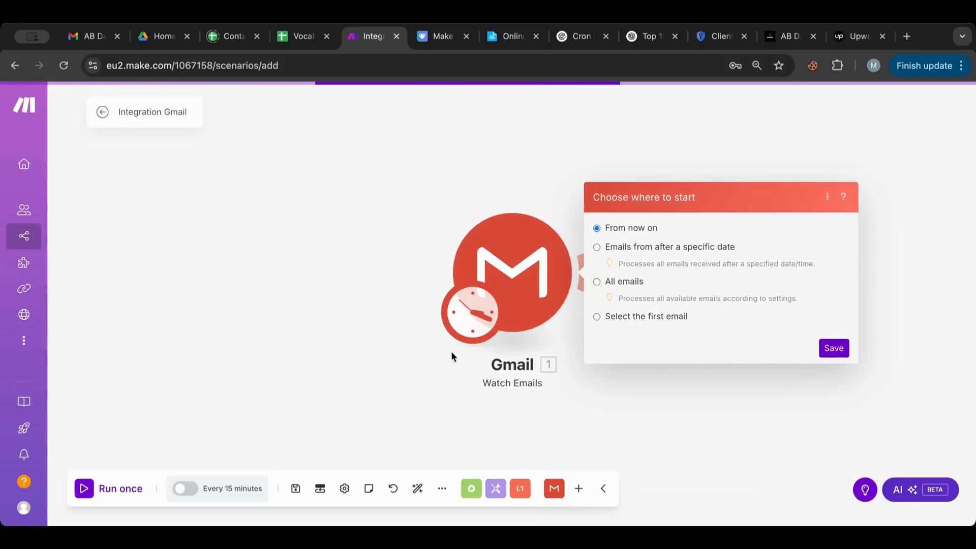
Step: Choose a starting email, switch to the third Google connection, and save the trigger again
left_click(638, 317)
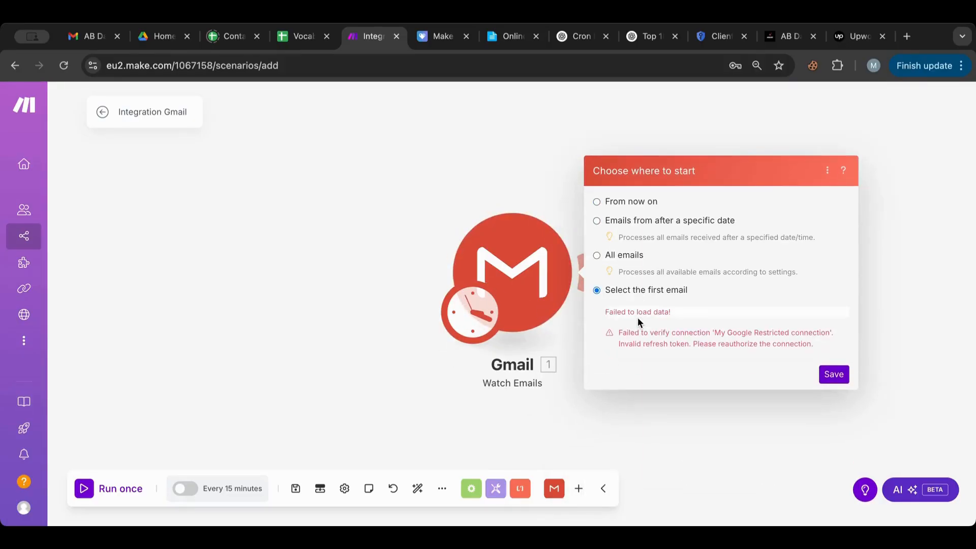
left_click(830, 377)
left_click(522, 270)
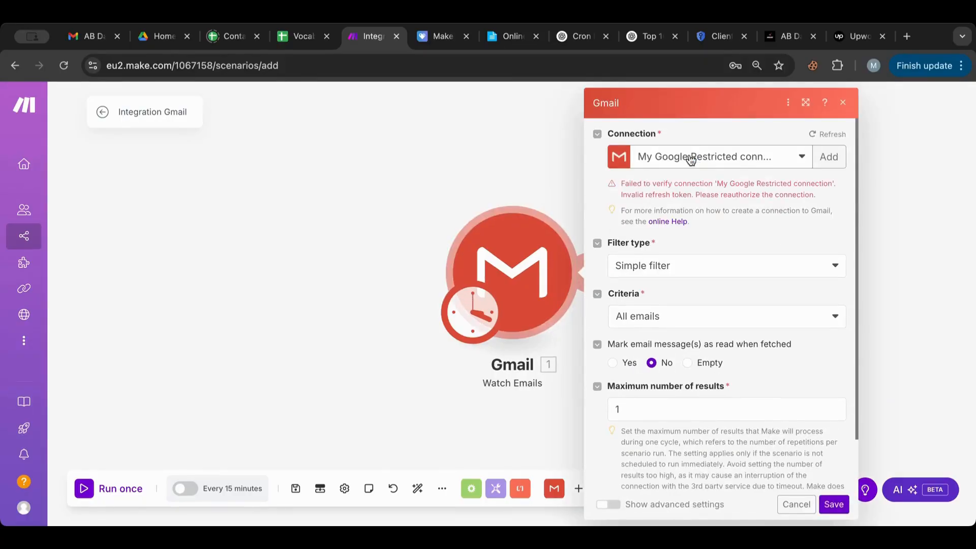
left_click(691, 158)
left_click(688, 220)
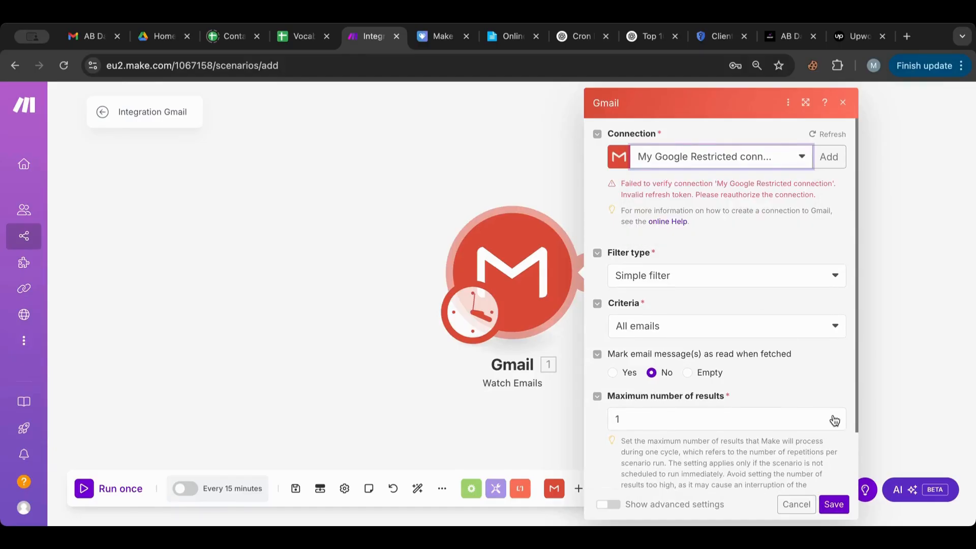
left_click(833, 503)
left_click(624, 316)
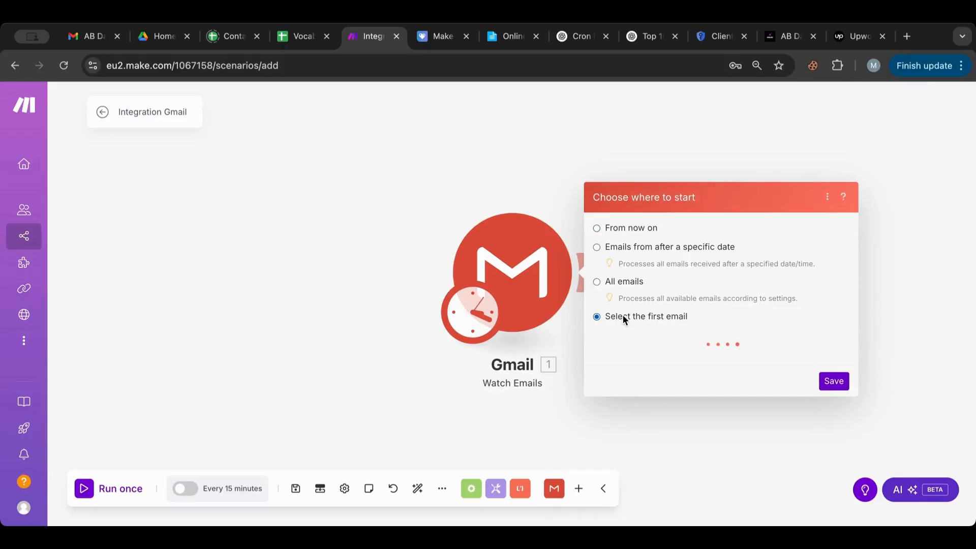
left_click(835, 379)
left_click(683, 425)
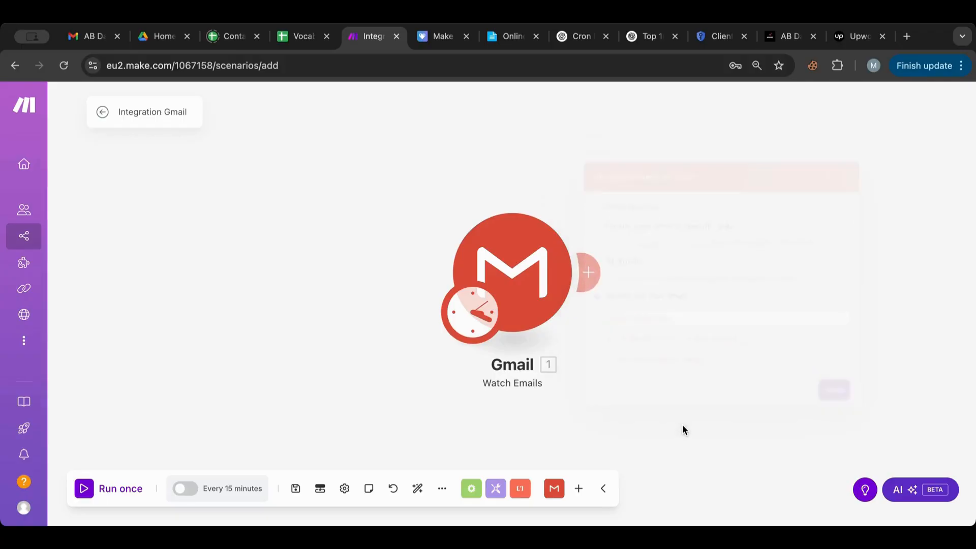
left_click(546, 297)
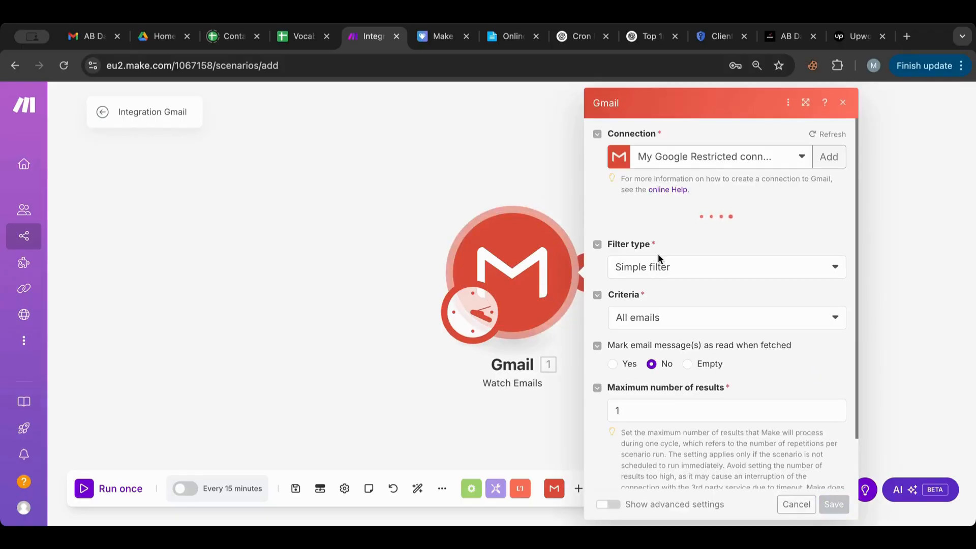
Step: Watch the INBOX folder for All emails and turn on Show advanced settings
left_click(639, 295)
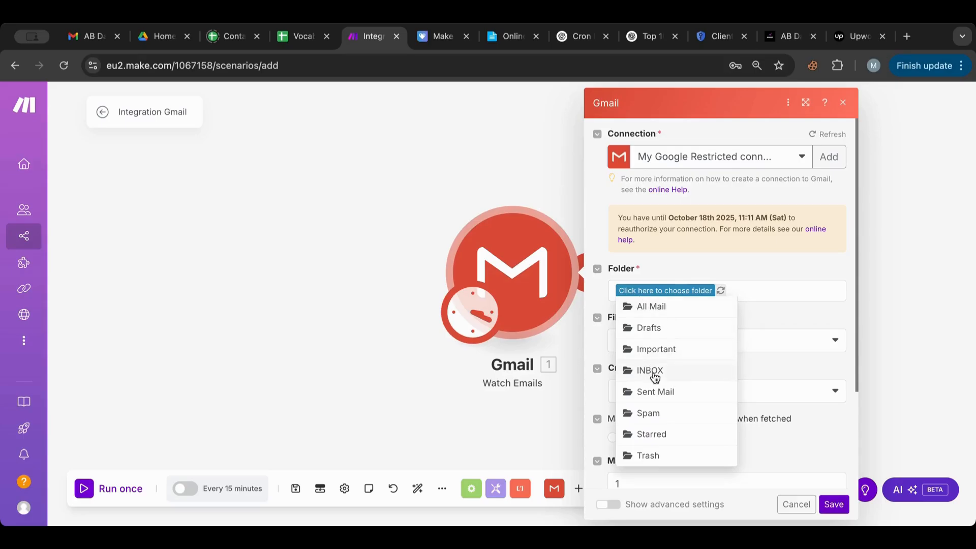
left_click(653, 372)
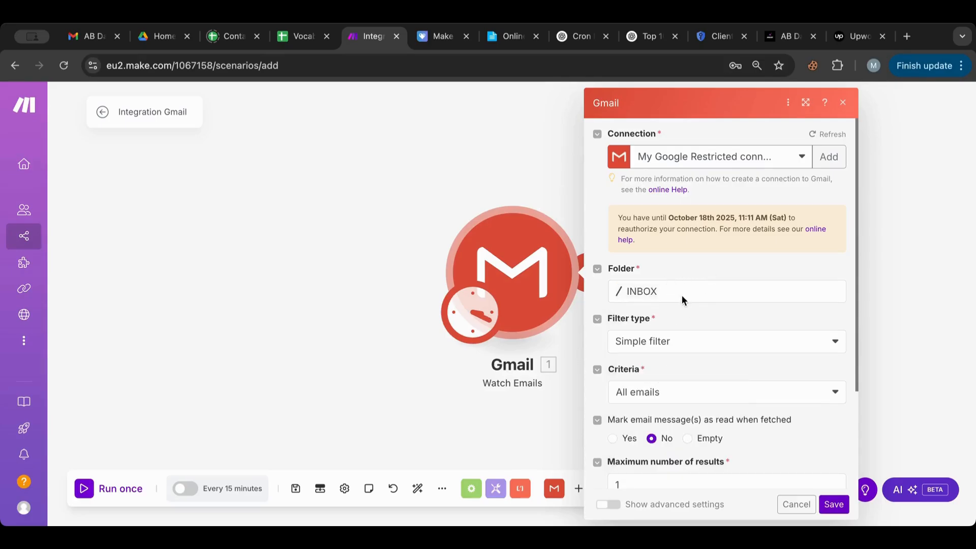
scroll(676, 340, "down", 1)
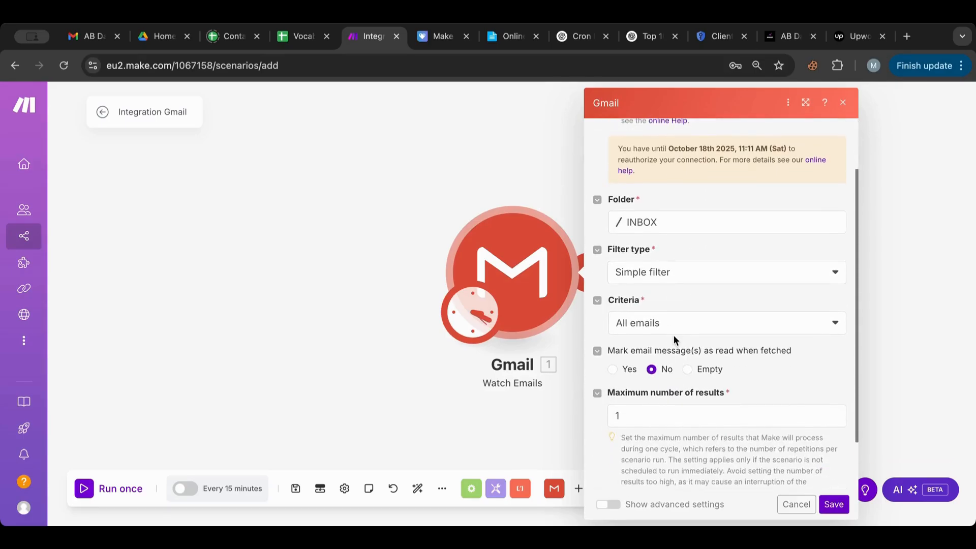
left_click(659, 324)
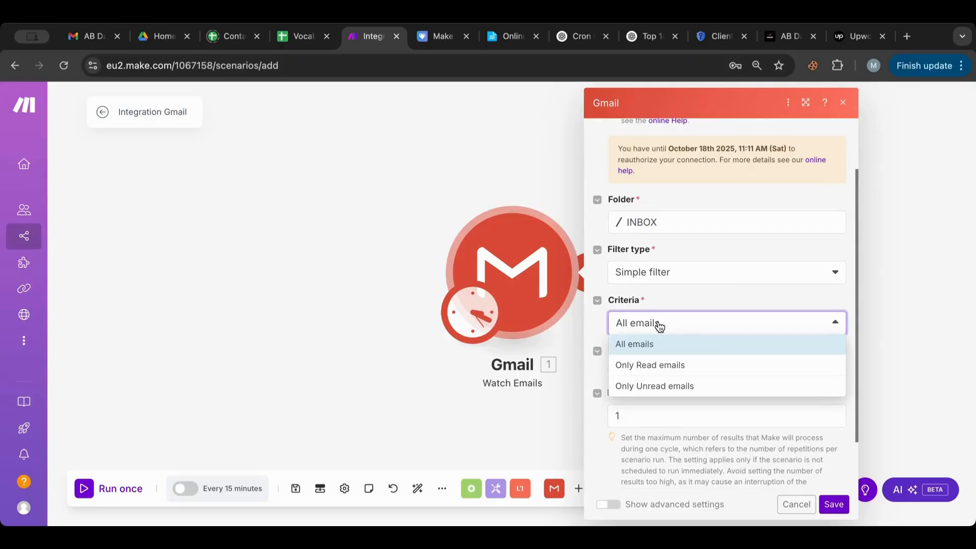
left_click(684, 287)
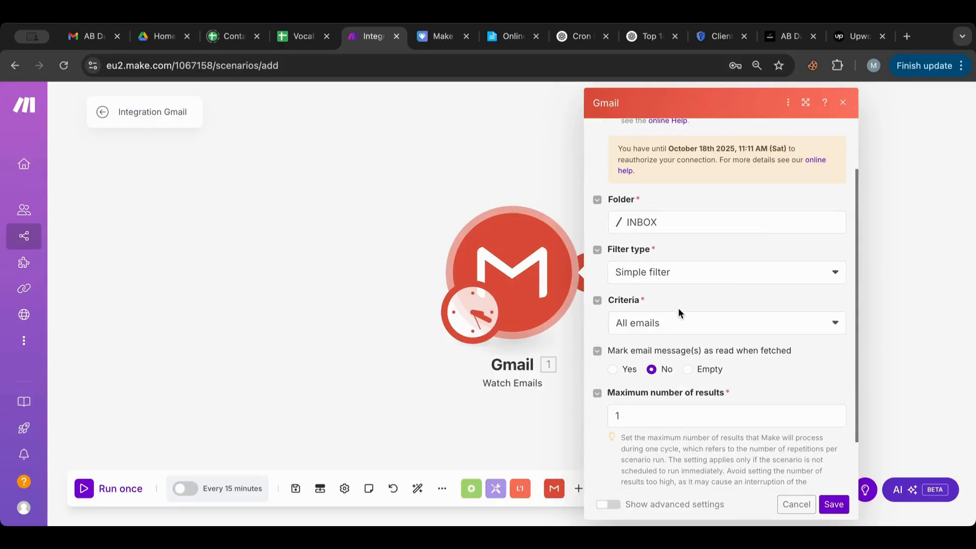
scroll(678, 307, "down", 1)
scroll(678, 307, "down", 1)
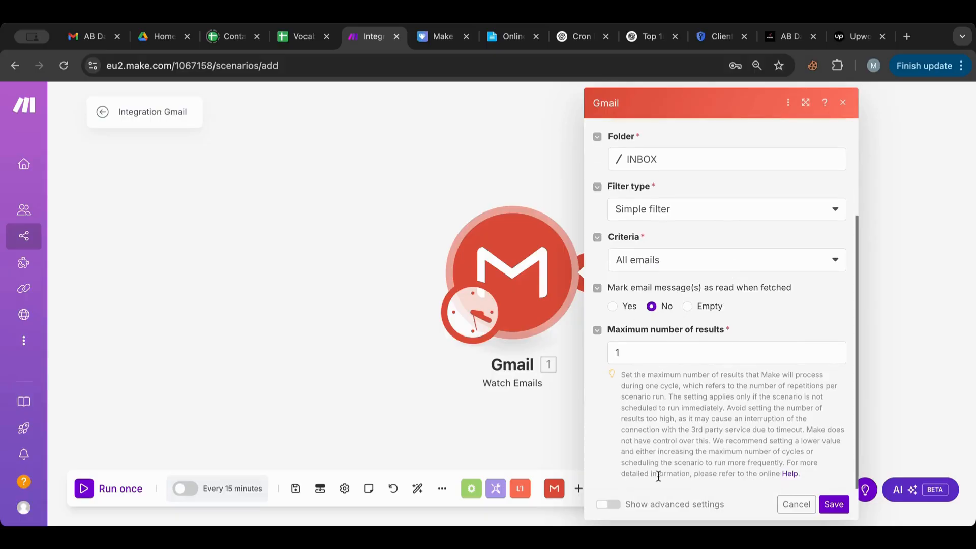
left_click(628, 504)
scroll(672, 403, "down", 1)
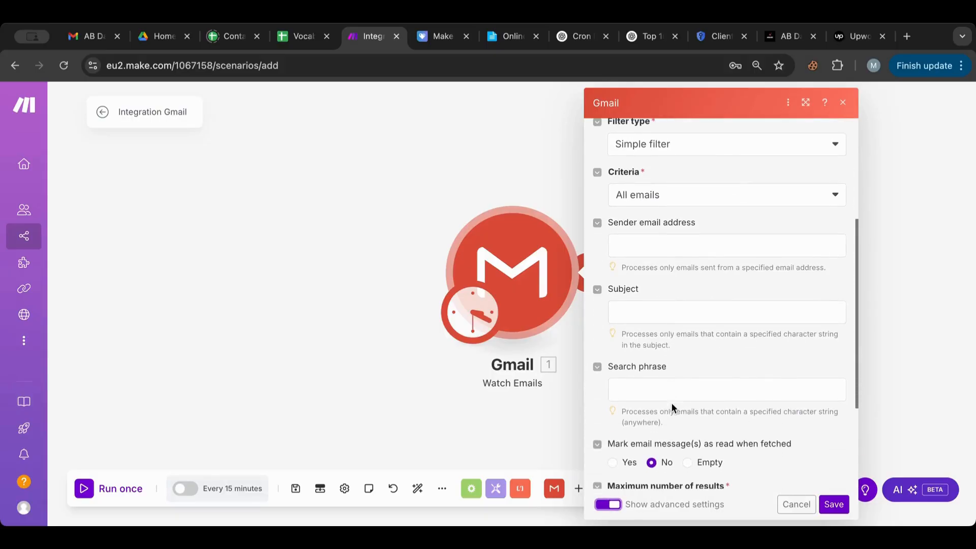
scroll(672, 404, "up", 1)
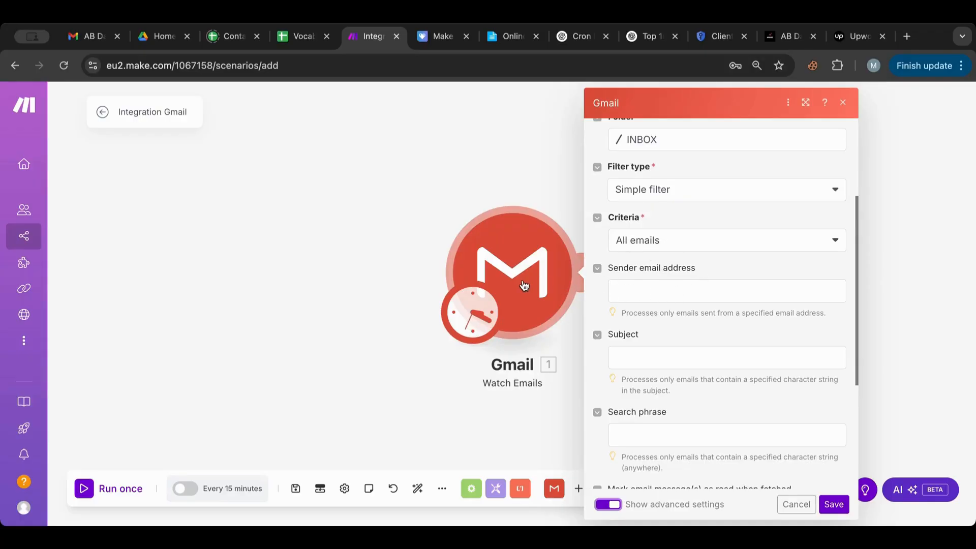
Step: Copy the newsletter sender's e-mail address from the top of the AB Daily message
left_click(92, 44)
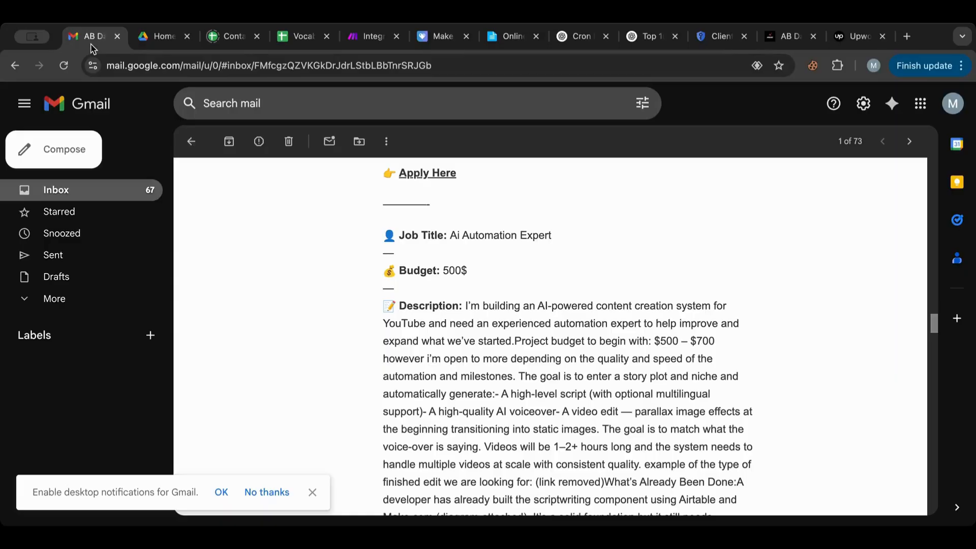
scroll(405, 359, "up", 20)
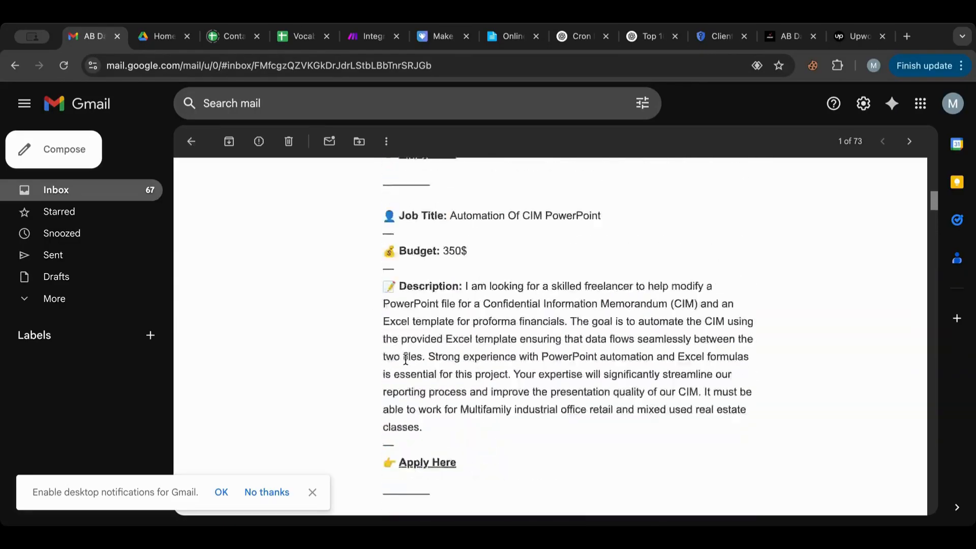
scroll(405, 359, "up", 10)
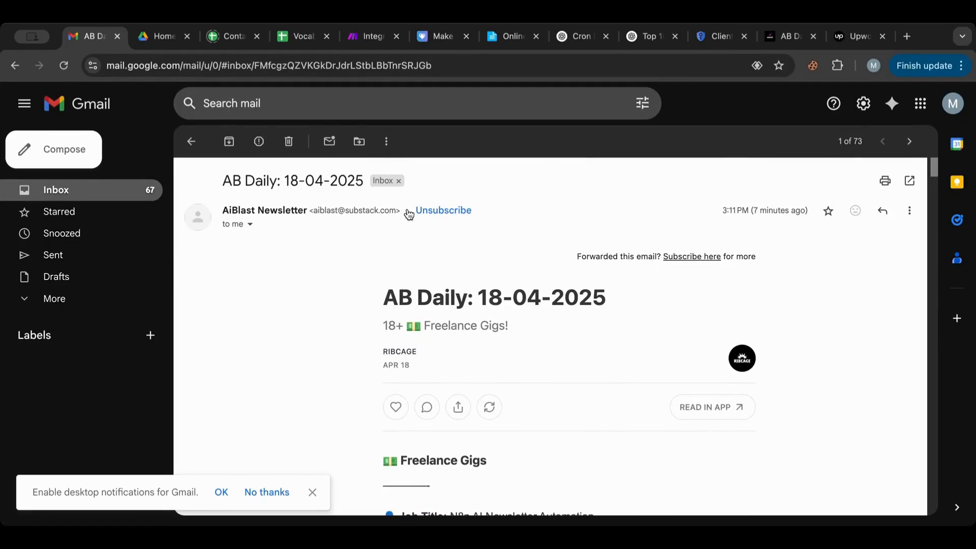
left_click_drag(396, 213, 312, 213)
key("ctrl+c")
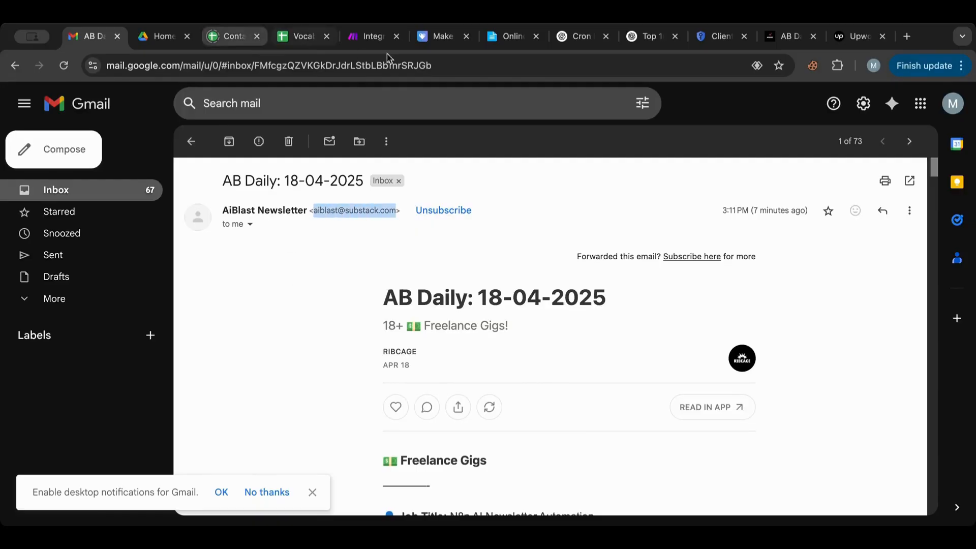
left_click(364, 38)
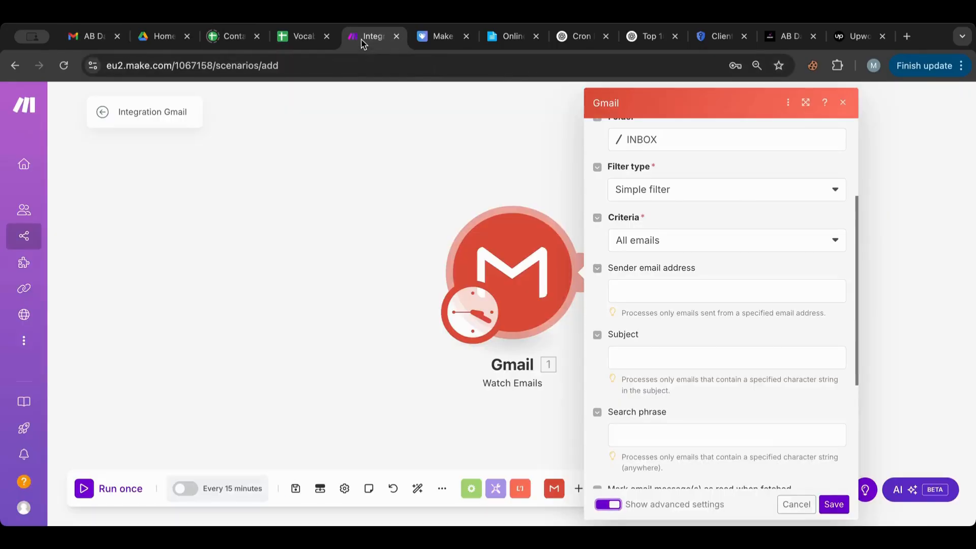
Step: Paste the copied sender address into the Gmail trigger's Sender email address filter
left_click(675, 294)
key("ctrl+v")
left_click(694, 251)
scroll(694, 267, "down", 1)
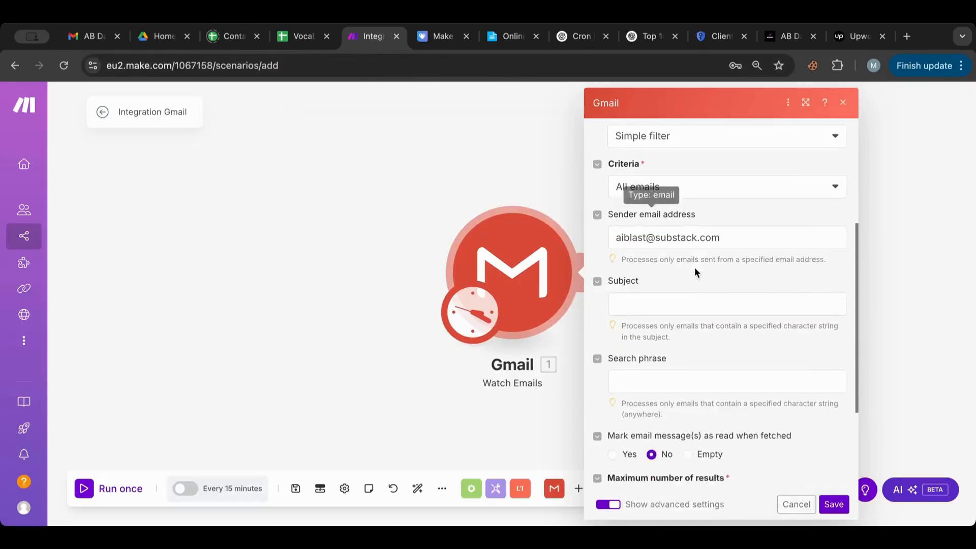
scroll(695, 267, "down", 3)
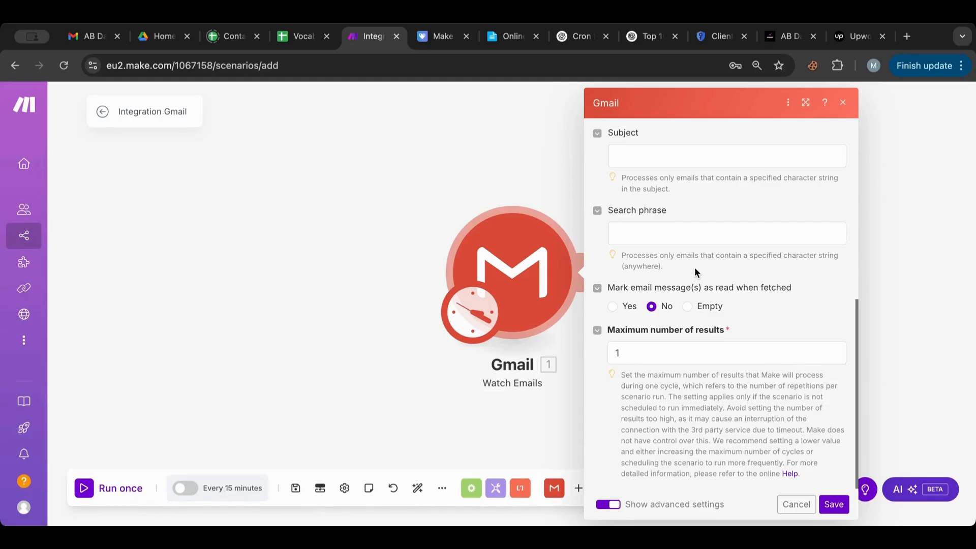
scroll(721, 278, "up", 7)
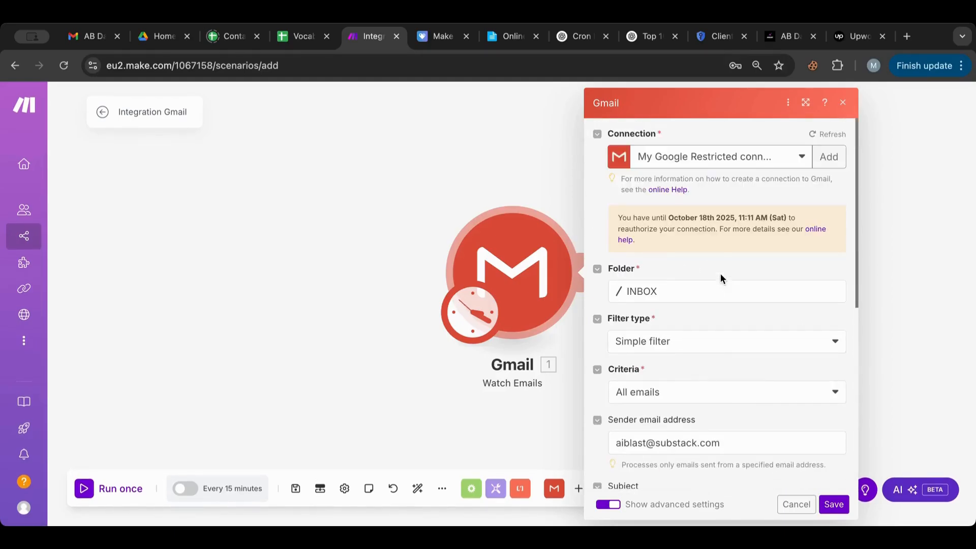
Step: Save the trigger starting from the first AiBlast Newsletter email and move the module left
left_click(839, 506)
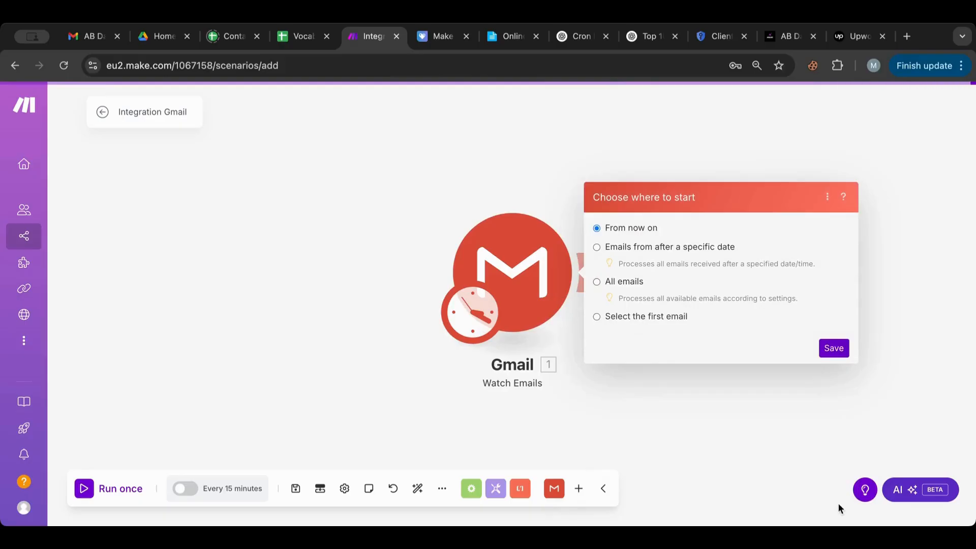
left_click(646, 318)
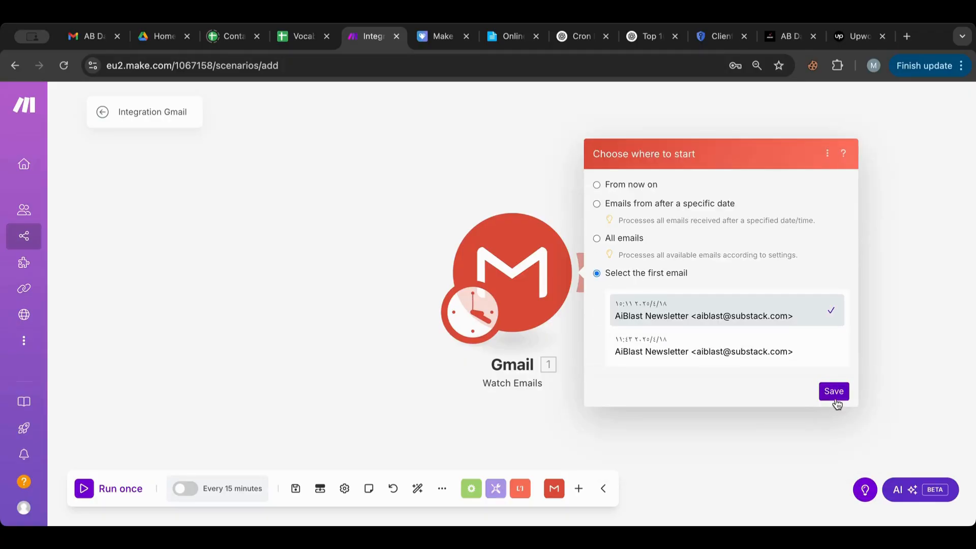
left_click(834, 392)
left_click_drag(564, 288, 173, 236)
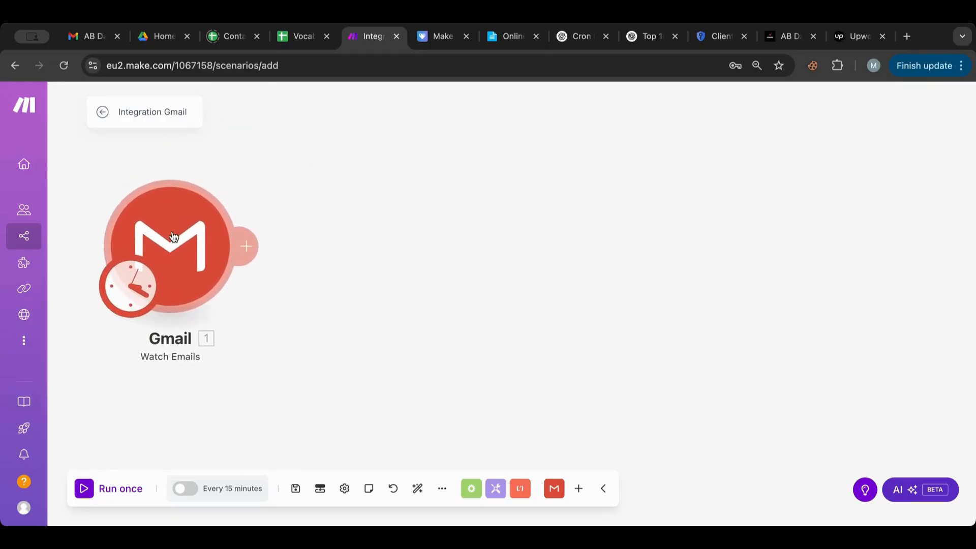
Step: Run the scenario once and inspect the fetched email's HTML content and Text content
left_click(91, 490)
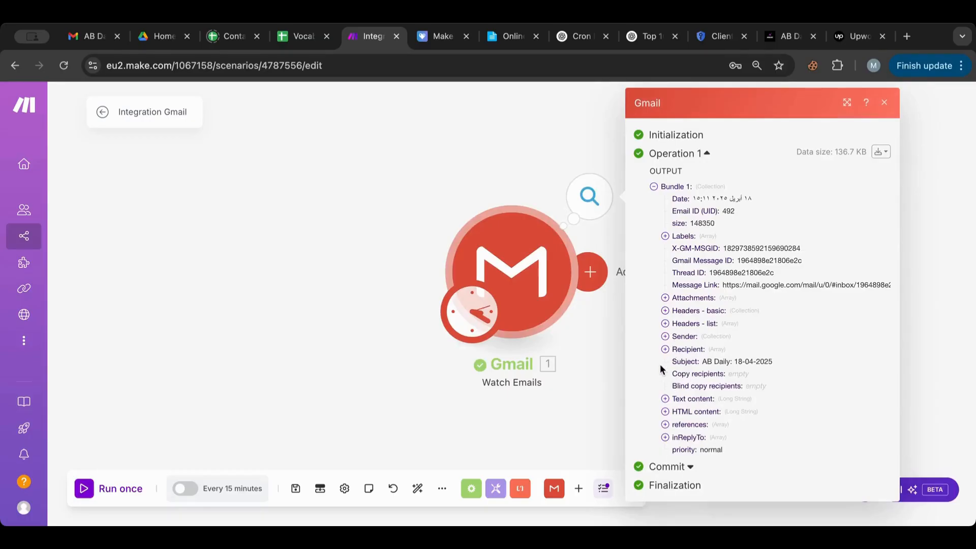
left_click(664, 411)
scroll(662, 414, "down", 3)
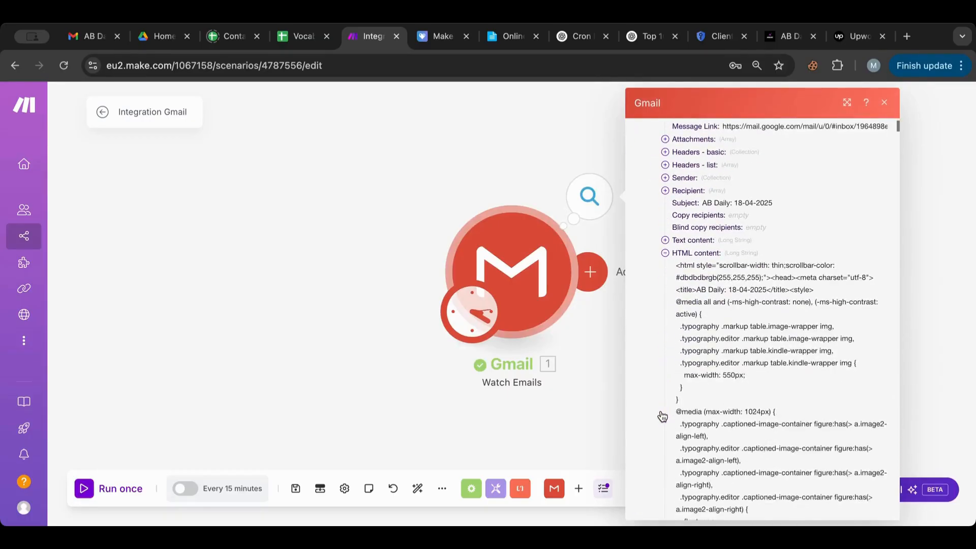
left_click(666, 235)
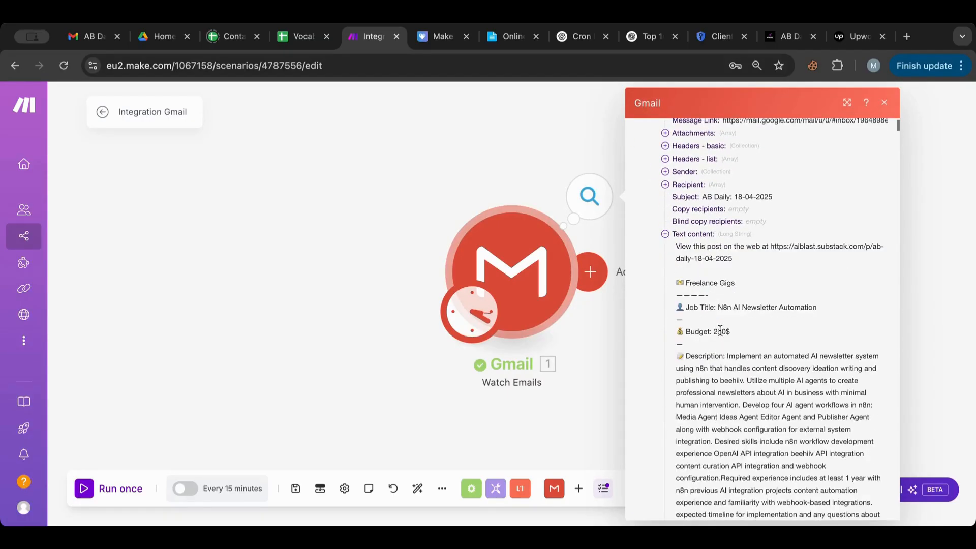
scroll(720, 330, "down", 5)
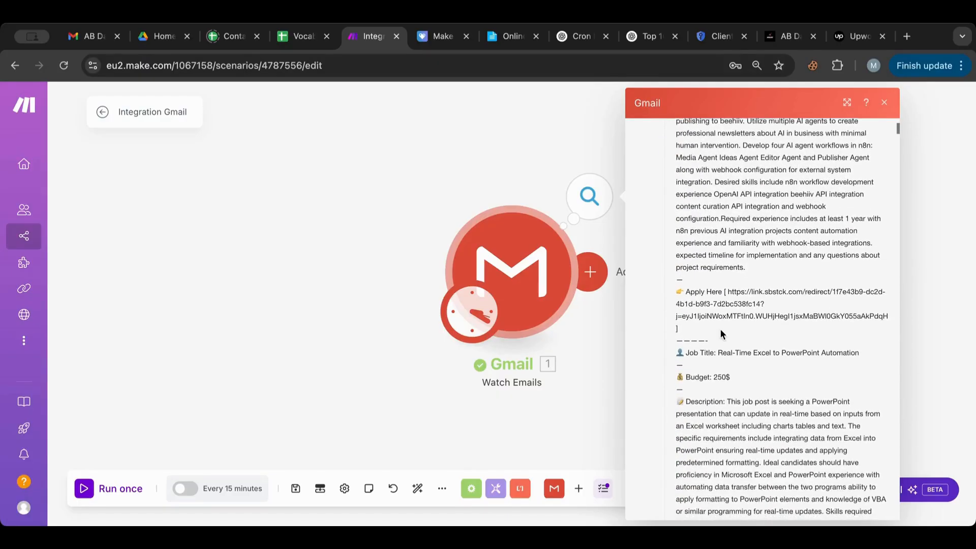
scroll(721, 329, "down", 5)
left_click(394, 221)
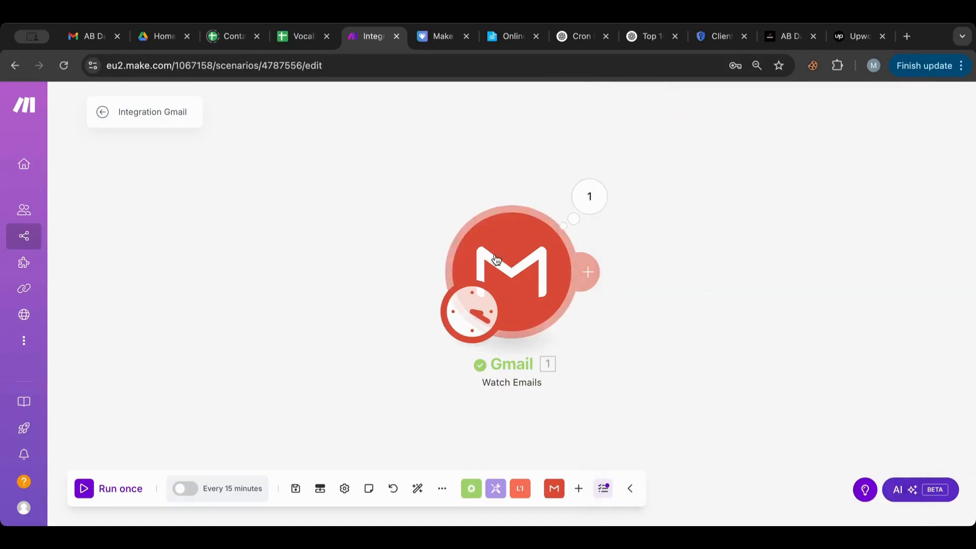
left_click_drag(496, 259, 167, 249)
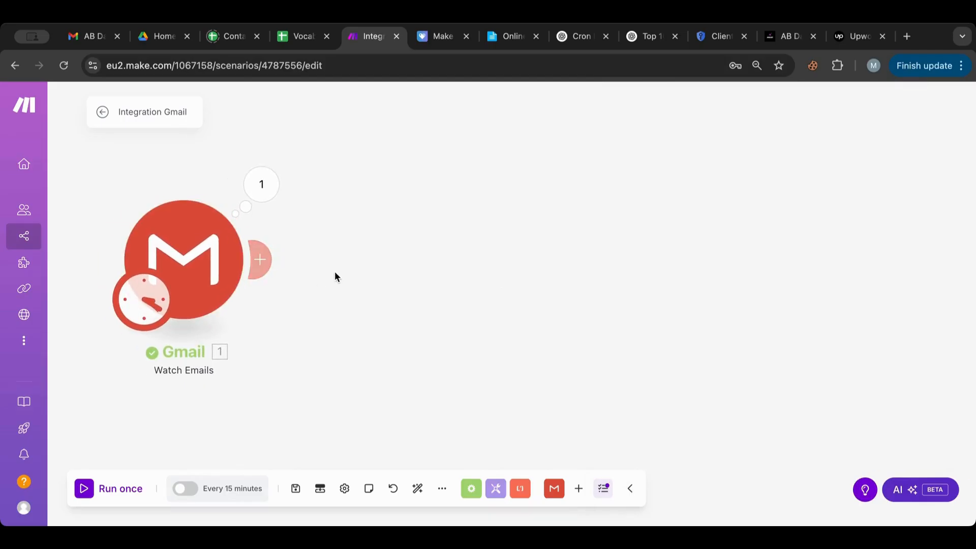
Step: Add a Tools Set variable module after the Gmail trigger
left_click(264, 265)
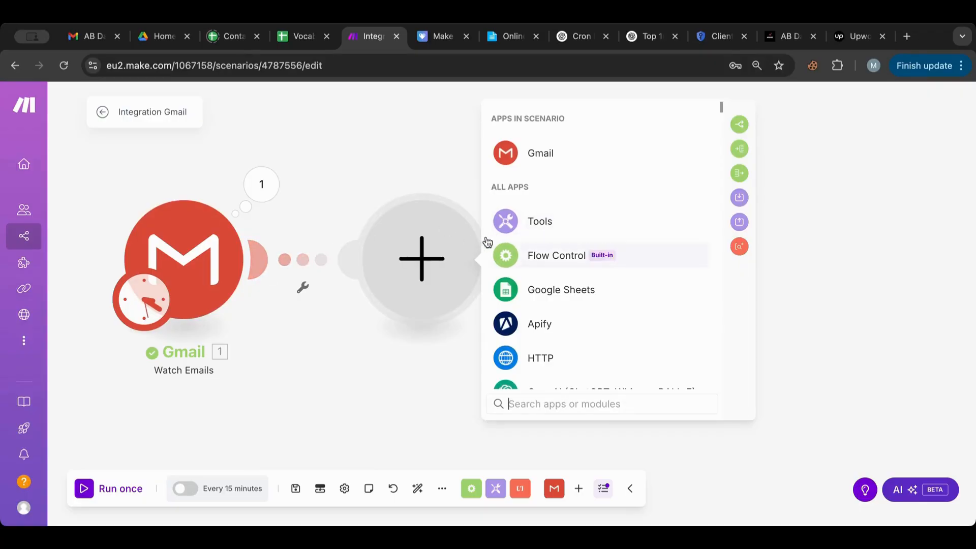
left_click(527, 235)
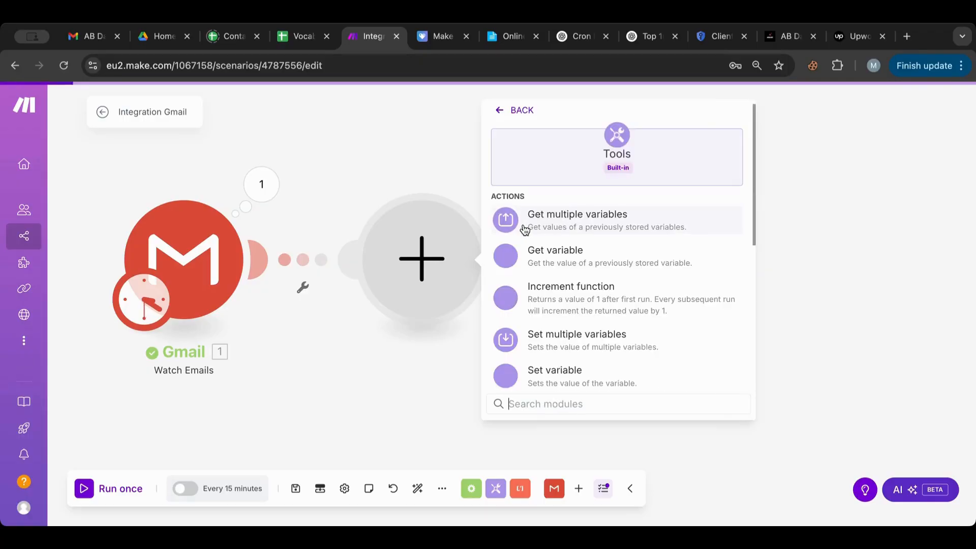
scroll(551, 303, "down", 2)
left_click(549, 319)
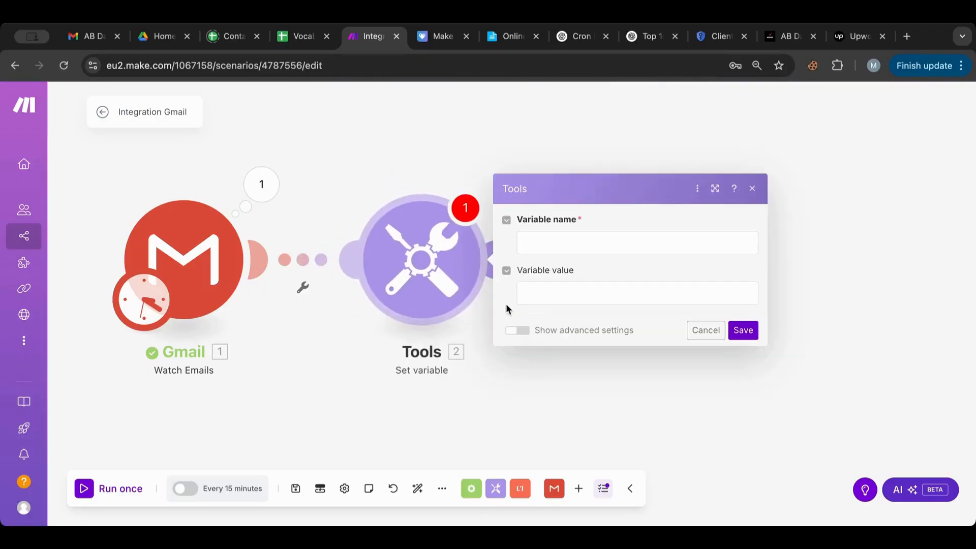
Step: Map 1. Text content into a variable named Jobs, save, and view Gmail's output
left_click(549, 296)
scroll(401, 320, "down", 3)
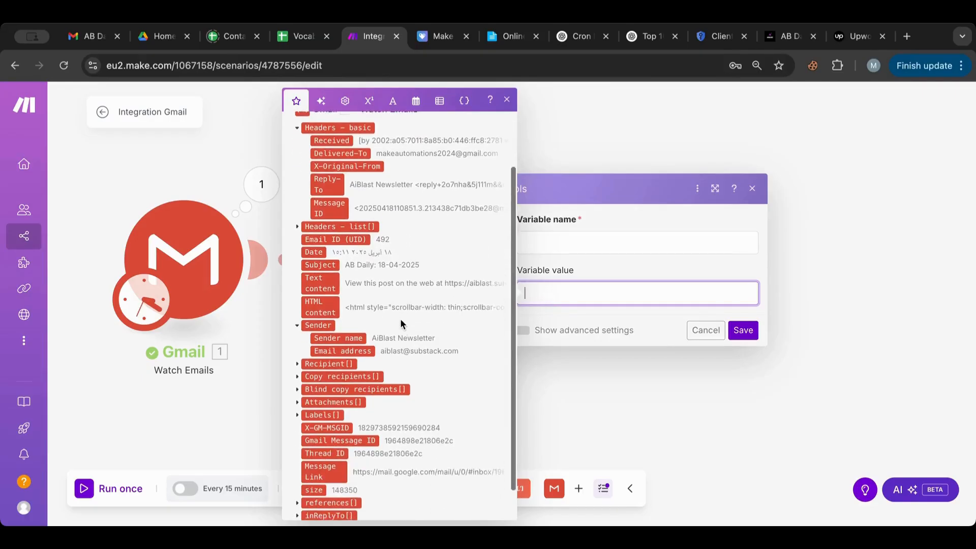
scroll(401, 319, "up", 2)
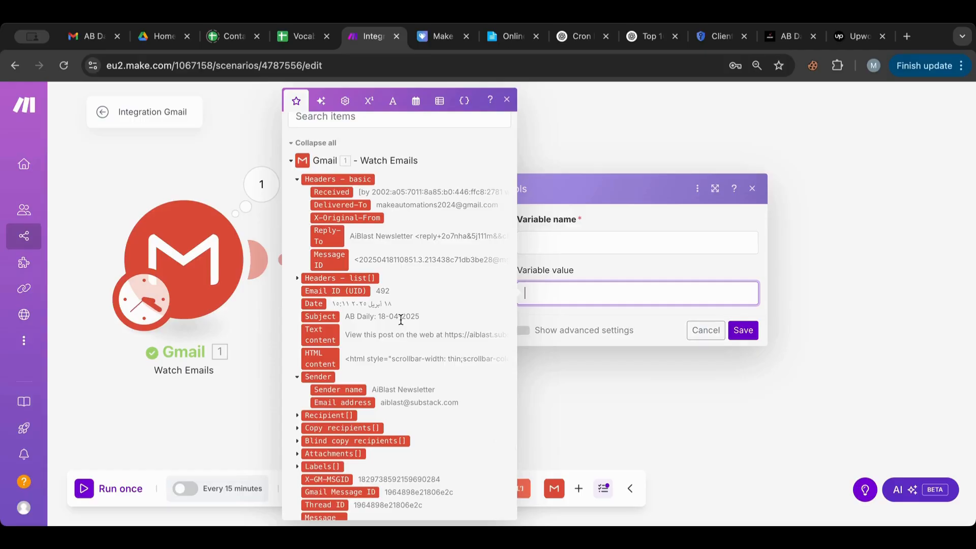
left_click(335, 337)
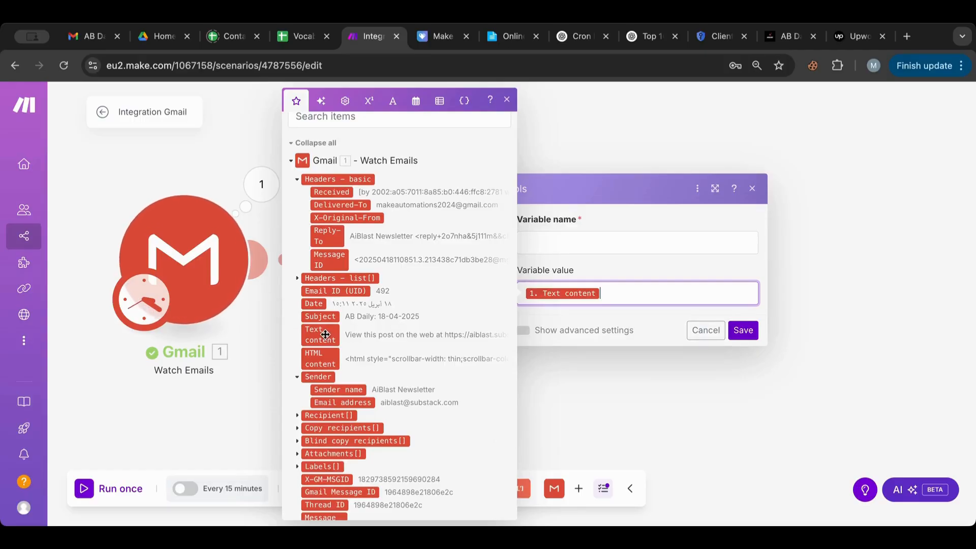
left_click(594, 250)
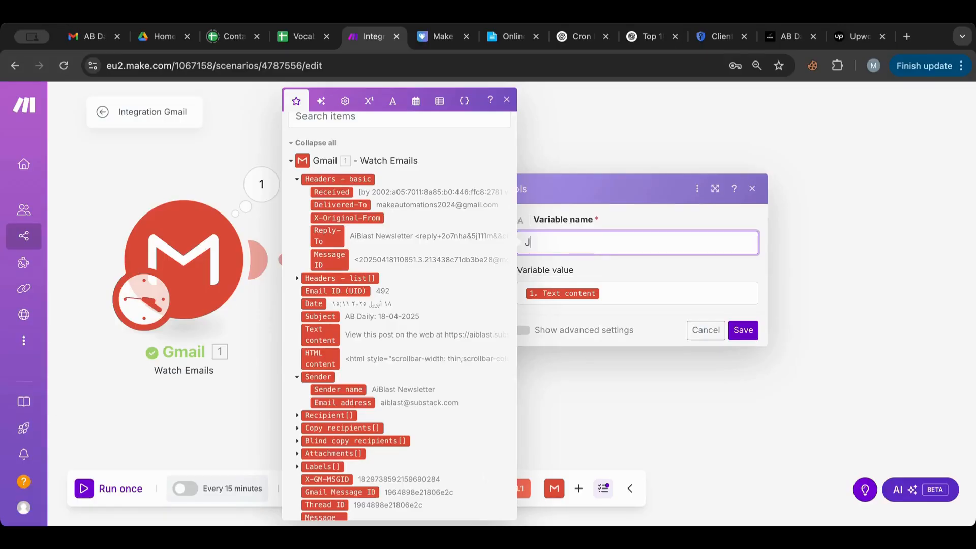
left_click(741, 329)
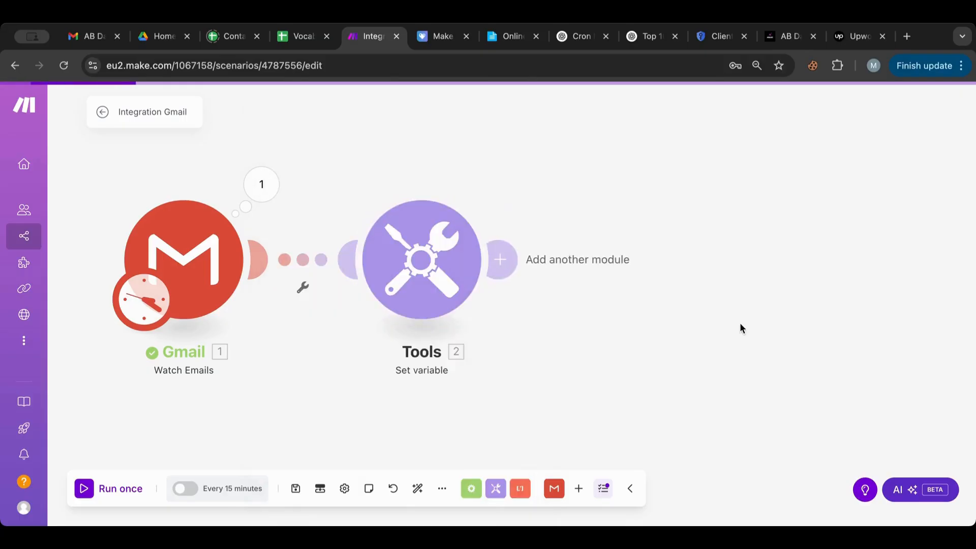
left_click(420, 261)
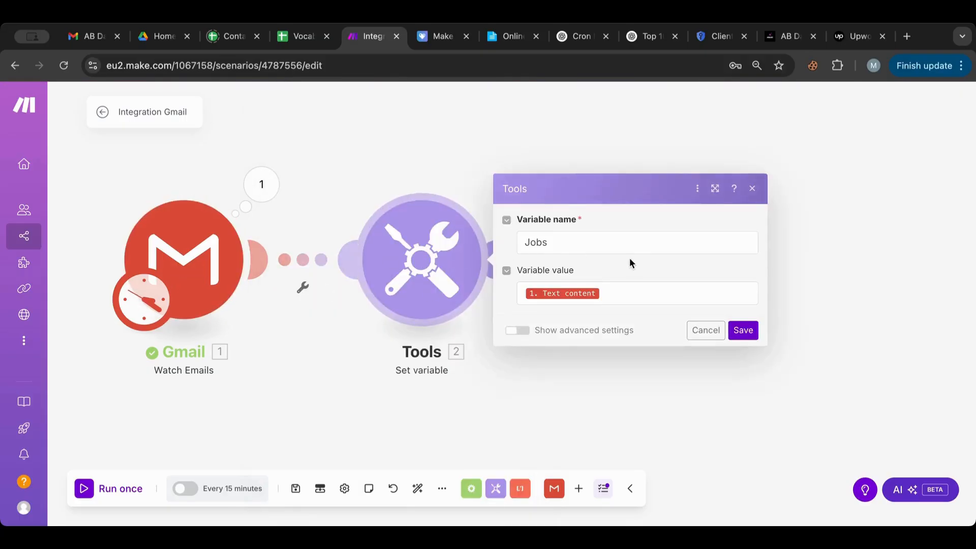
left_click(630, 288)
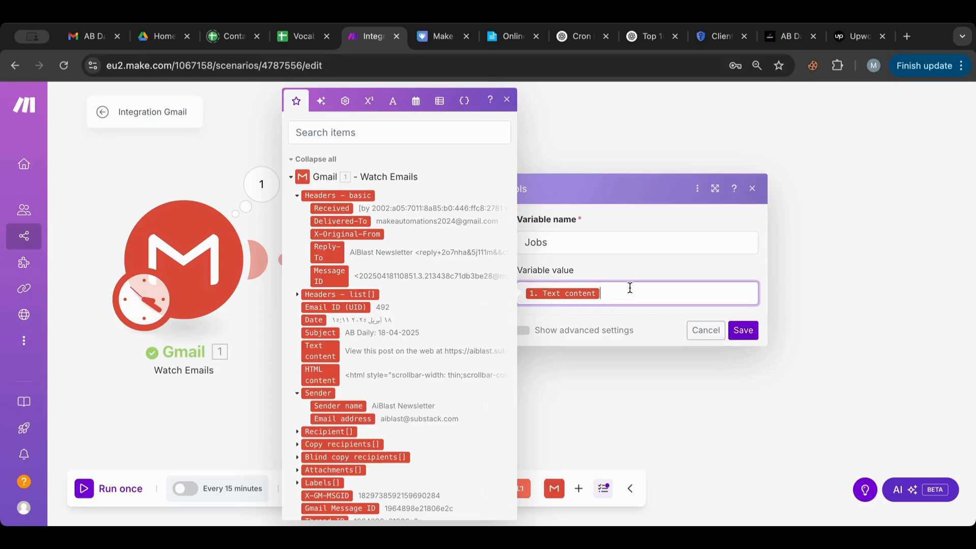
left_click(262, 184)
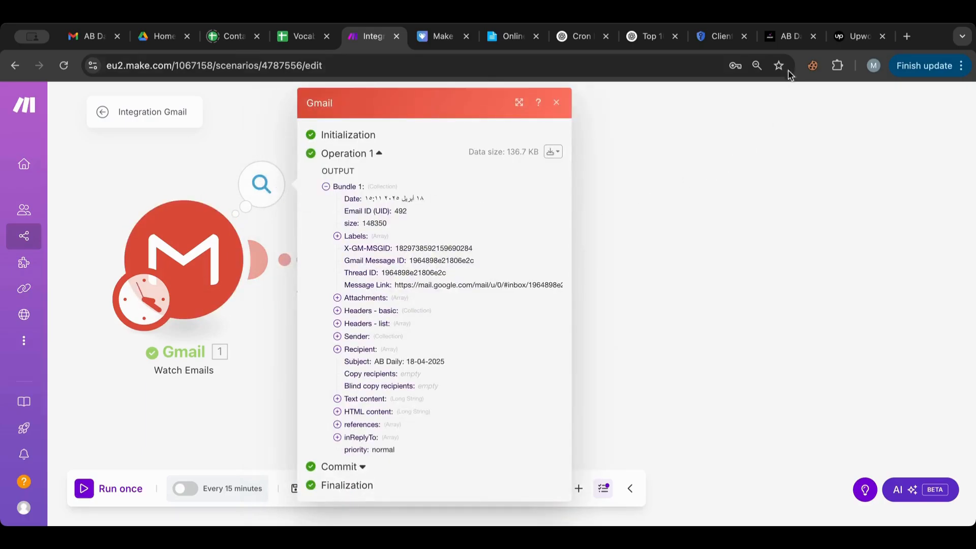
left_click(787, 43)
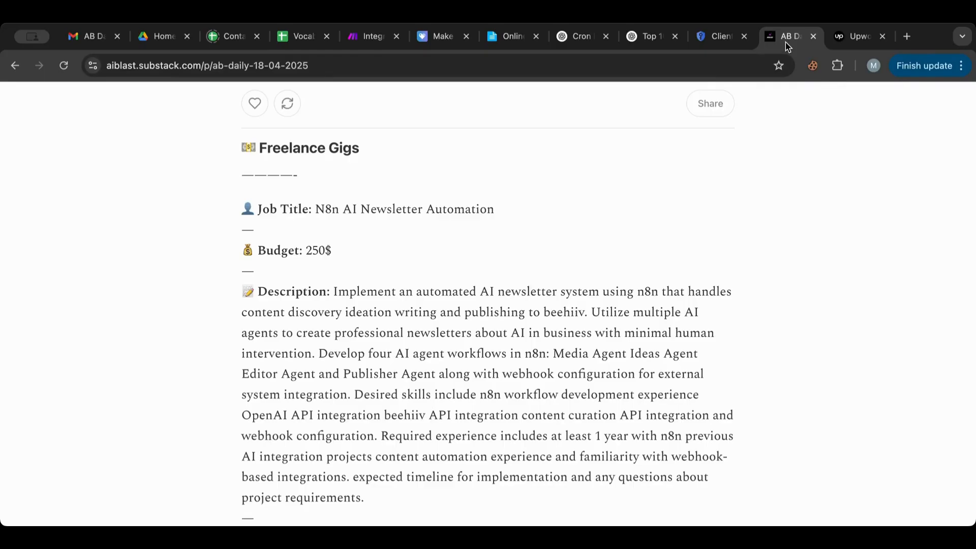
scroll(449, 227, "up", 2)
scroll(450, 223, "down", 1)
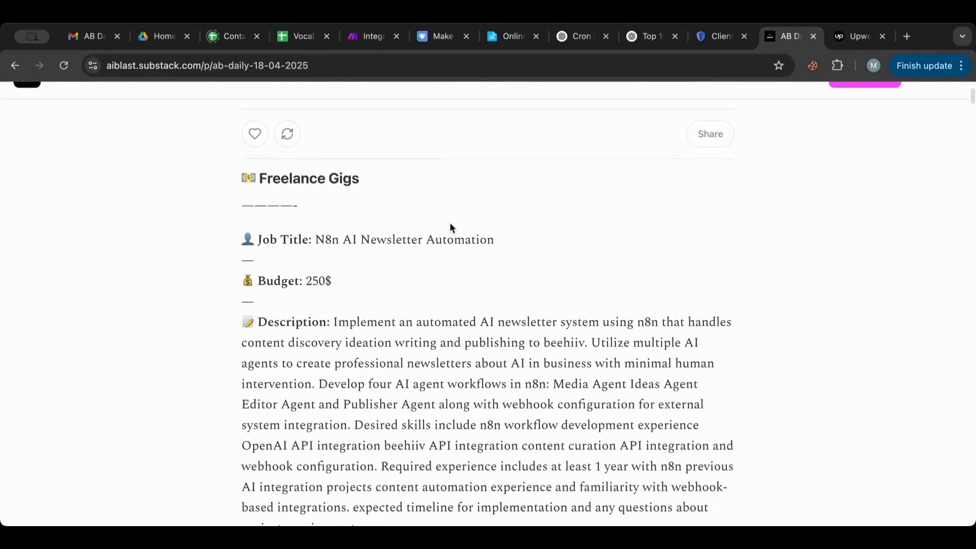
scroll(386, 237, "down", 4)
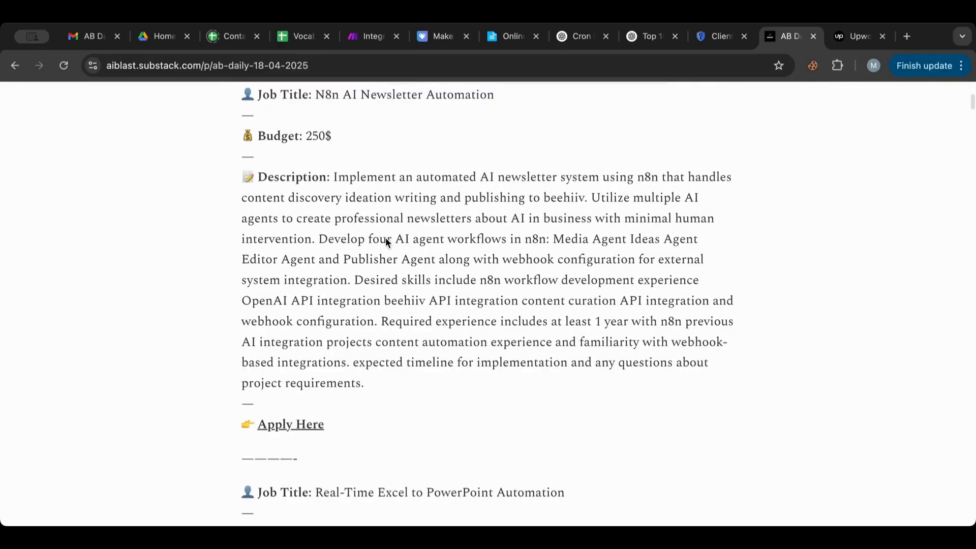
scroll(385, 239, "up", 1)
scroll(366, 267, "up", 2)
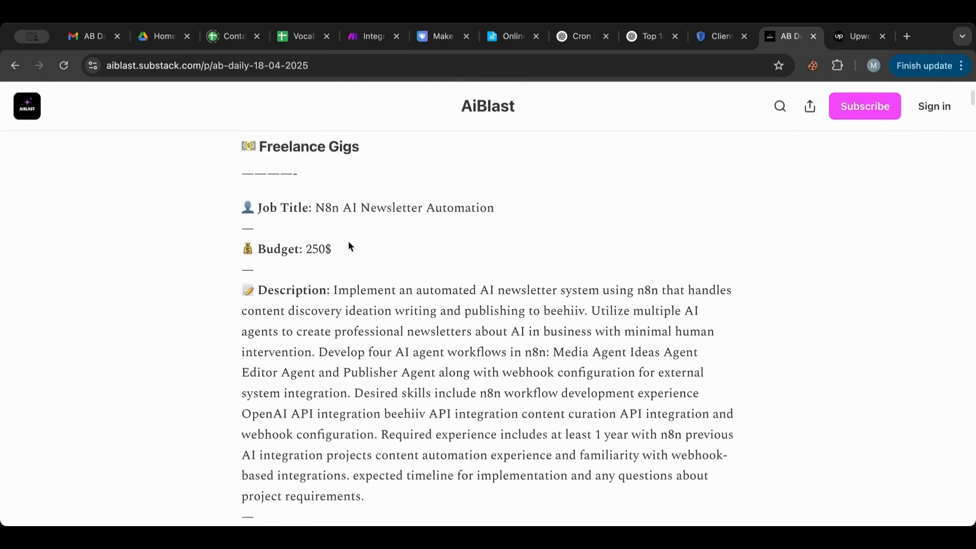
left_click_drag(306, 170, 235, 173)
key("super+c")
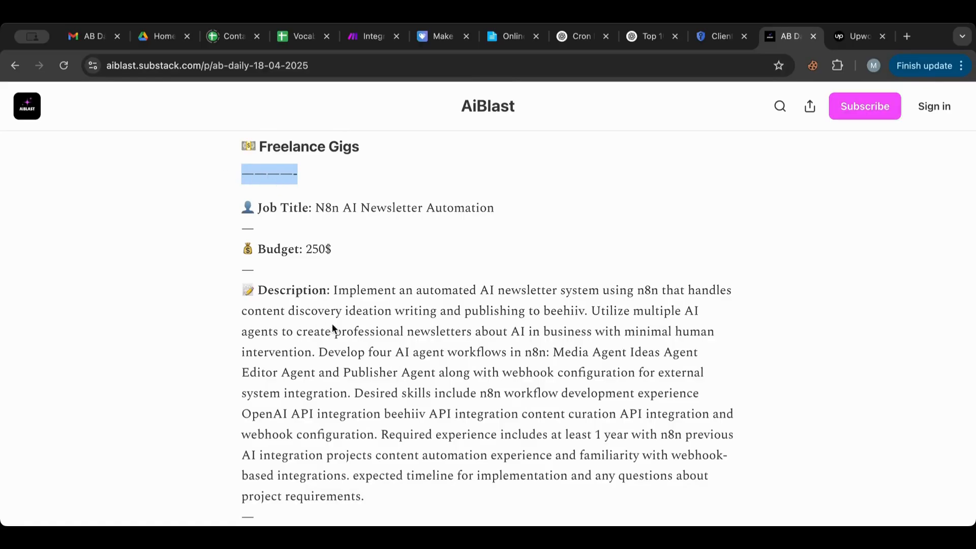
left_click(361, 42)
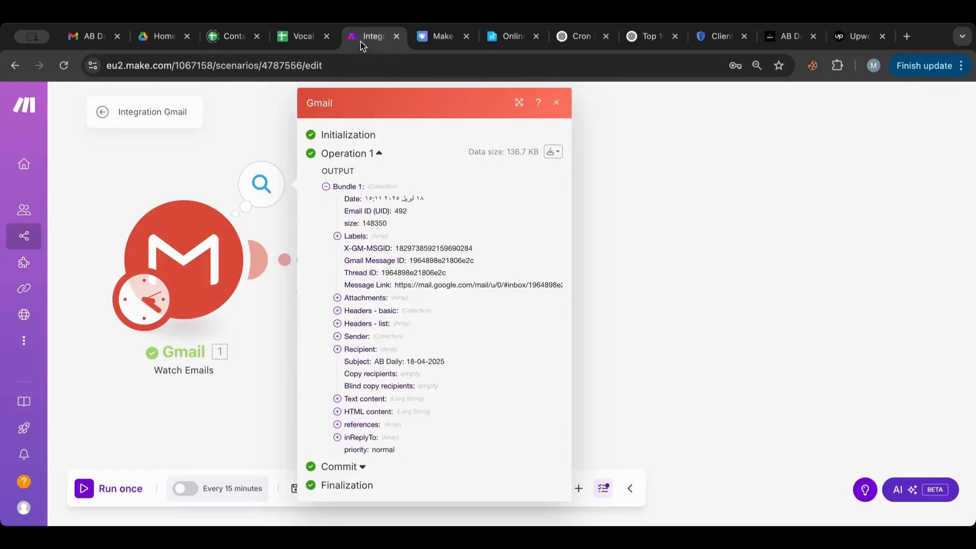
Step: Change the Jobs value to split(Text content; dashed-line separator) and save it
left_click(267, 340)
left_click(355, 282)
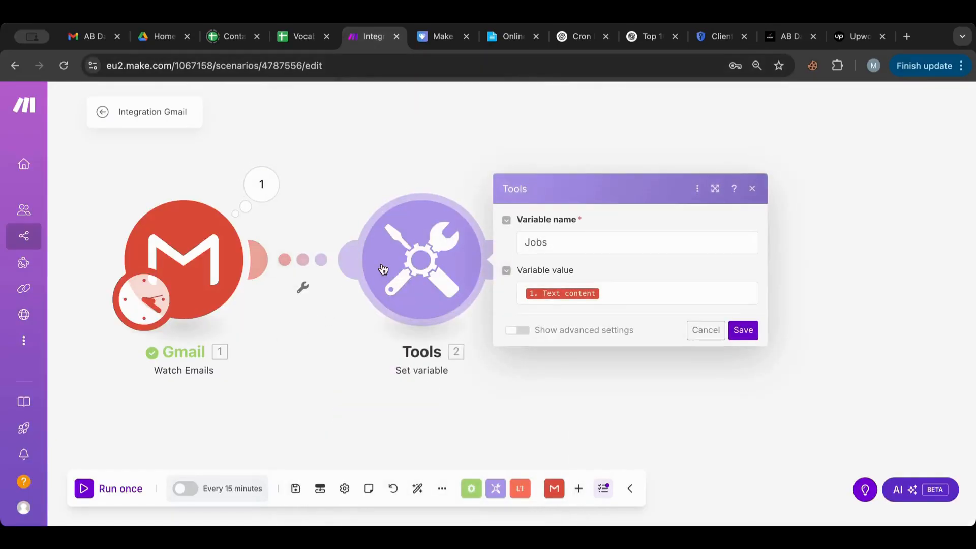
left_click(616, 294)
left_click(393, 100)
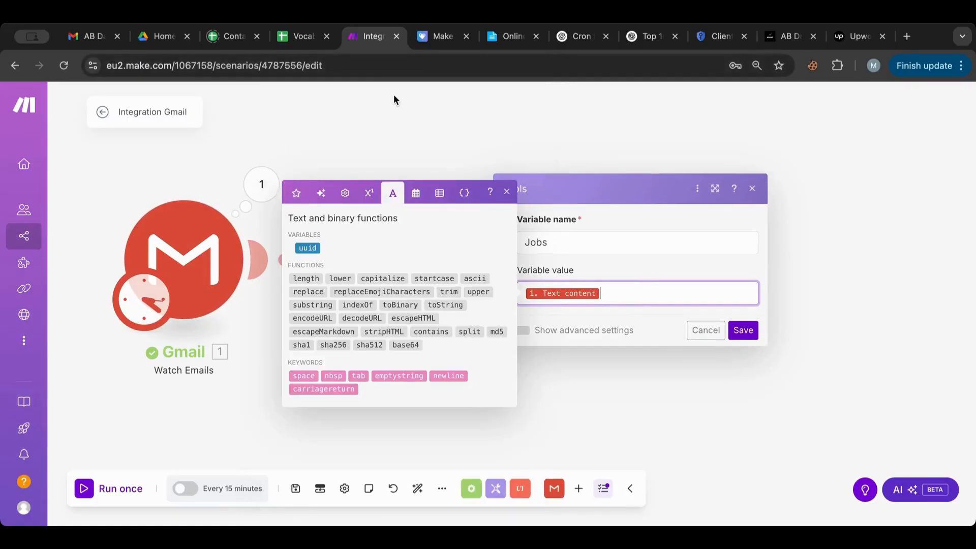
left_click(470, 332)
left_click_drag(630, 293, 637, 295)
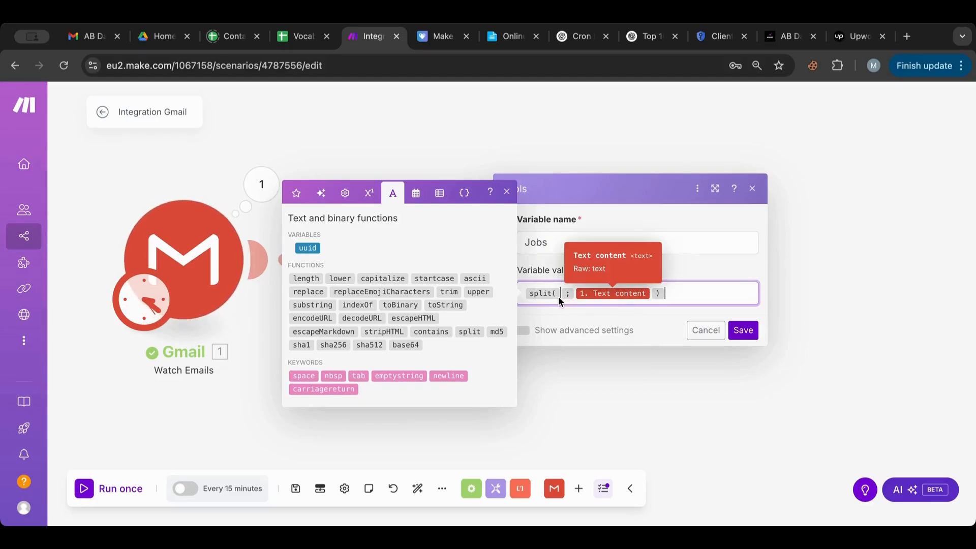
left_click_drag(558, 297, 653, 295)
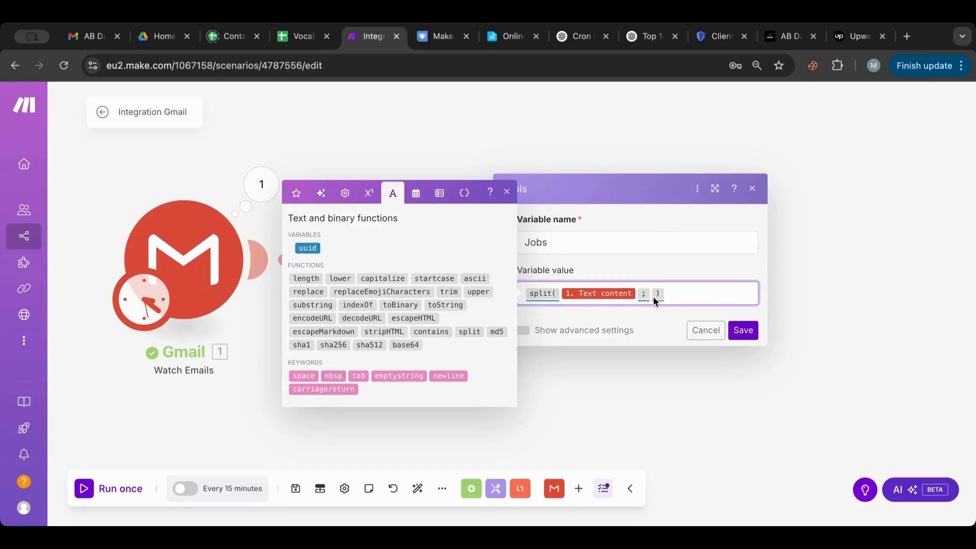
left_click(650, 294)
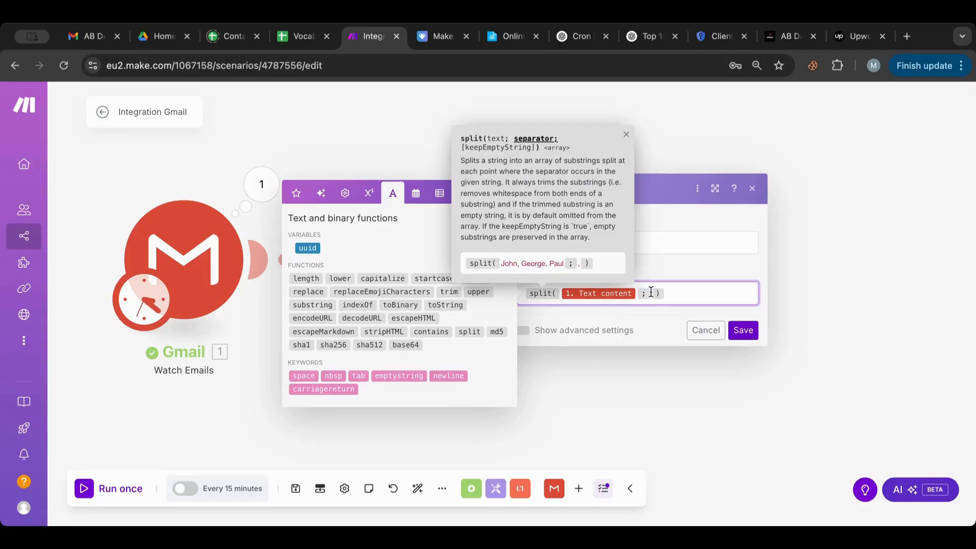
key("super+v")
left_click(742, 331)
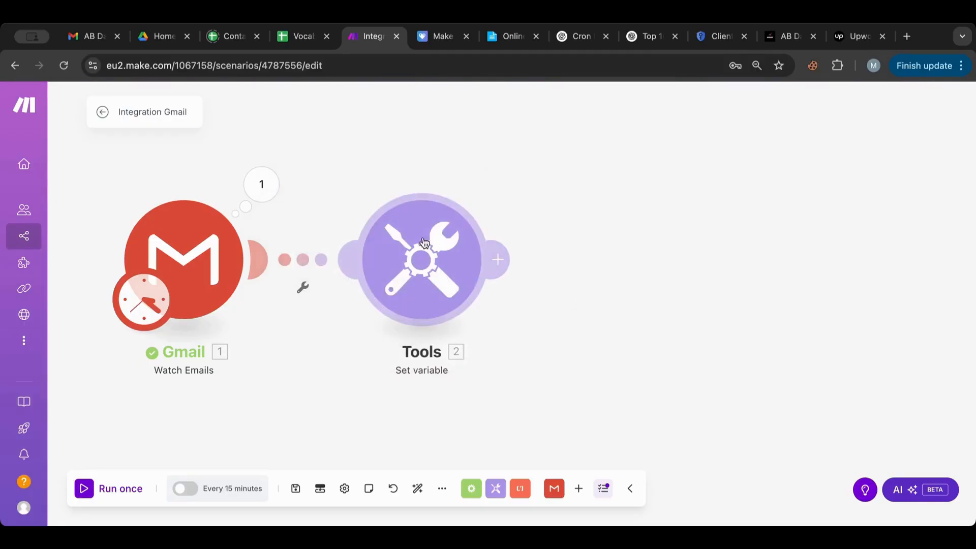
Step: Set the Gmail trigger to start from the first newsletter email and run the scenario once
left_click(90, 491)
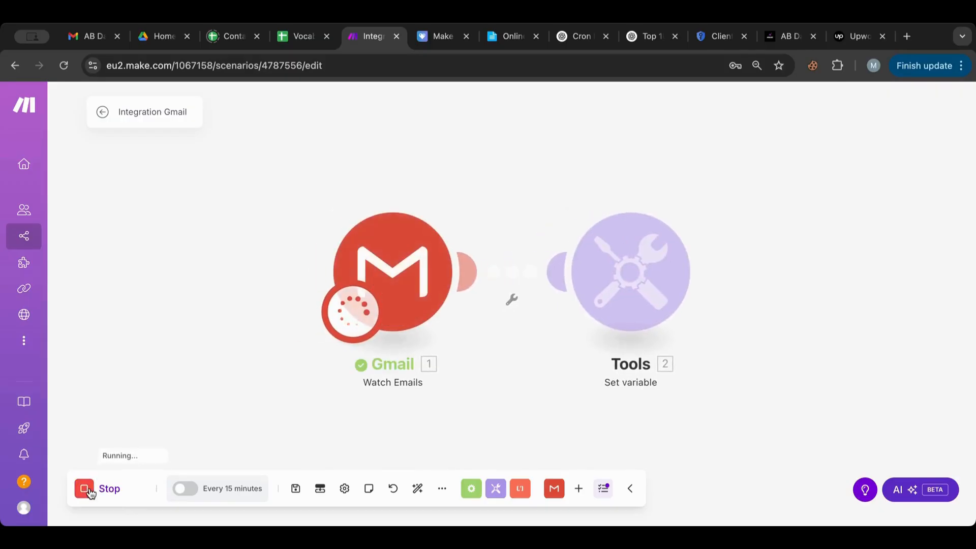
right_click(418, 265)
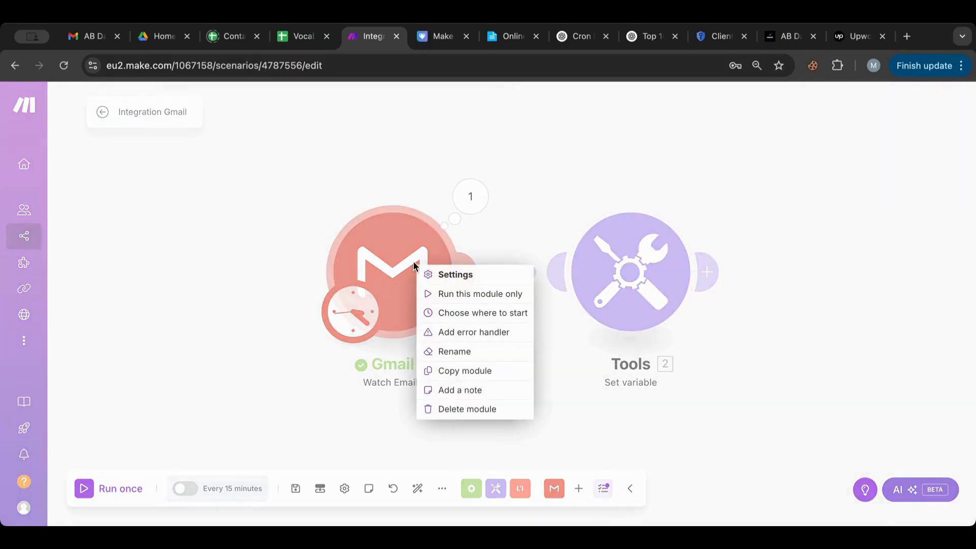
left_click(478, 313)
left_click(548, 317)
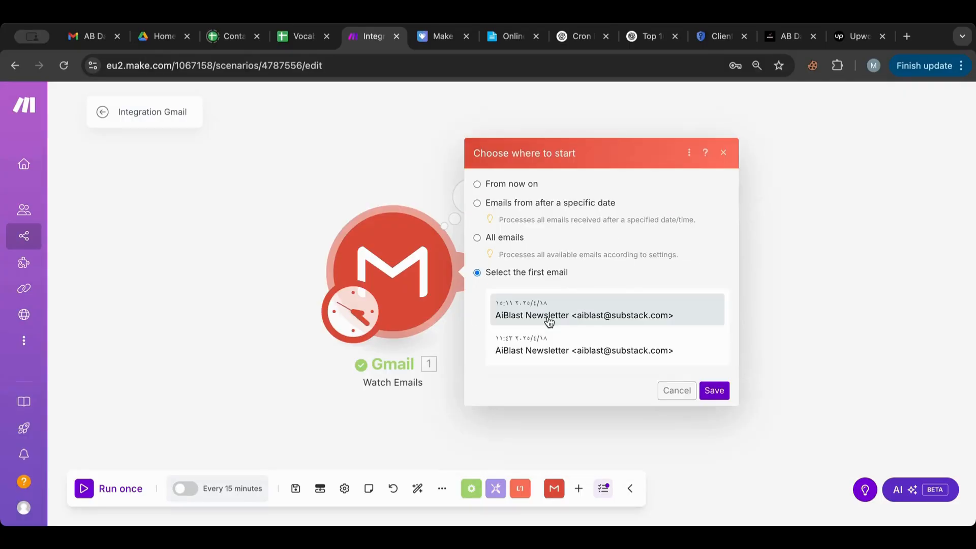
left_click(552, 315)
left_click(715, 390)
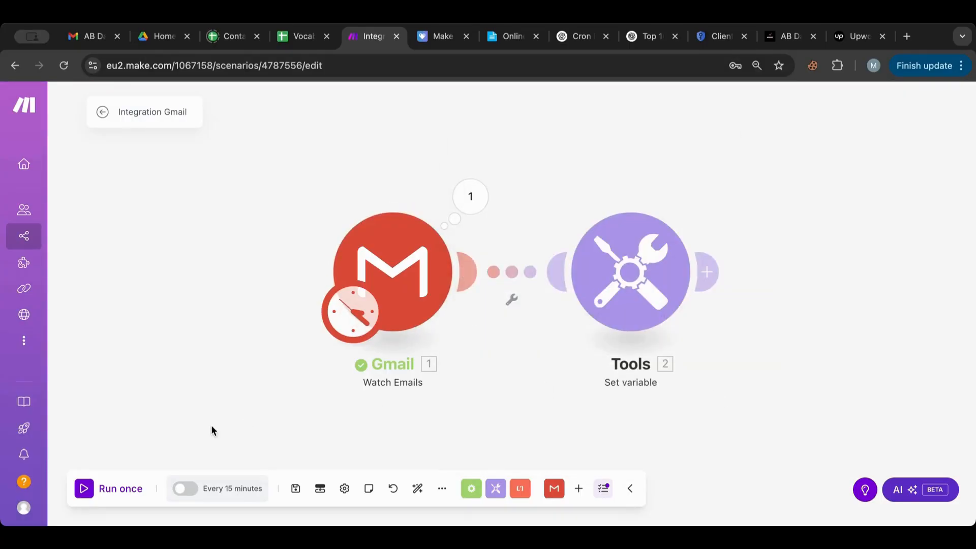
left_click(82, 489)
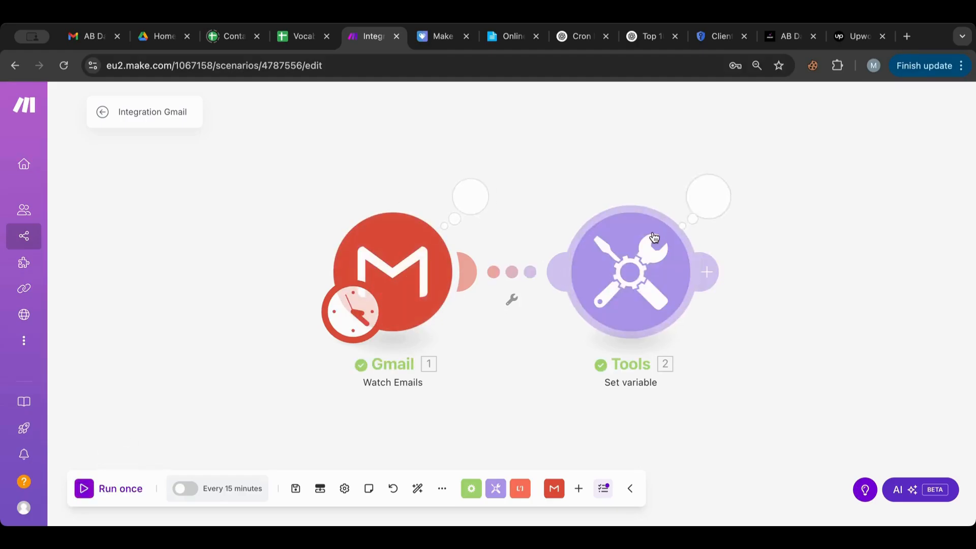
Step: Inspect the Tools output to confirm Jobs is a 21-item array, one job per item
left_click(721, 203)
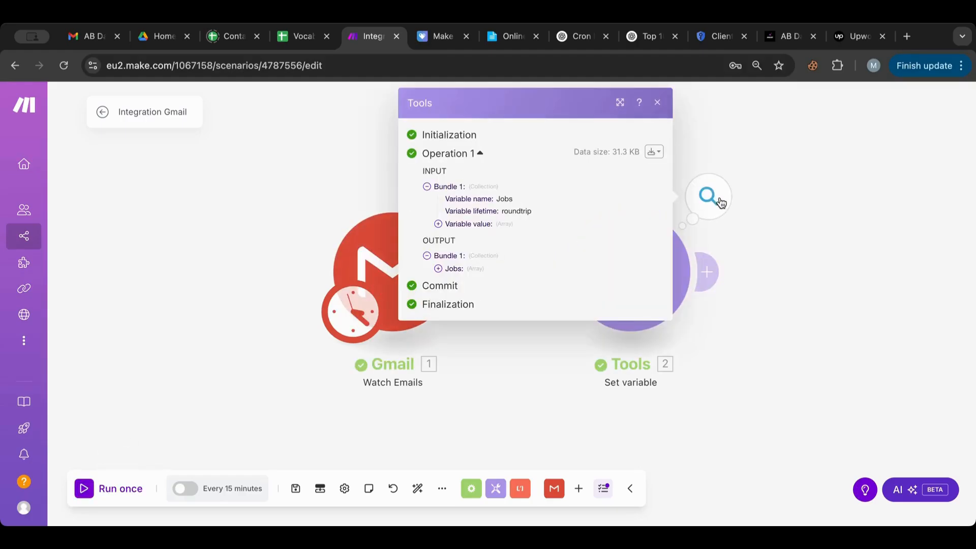
left_click(438, 268)
scroll(470, 308, "down", 3)
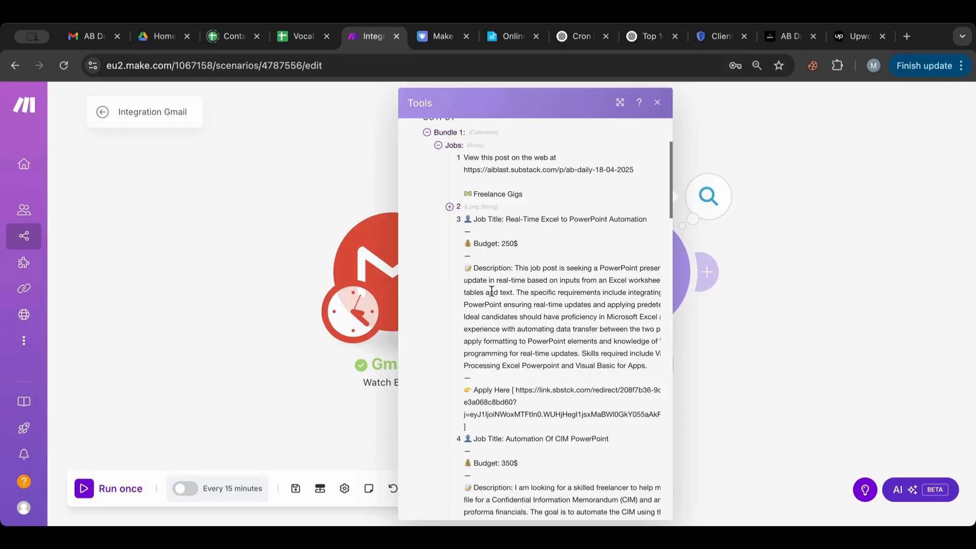
scroll(491, 294, "down", 3)
scroll(491, 294, "down", 10)
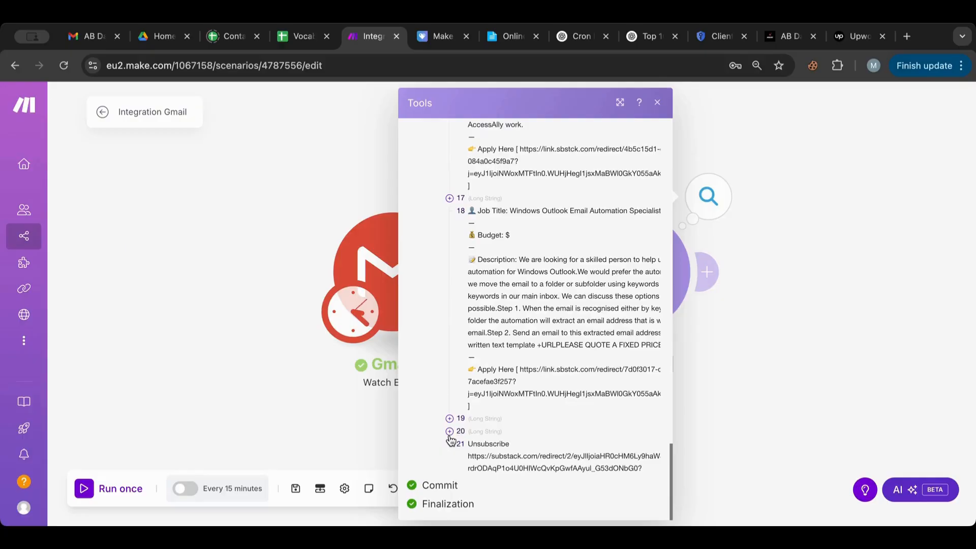
left_click(449, 432)
scroll(450, 438, "down", 8)
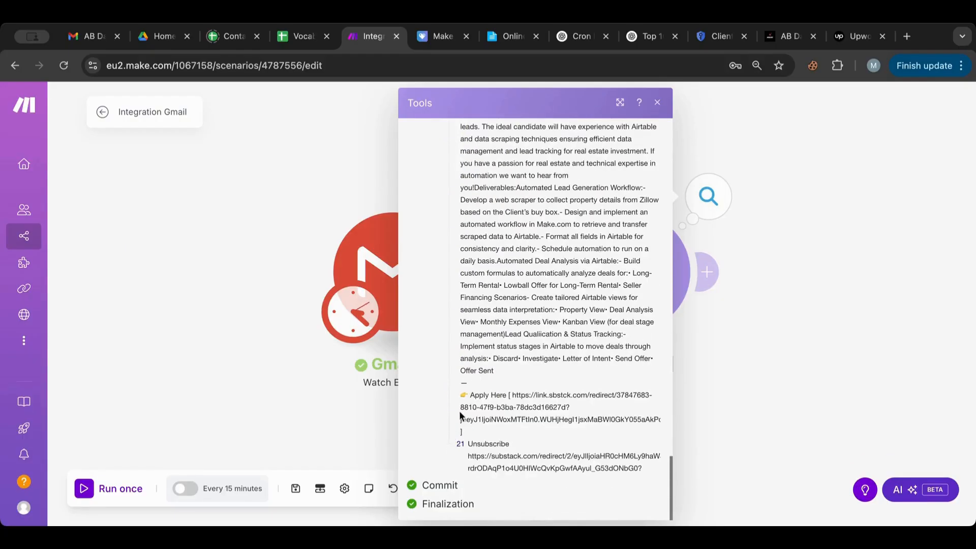
scroll(494, 290, "up", 15)
scroll(500, 250, "down", 15)
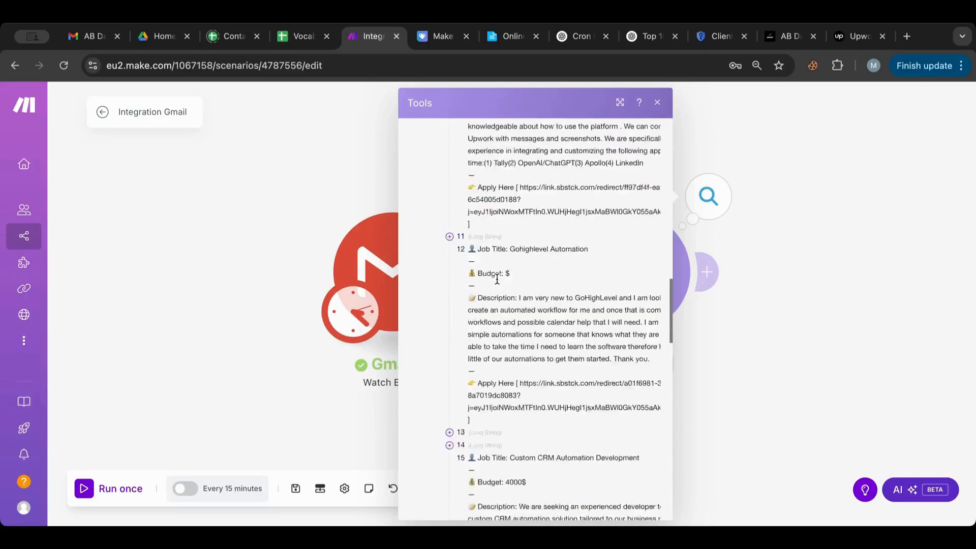
left_click(795, 263)
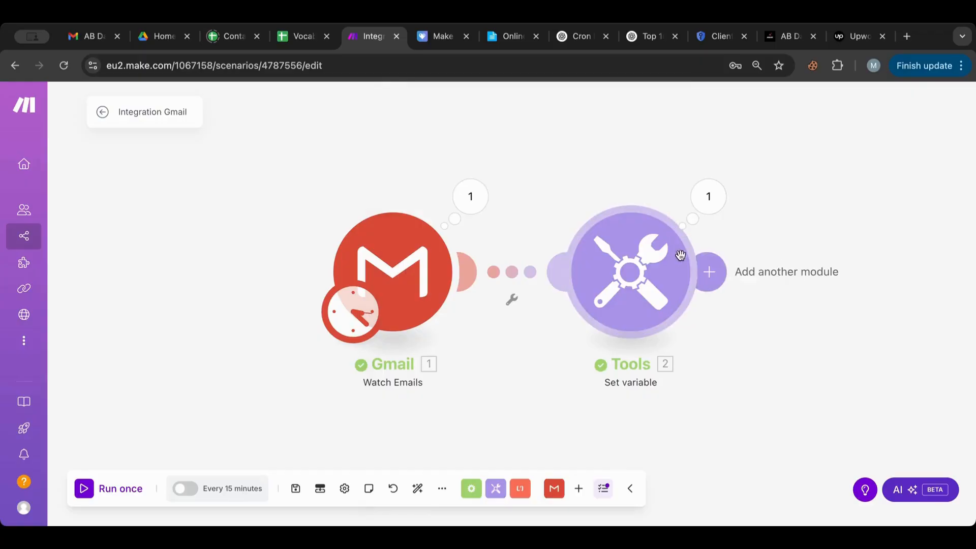
left_click(667, 260)
left_click(607, 148)
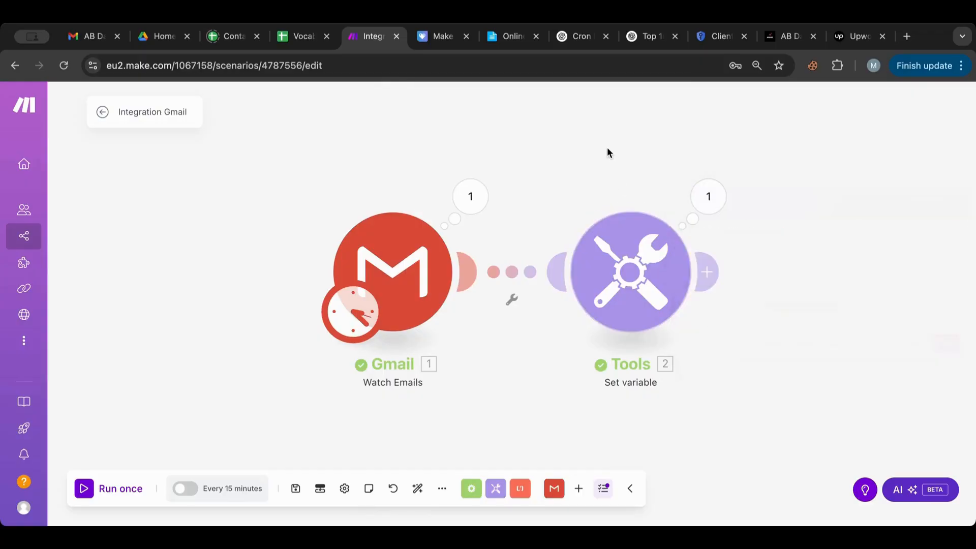
Step: Edit the Jobs variable value and browse the function tabs to the array functions, reaching slice
scroll(607, 148, "right", 10)
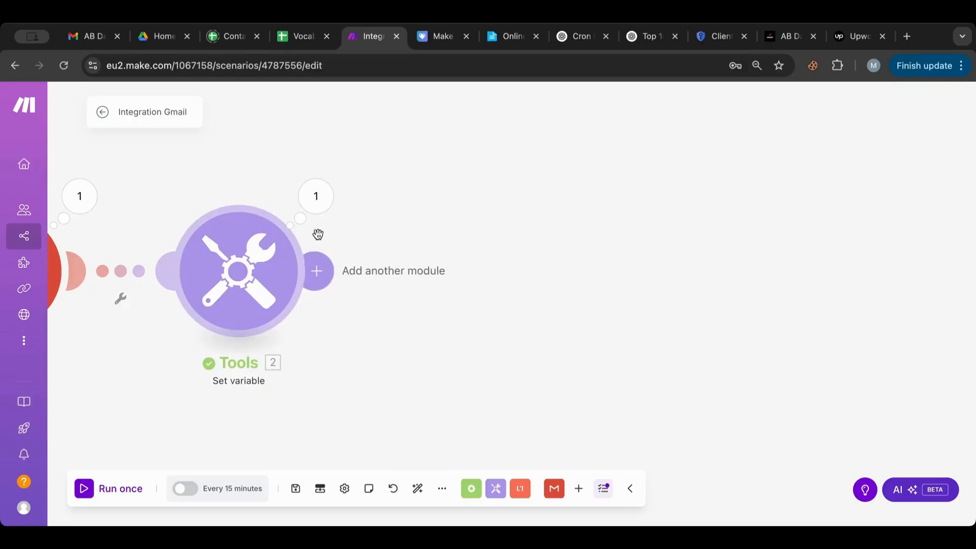
left_click(326, 211)
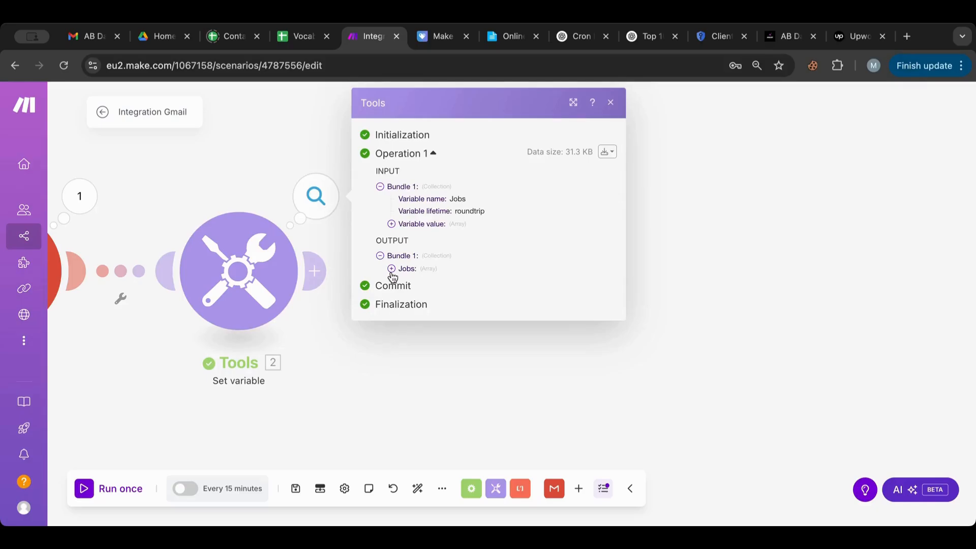
left_click(273, 287)
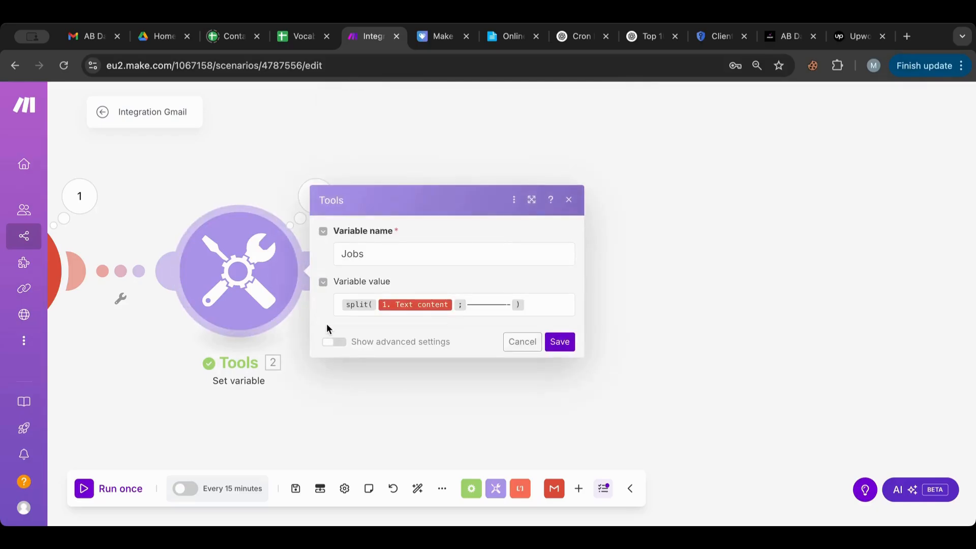
left_click(339, 303)
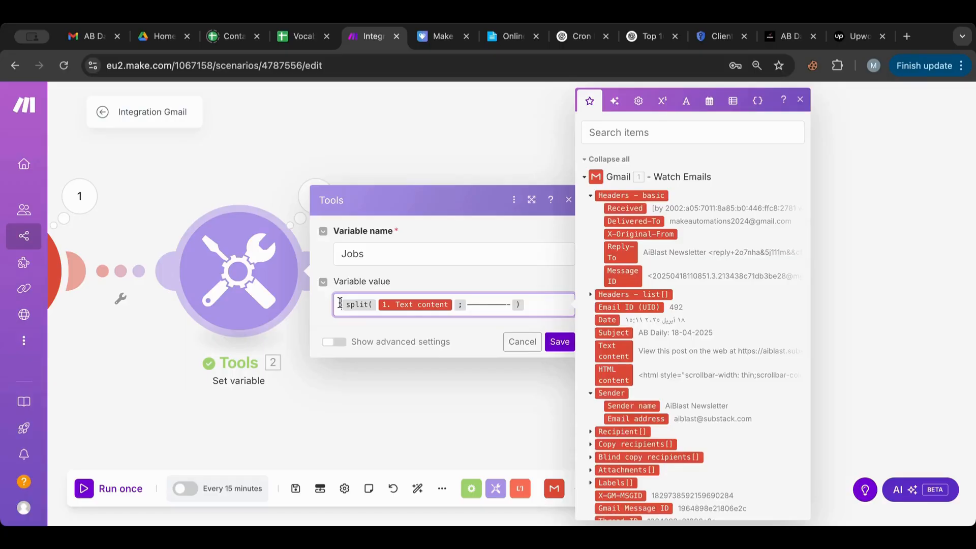
left_click(685, 101)
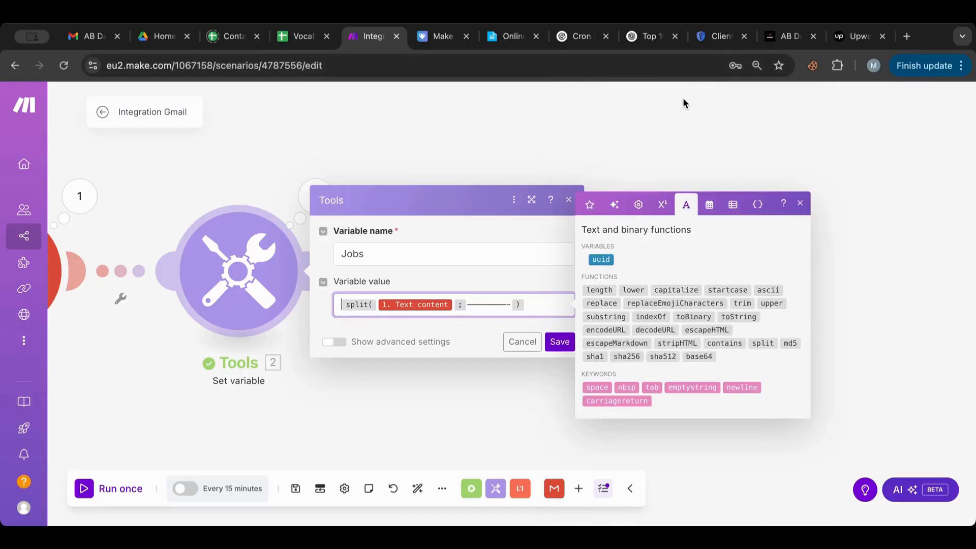
left_click(709, 204)
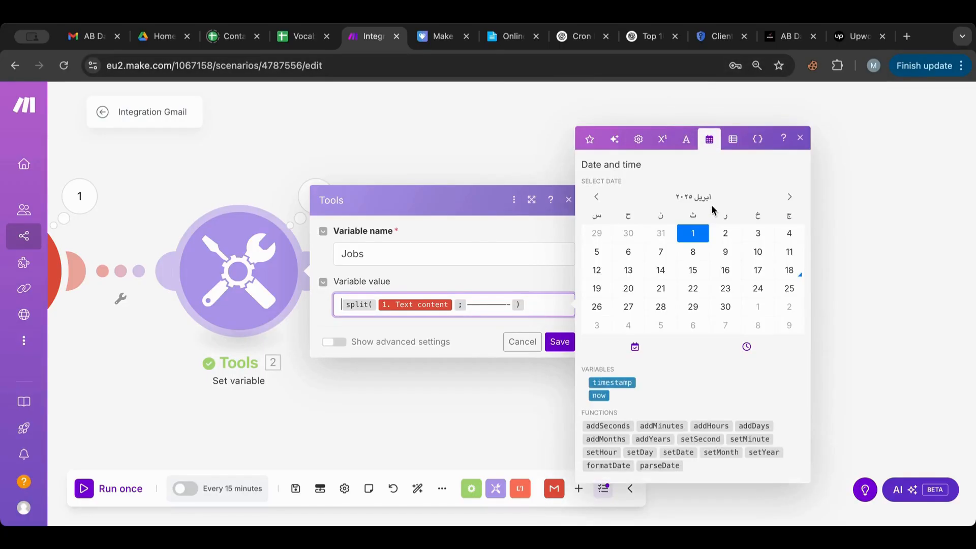
left_click(732, 143)
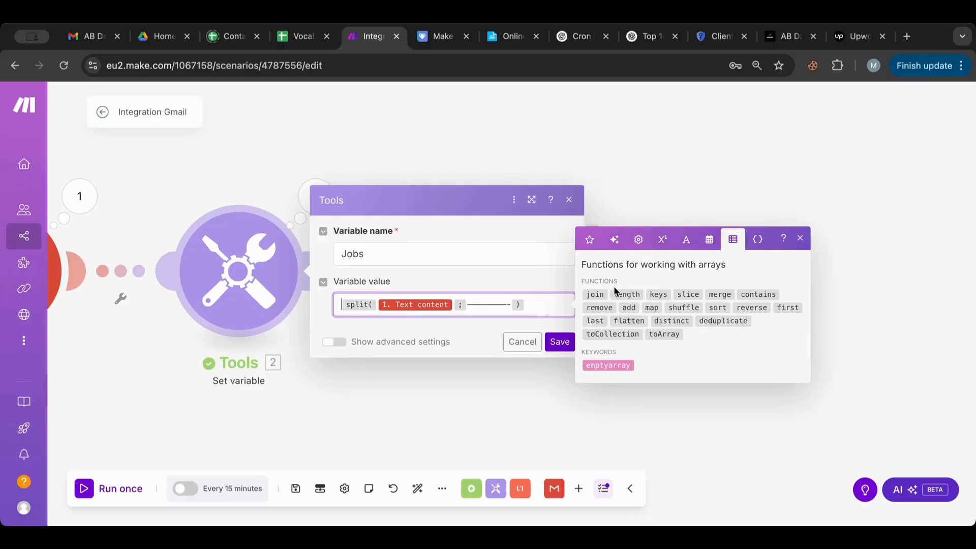
mouse_move(624, 294)
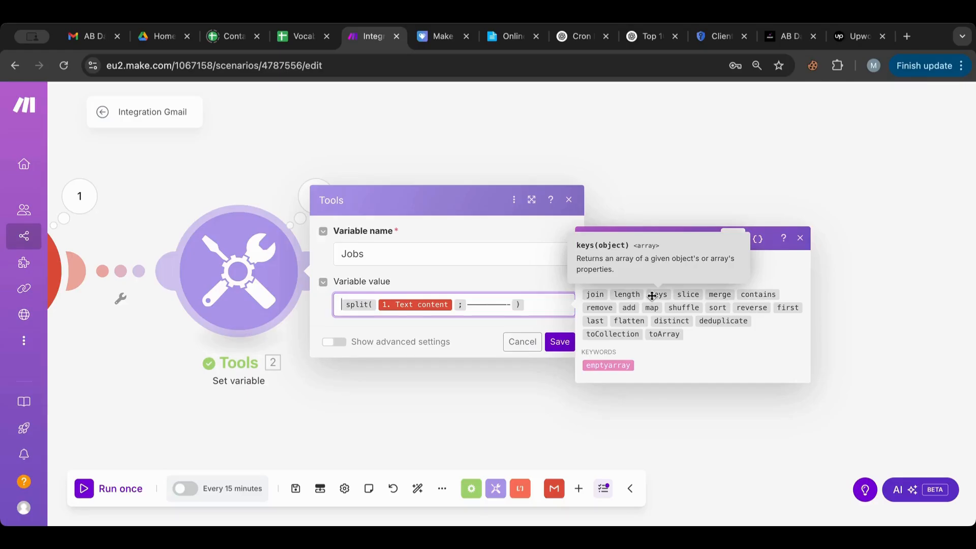
mouse_move(683, 295)
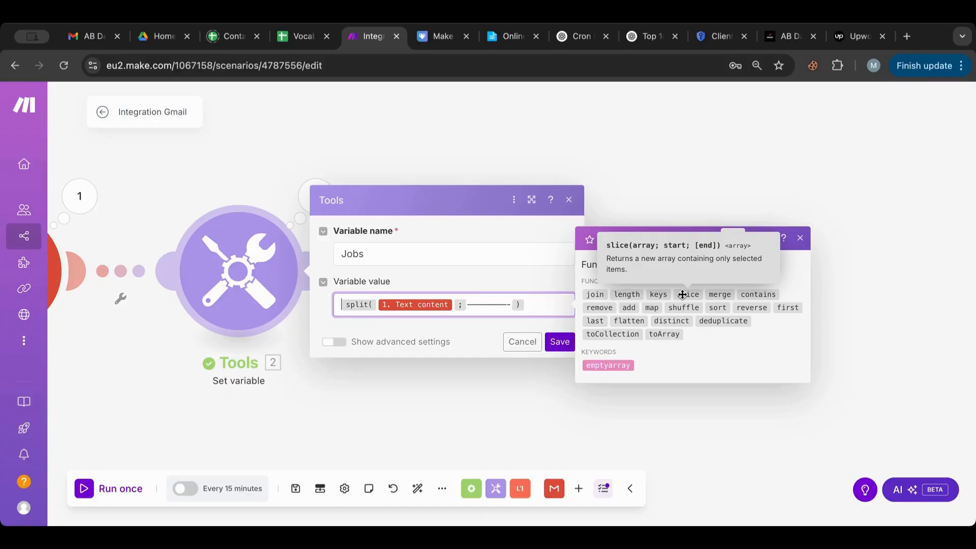
Step: Try wrapping the split expression in slice() and entering a start argument
left_click(683, 295)
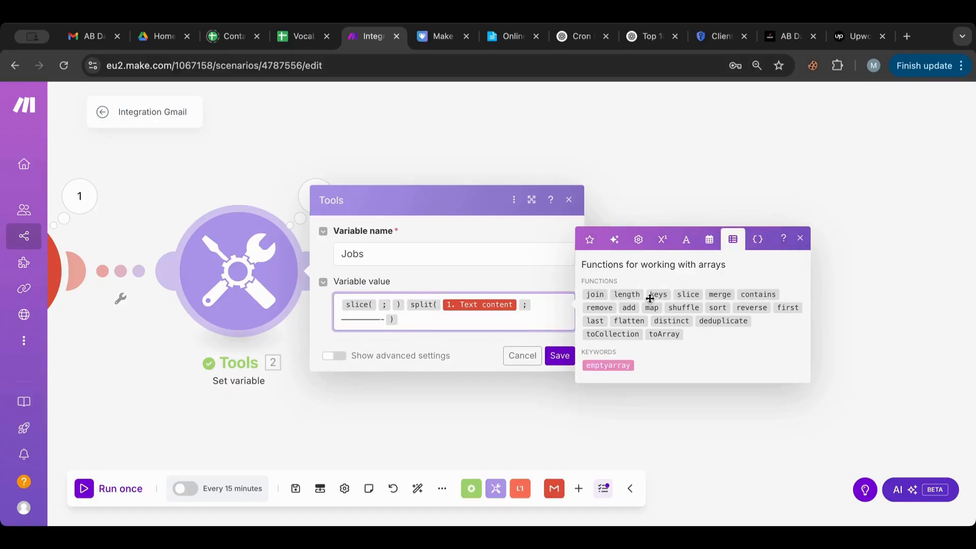
left_click_drag(410, 320, 402, 311)
key("ctrl+c")
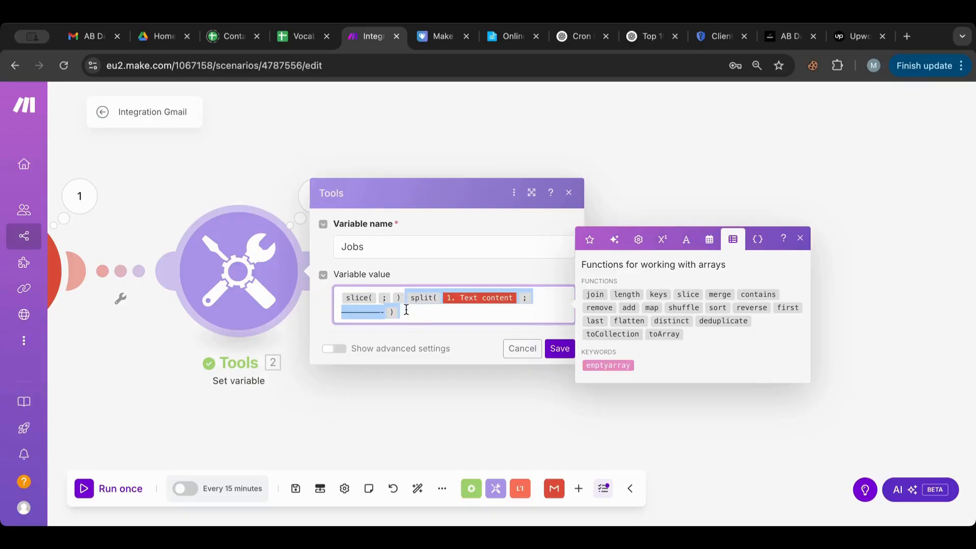
key("BackSpace")
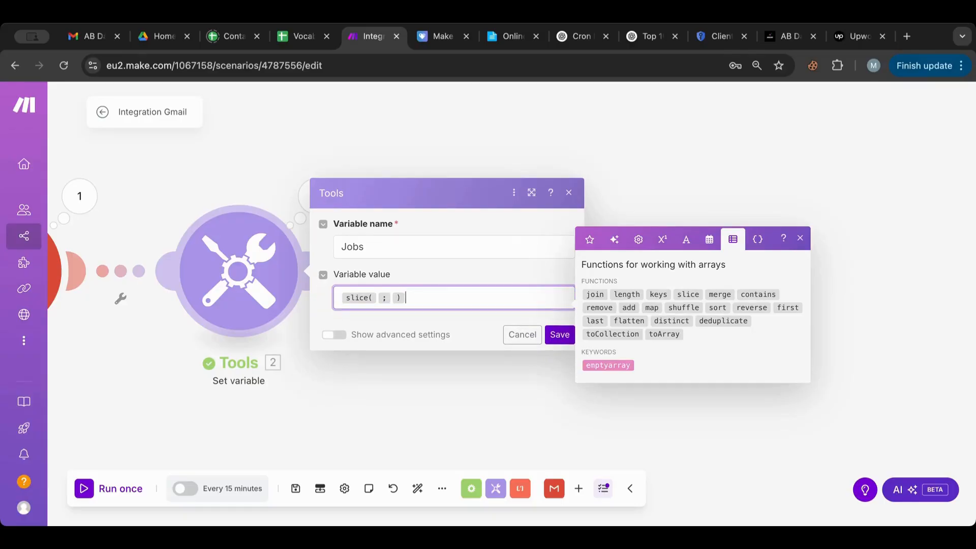
left_click(377, 302)
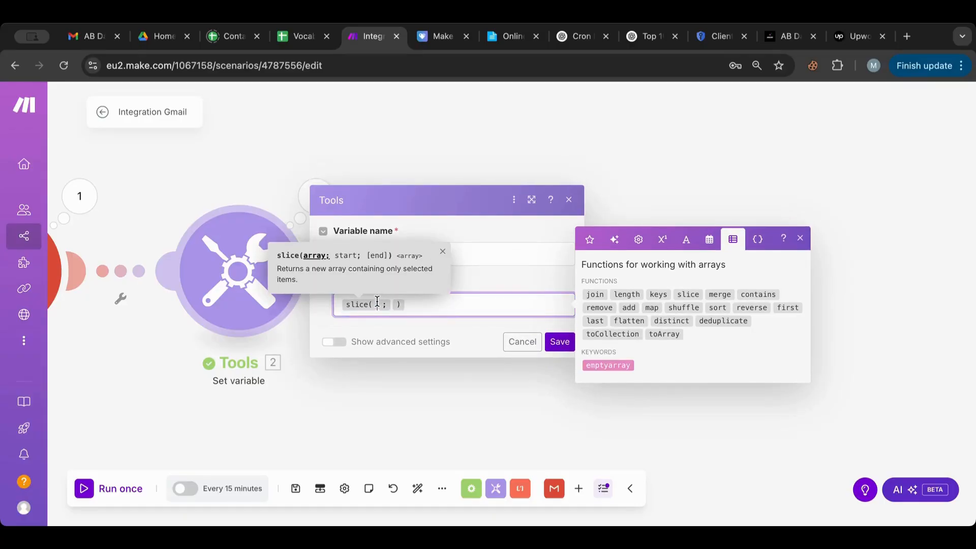
key("ctrl+v")
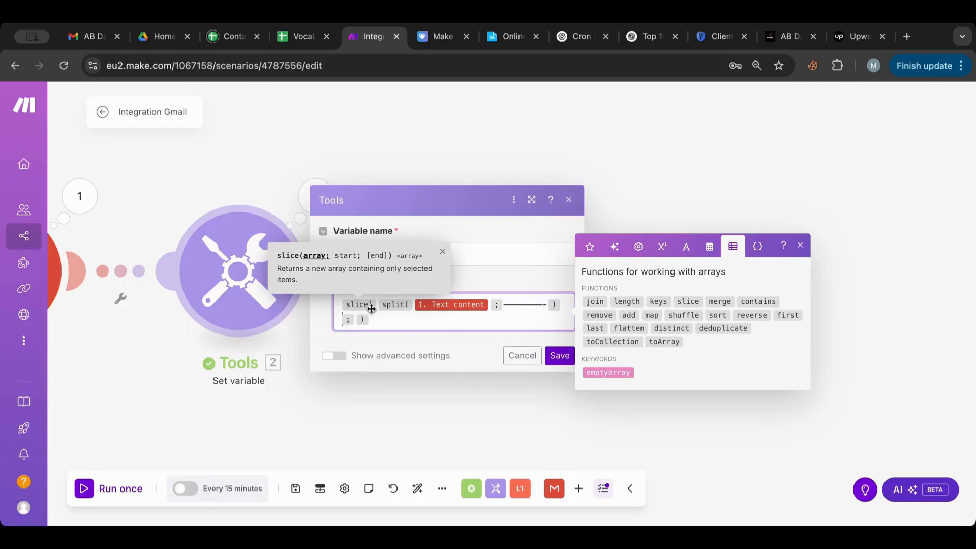
left_click(355, 320)
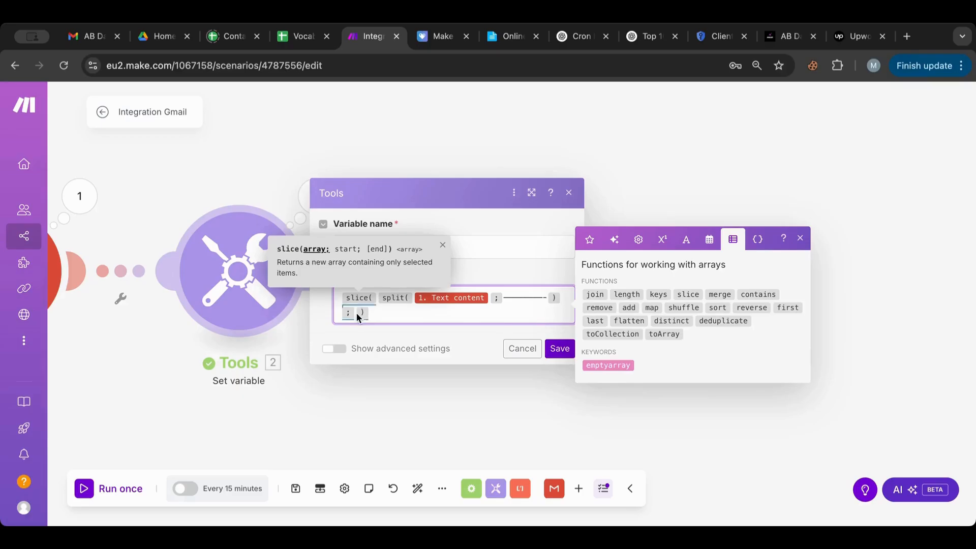
left_click(355, 311)
type("1 ")
type(",")
type(";")
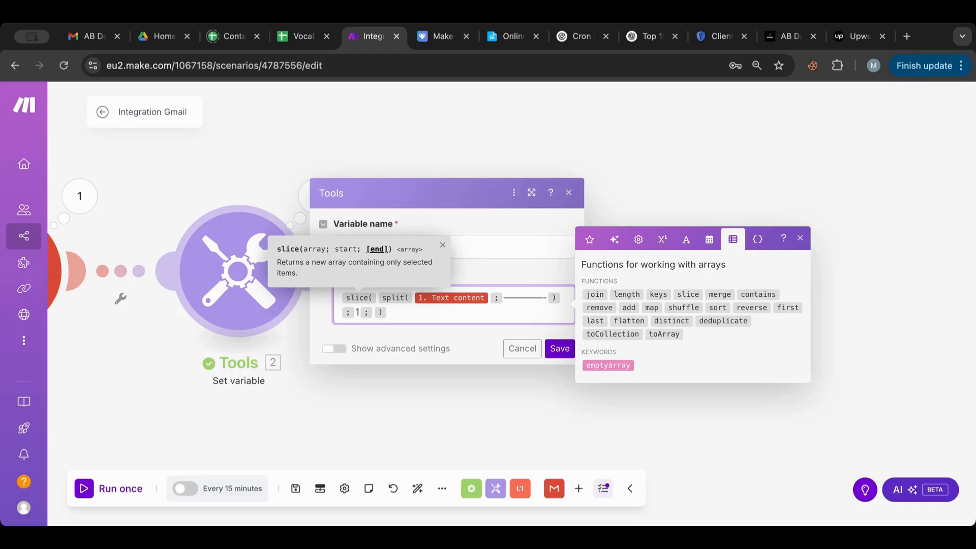
key("Left")
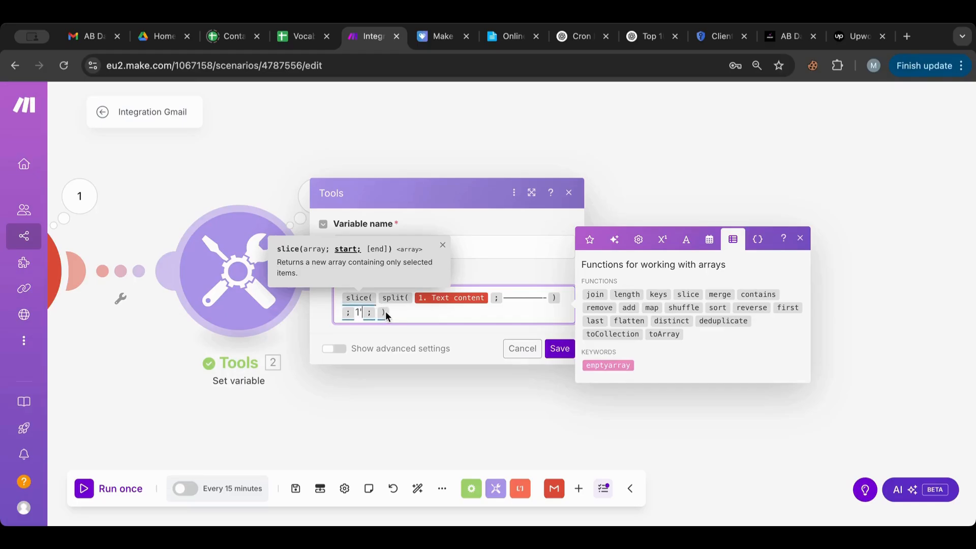
key("BackSpace")
Step: Restore the value to only the plain split(1. Text content; …) formula and save Jobs
left_click(393, 313)
key("ctrl+v")
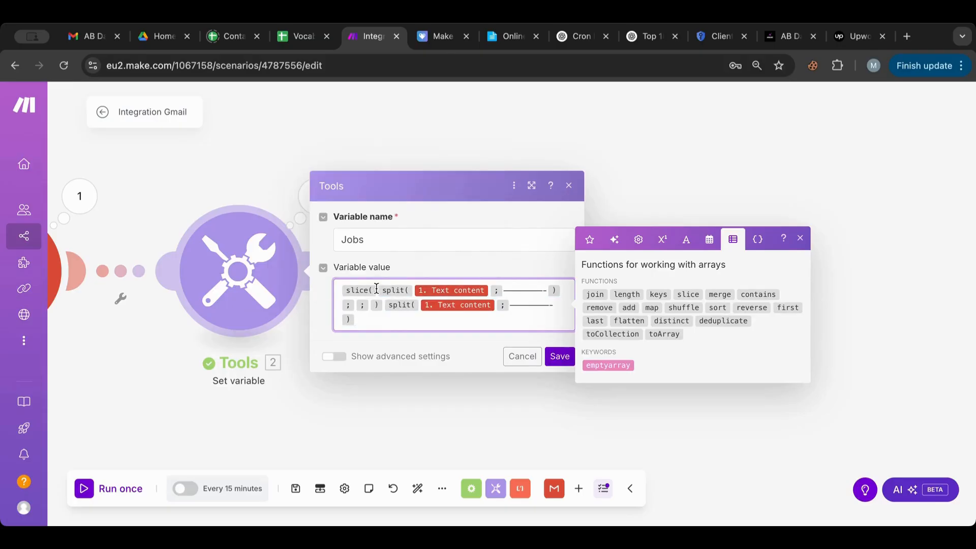
left_click_drag(378, 289, 560, 294)
key("ctrl+c")
key("ctrl+a")
key("BackSpace")
key("ctrl+v")
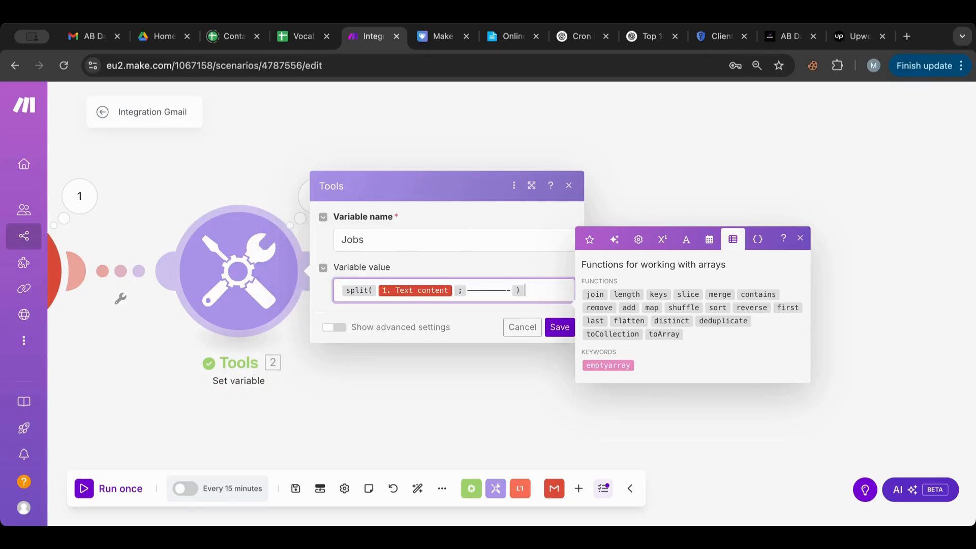
left_click(557, 326)
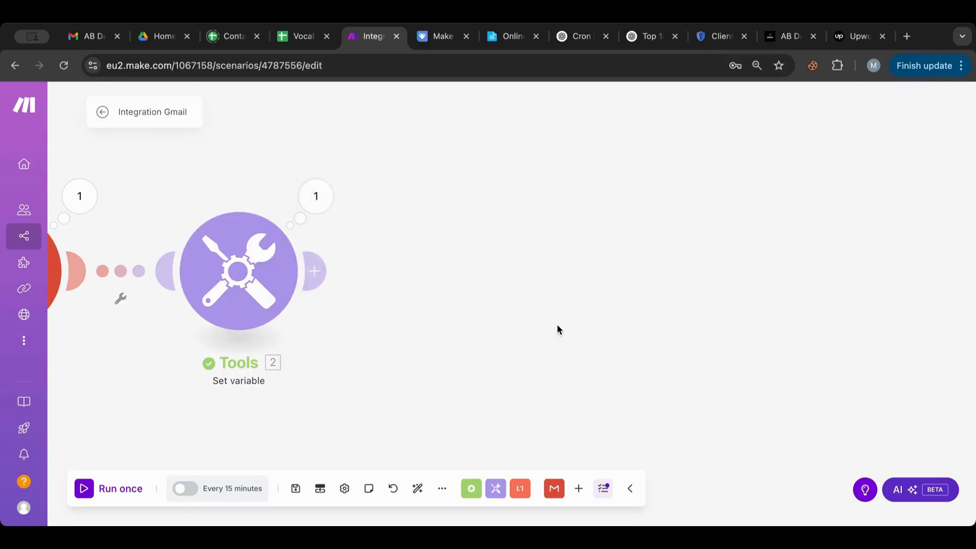
left_click(313, 191)
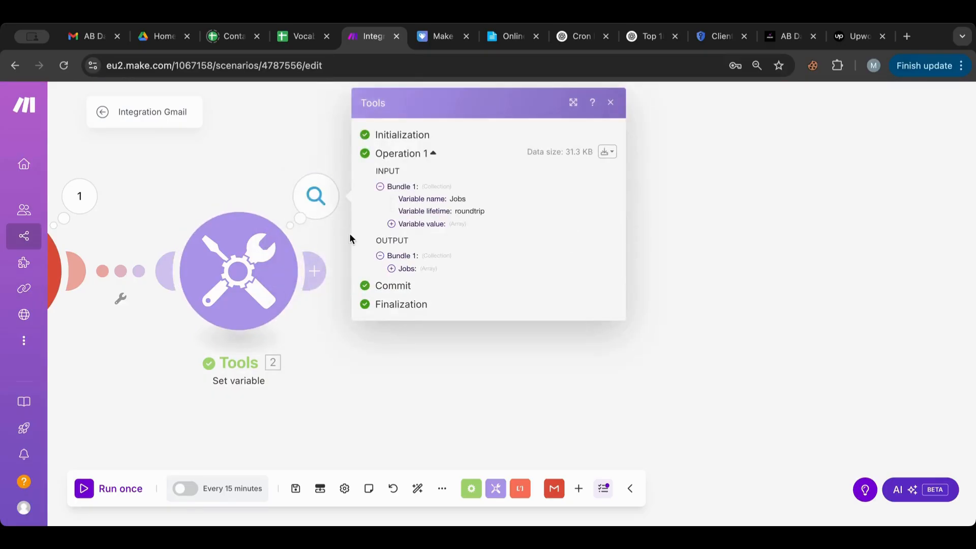
Step: Add a Tools Set variable module after Jobs and insert an empty slice( ; ) into its value
left_click(318, 270)
left_click(610, 233)
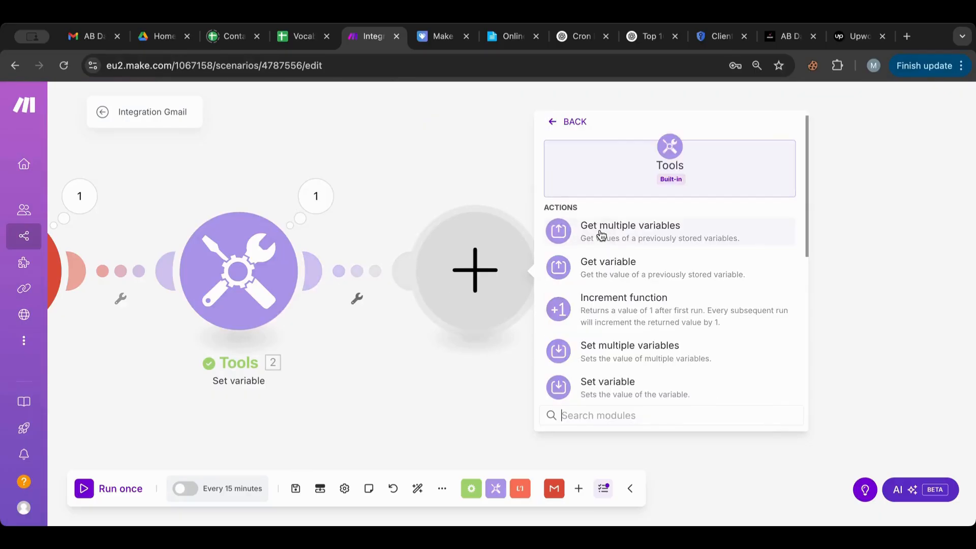
scroll(624, 305, "down", 3)
left_click(621, 276)
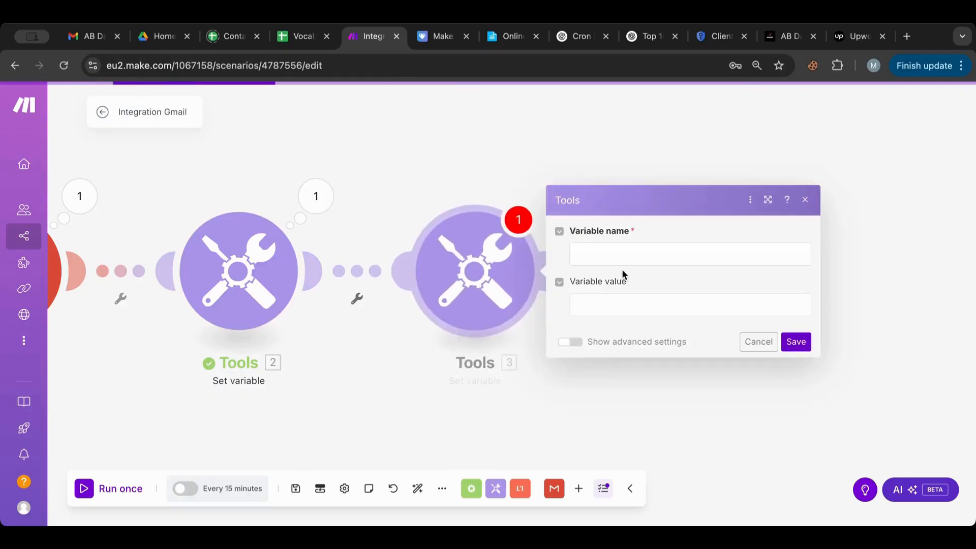
left_click(587, 309)
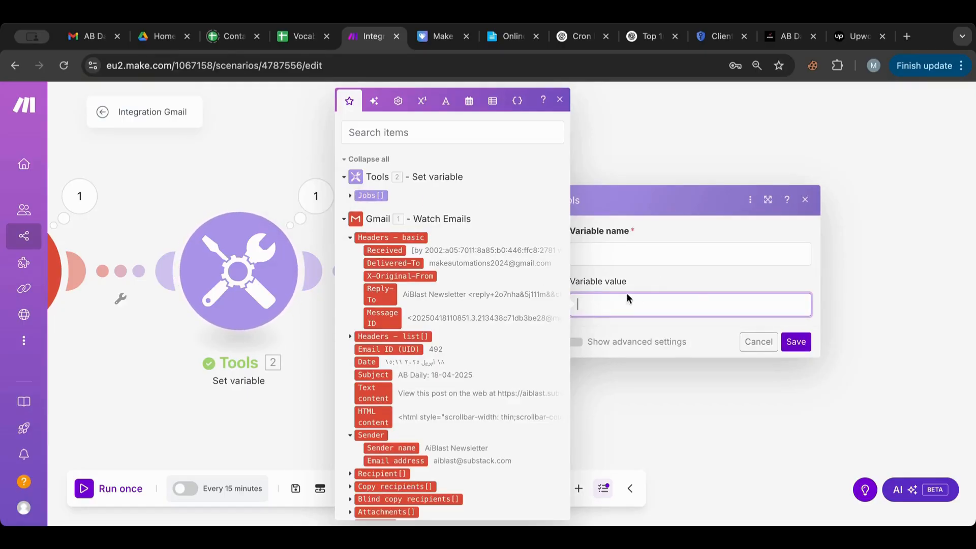
left_click(493, 101)
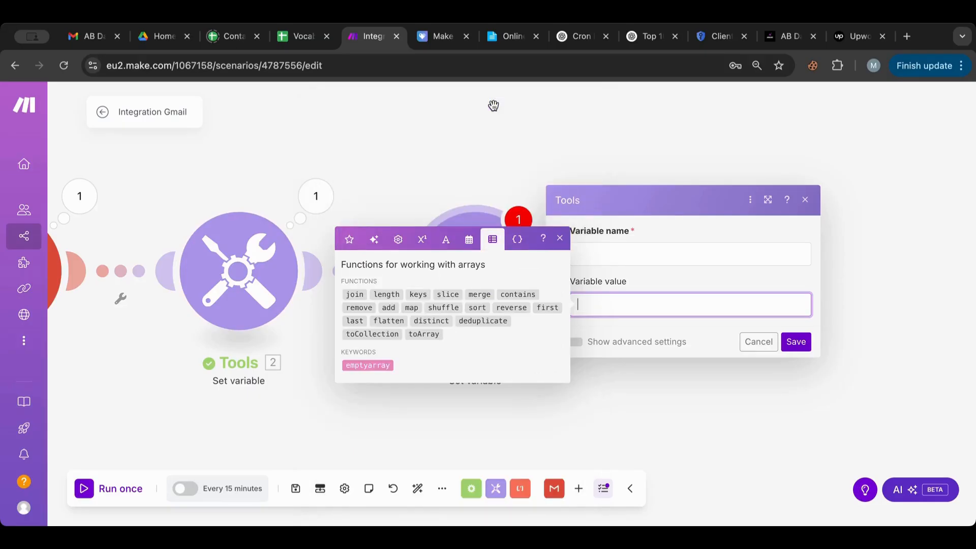
left_click(446, 293)
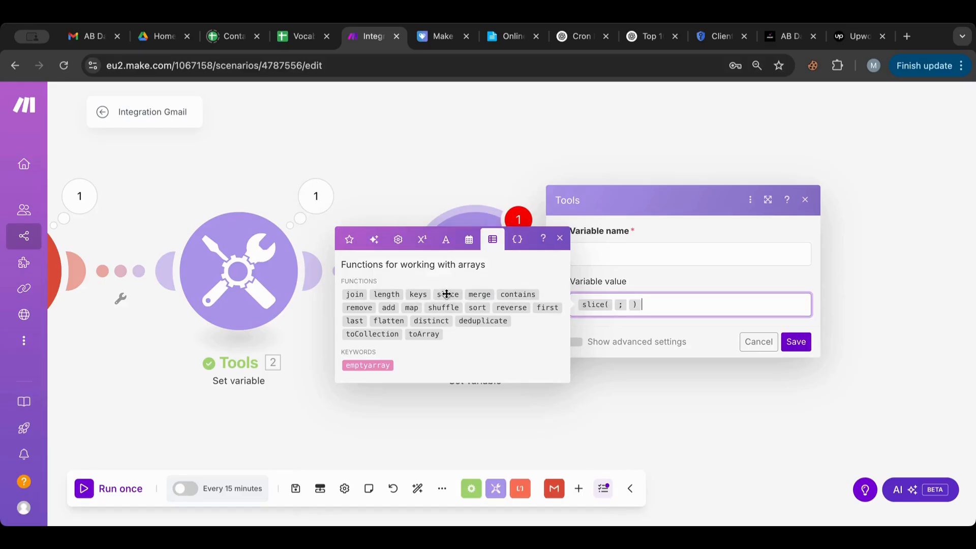
left_click(614, 306)
left_click(349, 240)
Step: Map 2. Jobs[] as slice's array and 2. Jobs[1] as its start argument
left_click(364, 195)
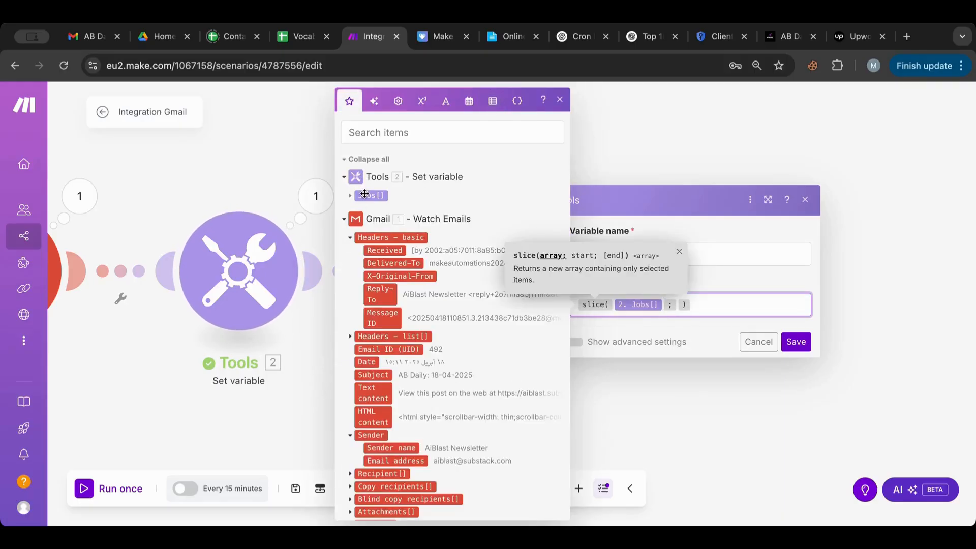
left_click(677, 305)
left_click(369, 195)
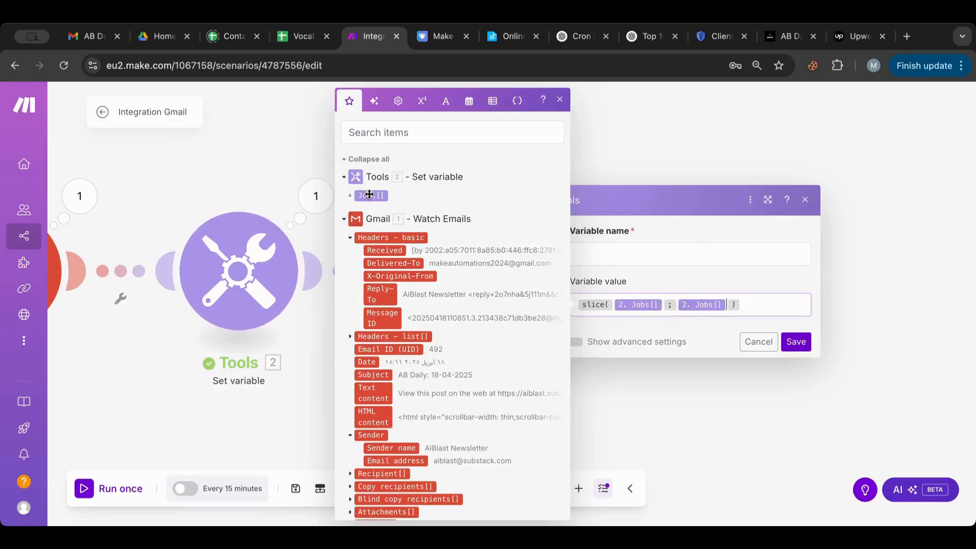
left_click(350, 196)
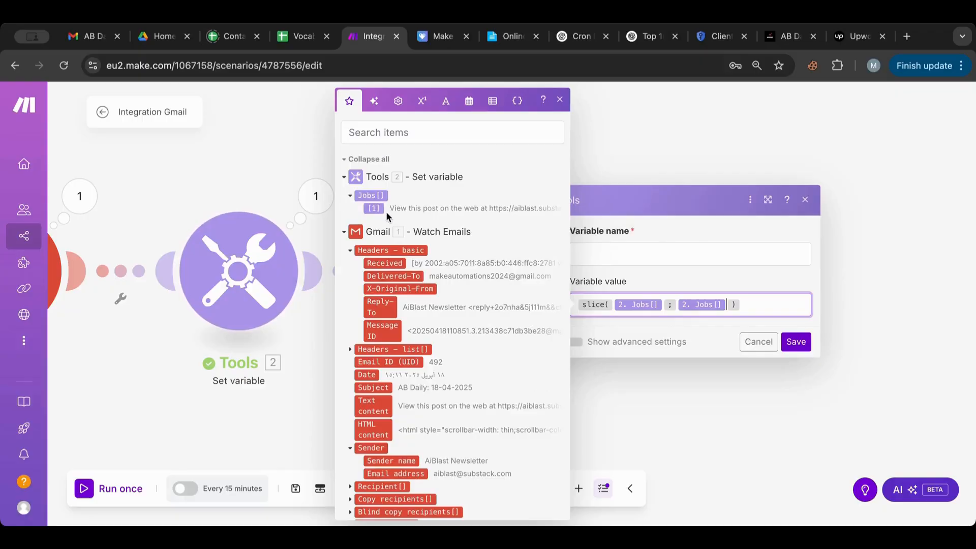
key("BackSpace")
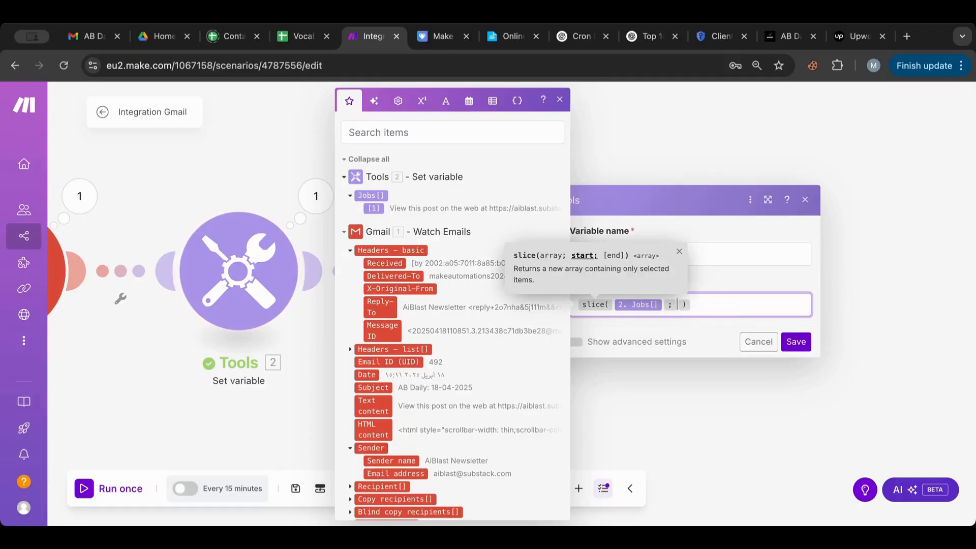
left_click(372, 207)
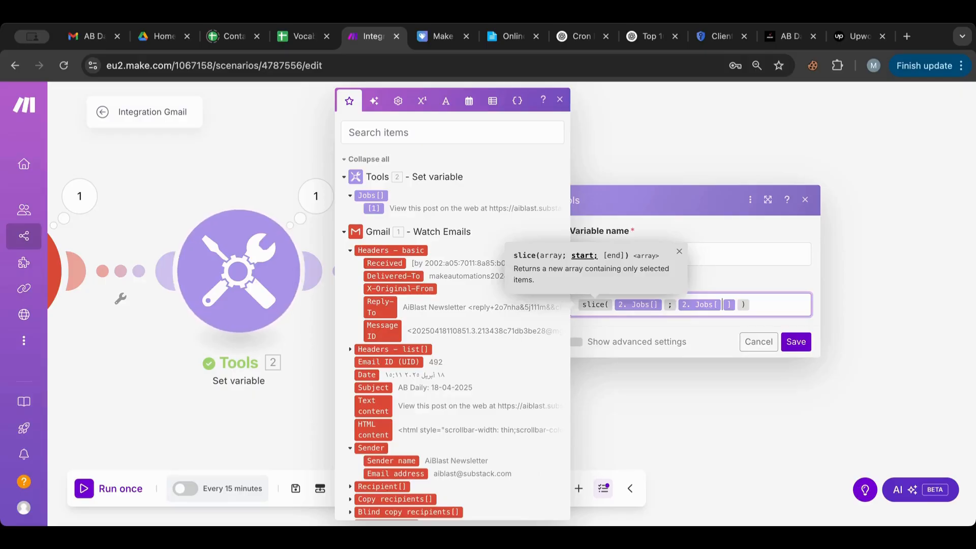
type("1")
left_click(744, 306)
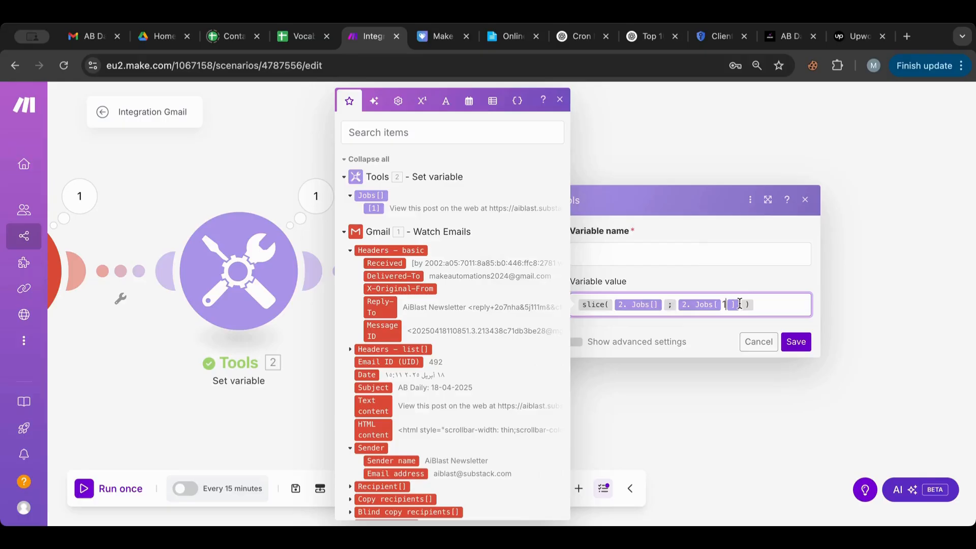
type(";")
left_click(373, 194)
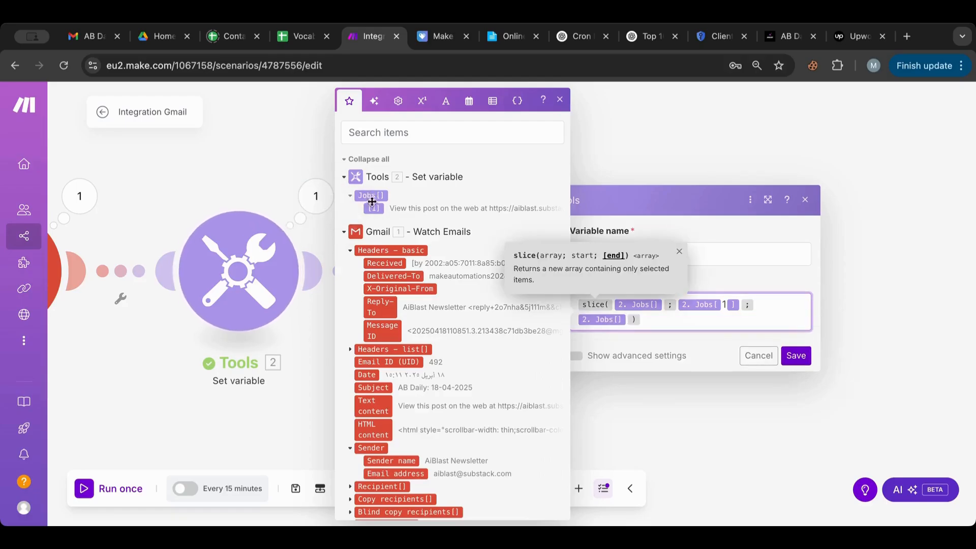
Step: Make the end argument length(2. Jobs[]) and delete the stray Jobs reference
left_click(447, 100)
left_click(491, 213)
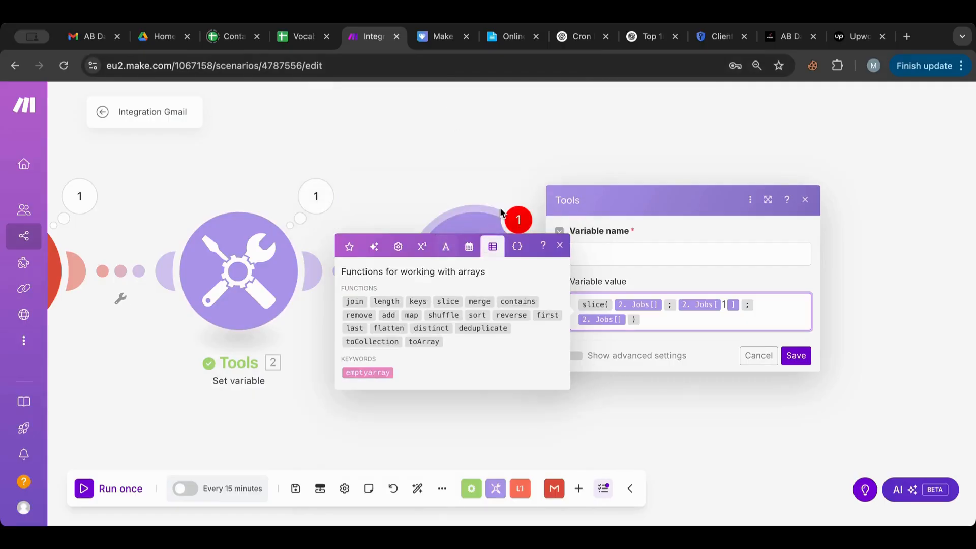
left_click(390, 301)
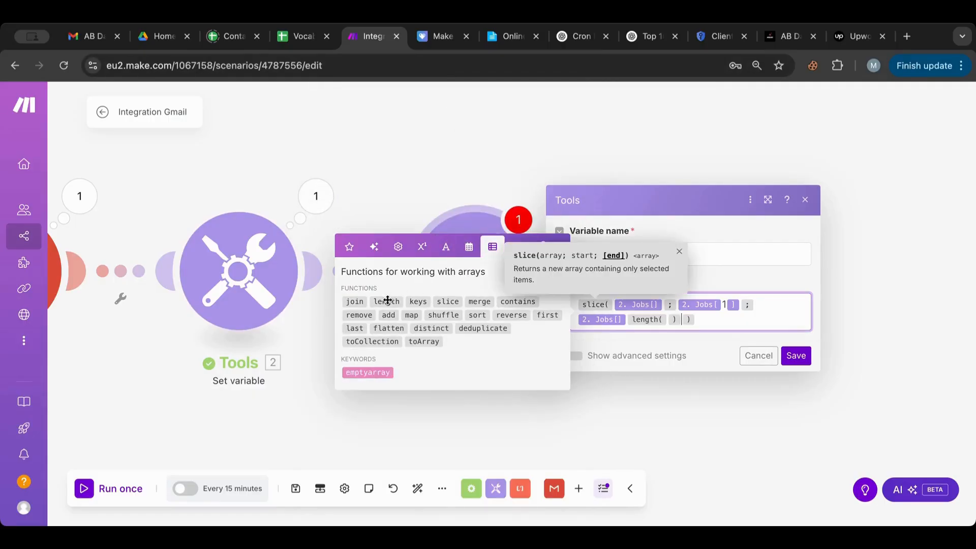
left_click(667, 319)
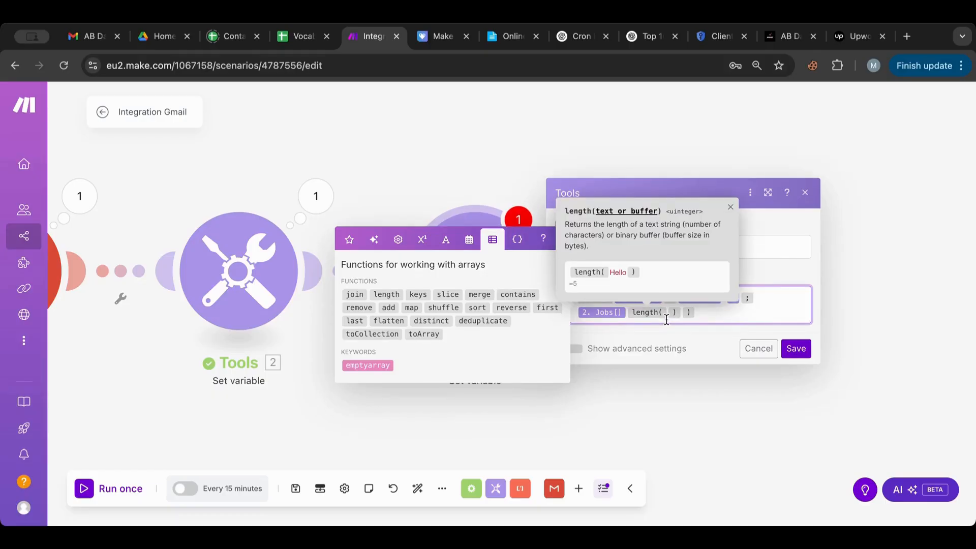
left_click(347, 240)
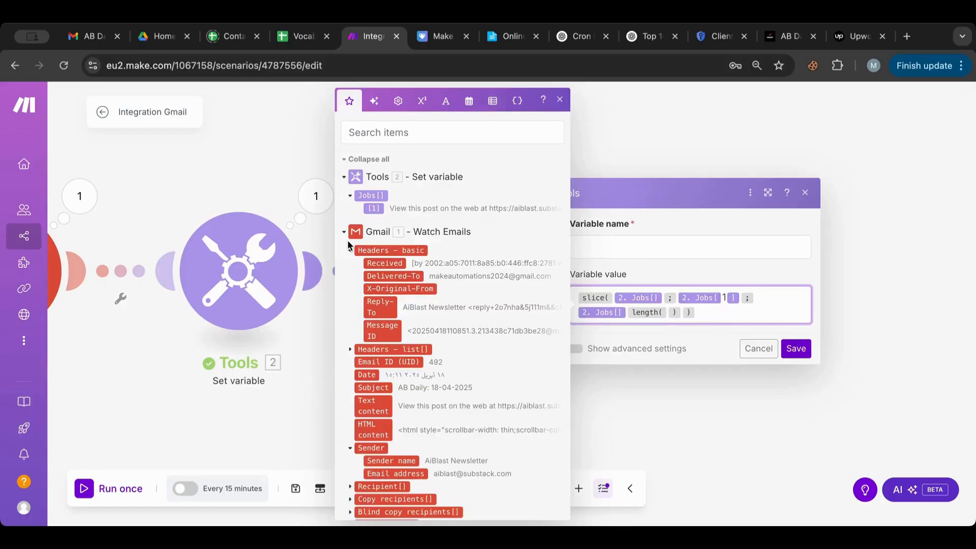
left_click(372, 196)
left_click(626, 311)
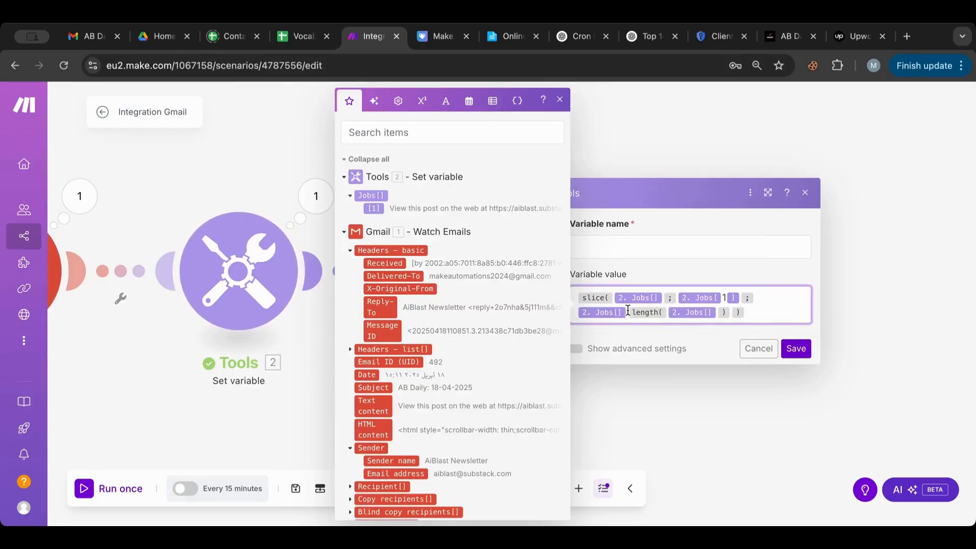
key("BackSpace")
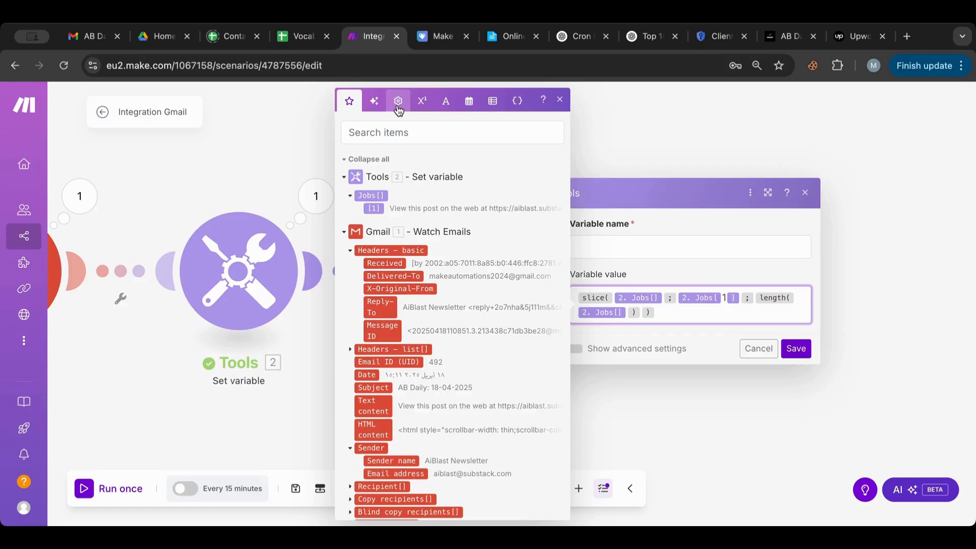
Step: Name the new variable jobs2 and save the module
left_click(699, 247)
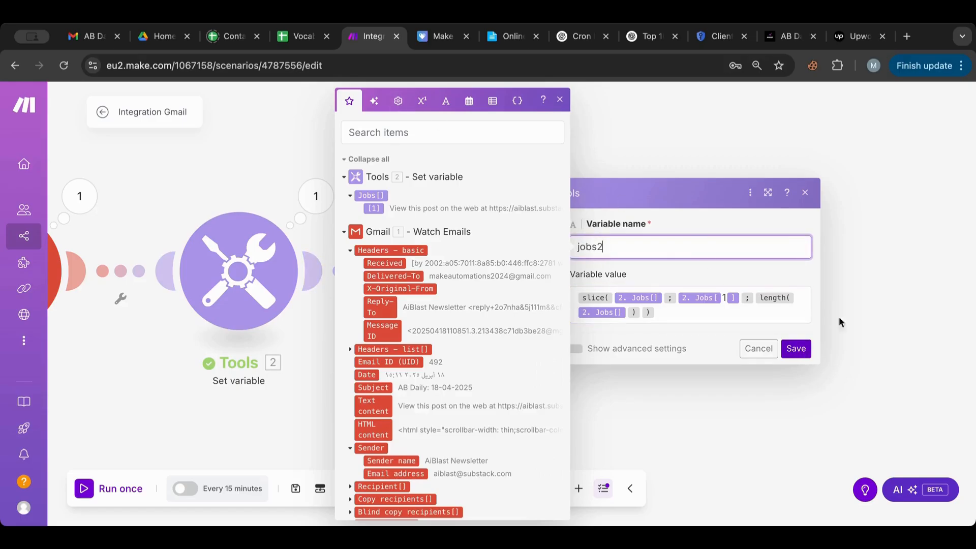
left_click(796, 348)
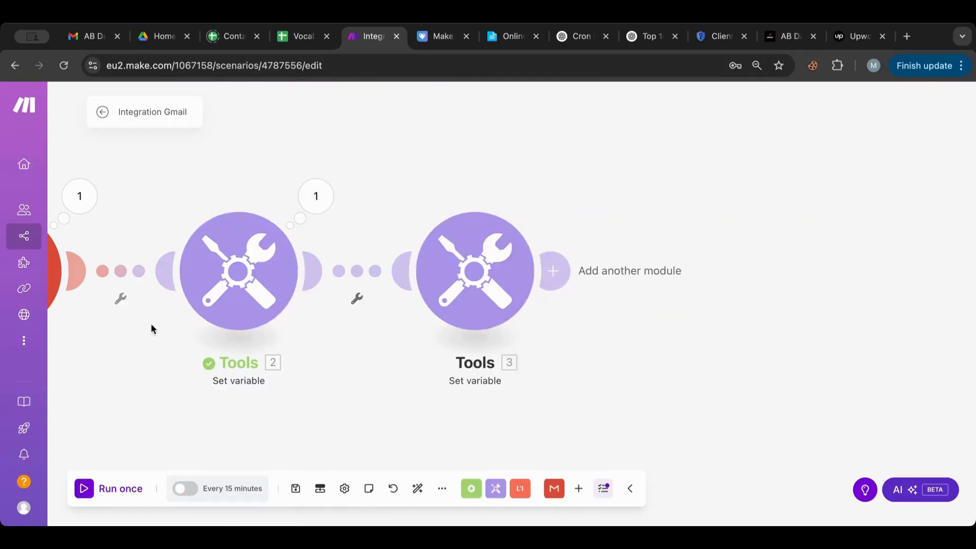
scroll(126, 351, "left", 3)
Step: Review module 2's Jobs output, then reopen and resave the jobs2 slice formula
right_click(177, 260)
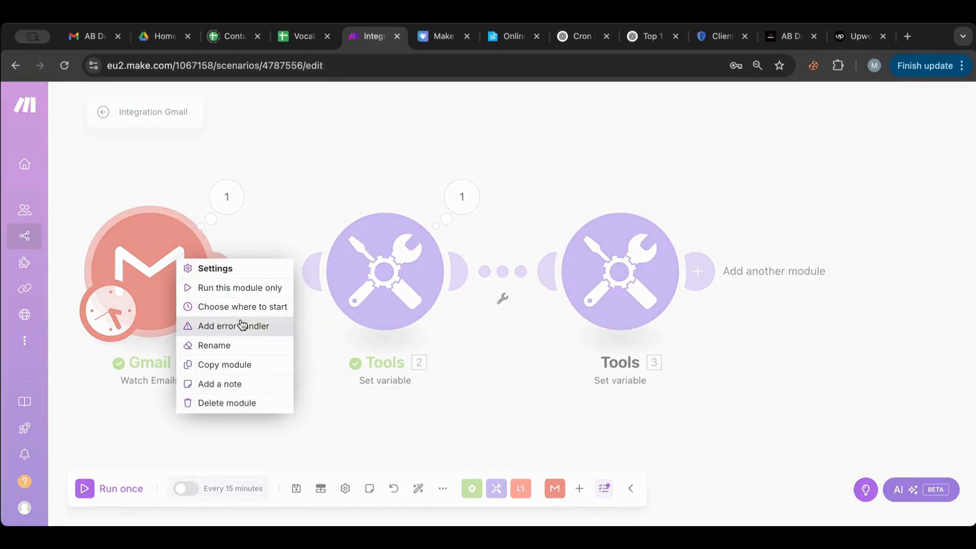
left_click(462, 199)
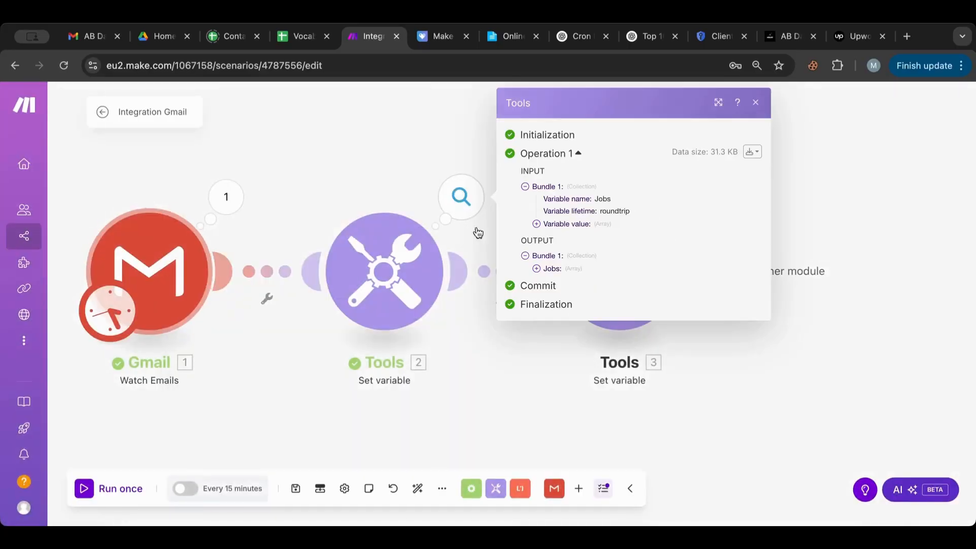
left_click(537, 269)
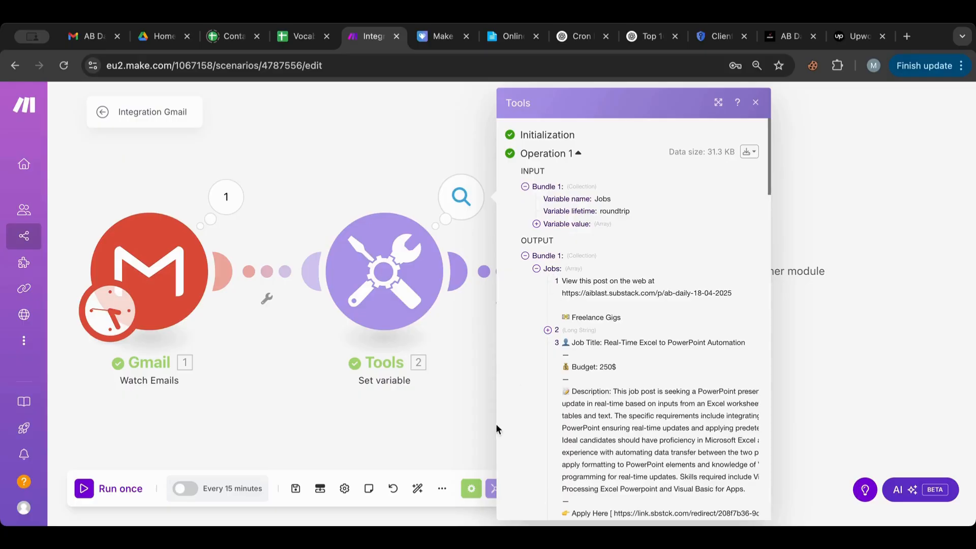
left_click(441, 443)
left_click(633, 288)
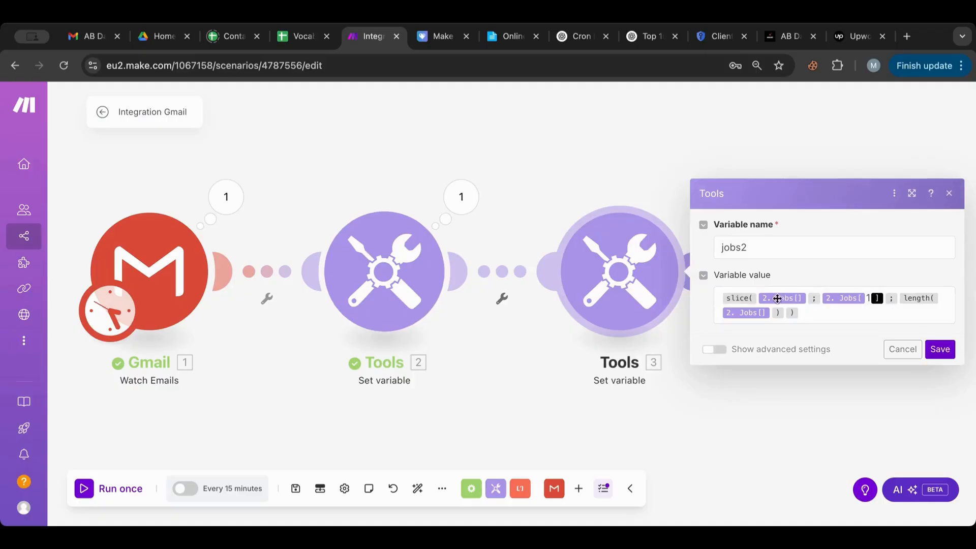
left_click(883, 303)
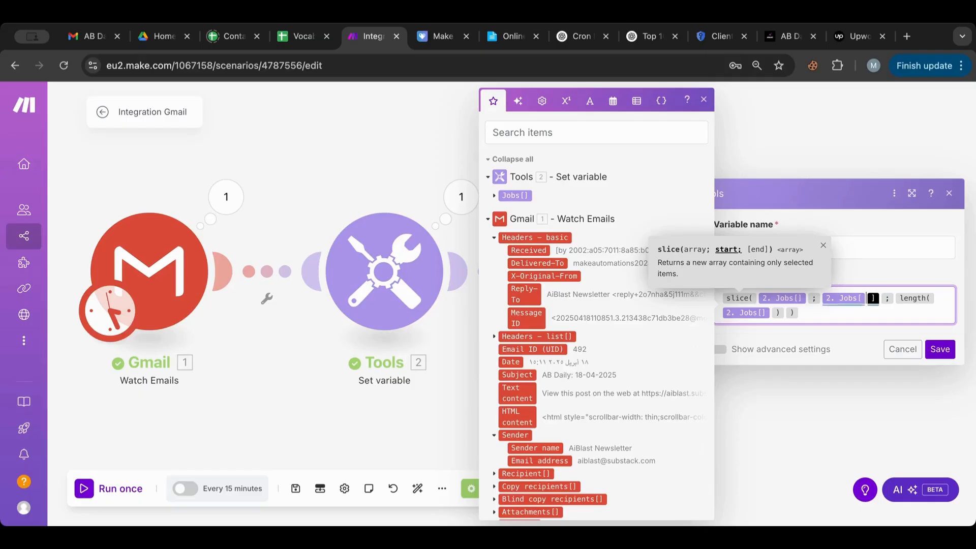
left_click(939, 349)
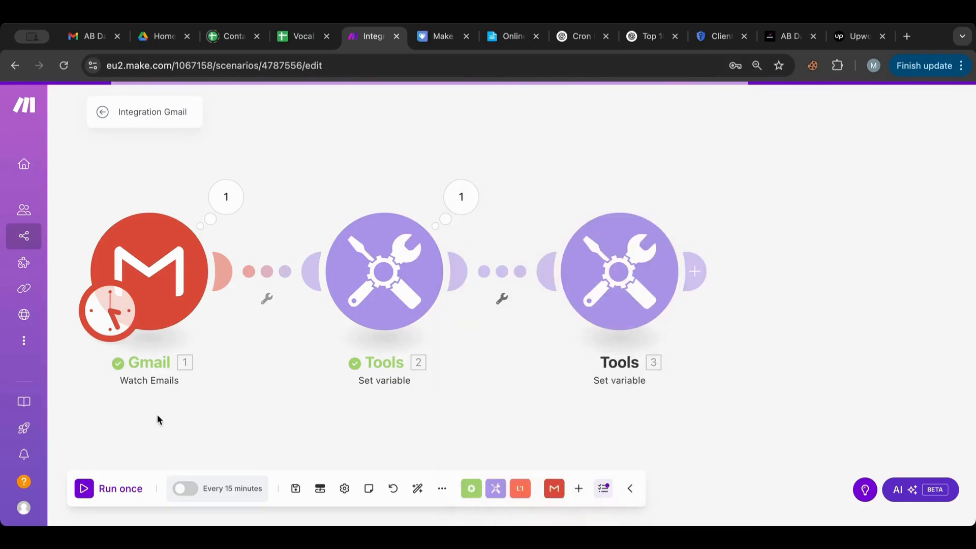
Step: Restart the Gmail trigger from the first newsletter email and run once; jobs2 fails on slice start
right_click(207, 255)
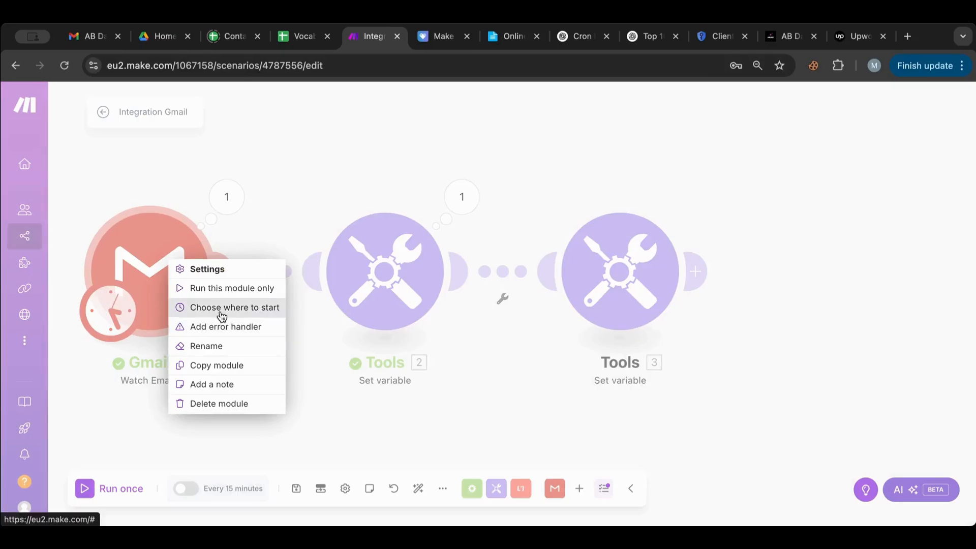
left_click(219, 308)
left_click(291, 314)
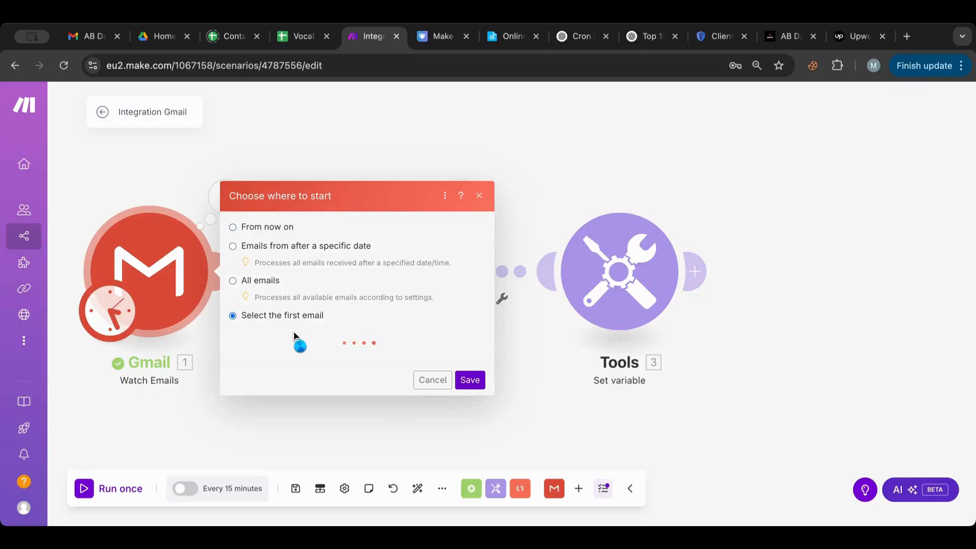
left_click(297, 301)
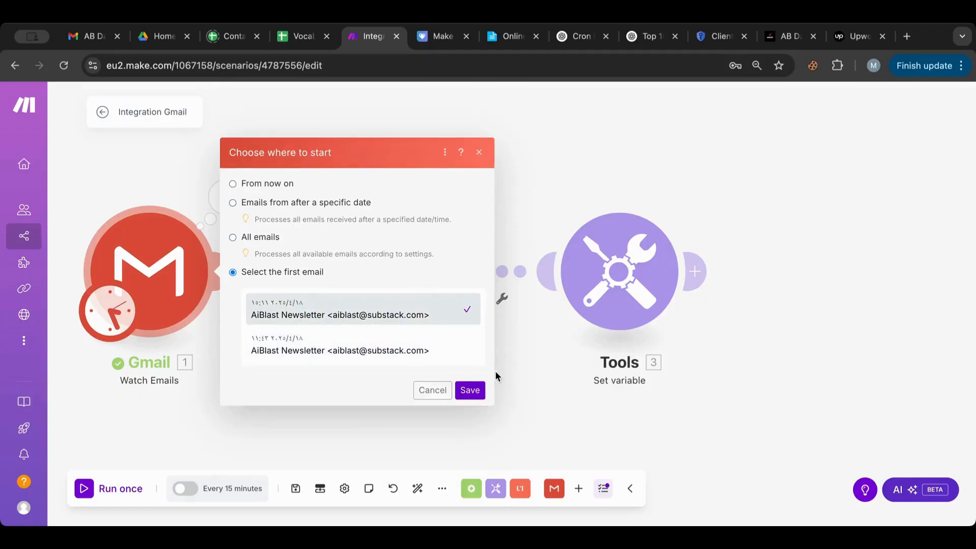
left_click(470, 391)
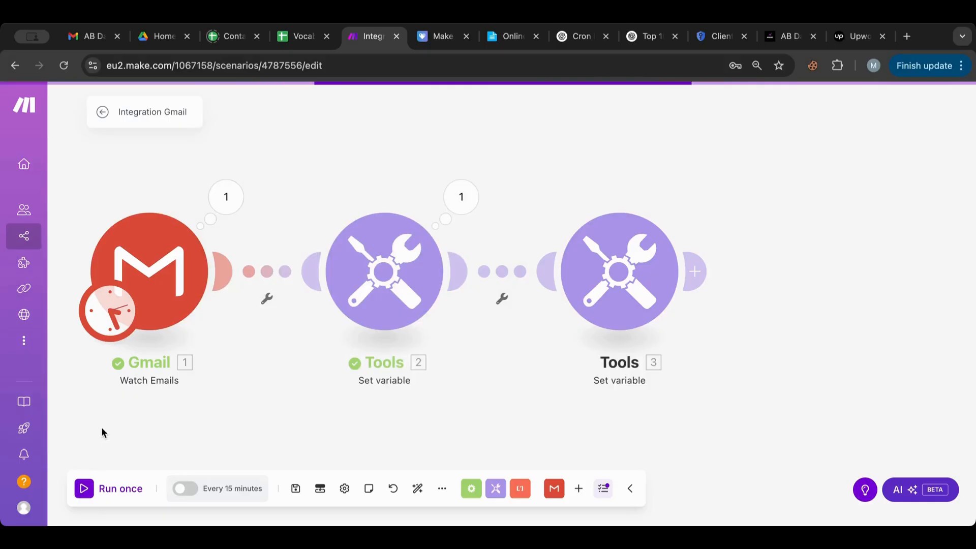
left_click(84, 490)
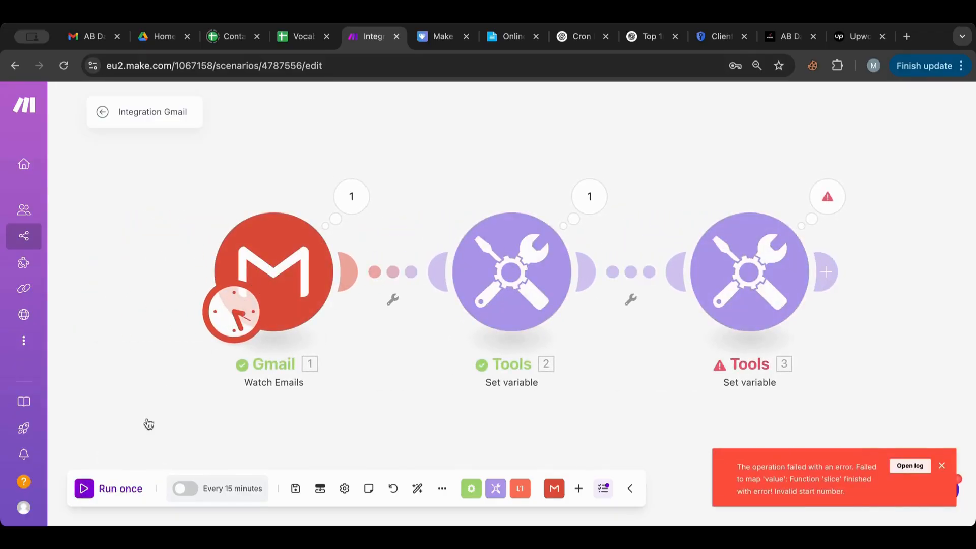
Step: After reading the invalid start error, replace slice's mapped start argument with a plain 2
left_click(827, 196)
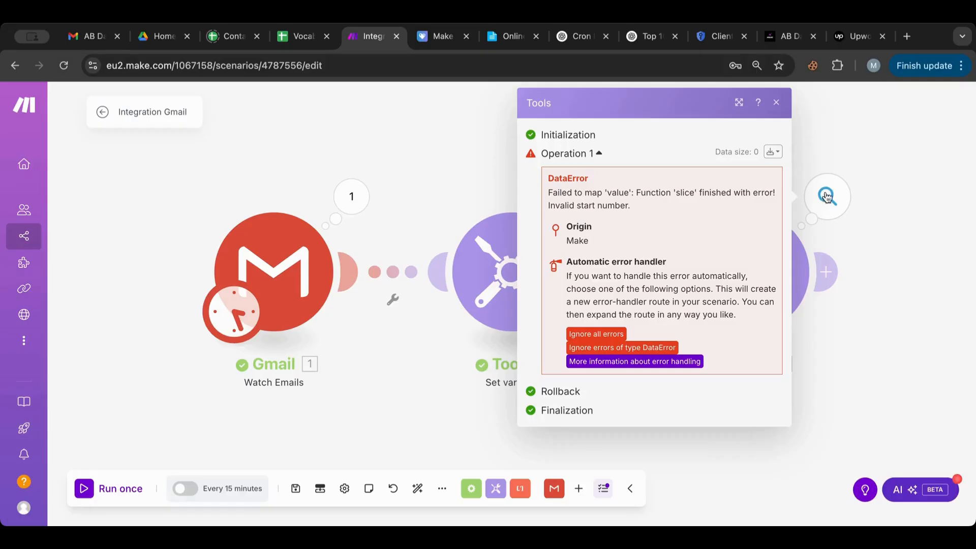
left_click(866, 232)
left_click(748, 264)
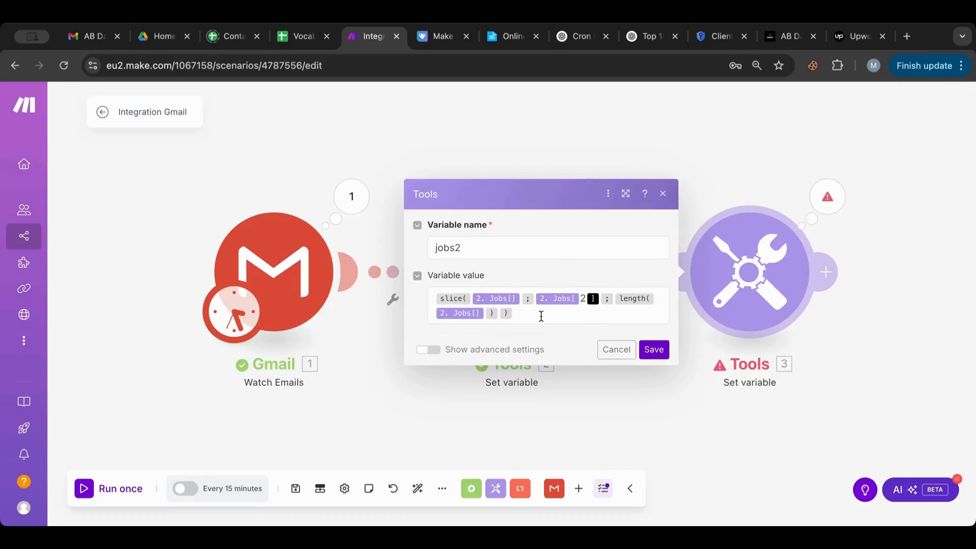
left_click(520, 298)
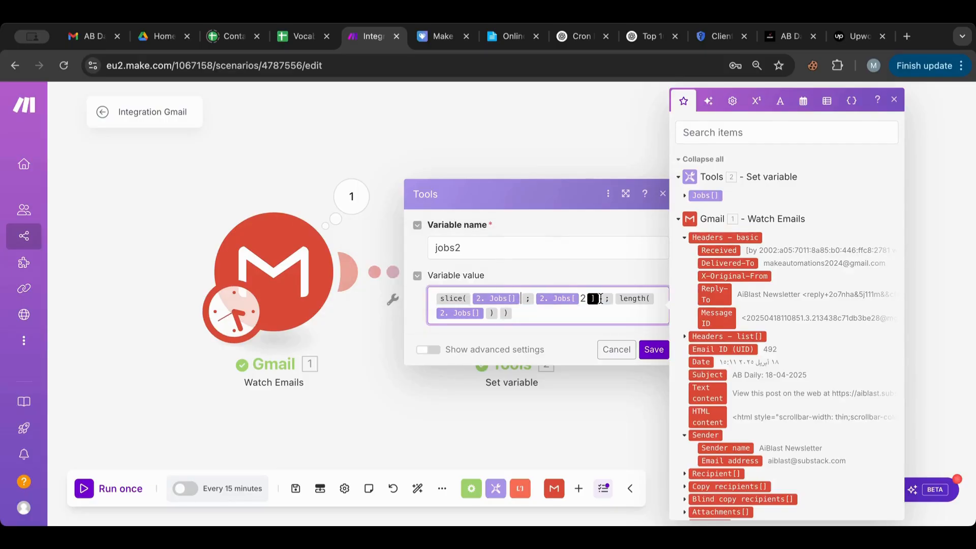
left_click_drag(600, 299, 537, 300)
type("2")
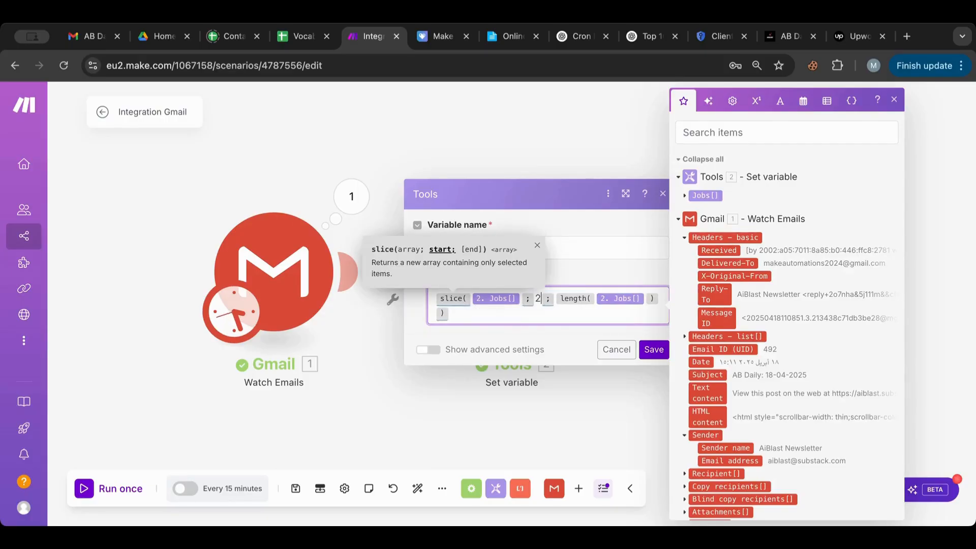
left_click(655, 350)
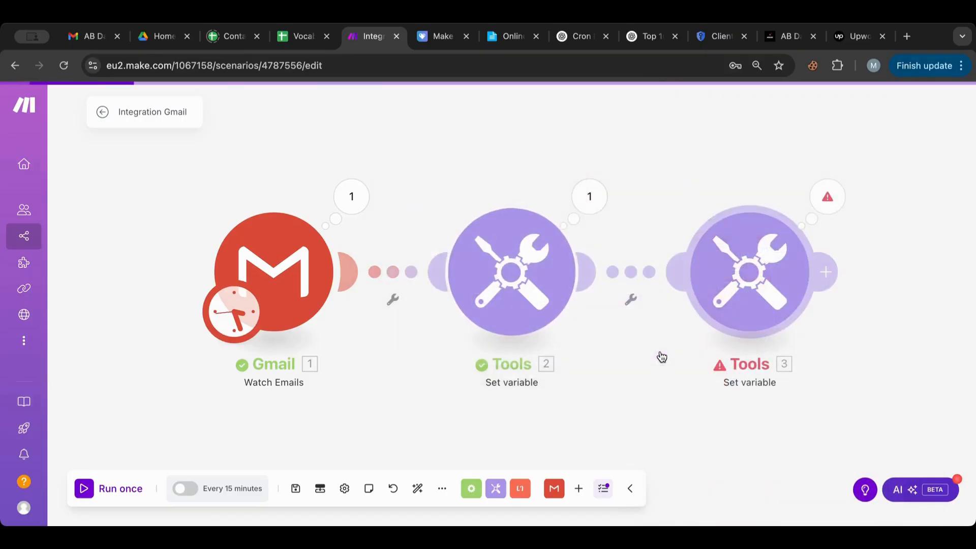
Step: Set the Gmail trigger to start from the first email and run the scenario once
right_click(266, 271)
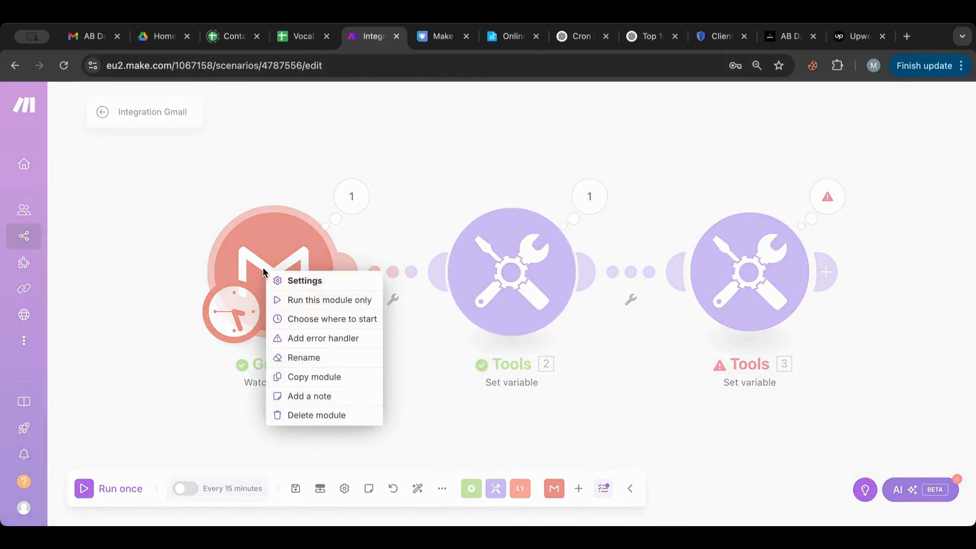
left_click(326, 320)
left_click(389, 312)
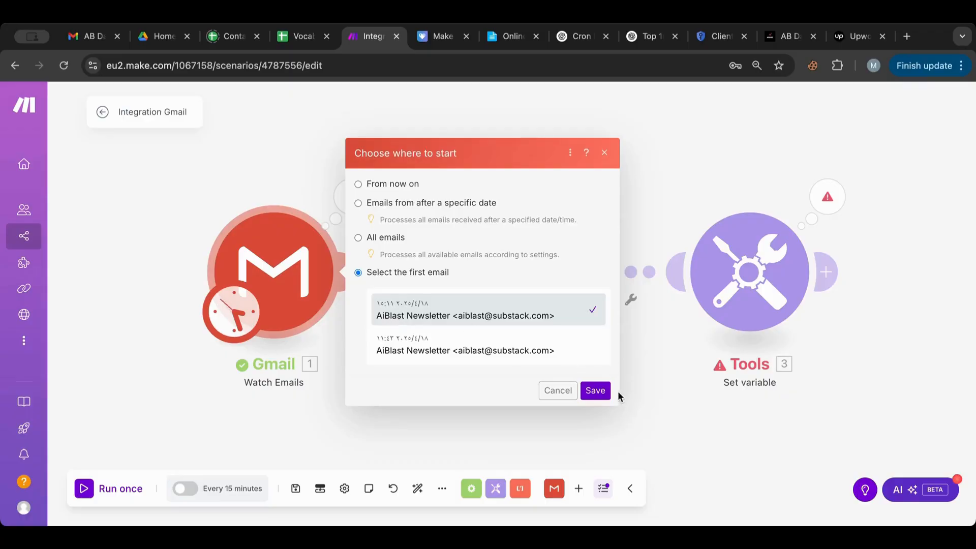
left_click(595, 392)
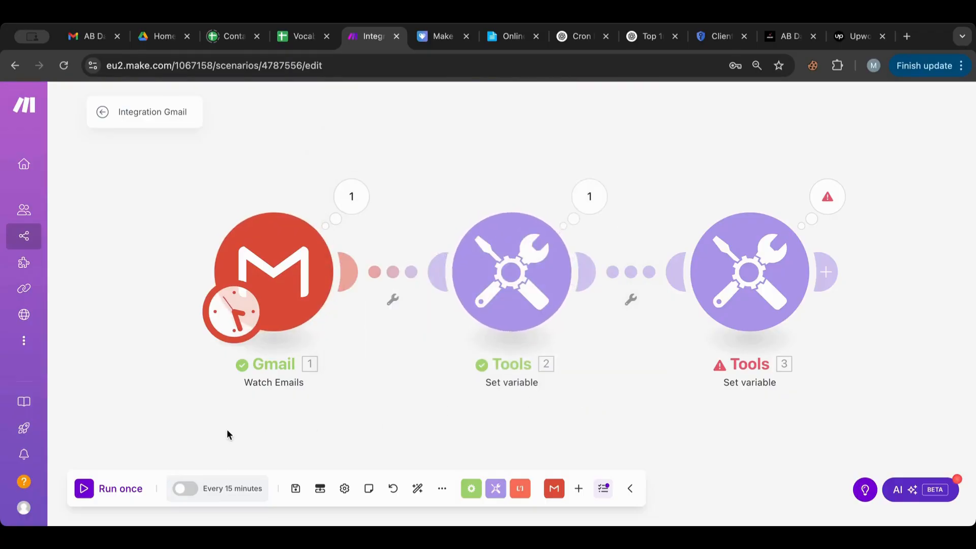
left_click(86, 491)
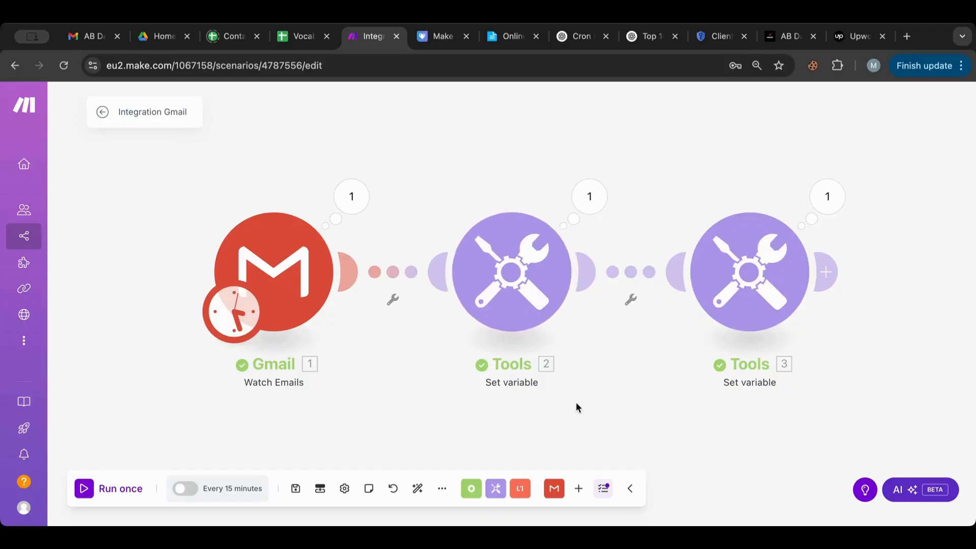
Step: Inspect module 3's output, expanding the jobs2 array of job postings down to item 18
left_click(830, 213)
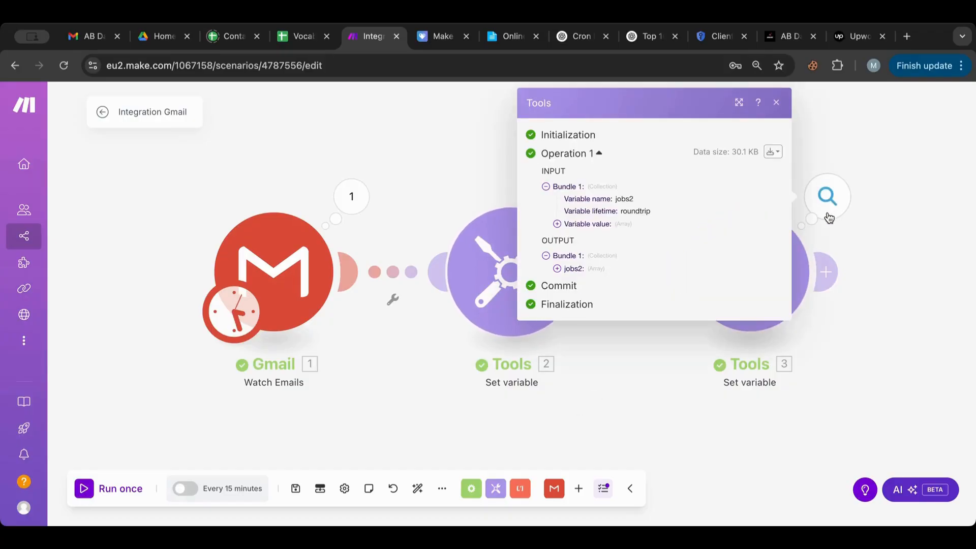
left_click(556, 269)
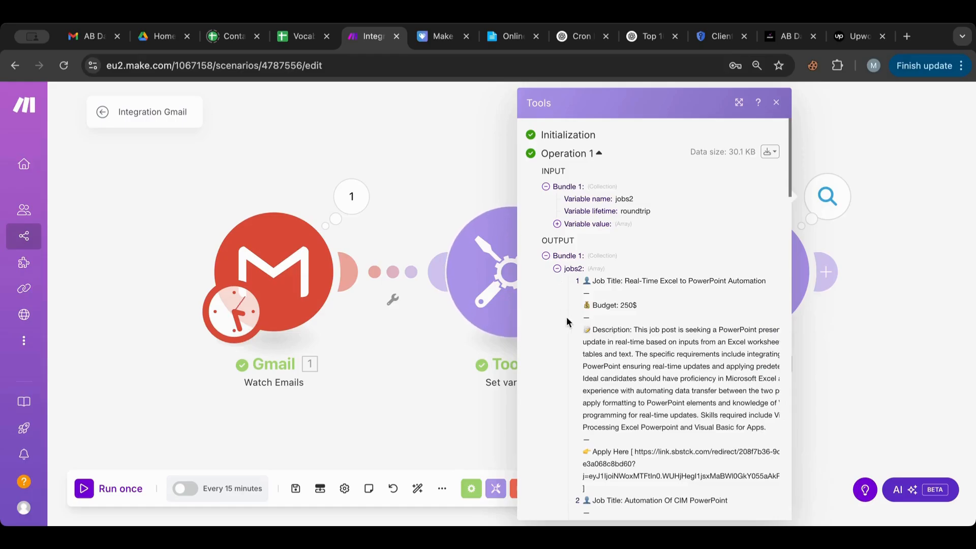
scroll(585, 351, "down", 3)
scroll(592, 365, "down", 10)
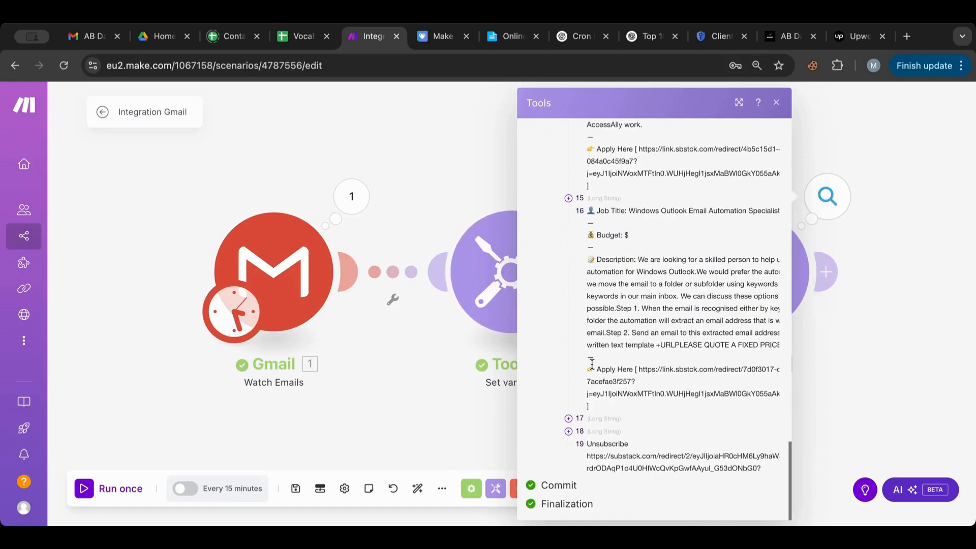
left_click(569, 432)
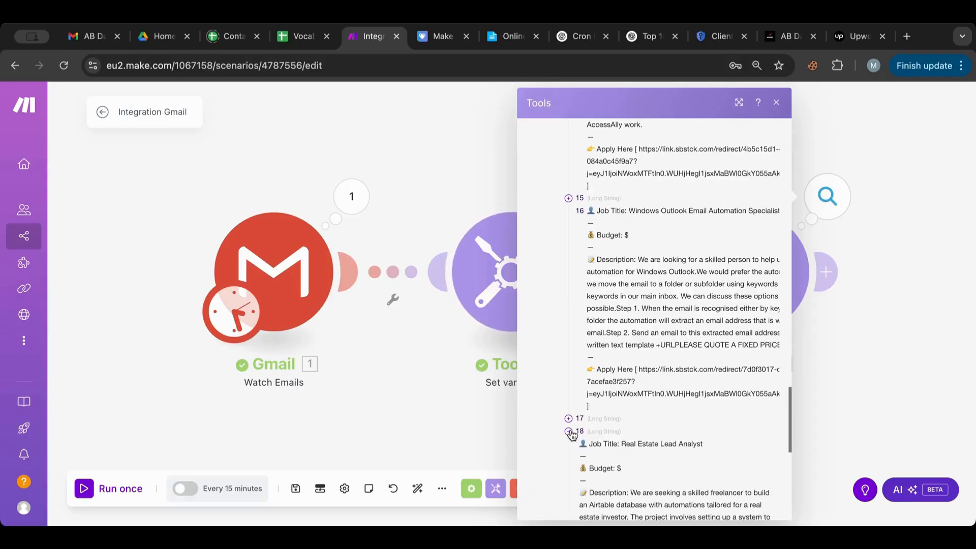
scroll(572, 434, "down", 5)
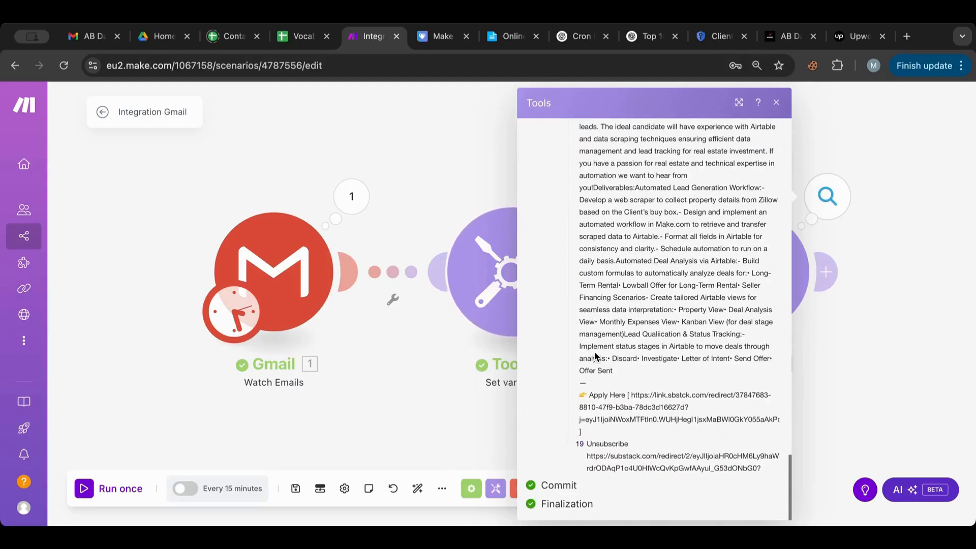
left_click(841, 337)
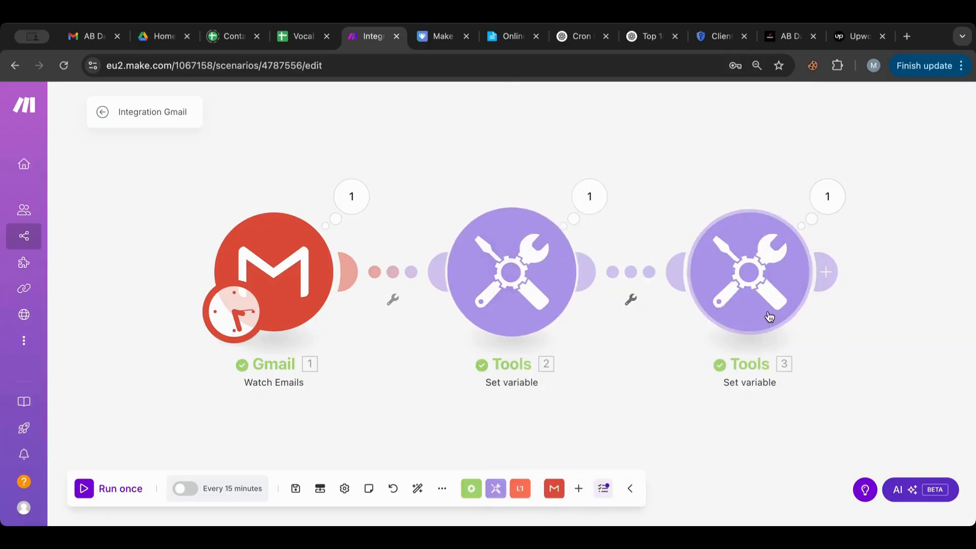
Step: Change the jobs2 slice end to length(Jobs) - 1 using the Math minus operator
left_click(767, 316)
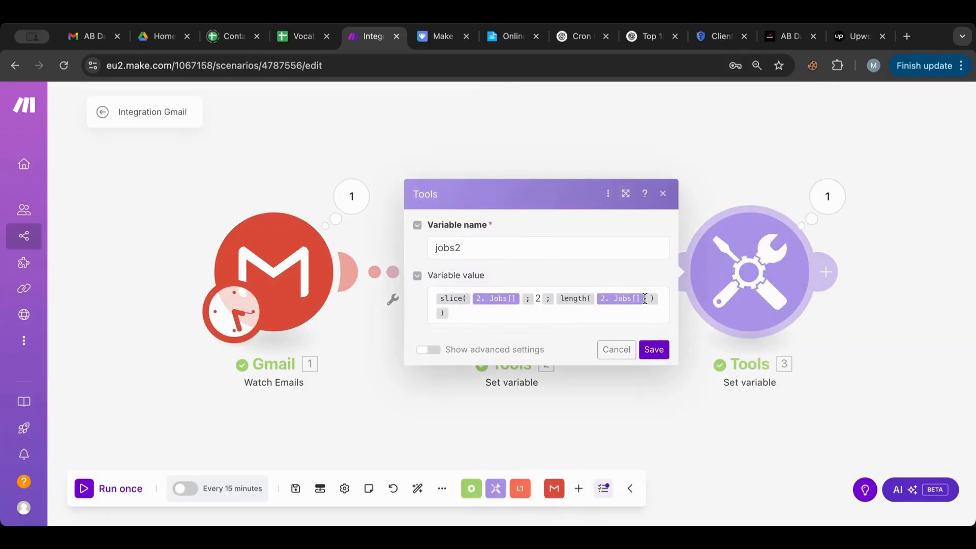
left_click(646, 304)
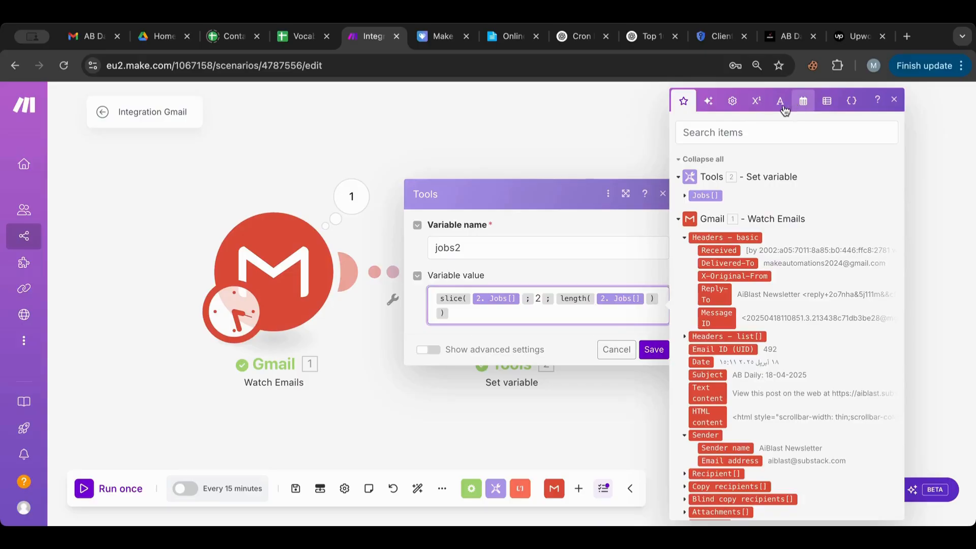
left_click(732, 100)
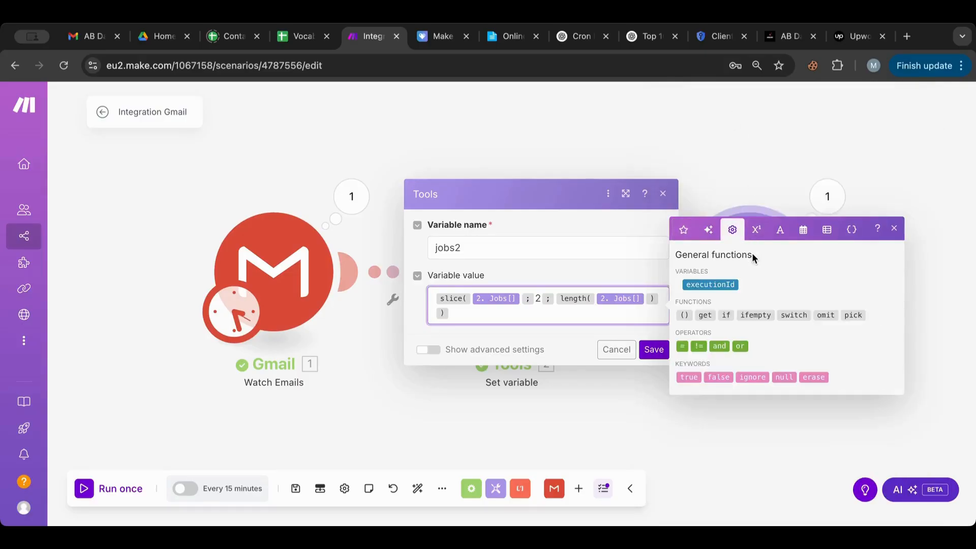
left_click(755, 230)
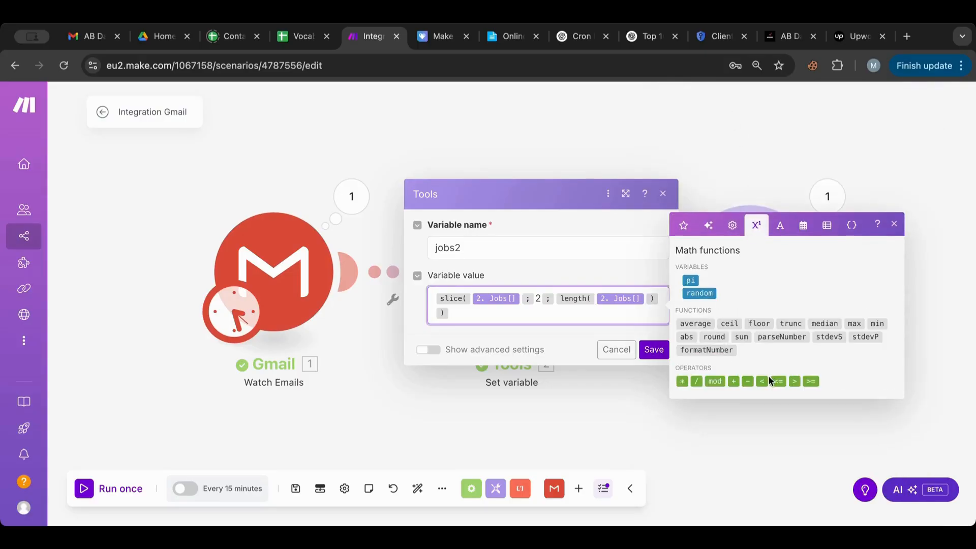
left_click(747, 382)
type("1")
left_click(654, 356)
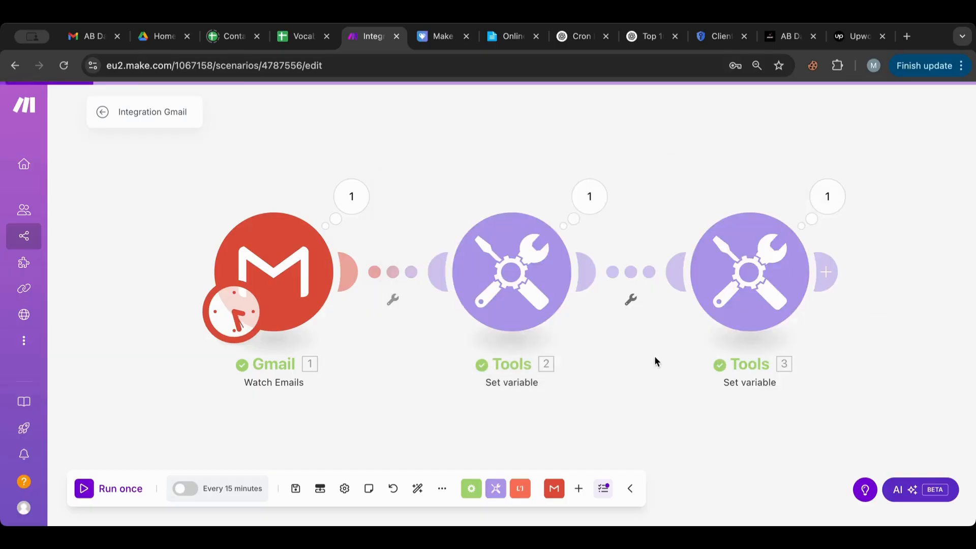
Step: Restart the Gmail trigger from the first newsletter email and run the scenario once
right_click(295, 273)
left_click(359, 324)
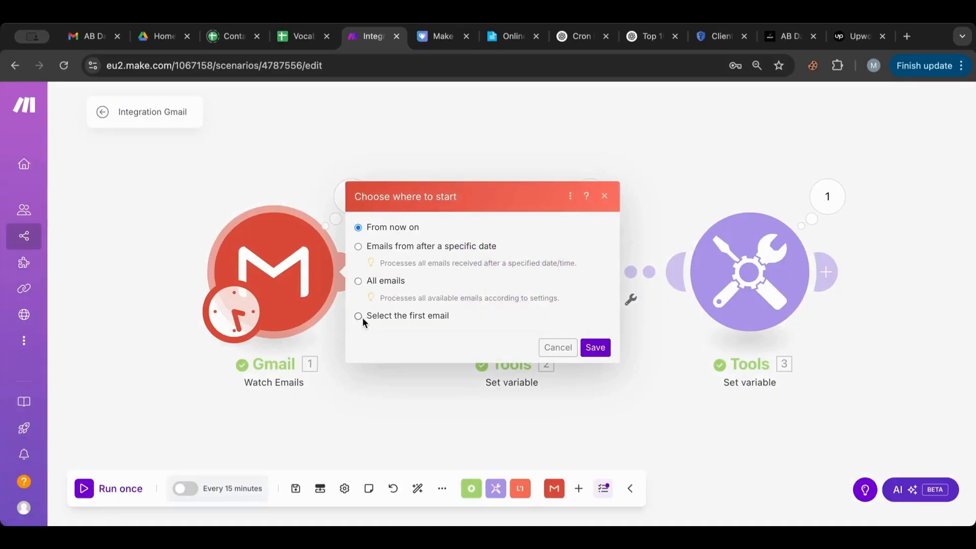
left_click(396, 318)
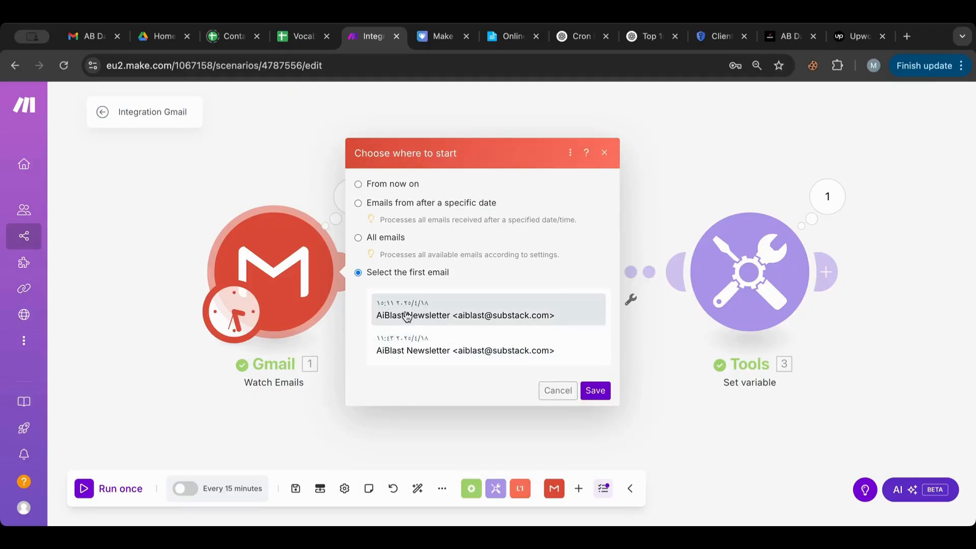
left_click(595, 391)
left_click(94, 491)
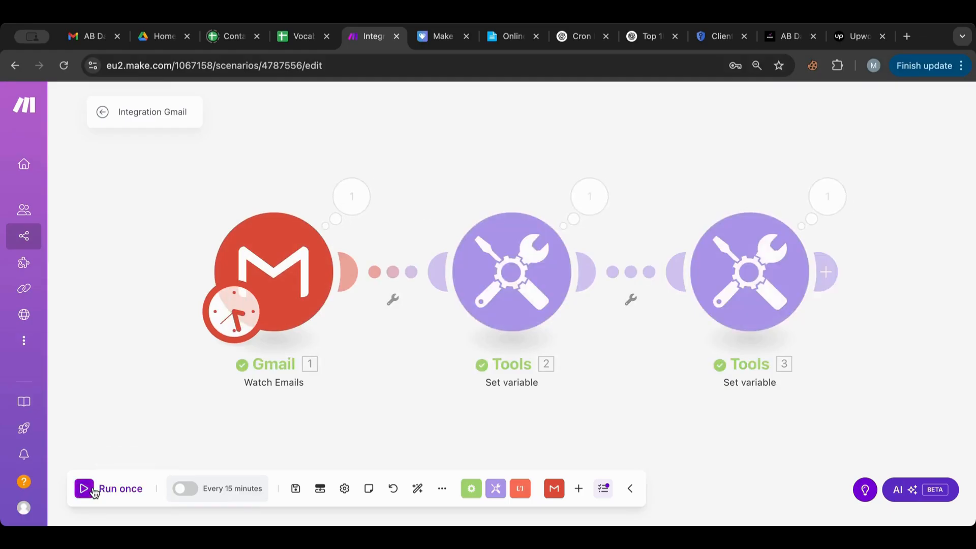
left_click(839, 198)
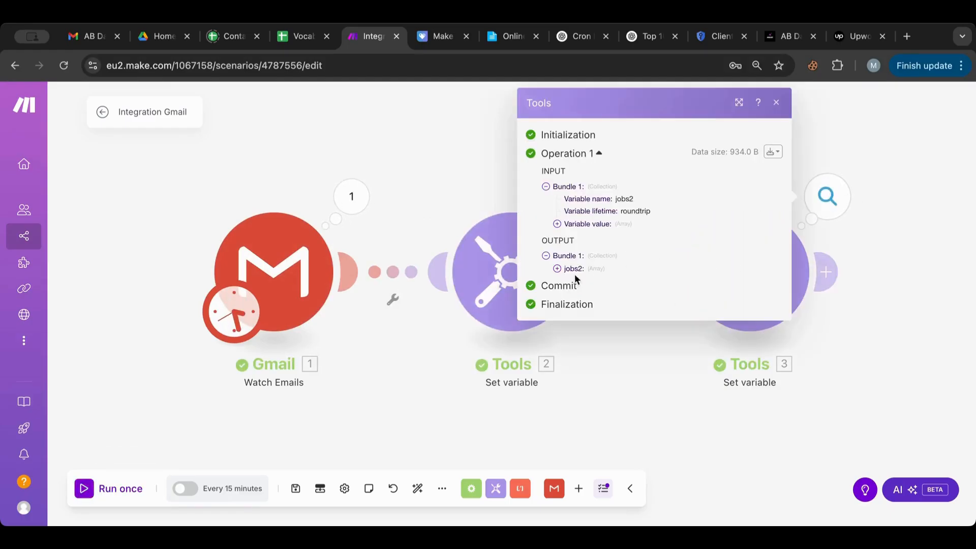
left_click(557, 268)
scroll(557, 276, "down", 1)
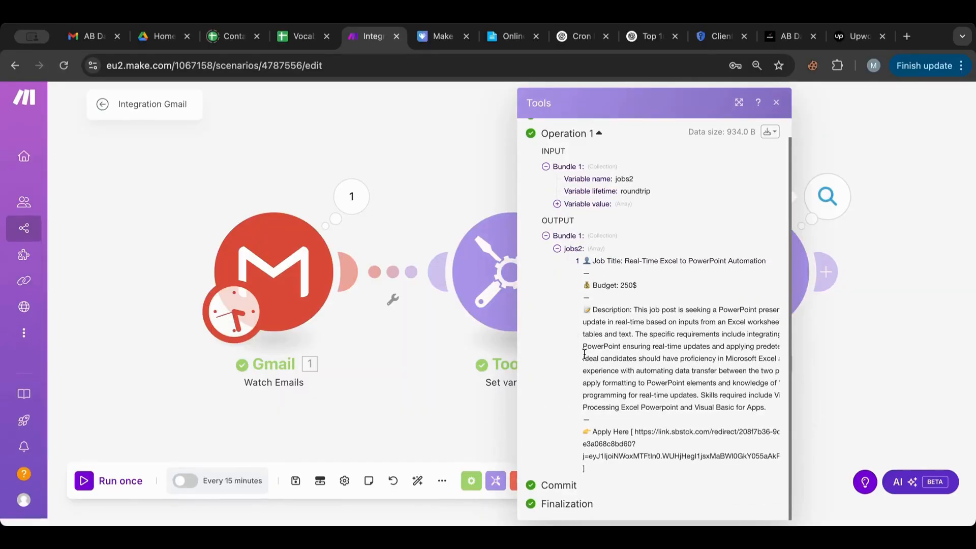
scroll(445, 390, "right", 2)
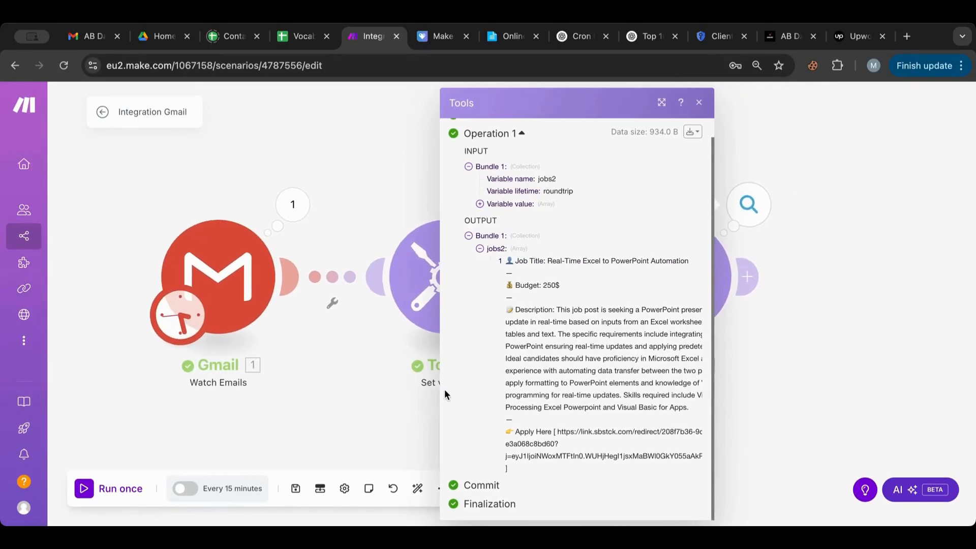
left_click(819, 304)
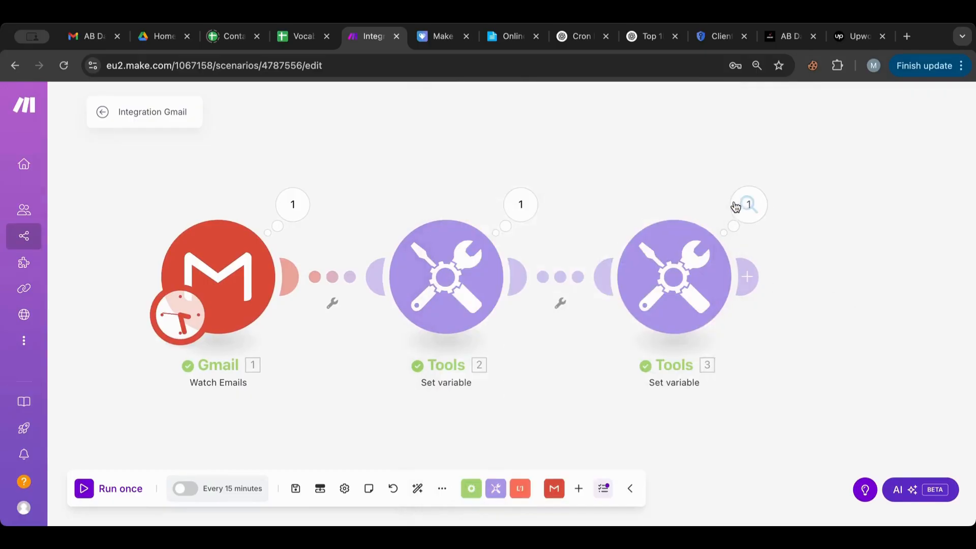
left_click(748, 203)
left_click(479, 269)
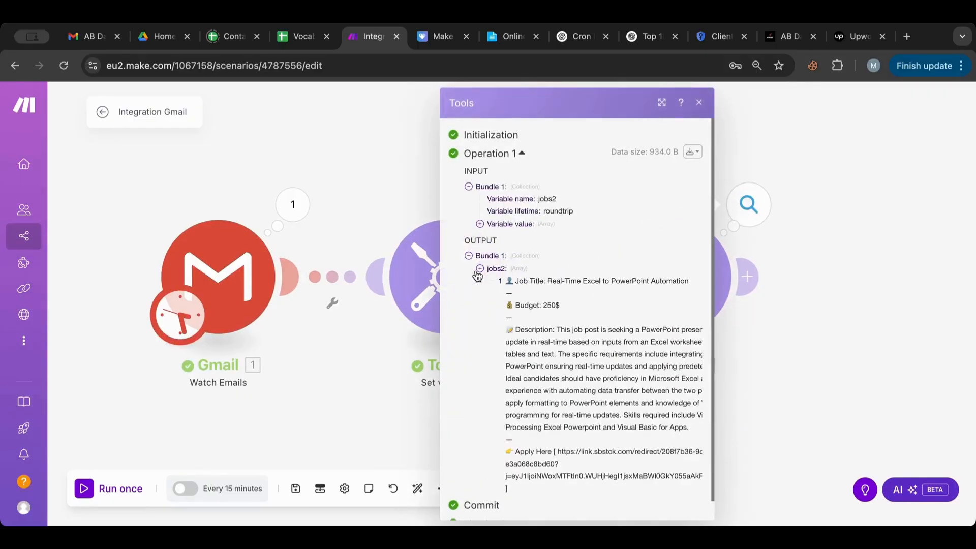
left_click(828, 260)
left_click(752, 215)
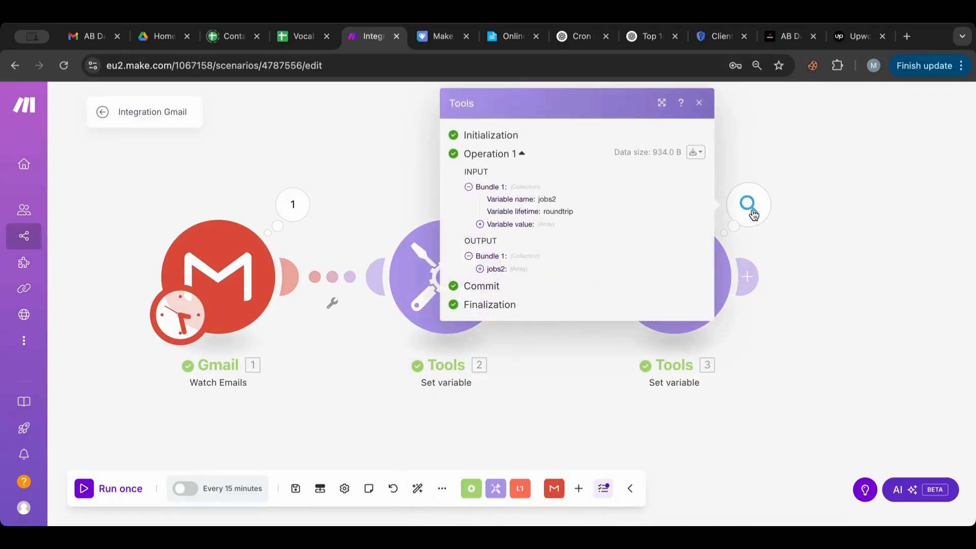
left_click(480, 224)
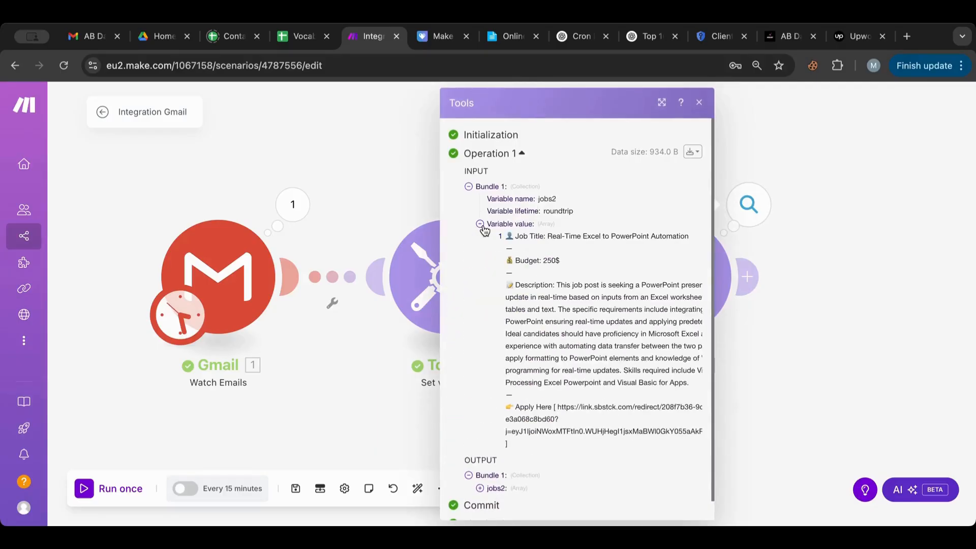
left_click(480, 489)
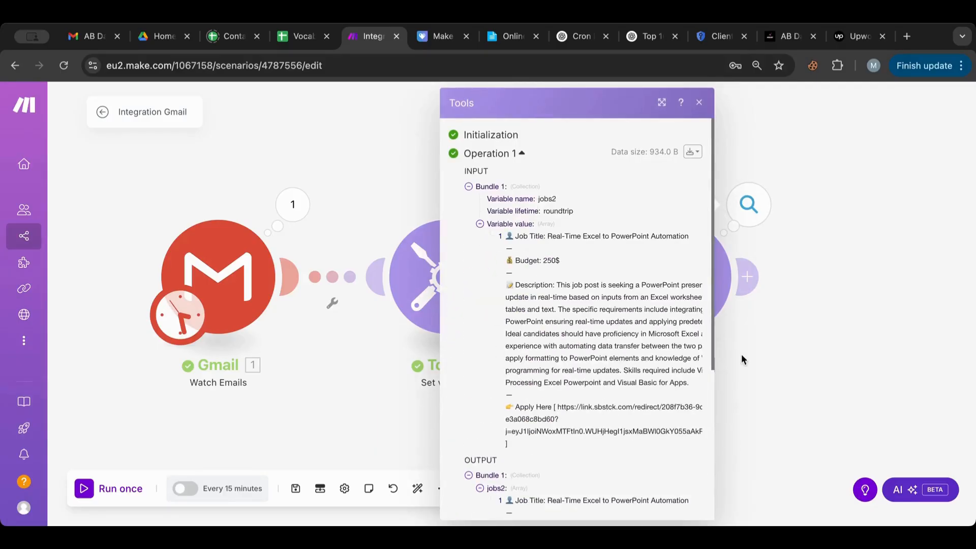
scroll(664, 396, "down", 5)
left_click(798, 326)
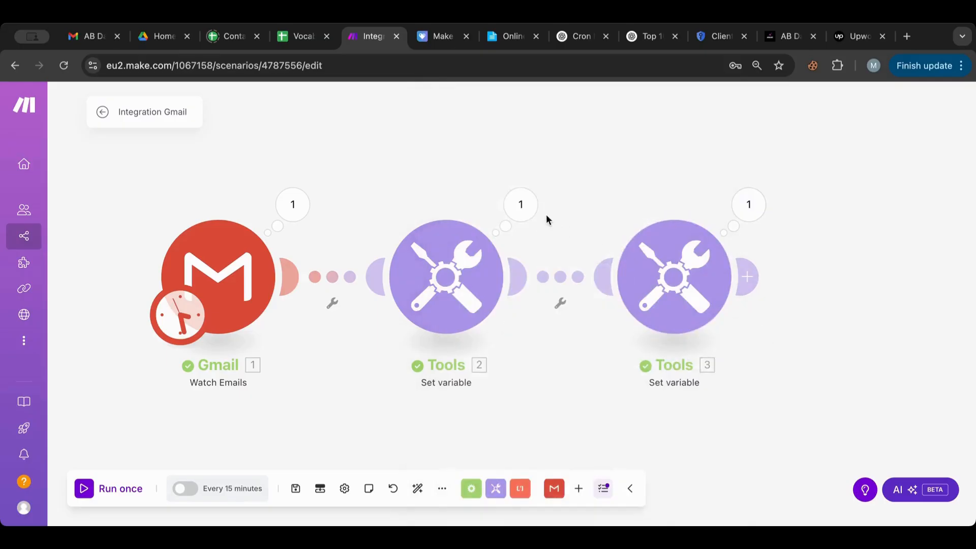
left_click(523, 216)
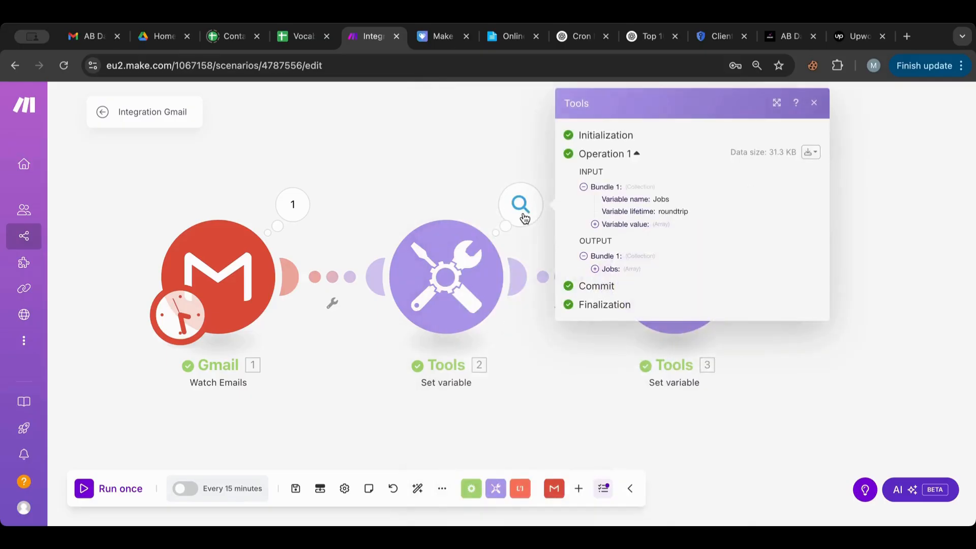
left_click(595, 269)
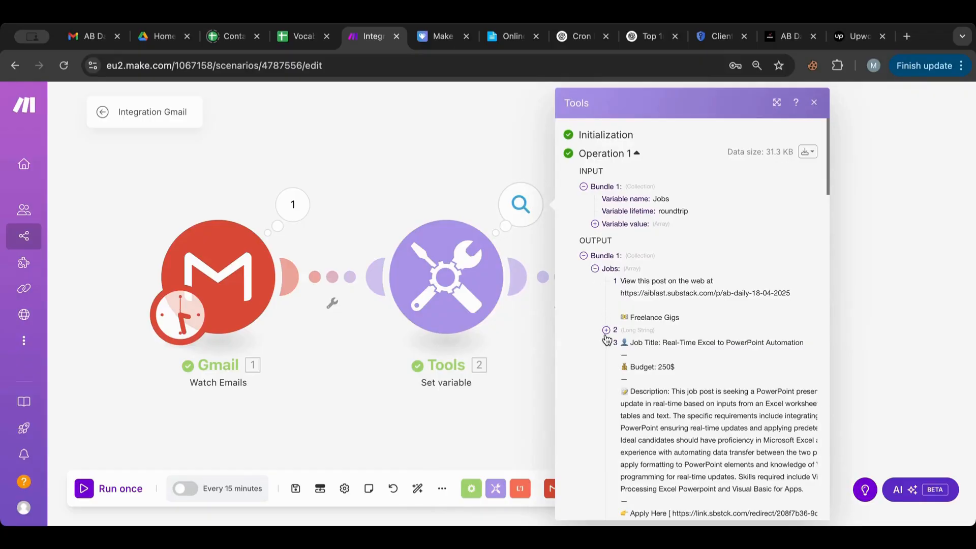
scroll(607, 339, "down", 15)
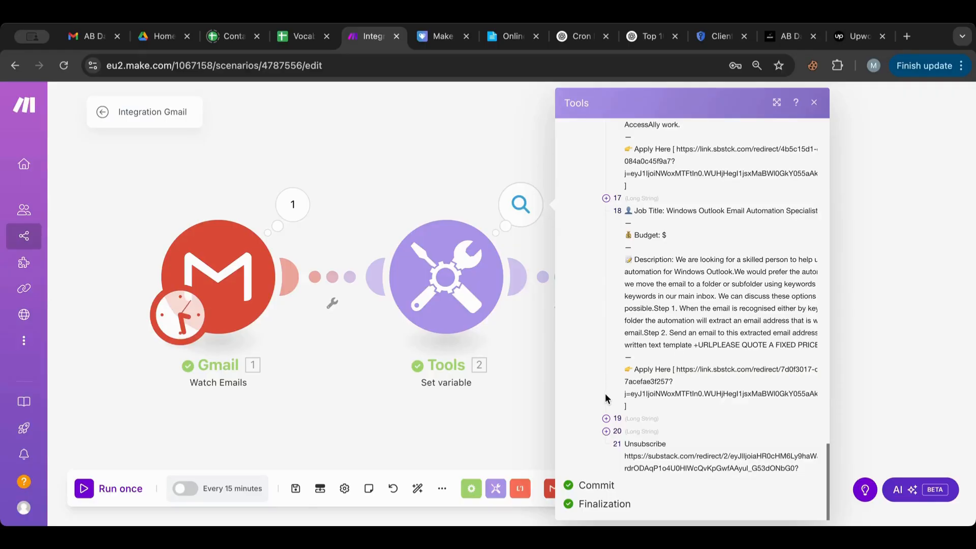
left_click(447, 178)
left_click(448, 283)
left_click(421, 202)
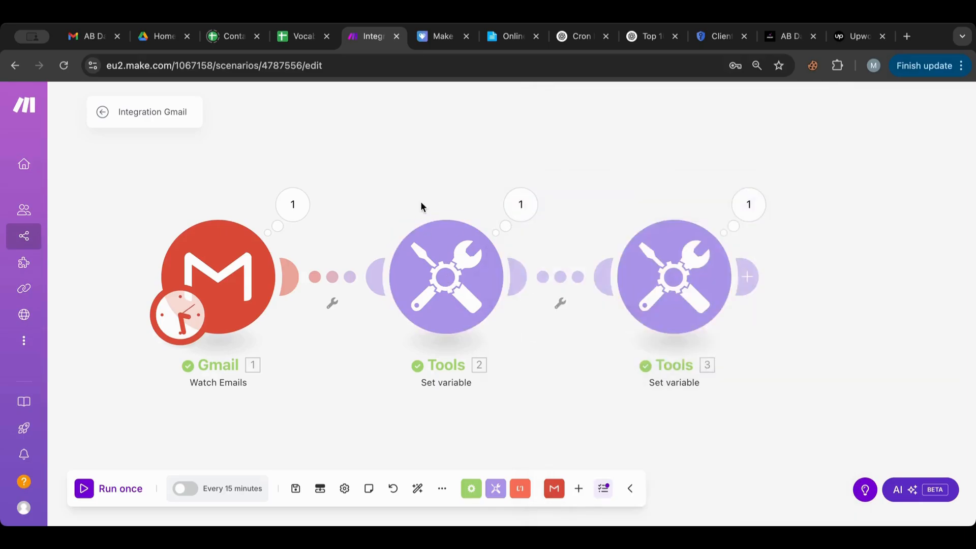
Step: Move the minus outside length so jobs2 reads slice(2. Jobs[]; 2; length(2. Jobs[]) - 1), then save
left_click(684, 266)
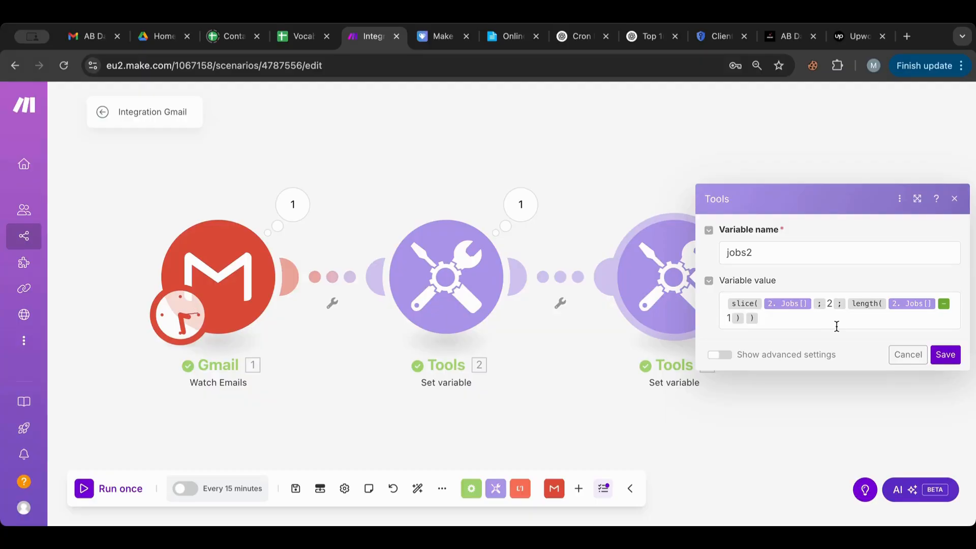
left_click(950, 301)
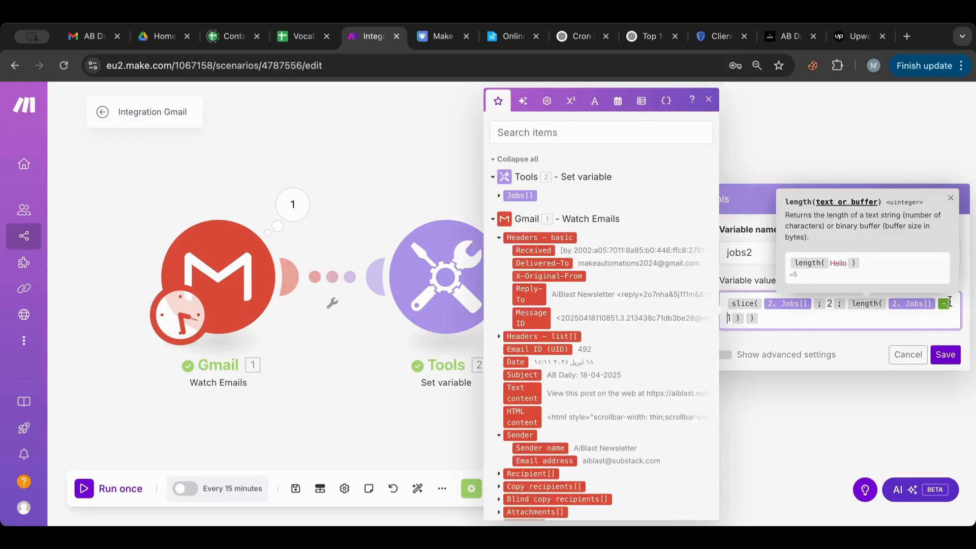
key("BackSpace")
key("BackSpace")
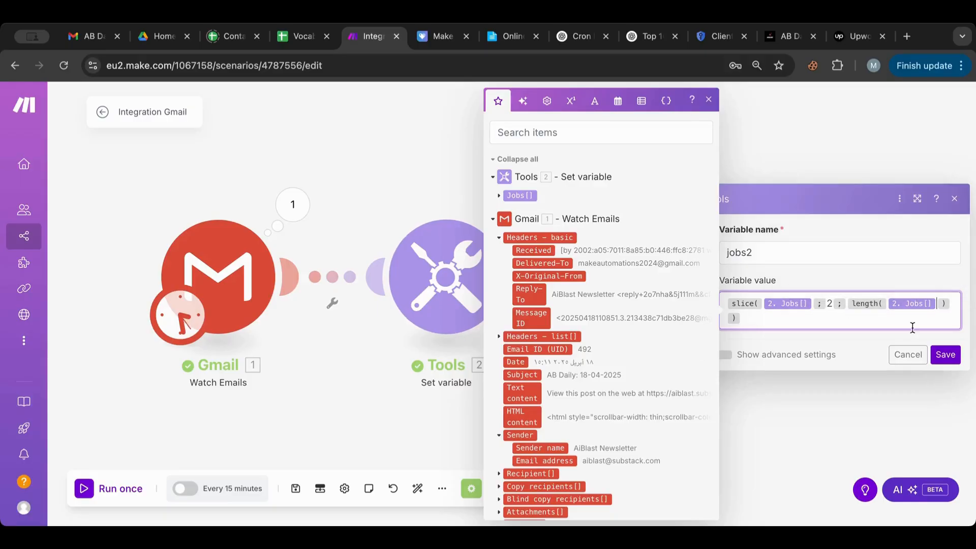
left_click(953, 306)
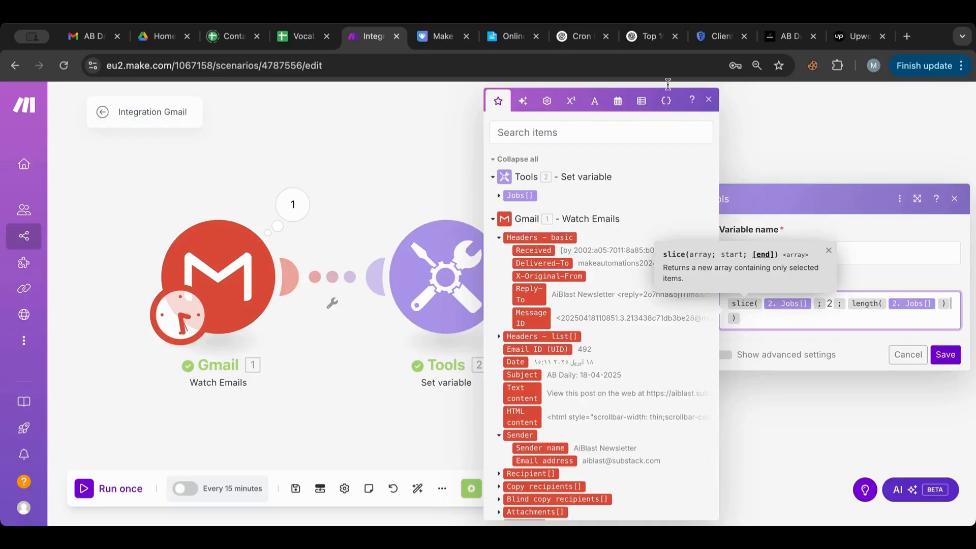
left_click(571, 101)
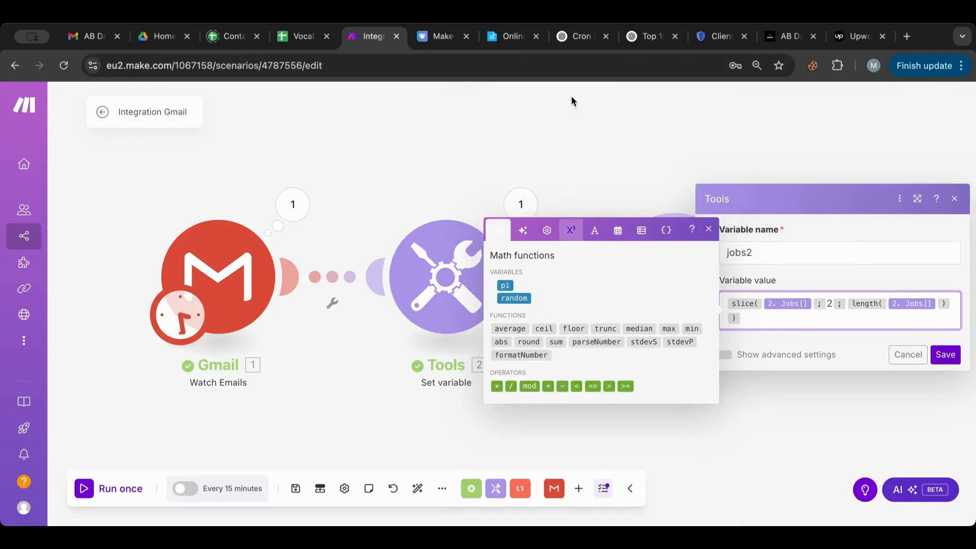
left_click(563, 385)
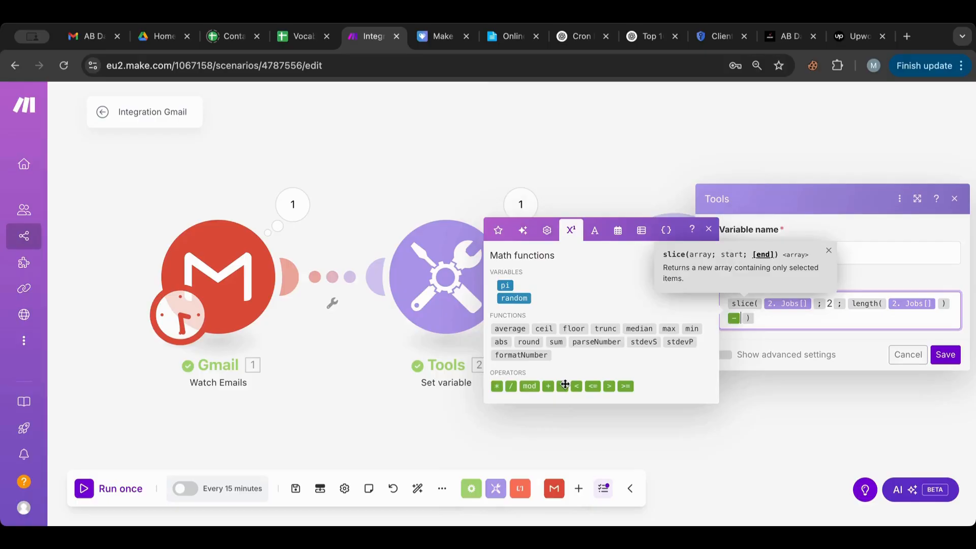
type("1")
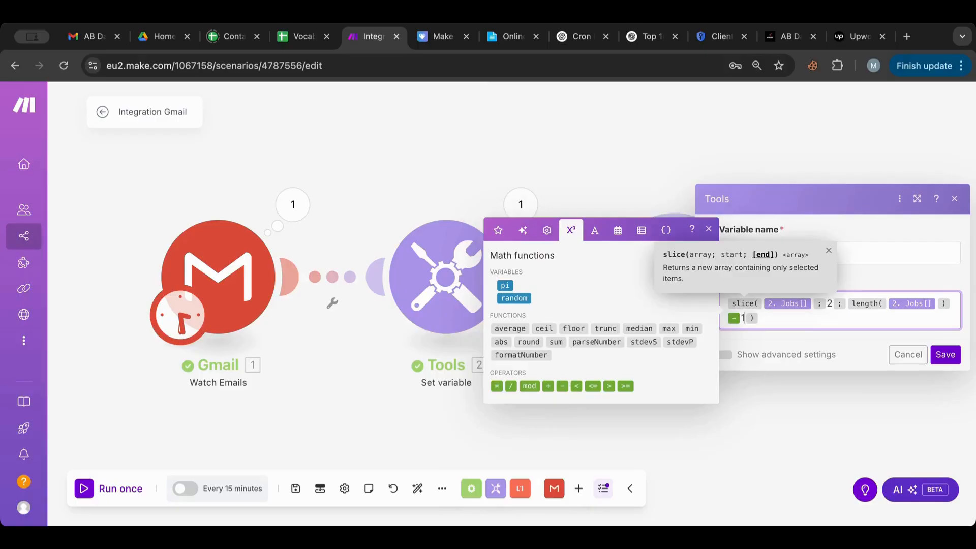
left_click(946, 355)
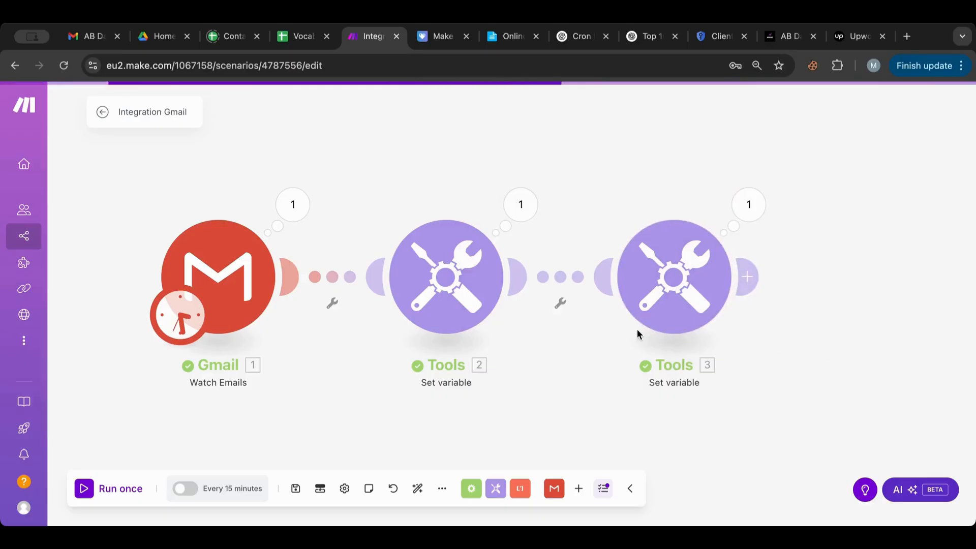
Step: Set the Gmail module to start watching from the first newsletter email
right_click(213, 257)
left_click(270, 307)
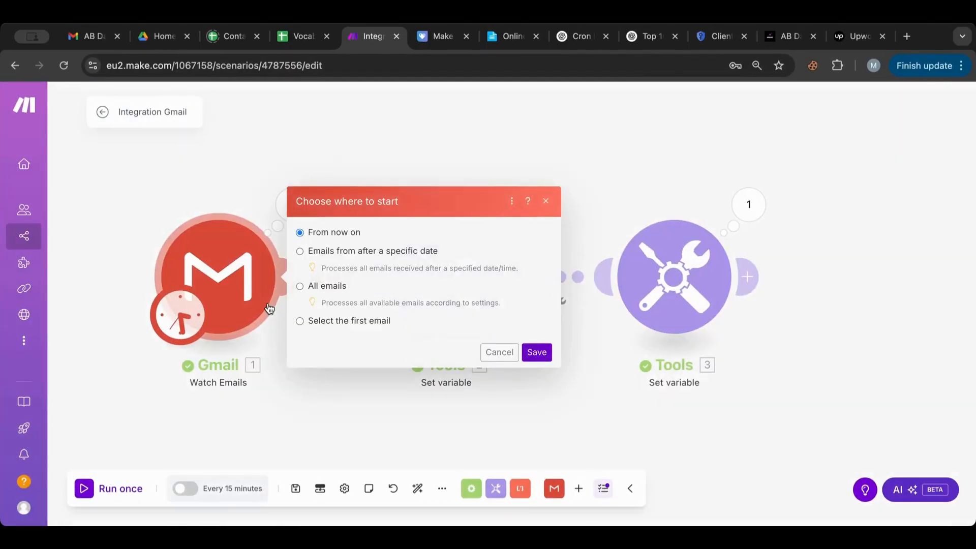
left_click(343, 320)
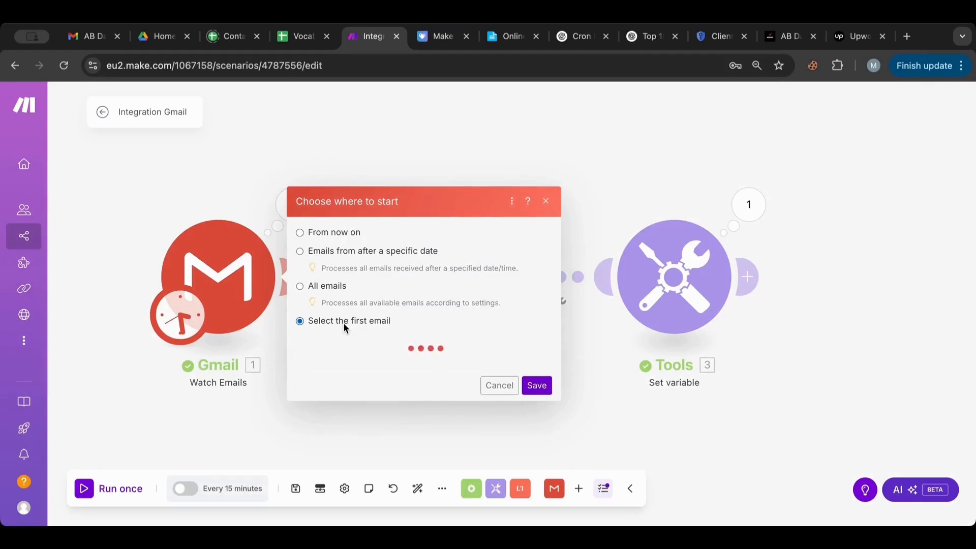
left_click(351, 314)
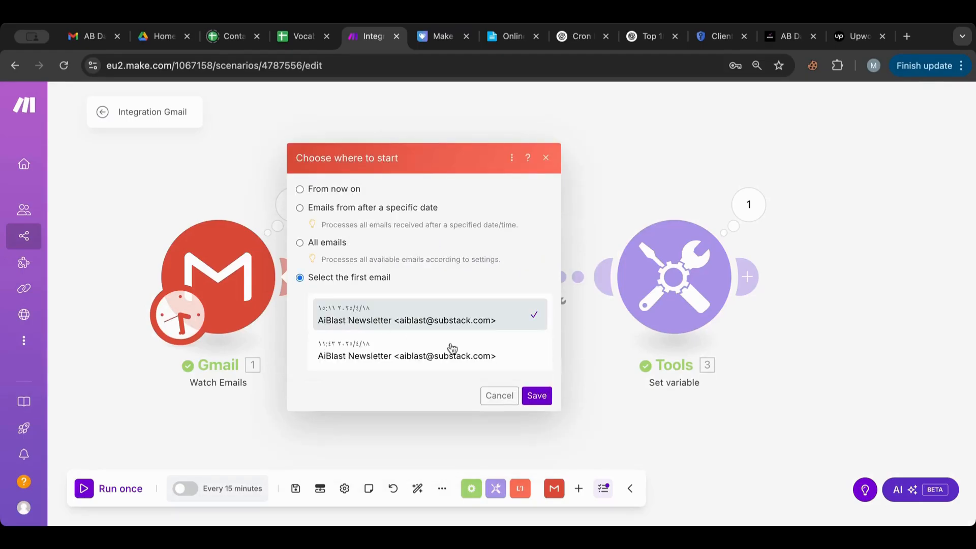
left_click(536, 395)
Step: Run the scenario once and inspect the jobs2 job entries in the third module's output
left_click(84, 489)
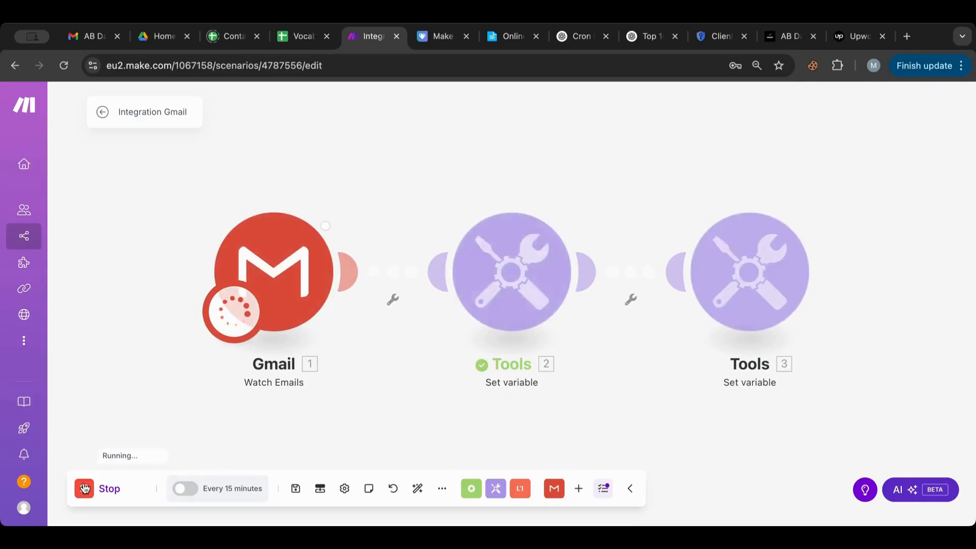
left_click(828, 197)
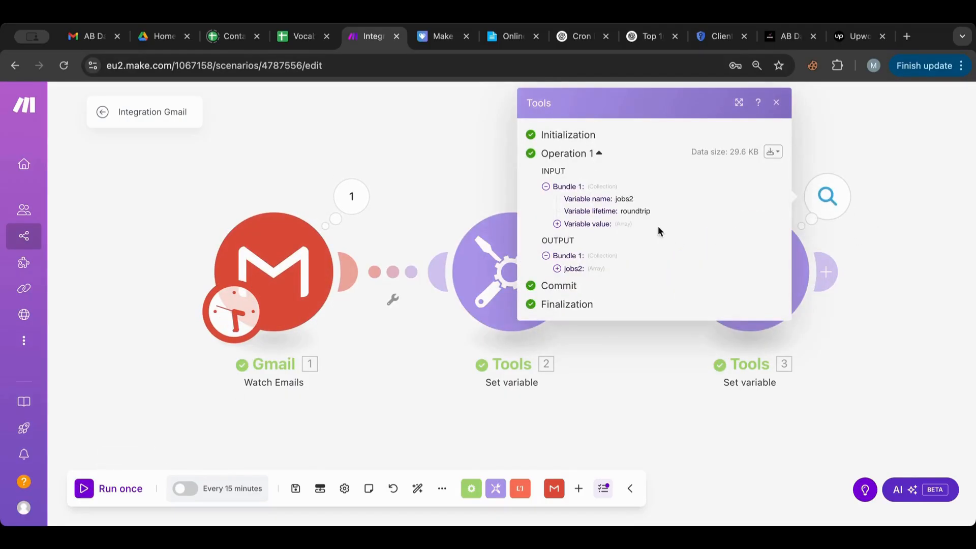
left_click(556, 269)
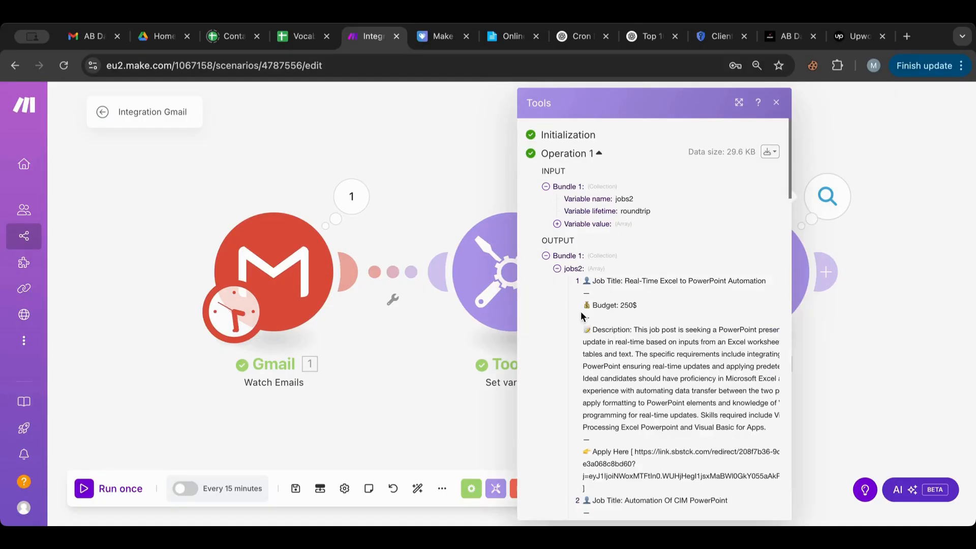
scroll(582, 312, "left", 5)
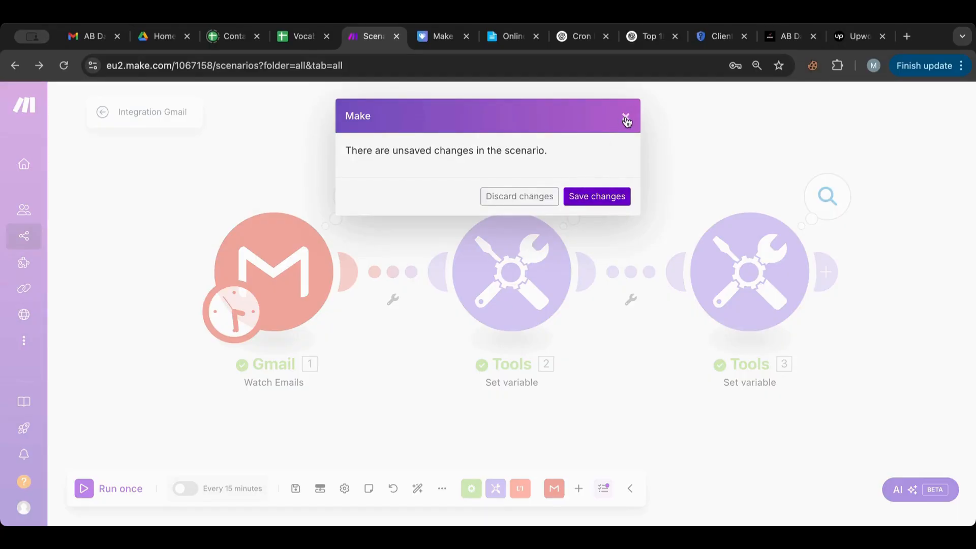
Step: Save the scenario changes and open the second Integration Gmail scenario from All scenarios
left_click(591, 196)
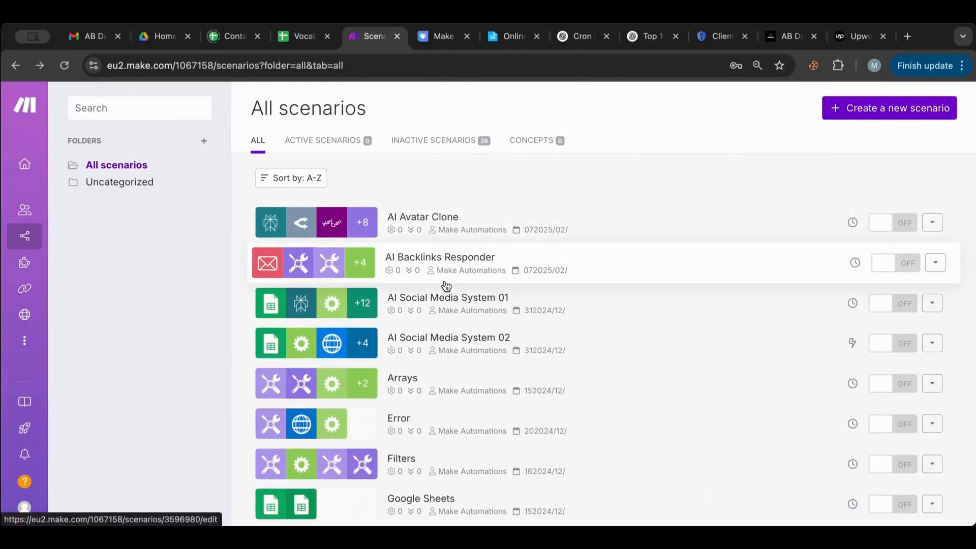
scroll(446, 286, "down", 15)
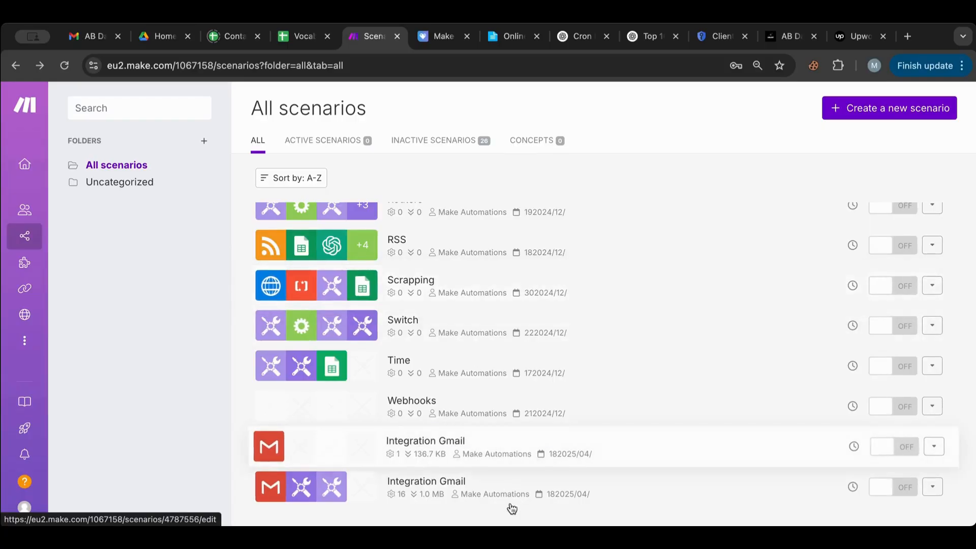
left_click(509, 484)
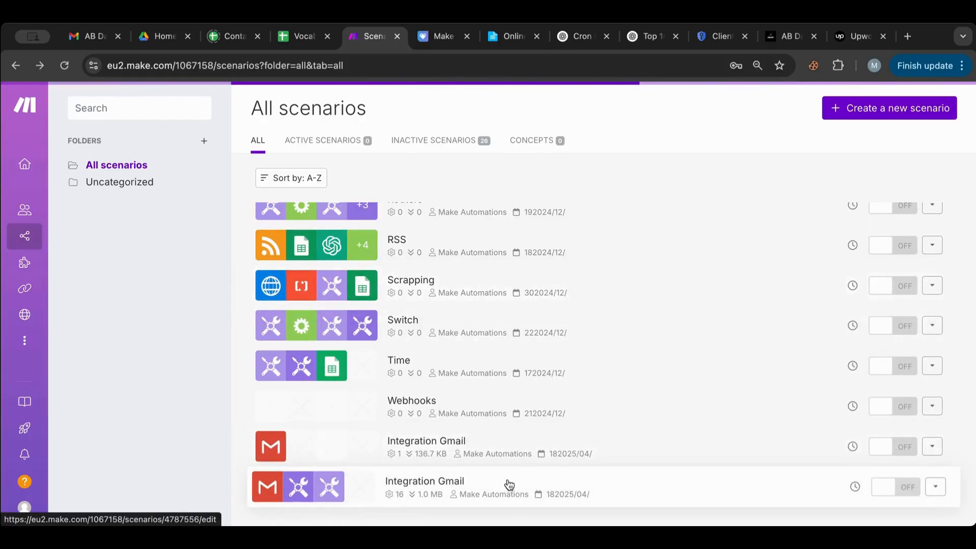
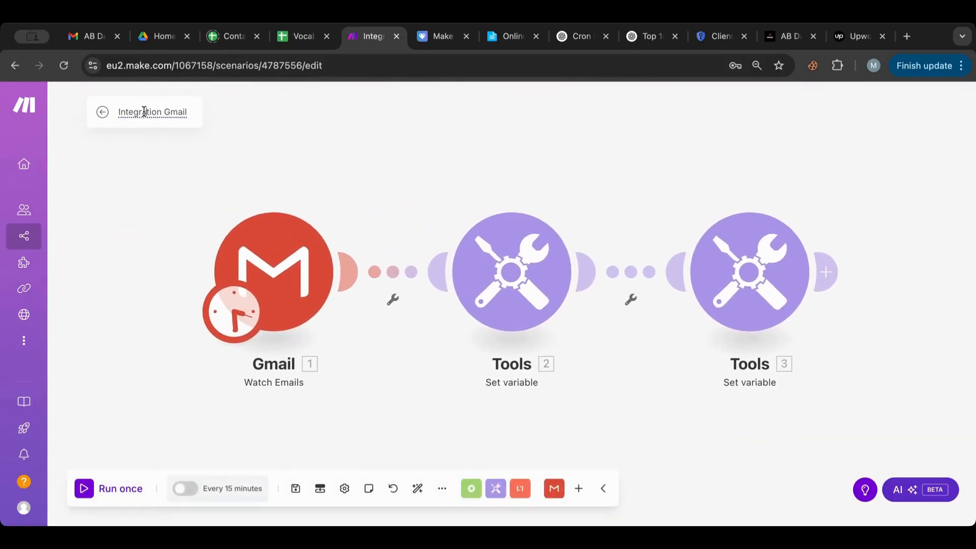
Step: Rename the scenario to 'Jobs Scraper' and glance at the jobs2 Set variable module
left_click(144, 111)
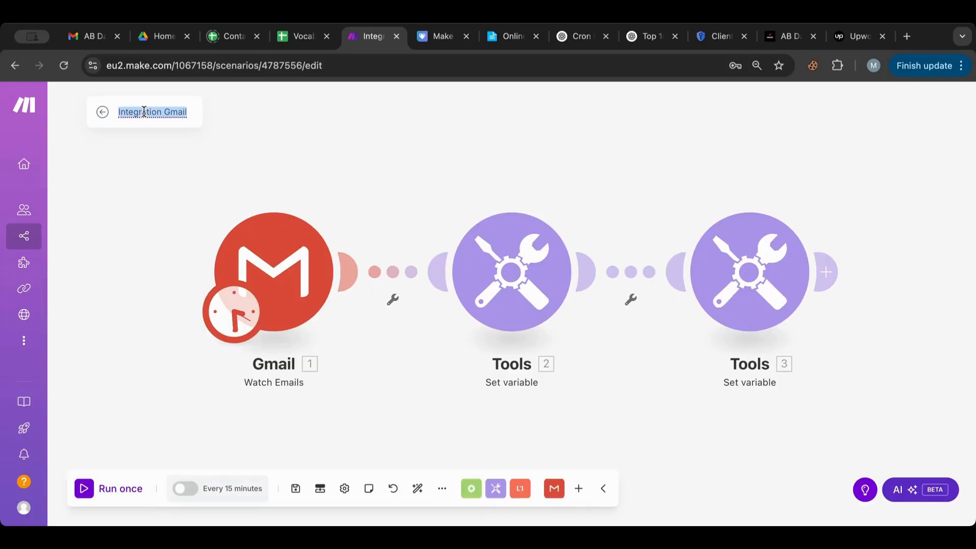
type("Jobs")
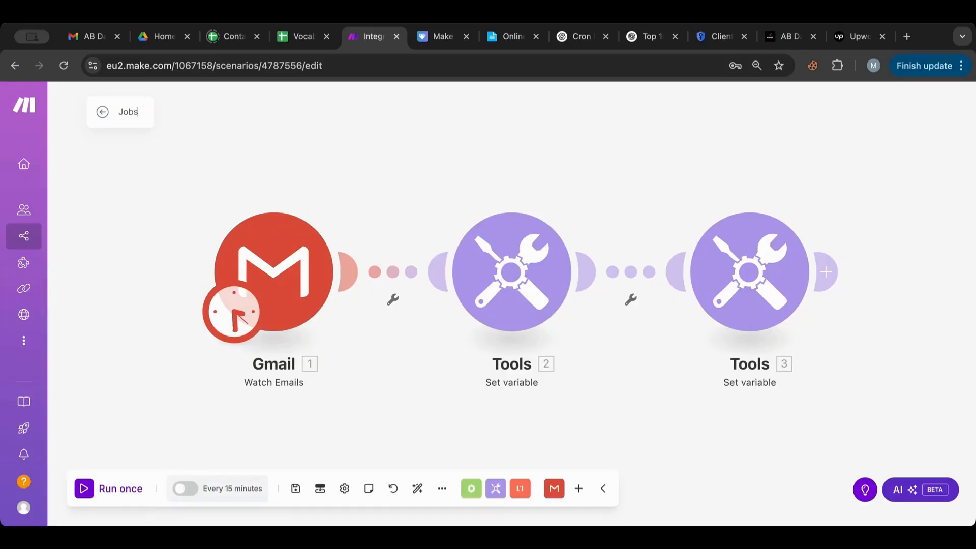
type(" Scraper")
key("Return")
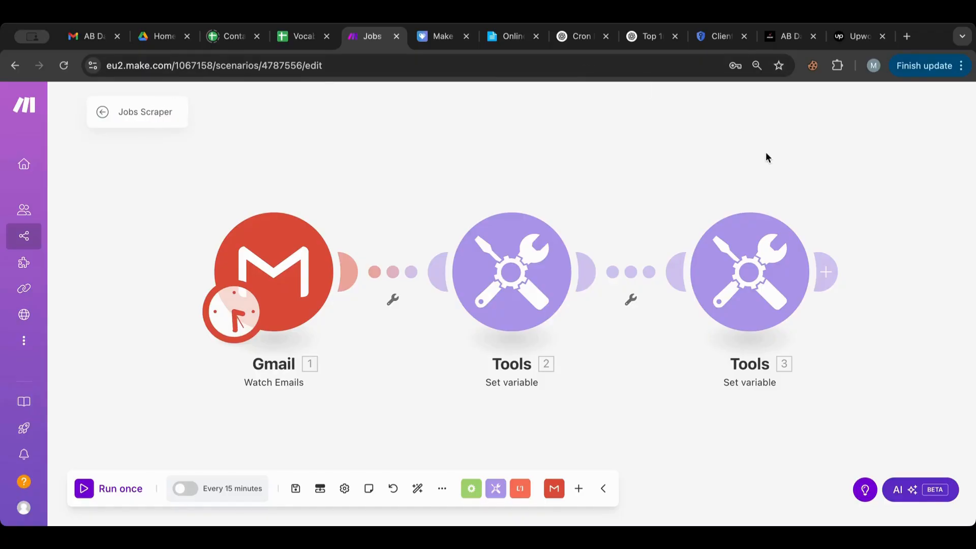
left_click(758, 264)
left_click(617, 349)
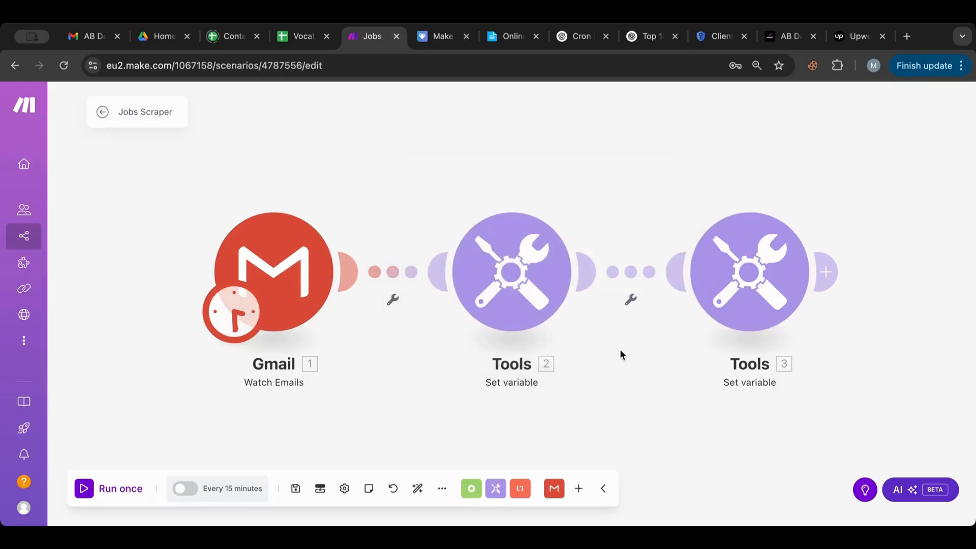
Step: Set the Gmail trigger to start from the first email
right_click(269, 263)
left_click(297, 310)
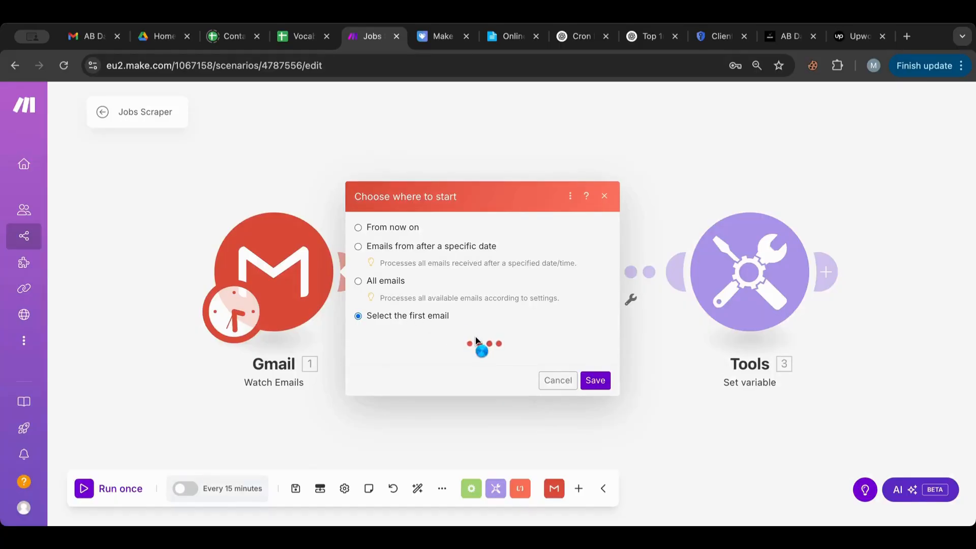
left_click(478, 308)
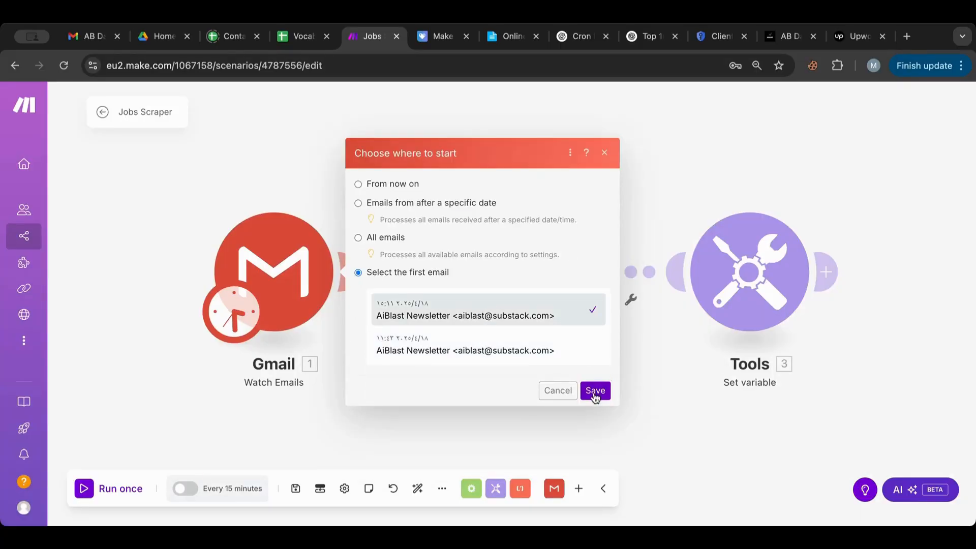
left_click(595, 392)
Step: Run the scenario once and inspect the jobs2 array items in the third module's output
left_click(93, 490)
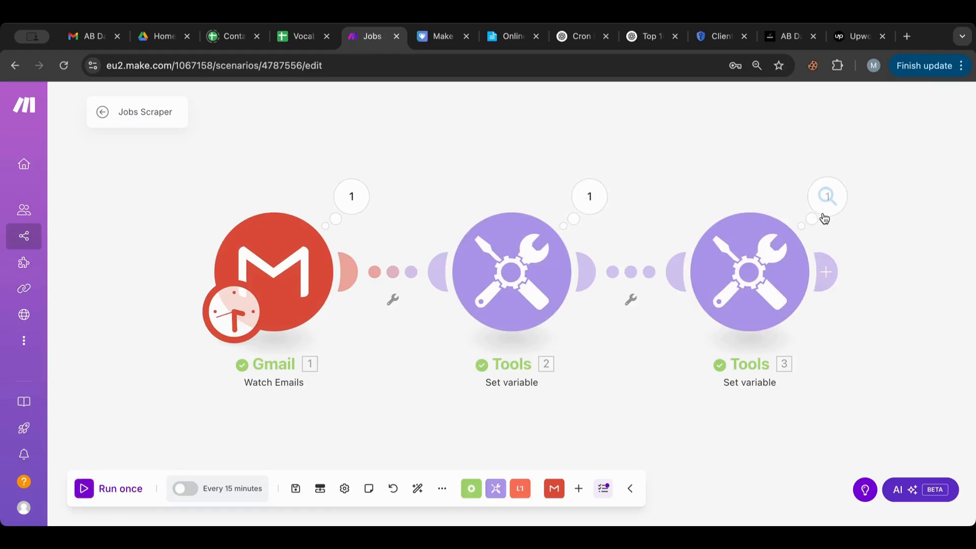
left_click(826, 201)
left_click(557, 269)
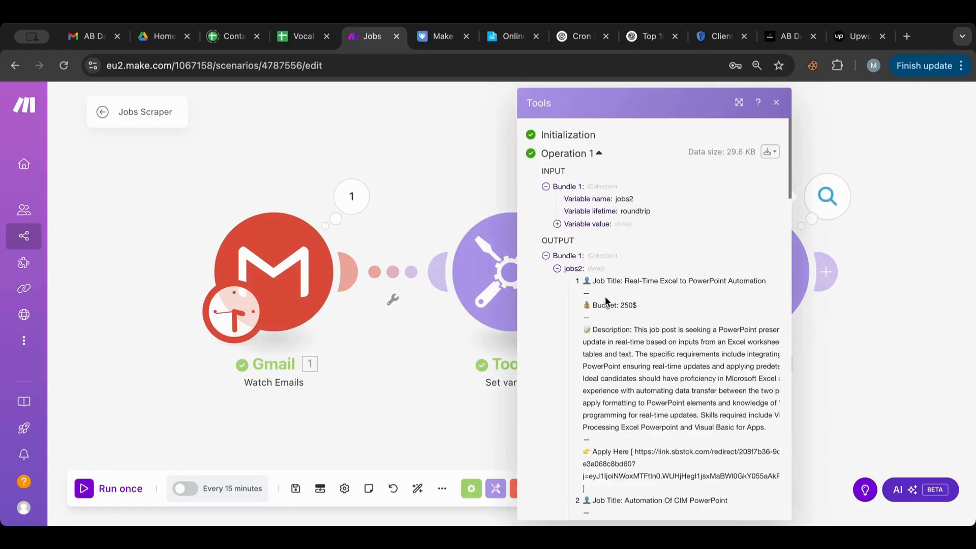
scroll(606, 298, "down", 15)
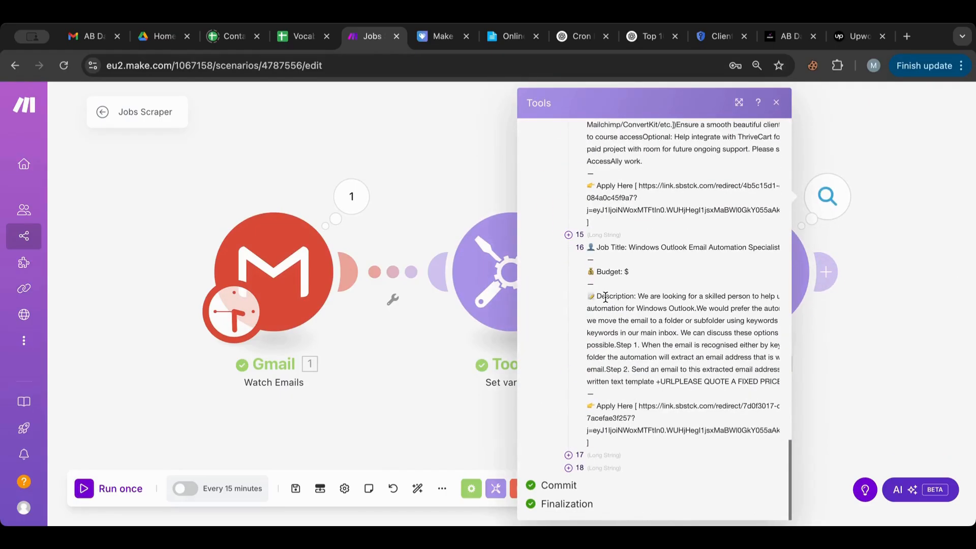
left_click(568, 455)
scroll(568, 457, "down", 10)
left_click(568, 457)
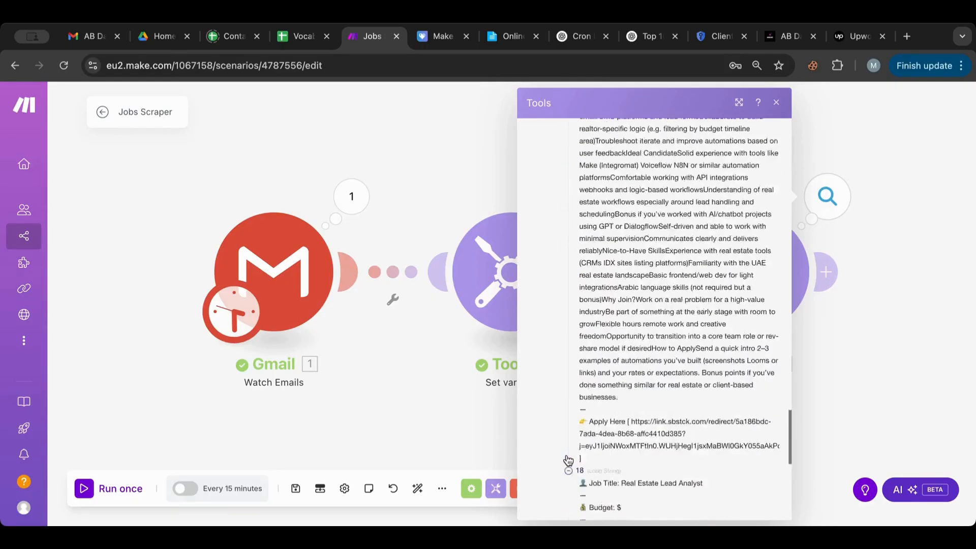
scroll(568, 458, "down", 7)
scroll(568, 458, "up", 20)
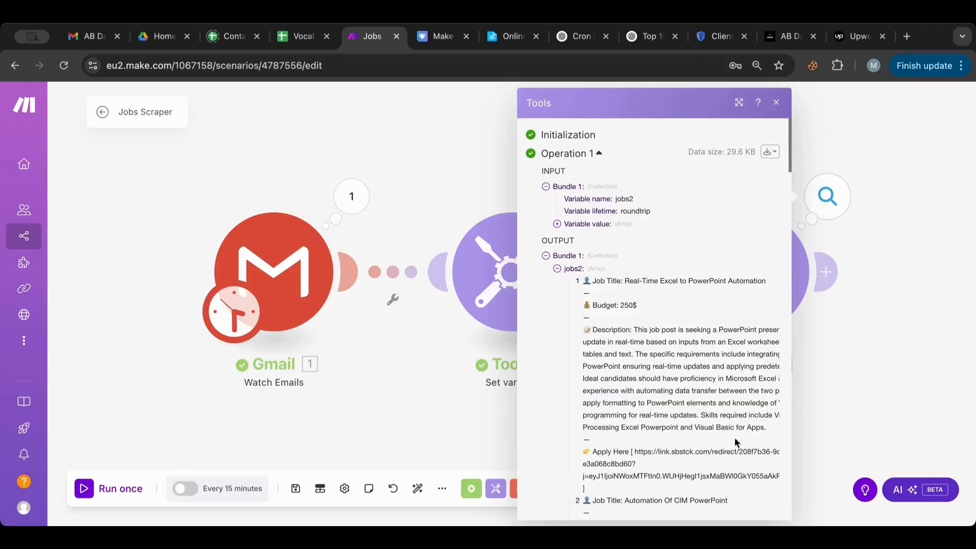
left_click(855, 362)
scroll(855, 363, "right", 5)
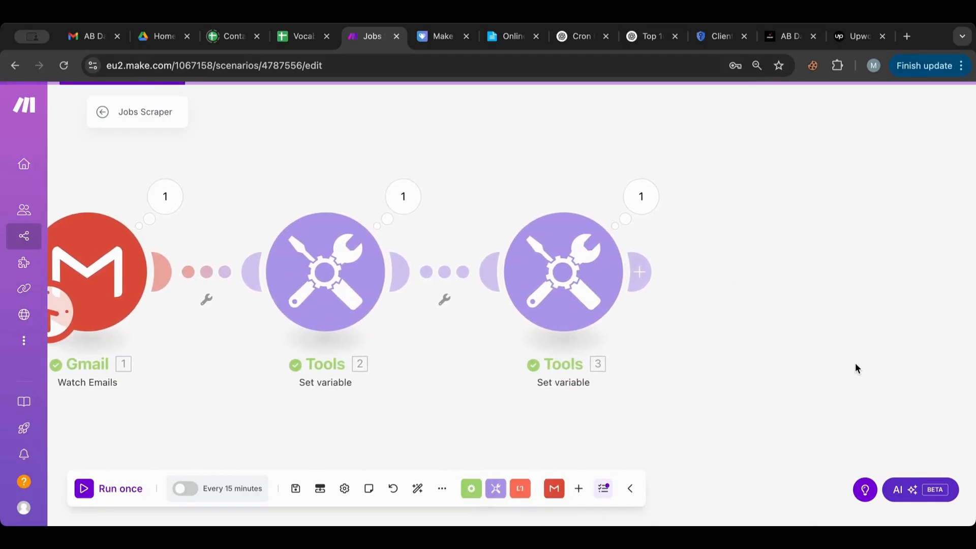
scroll(856, 362, "right", 2)
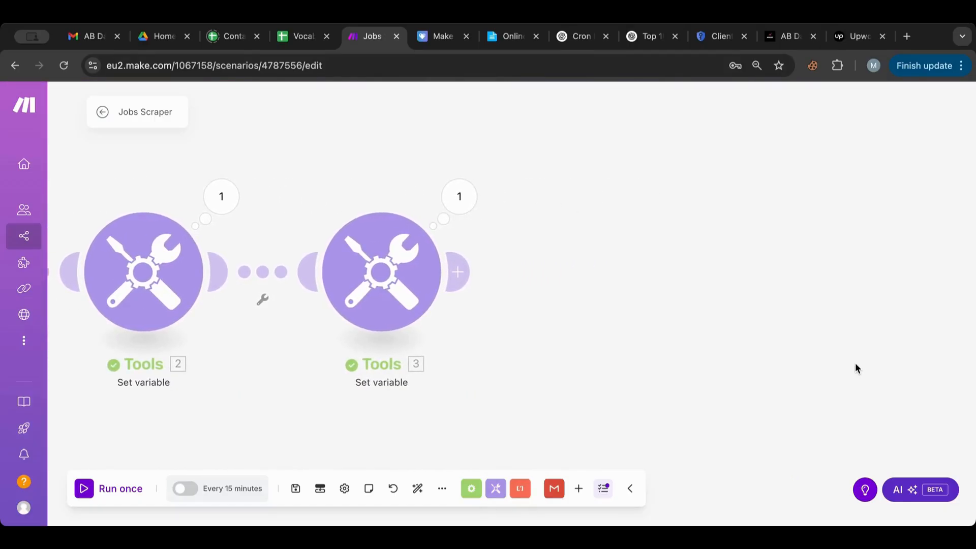
Step: Add a Flow Control Iterator after Tools 3 with the 3. jobs2[] array mapped in
left_click(459, 275)
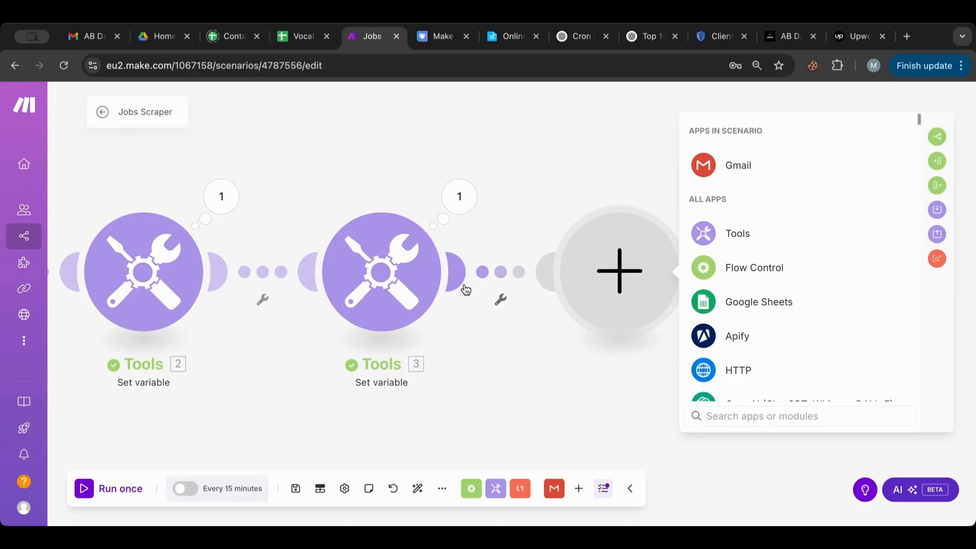
left_click(753, 268)
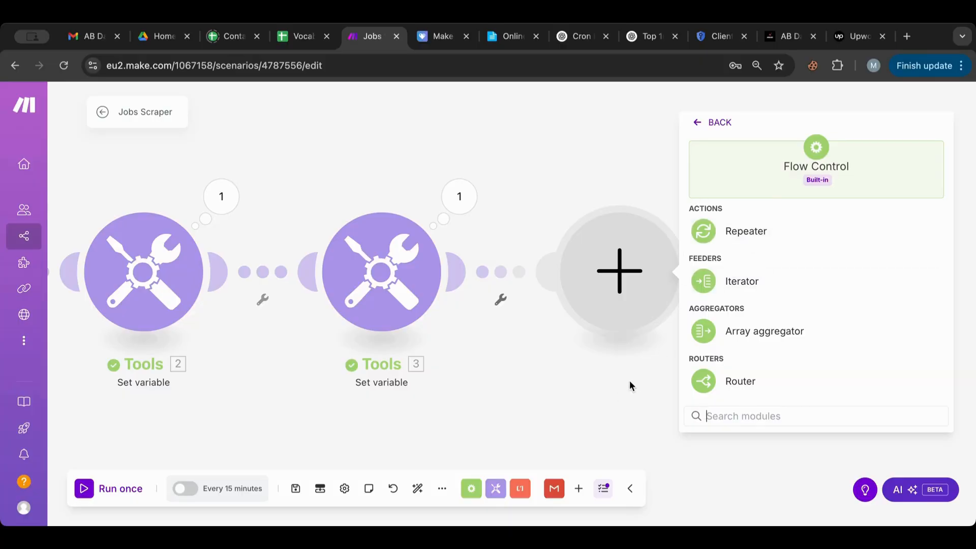
left_click(719, 284)
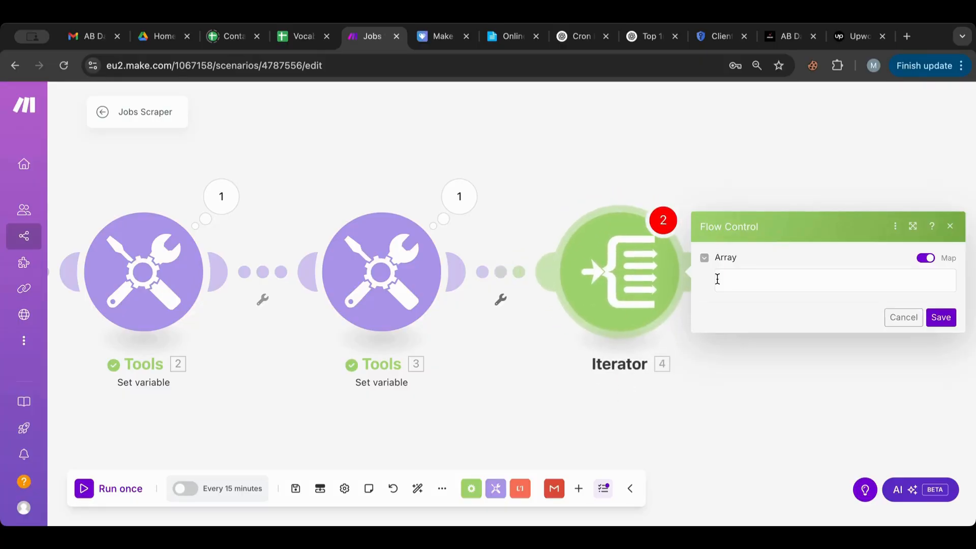
left_click(746, 282)
left_click(516, 195)
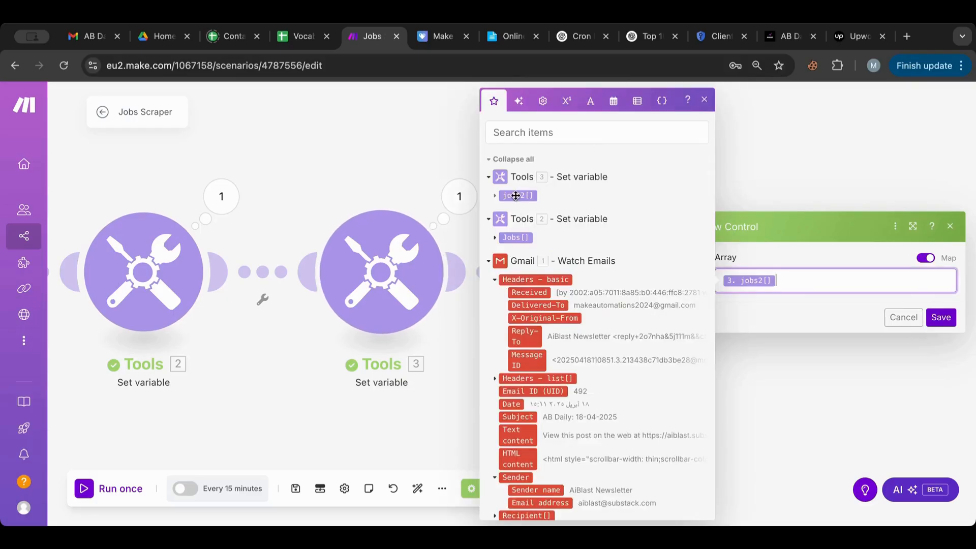
left_click(941, 317)
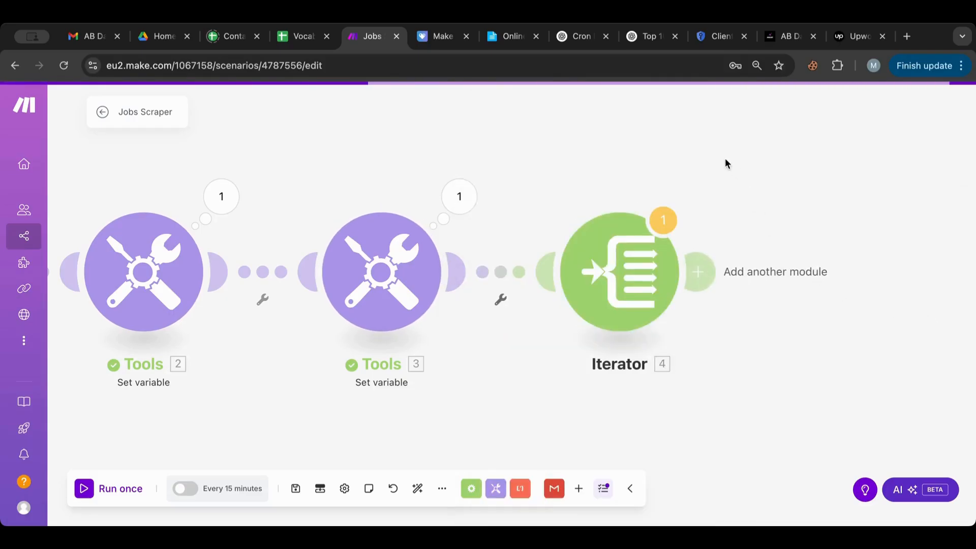
left_click_drag(721, 195, 577, 194)
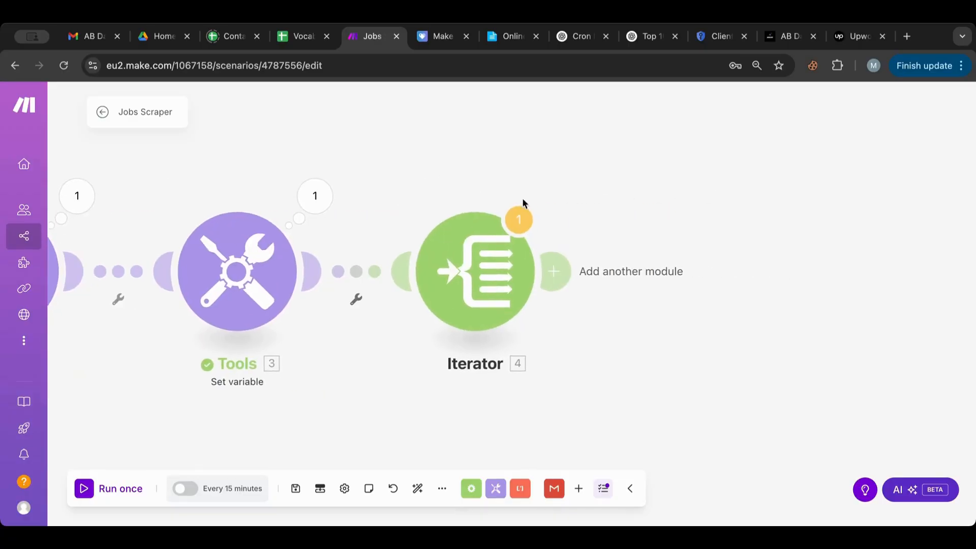
Step: Place a Tools Set variable module after the Iterator, left unconfigured and unlinked
left_click(556, 272)
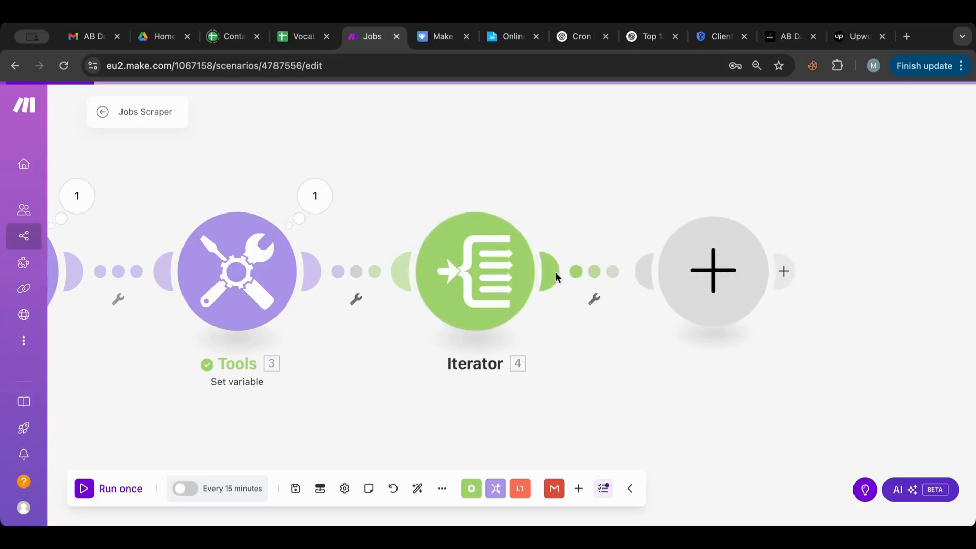
left_click(458, 249)
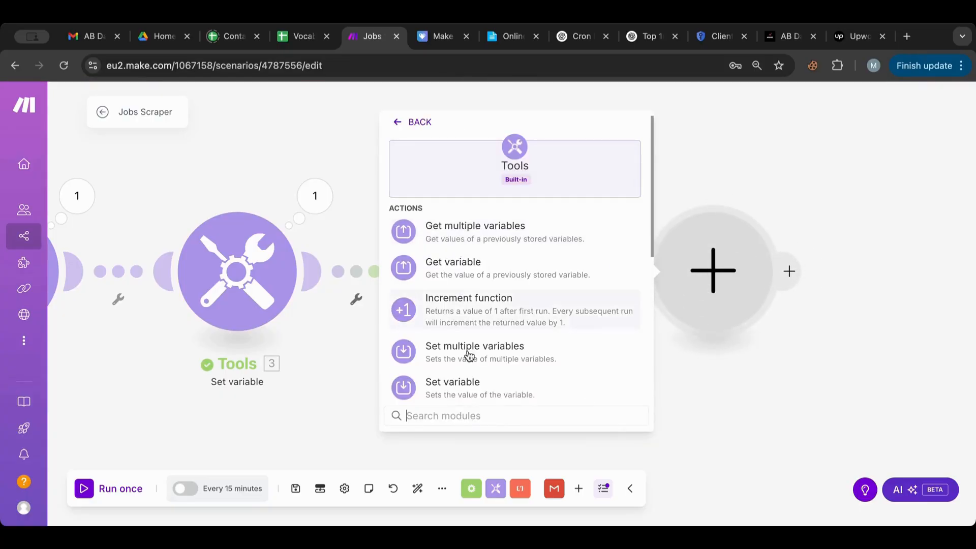
left_click(471, 389)
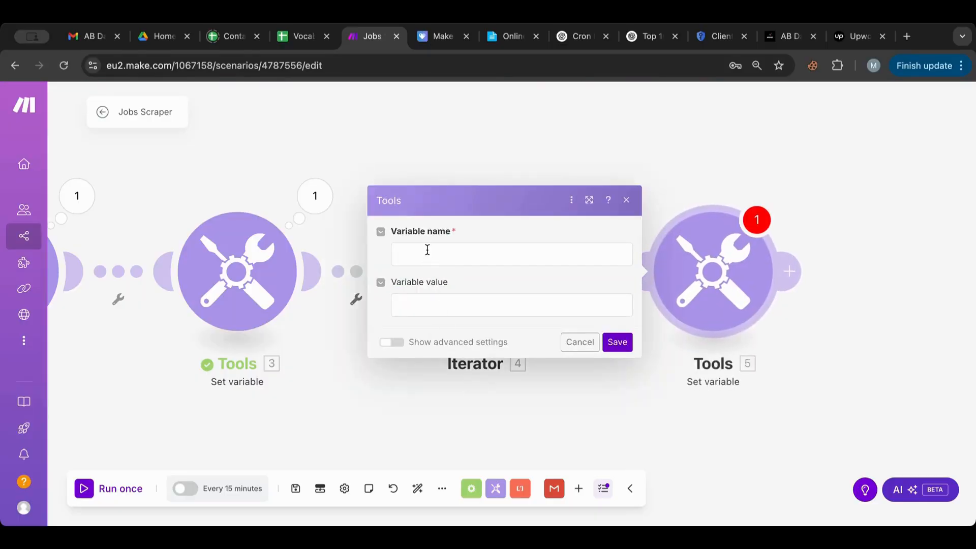
left_click(416, 302)
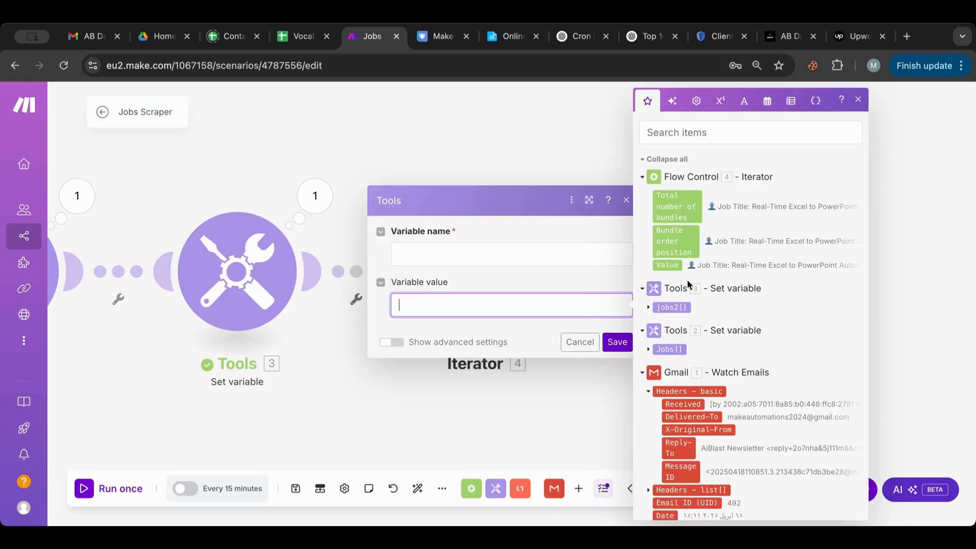
left_click(580, 342)
right_click(599, 268)
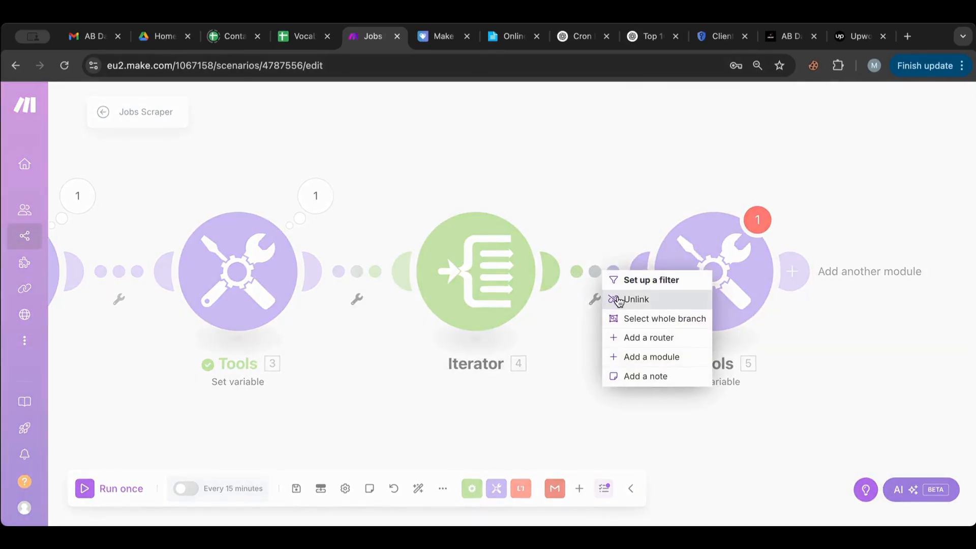
left_click(618, 299)
Step: Reset the Gmail trigger to start from the first email
scroll(456, 151, "left", 15)
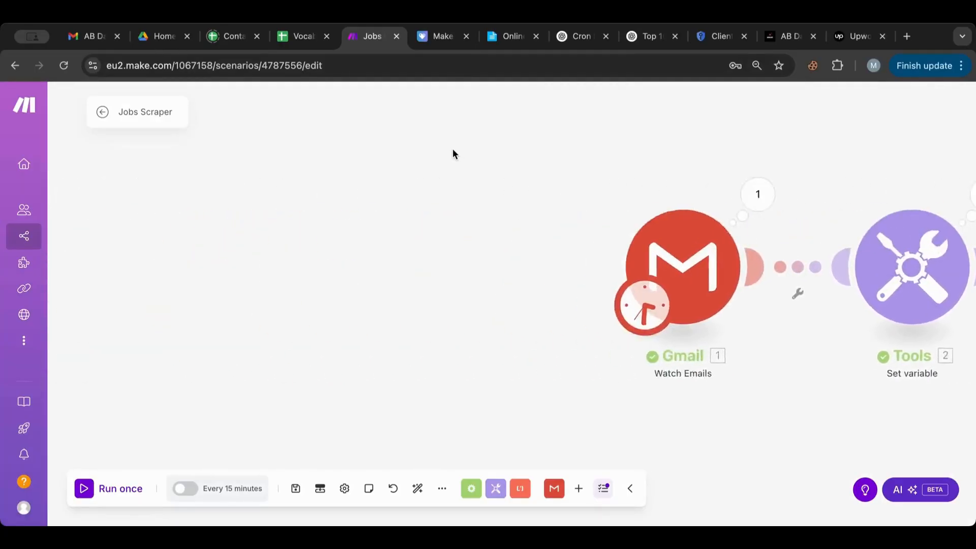
scroll(456, 151, "right", 5)
right_click(363, 255)
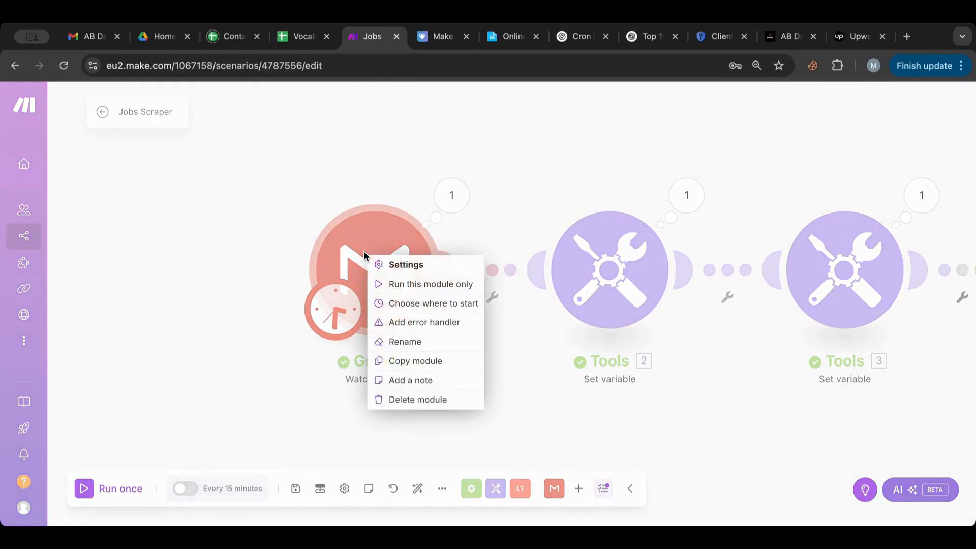
left_click(397, 304)
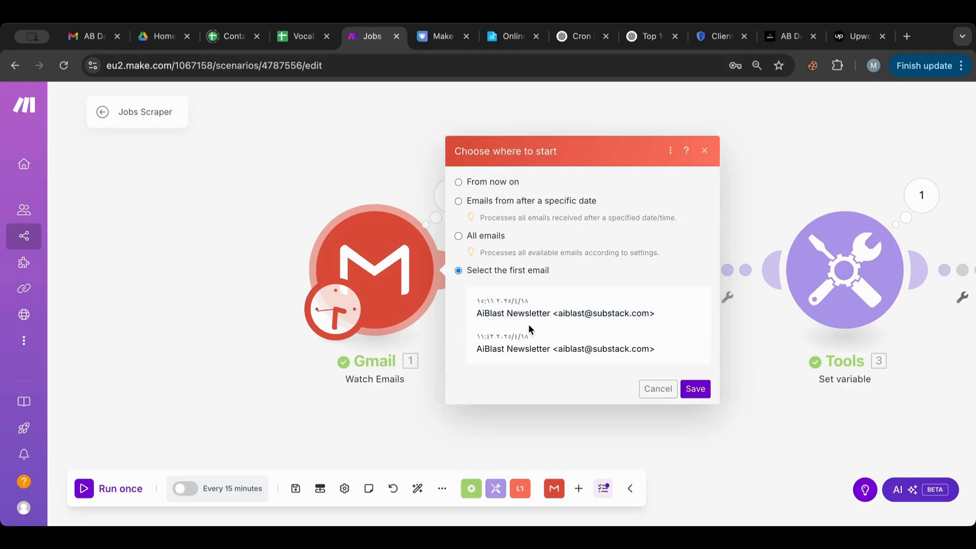
left_click(576, 317)
left_click(695, 389)
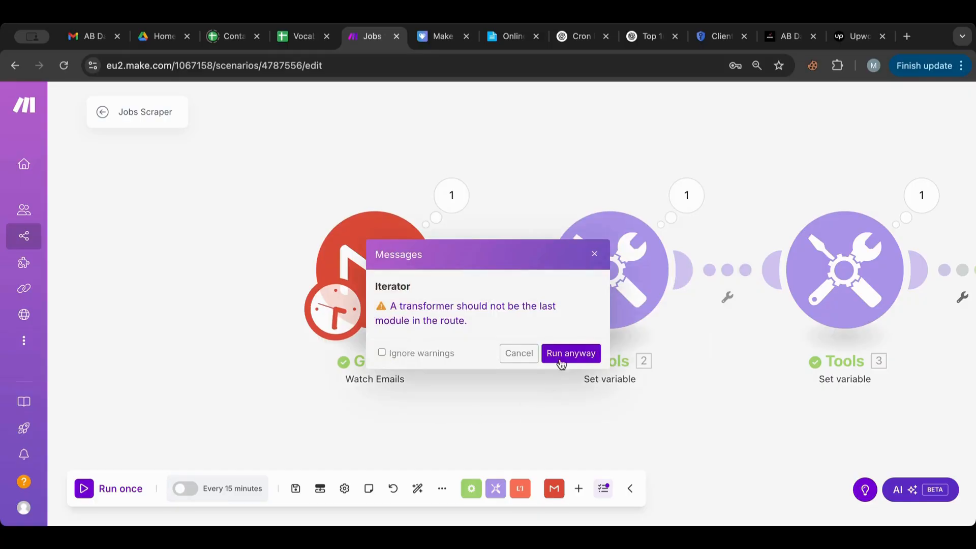
Step: Run the scenario once and browse the Iterator's 18 job-post output bundles
left_click(561, 355)
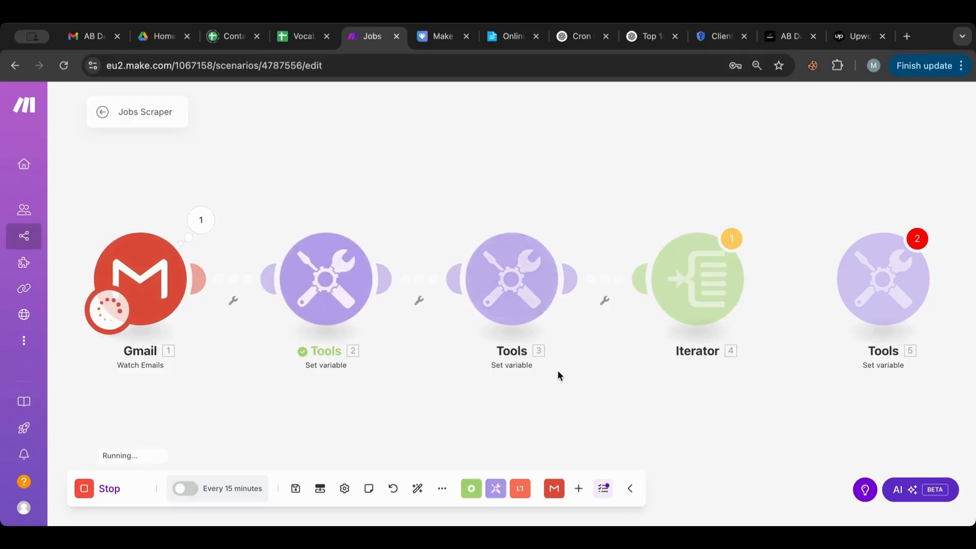
left_click(758, 226)
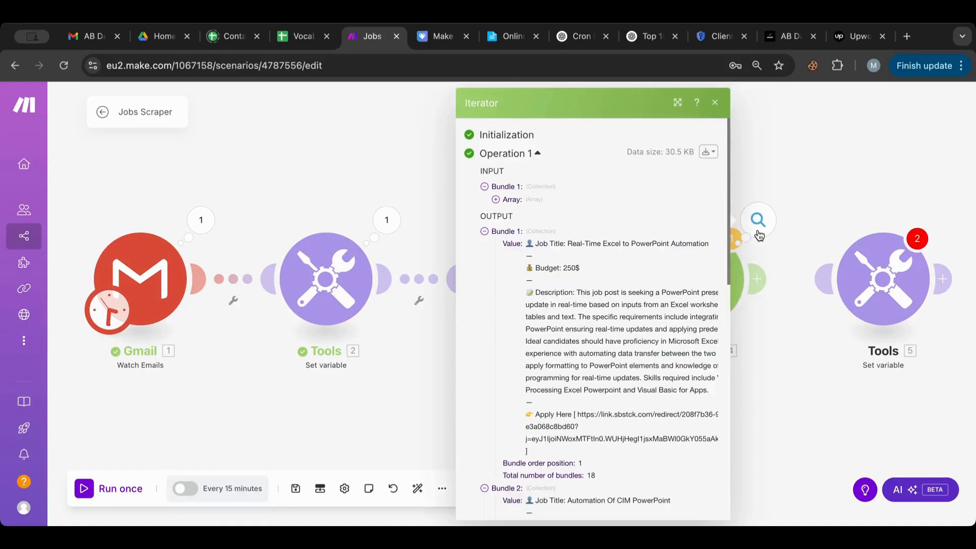
scroll(531, 289, "down", 5)
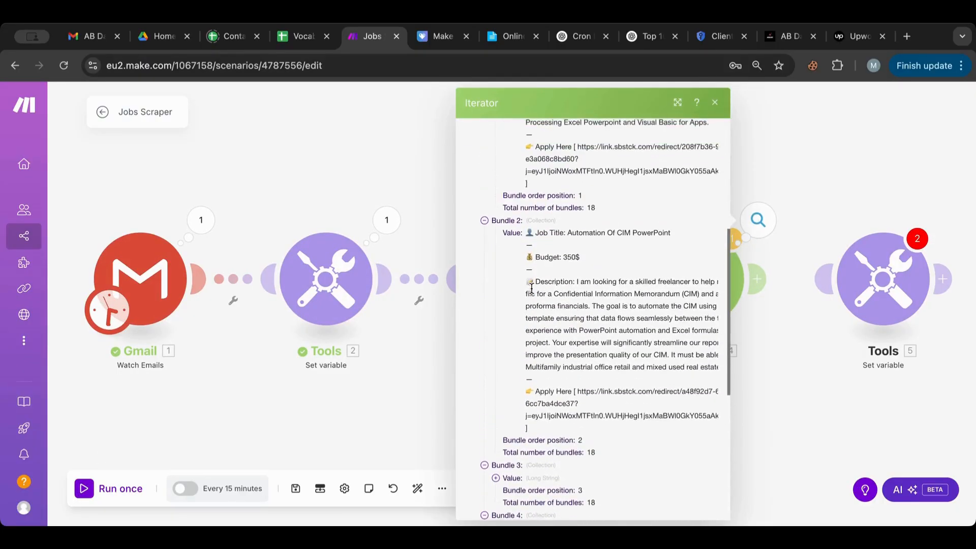
scroll(531, 288, "up", 5)
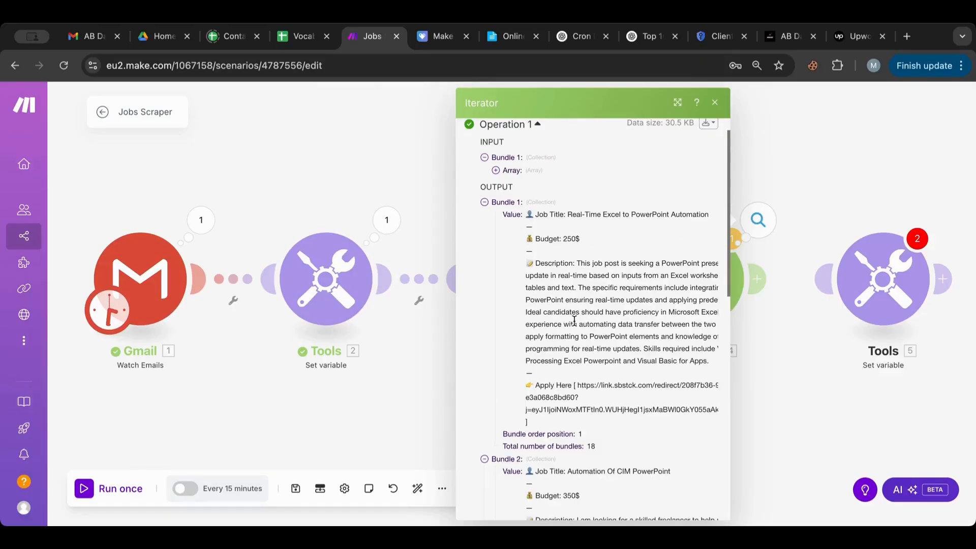
scroll(574, 320, "down", 3)
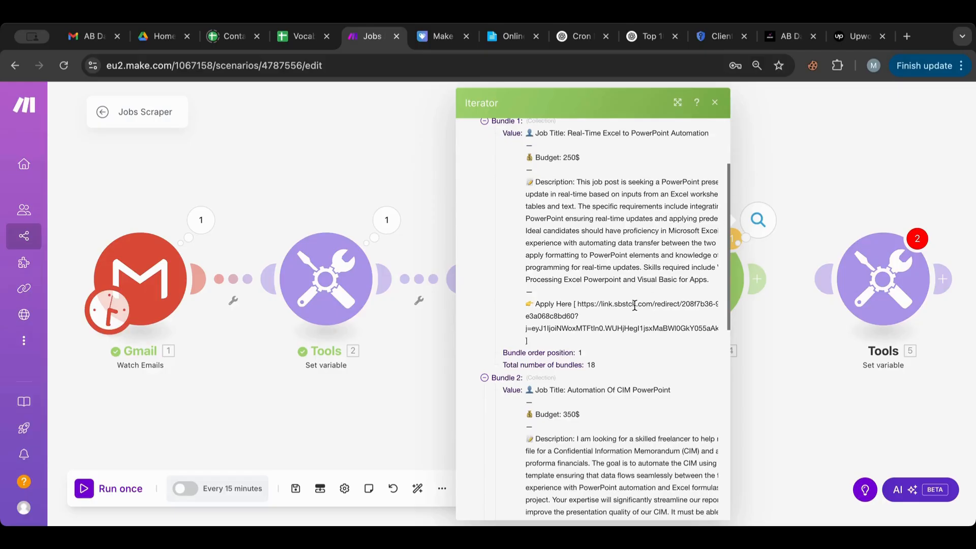
scroll(635, 305, "down", 10)
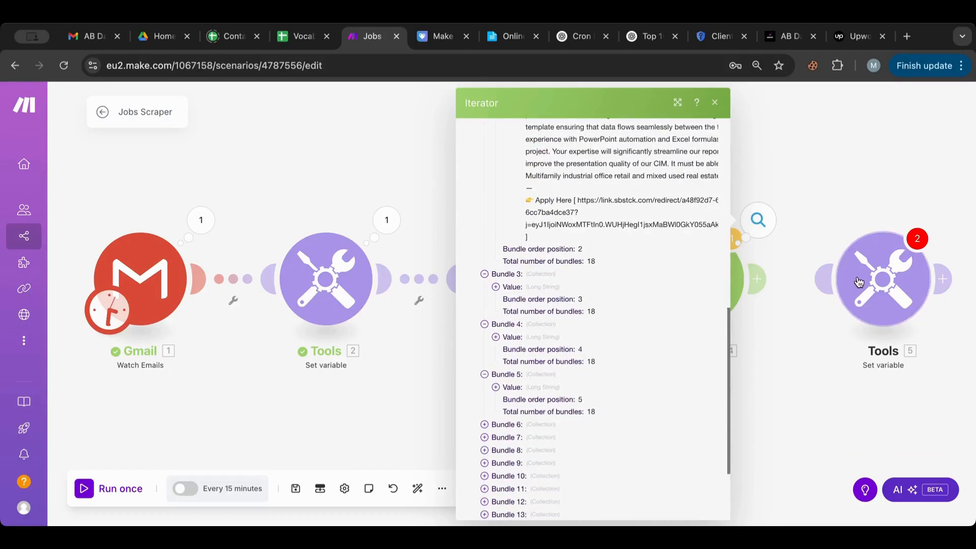
Step: Fill Tools 5's variable value with the split function applied to the Iterator's Value
left_click(885, 277)
left_click(593, 310)
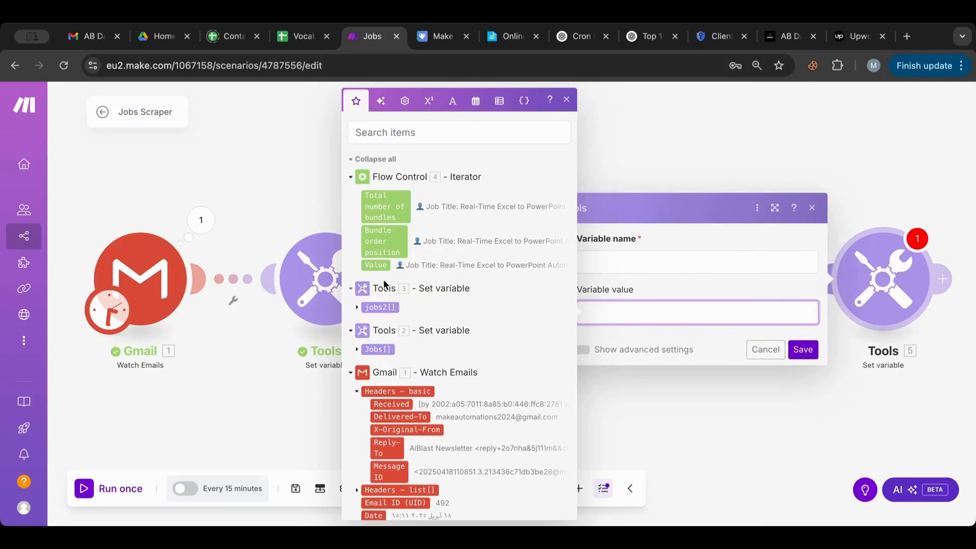
left_click(378, 267)
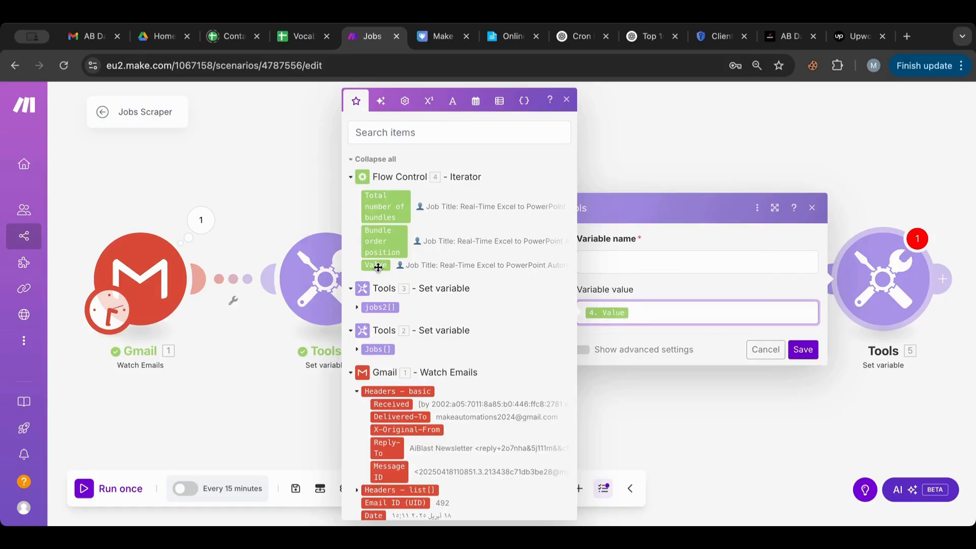
key("BackSpace")
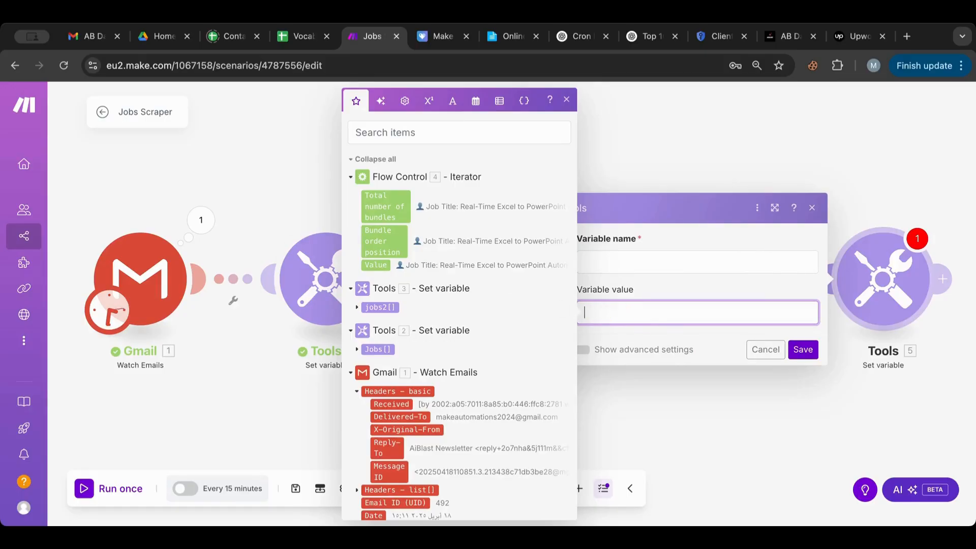
left_click(454, 102)
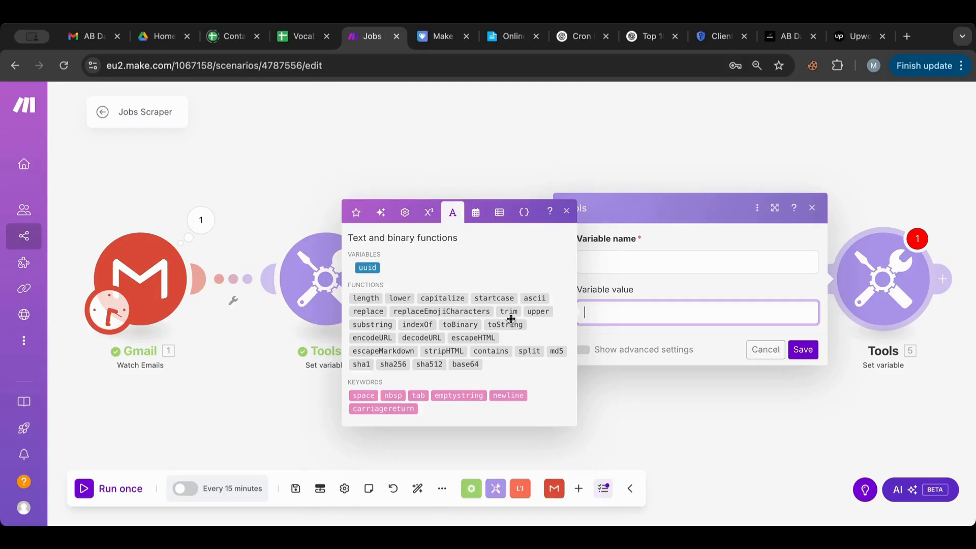
left_click(527, 352)
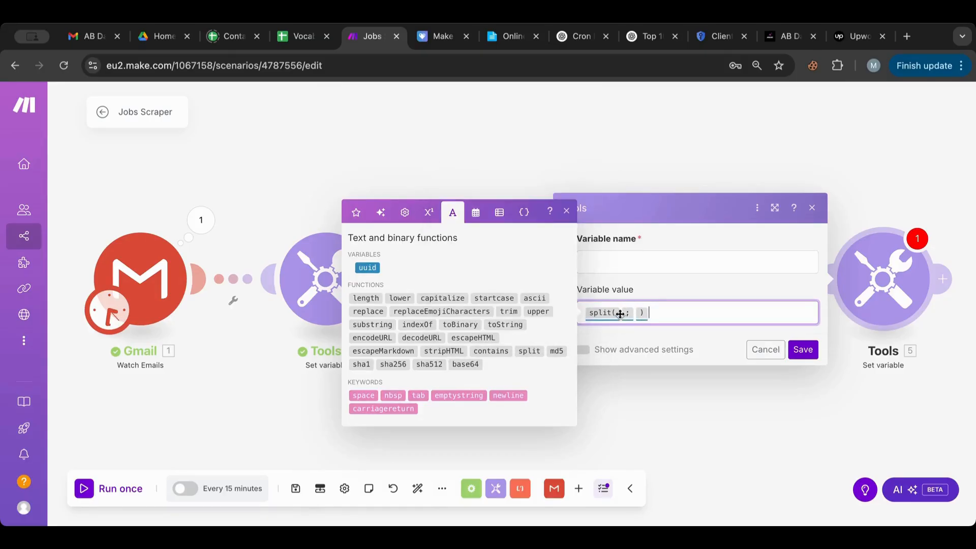
left_click(622, 314)
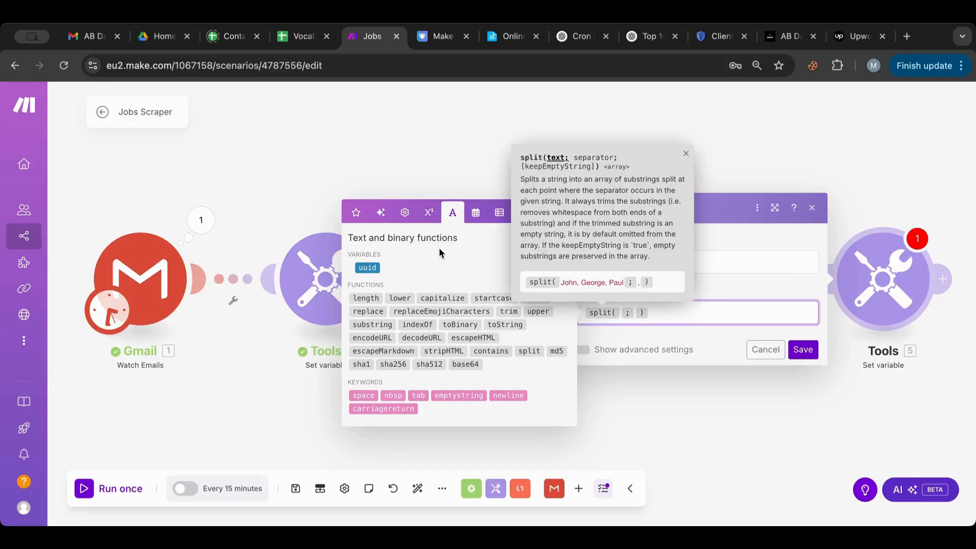
left_click(356, 212)
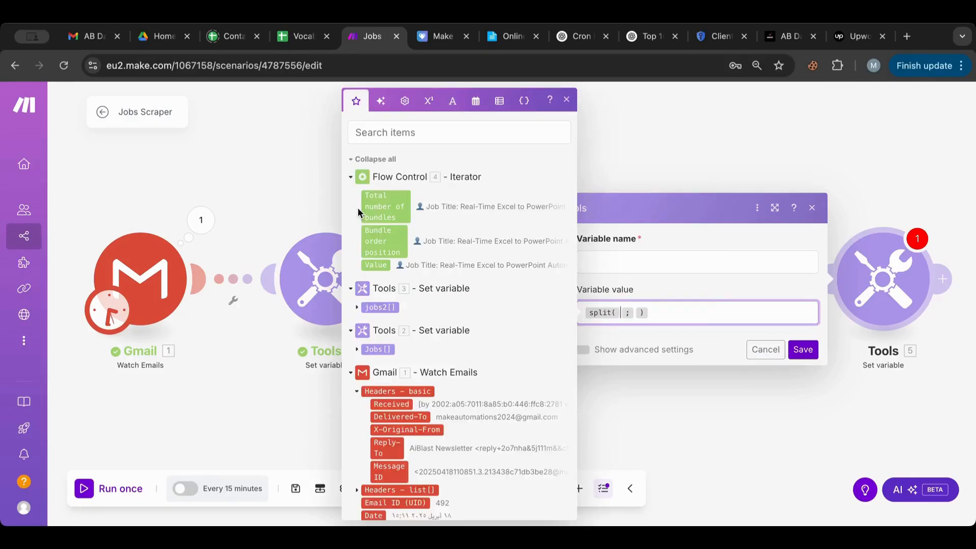
left_click(377, 265)
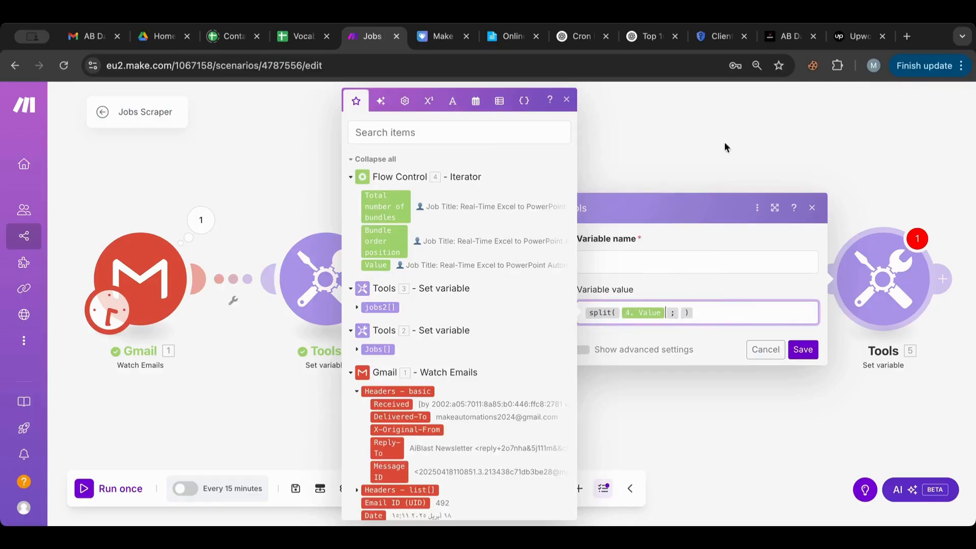
Step: Use the — dash from the AiBlast newsletter as separator, name the variable jobs3, and save
left_click(782, 37)
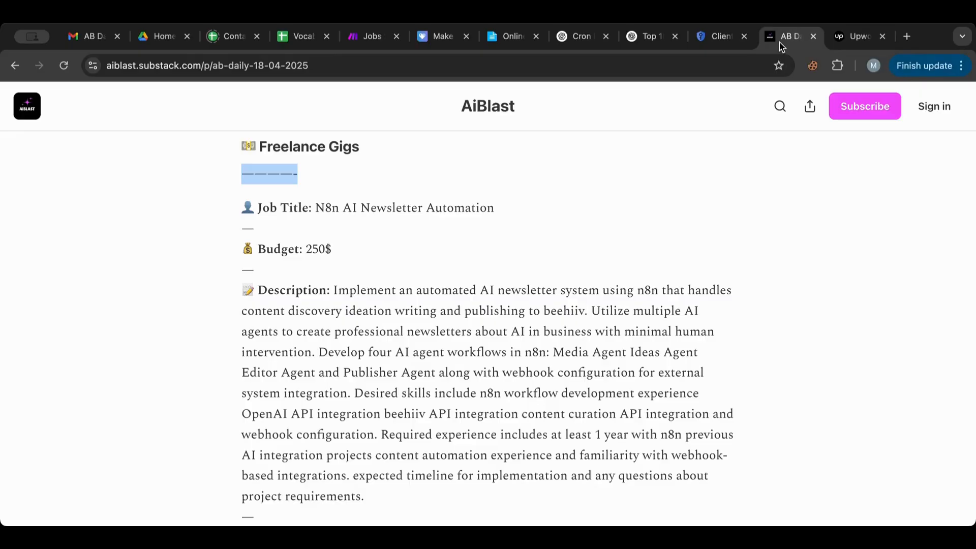
left_click_drag(257, 227, 240, 230)
key("ctrl+c")
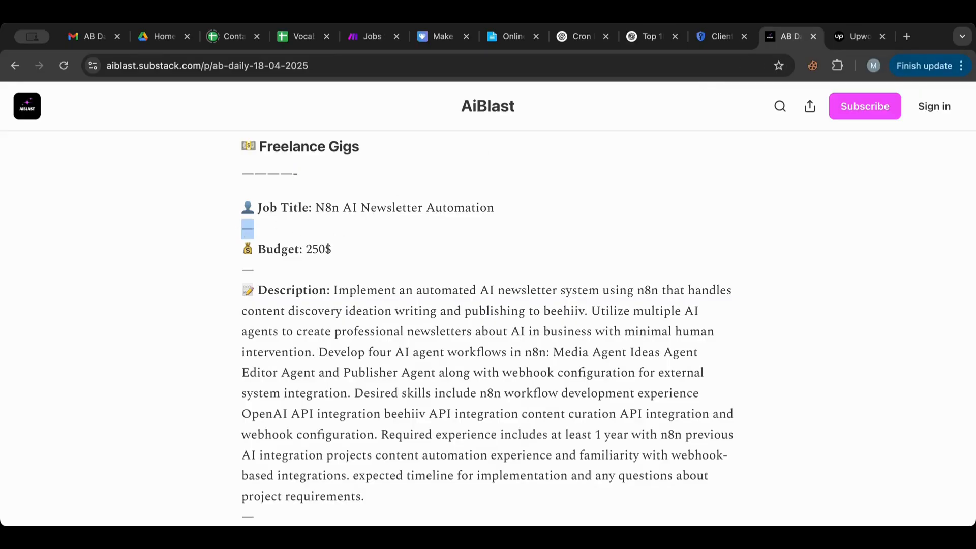
left_click(373, 36)
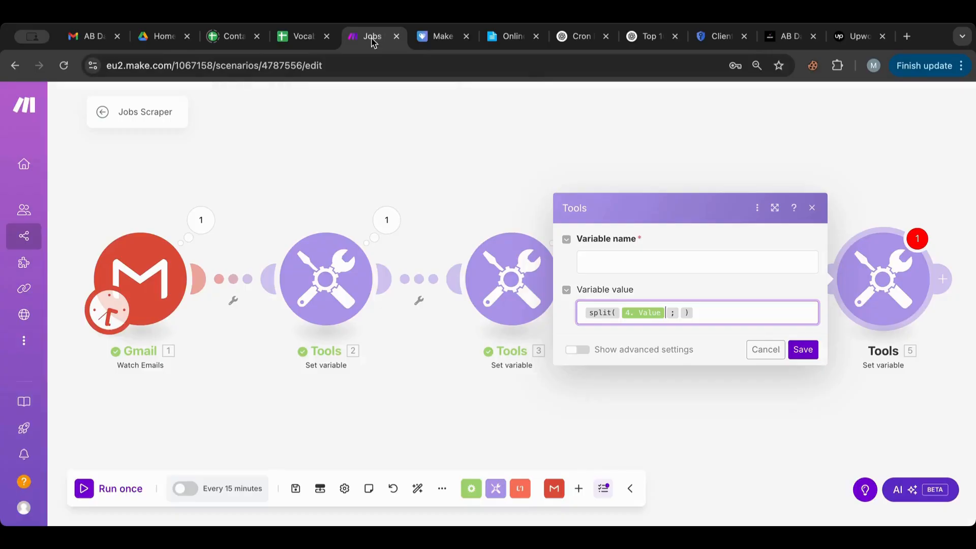
left_click(680, 312)
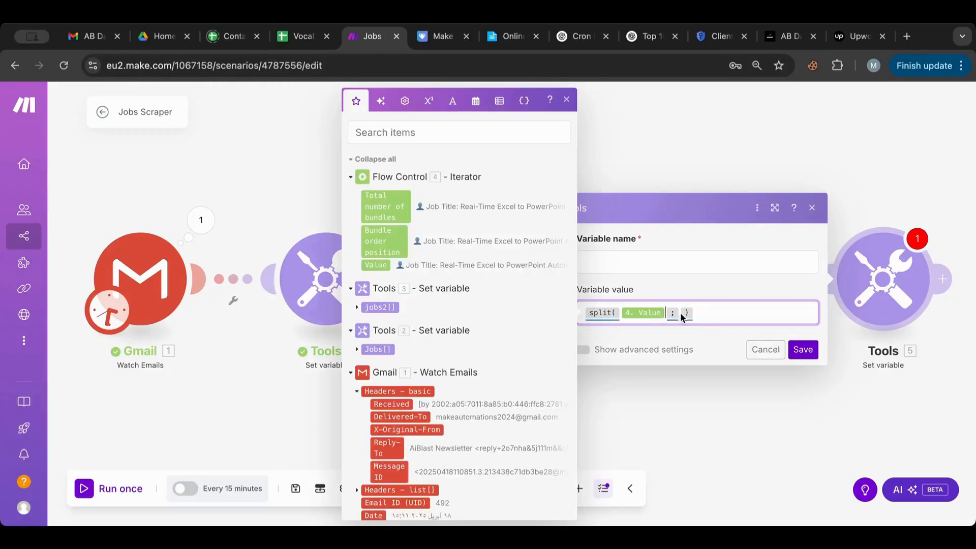
key("ctrl+v")
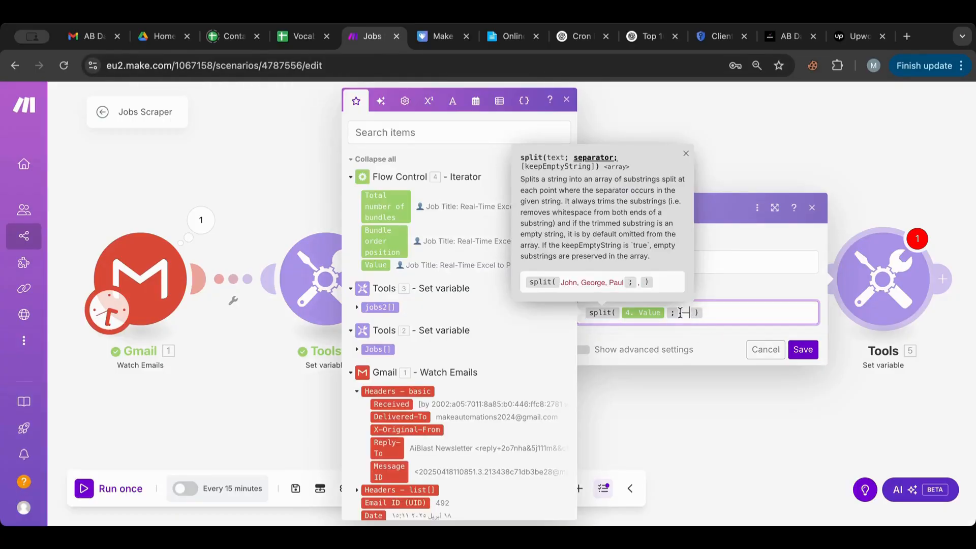
left_click(757, 262)
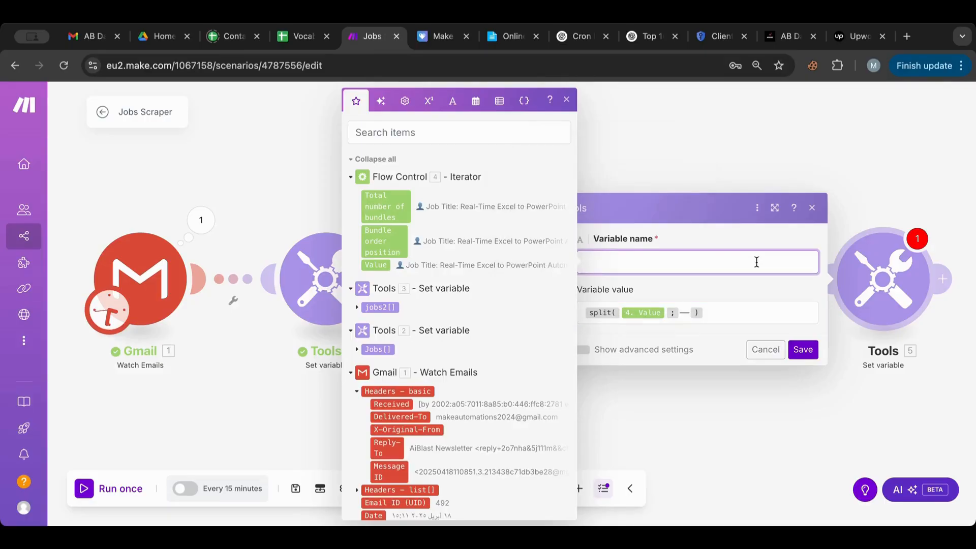
type("jobs3")
left_click(803, 350)
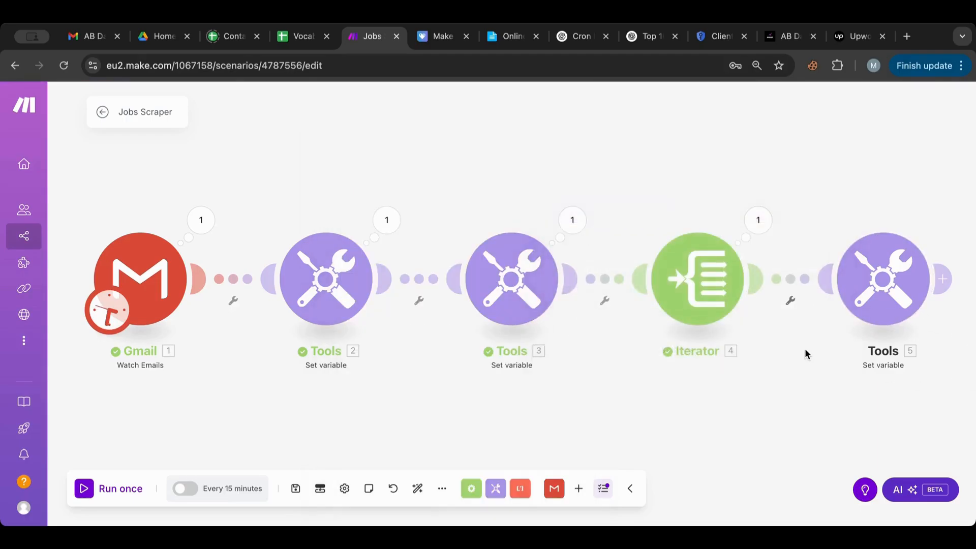
Step: Set the Gmail trigger to start from the earlier newsletter email
left_click_drag(777, 393, 806, 359)
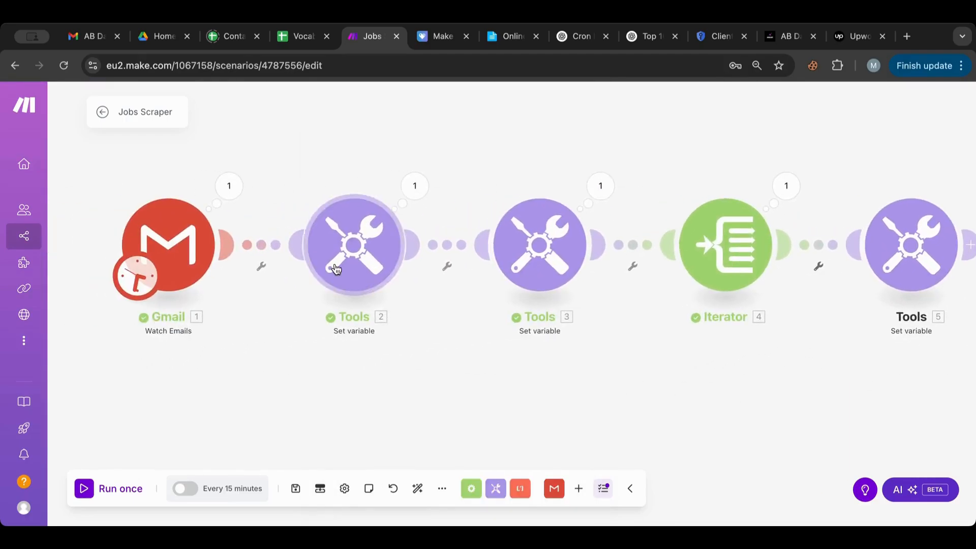
right_click(168, 229)
left_click(227, 279)
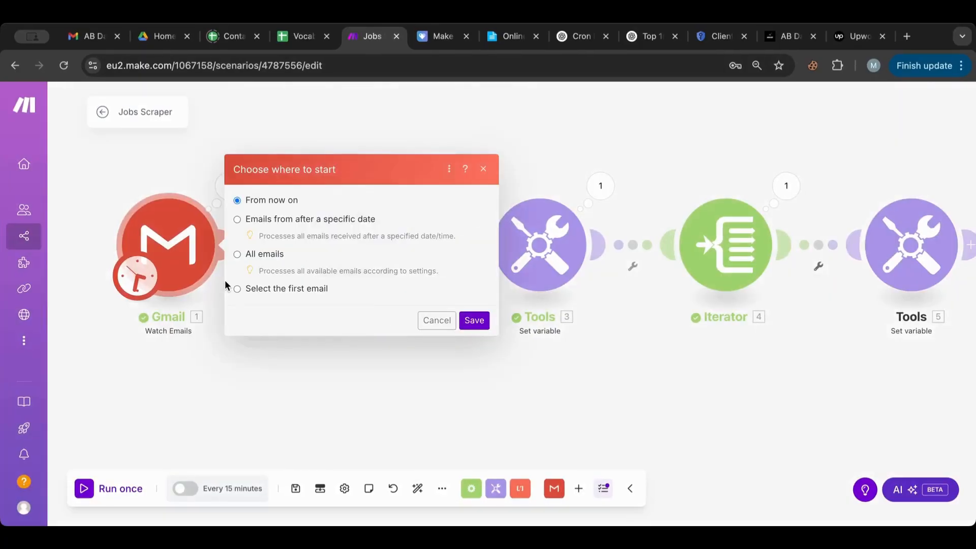
left_click(269, 288)
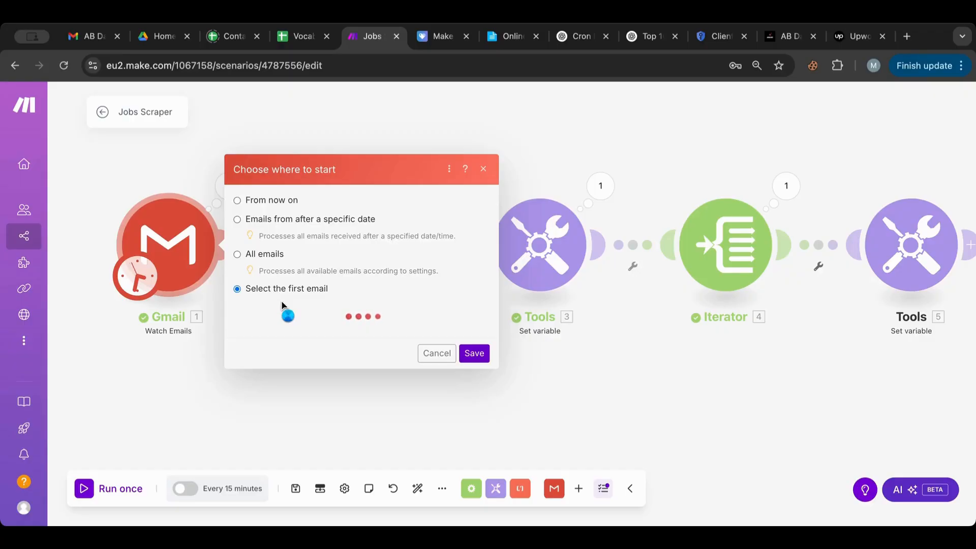
left_click(280, 295)
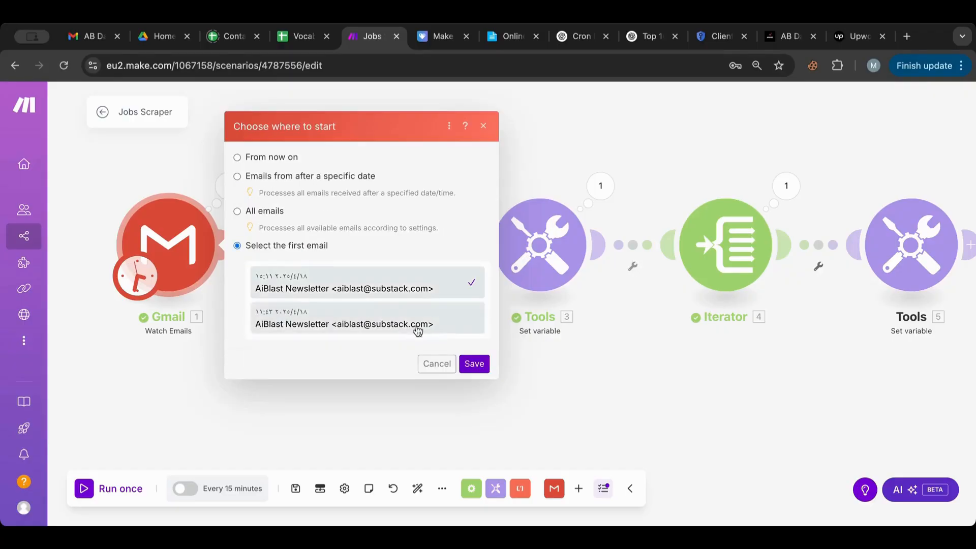
left_click(473, 364)
Step: Run once and expand Tools 5's Bundle 1 jobs3 array with title, budget and description
left_click(81, 490)
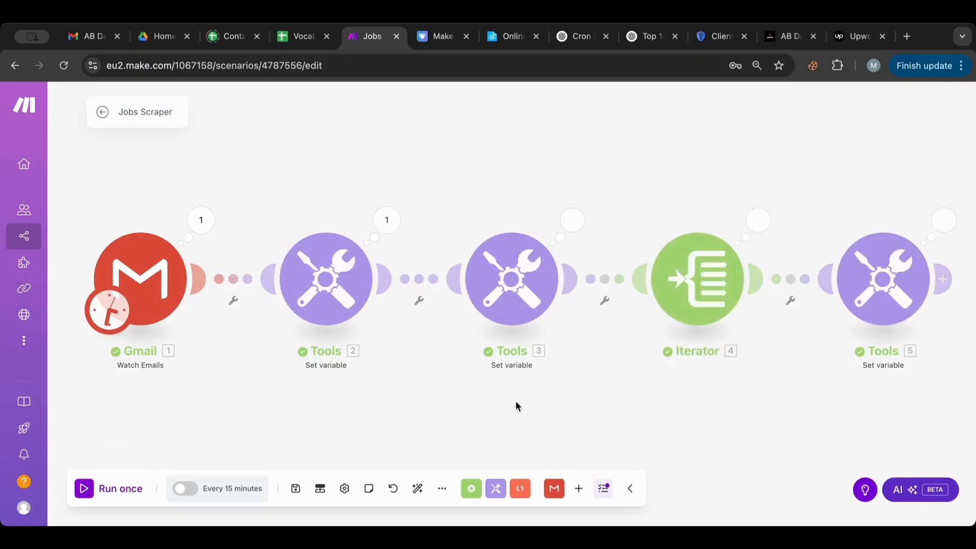
left_click_drag(516, 407, 222, 412)
left_click(650, 224)
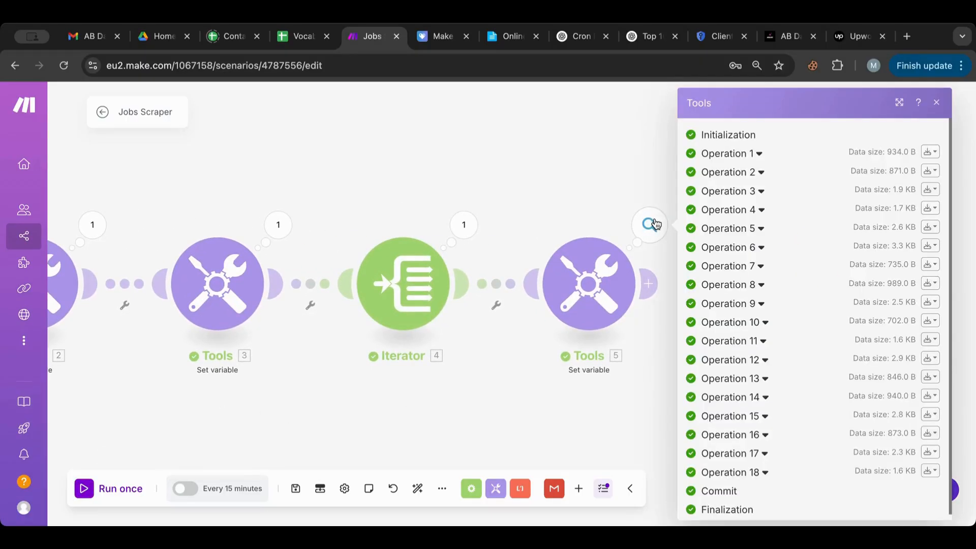
left_click(720, 155)
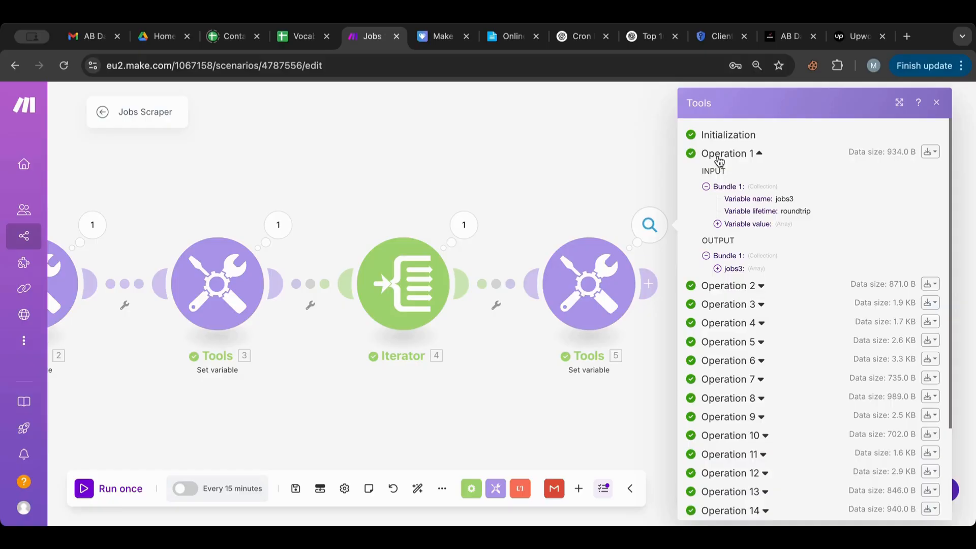
left_click(719, 268)
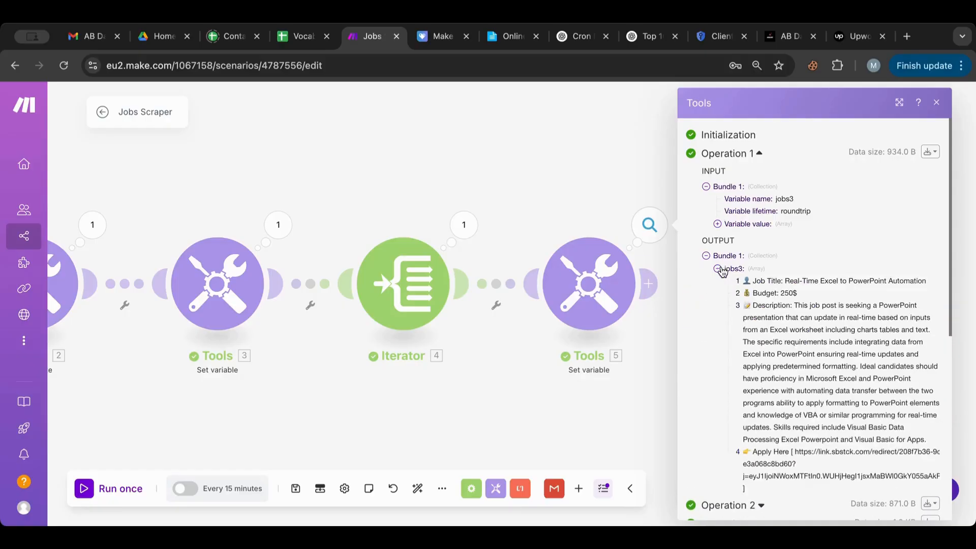
scroll(722, 271, "down", 2)
left_click_drag(754, 211, 864, 211)
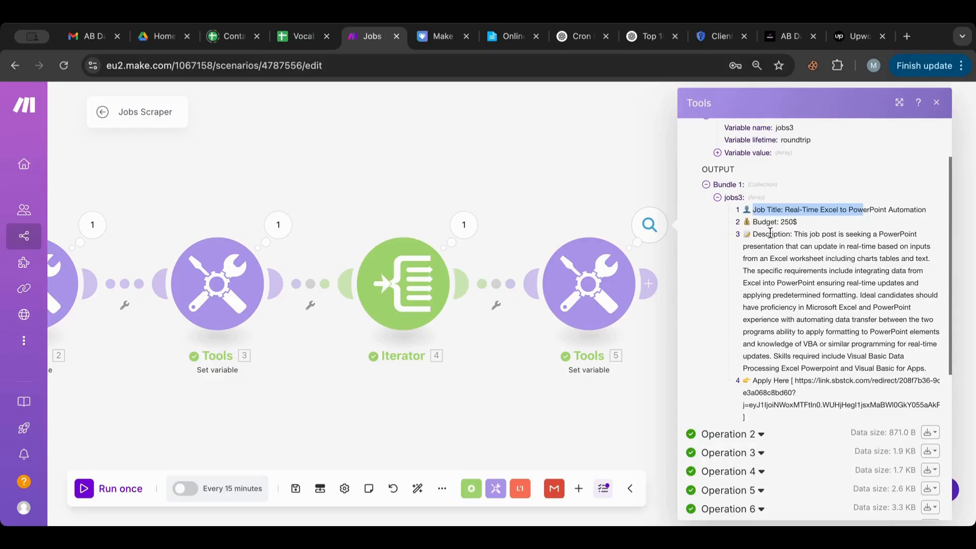
left_click(768, 224)
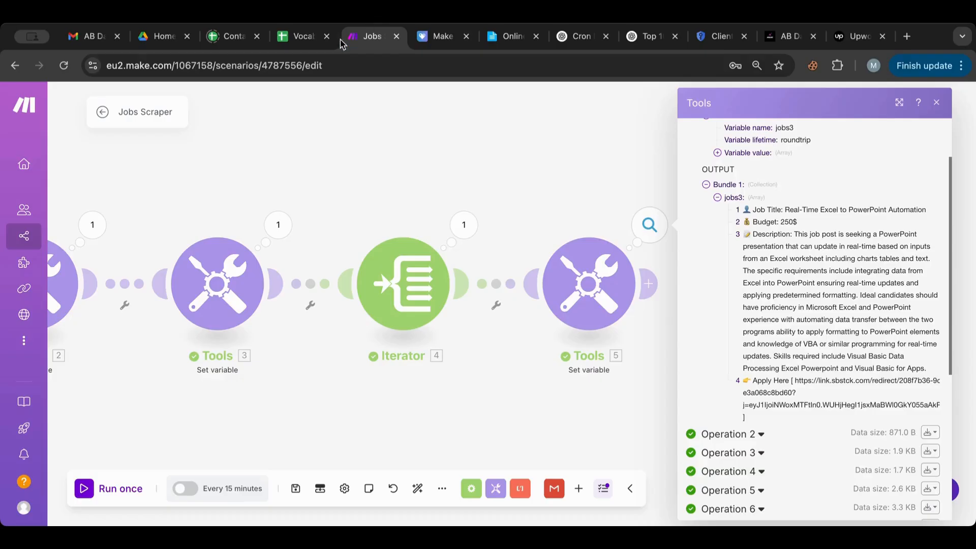
Step: Create a new Google Sheets spreadsheet from Drive named 'Automation Gigs'
left_click(172, 43)
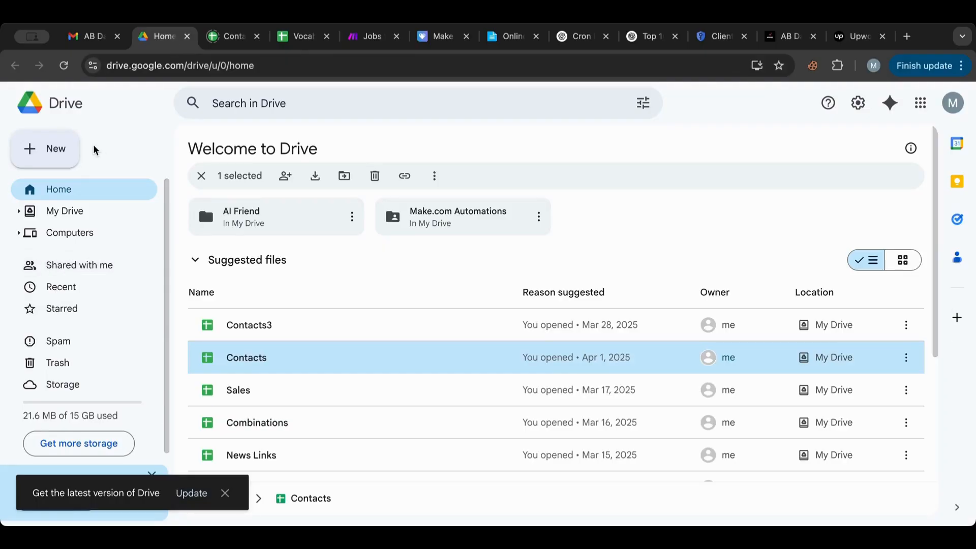
left_click(70, 151)
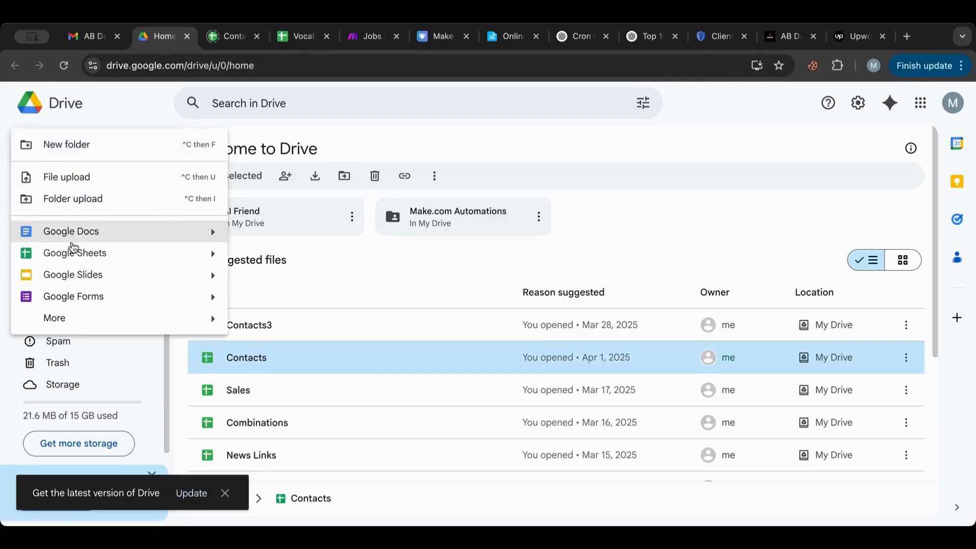
left_click(74, 253)
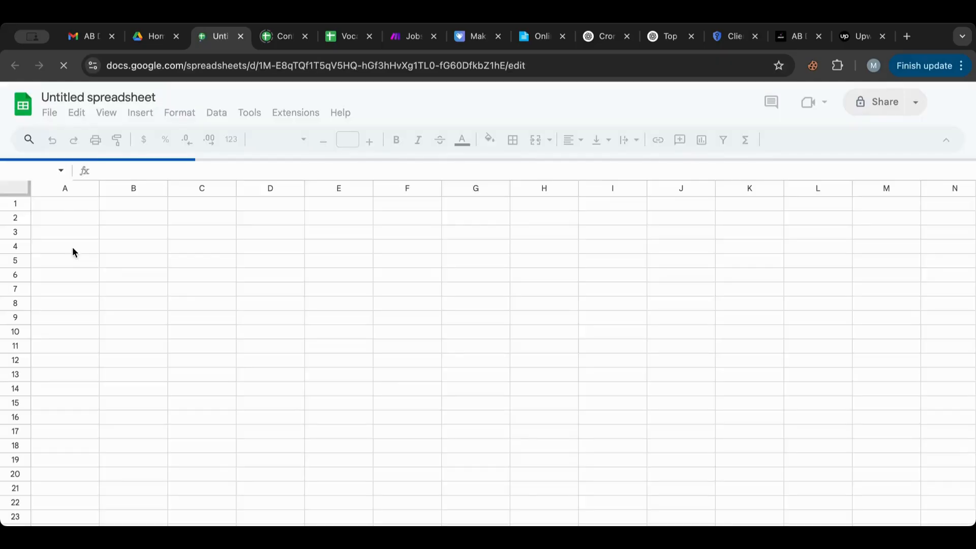
left_click(94, 97)
type("Automatio")
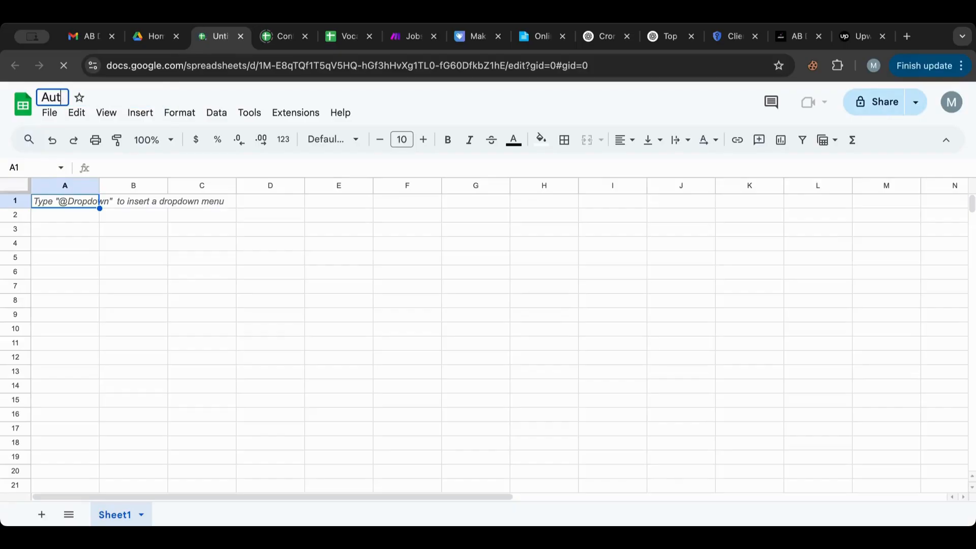
key("Return")
type("n")
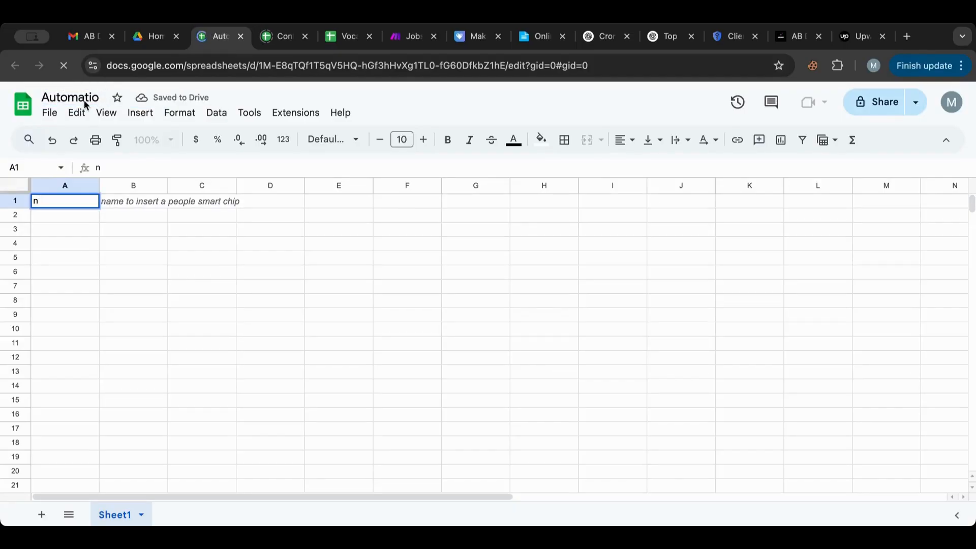
type(" n Gi")
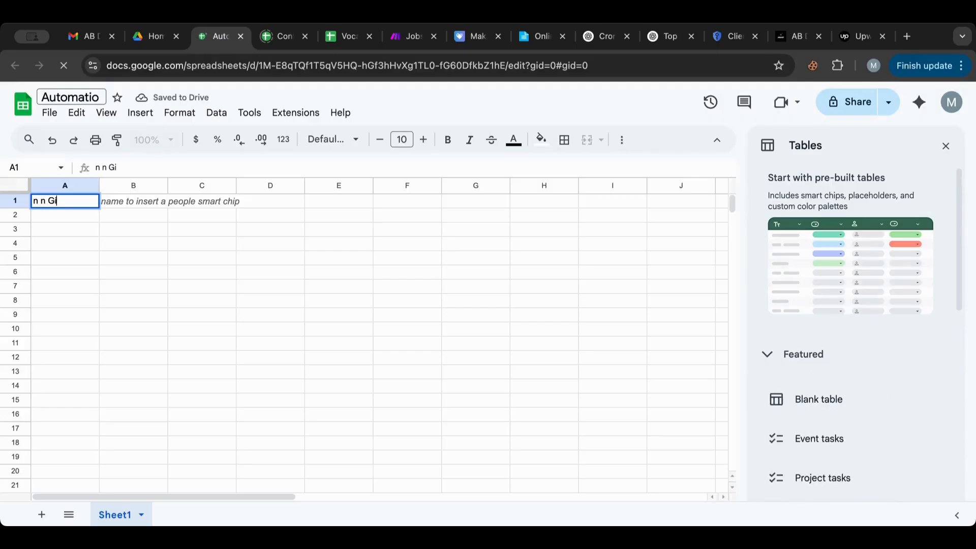
left_click(100, 96)
type("n Gigs")
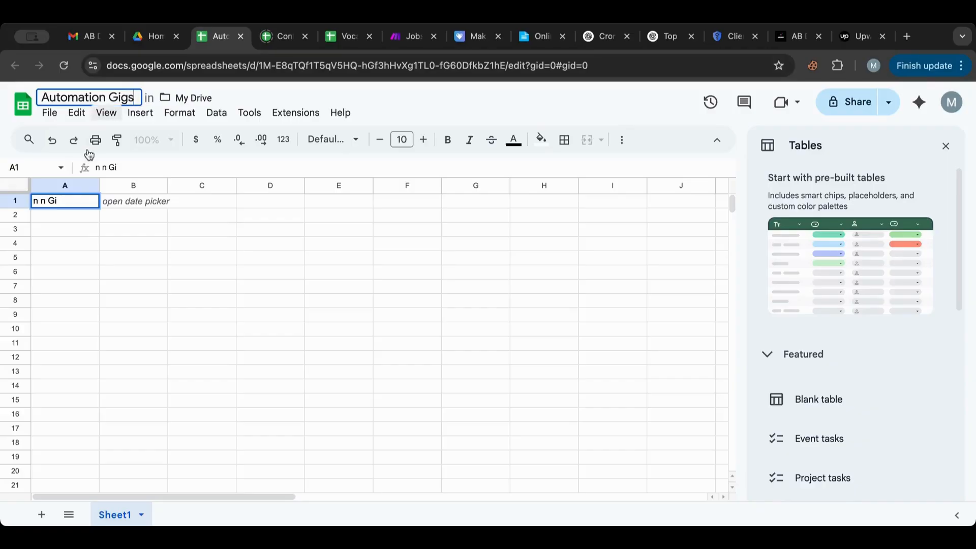
Step: Enter the headers Title, Budget and Description in cells A1, B1 and C1
triple_click(64, 201)
key("BackSpace")
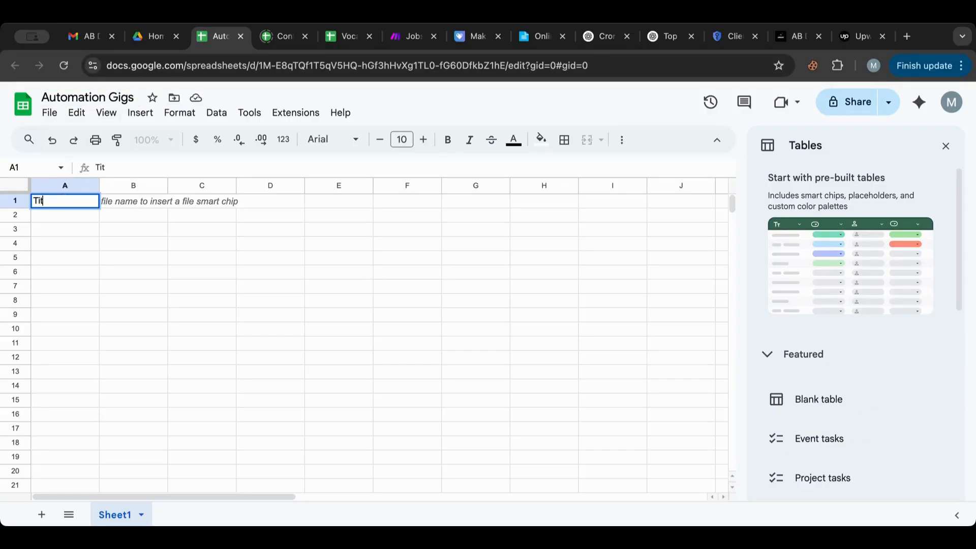
type("Title")
left_click(123, 204)
double_click(121, 198)
type("Budget")
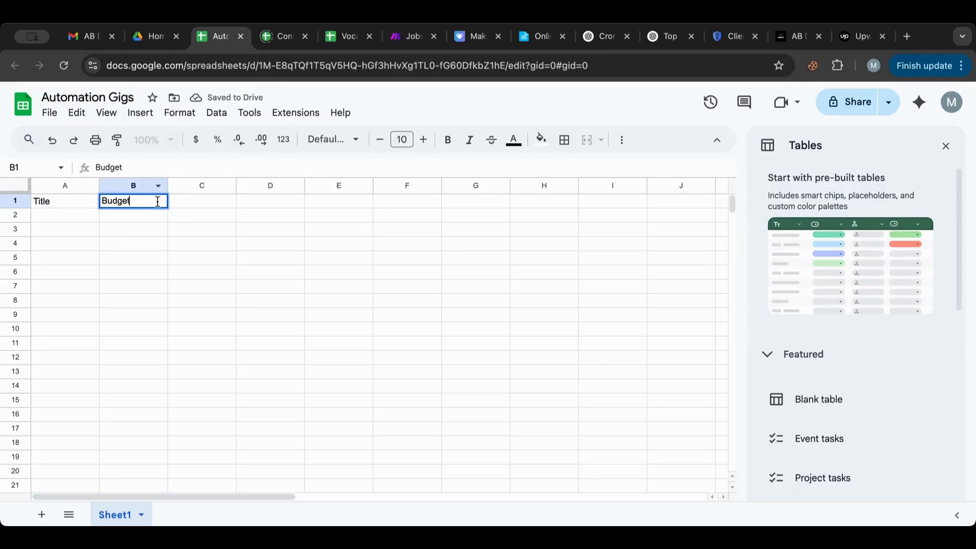
left_click(191, 201)
double_click(191, 201)
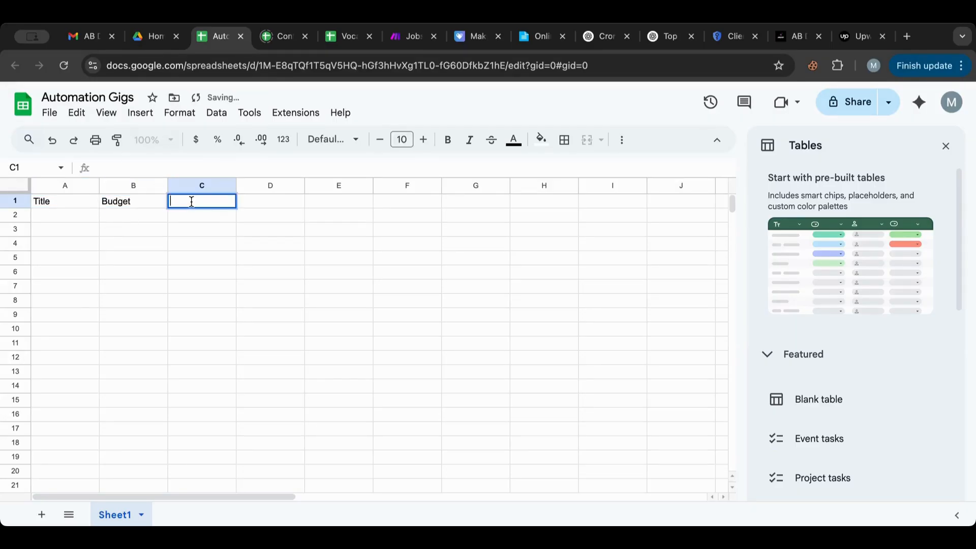
type("DEsc")
key("BackSpace")
key("BackSpace")
type("escrip")
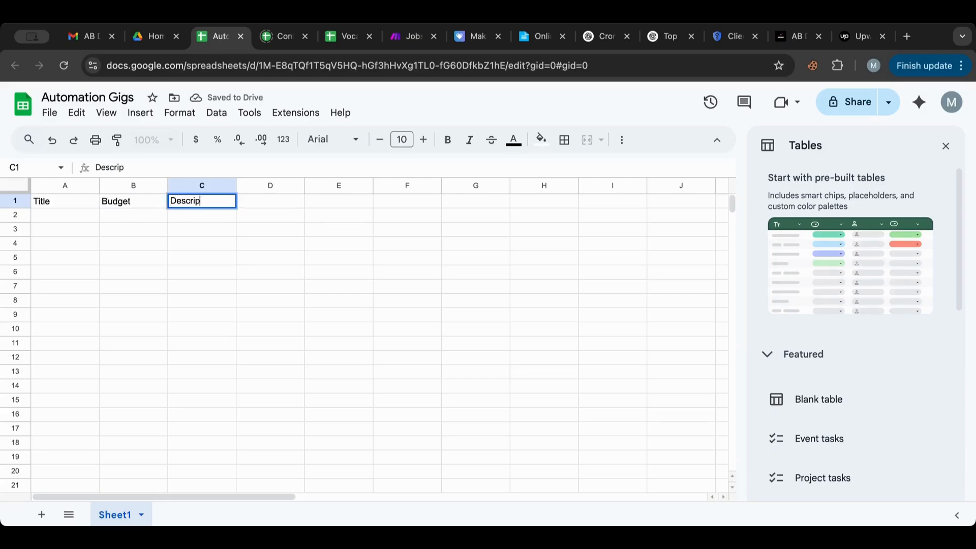
type("tion")
double_click(260, 202)
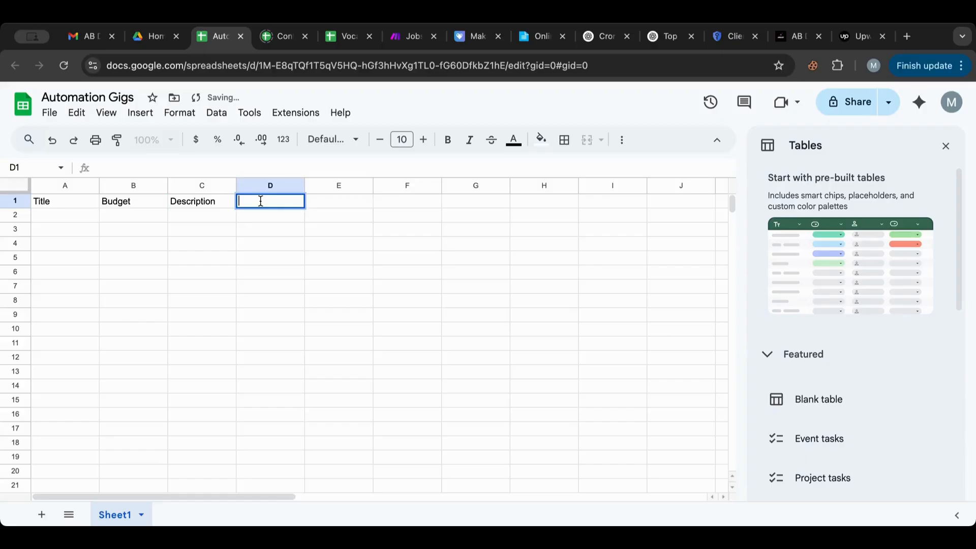
left_click(210, 260)
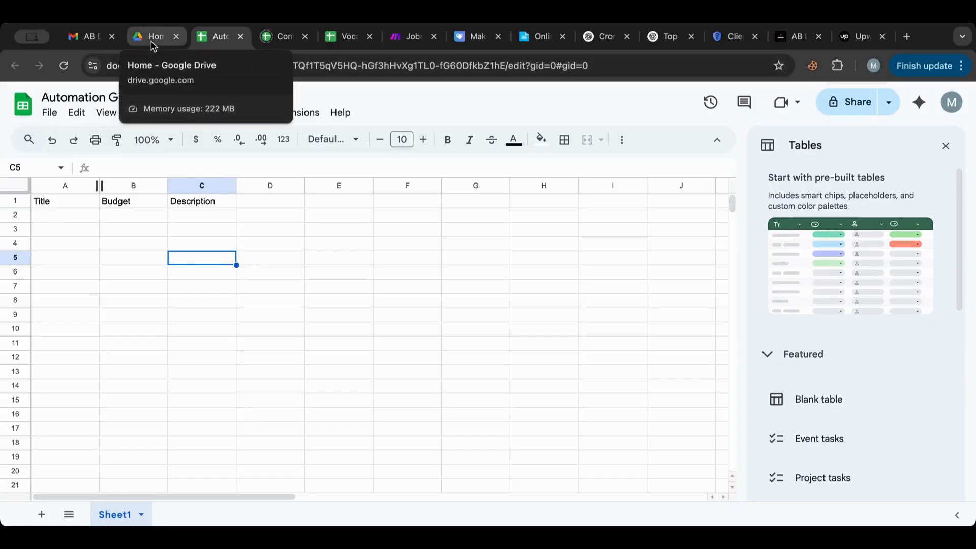
Step: Open Tools 5's operation results and review Operation 6's jobs3 array and description
left_click(398, 46)
left_click(601, 181)
left_click_drag(601, 181, 383, 192)
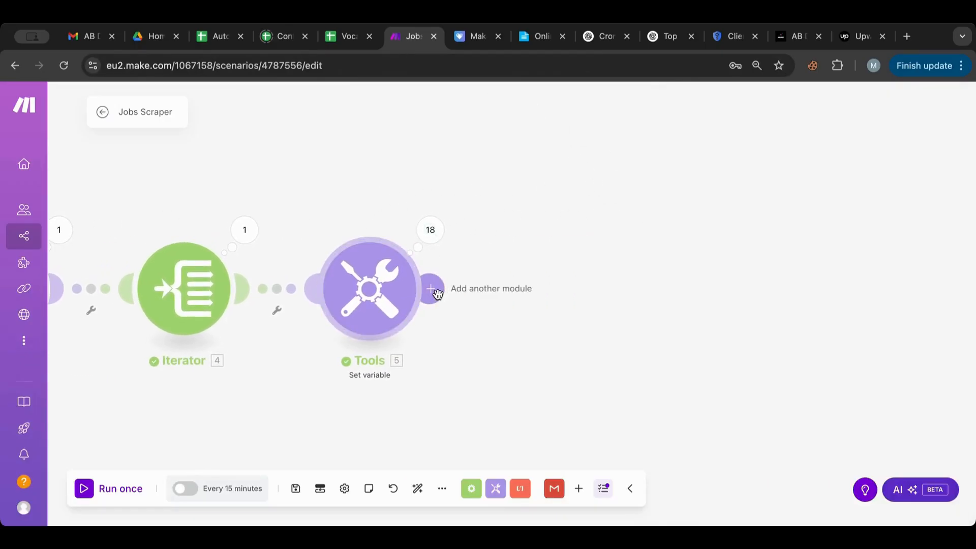
left_click(430, 229)
left_click(511, 248)
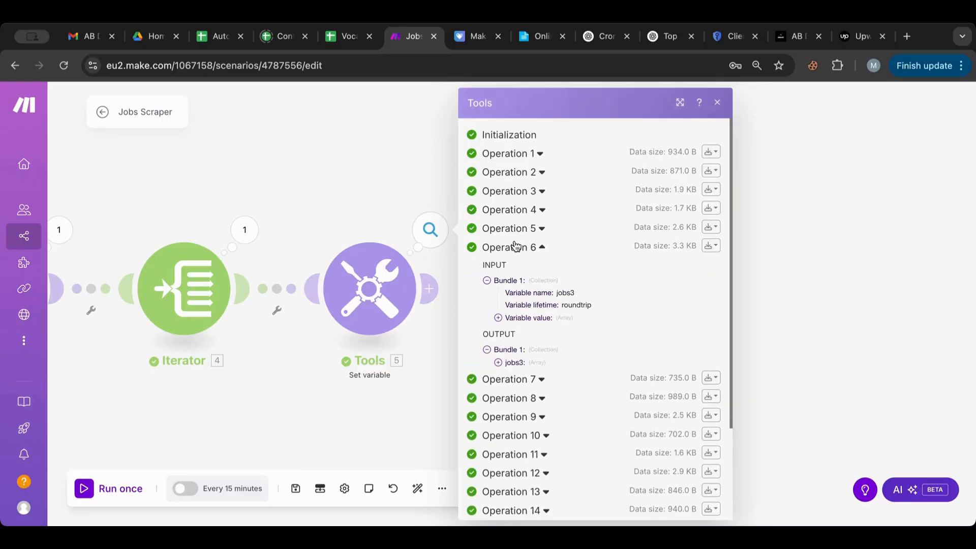
left_click(499, 363)
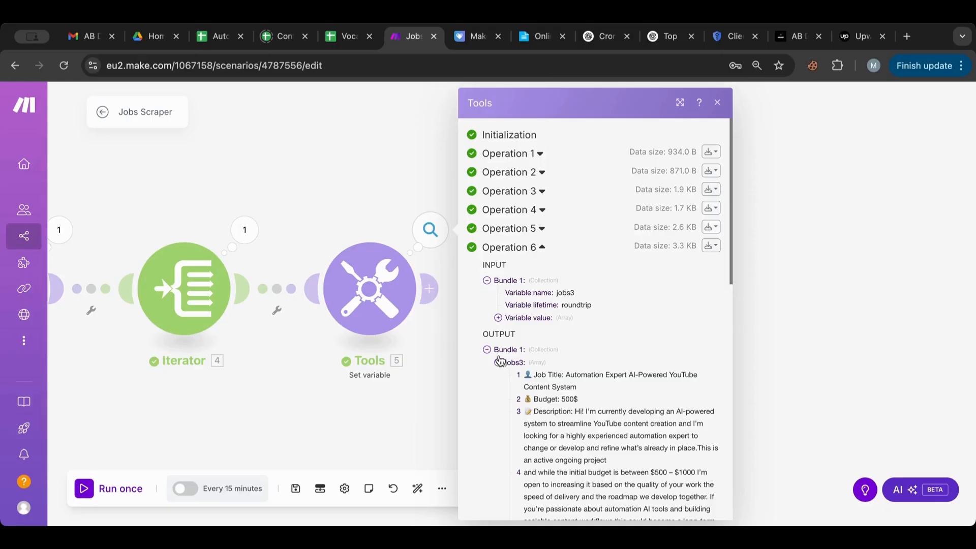
scroll(499, 360, "down", 3)
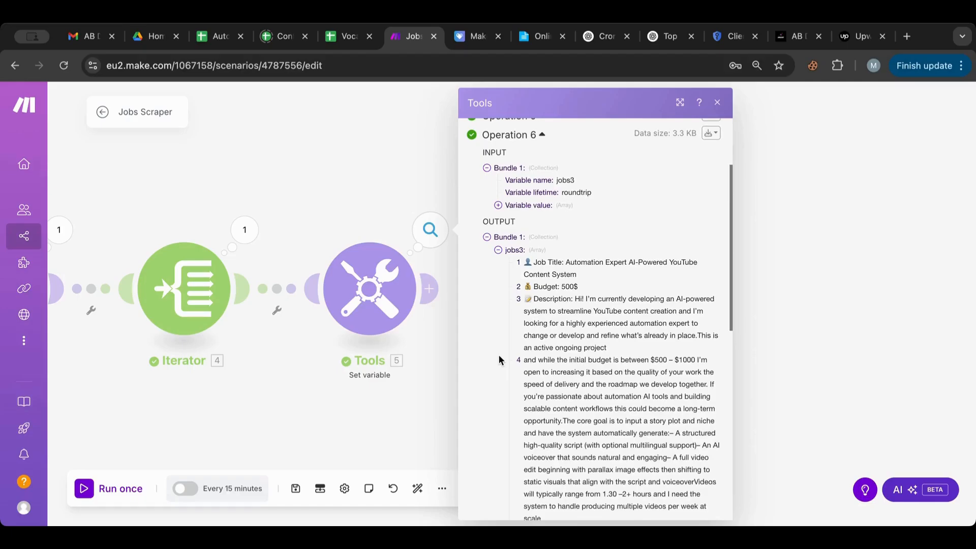
scroll(499, 360, "down", 1)
scroll(499, 360, "down", 2)
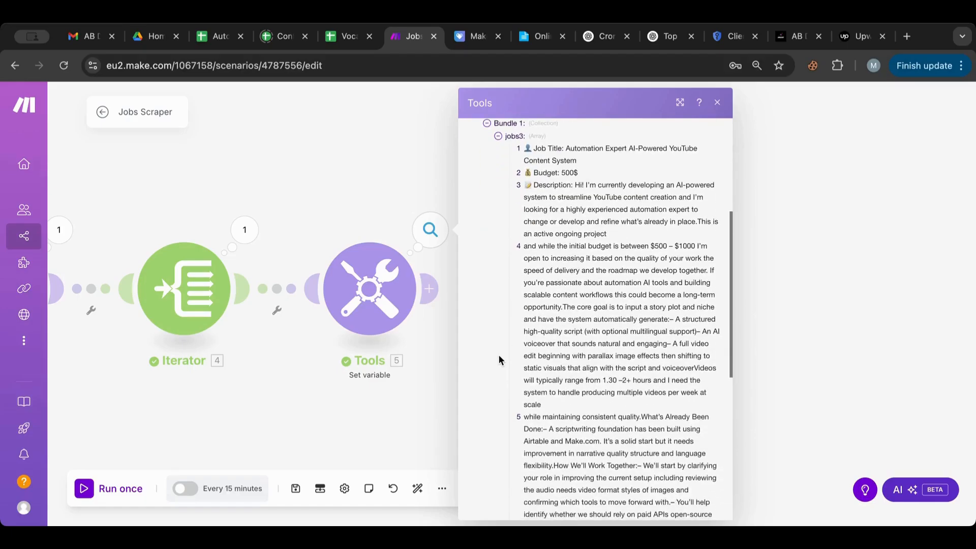
scroll(499, 355, "down", 4)
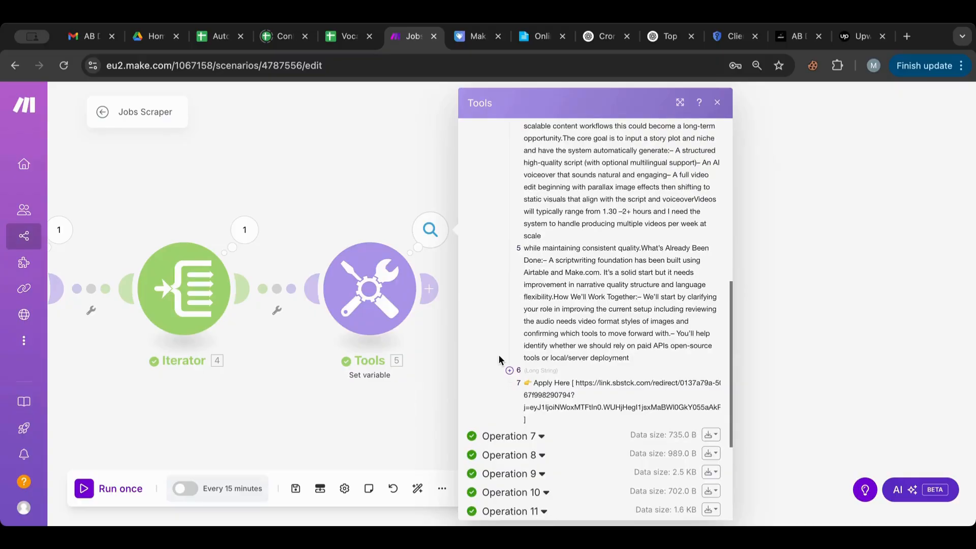
left_click(509, 371)
scroll(508, 377, "down", 8)
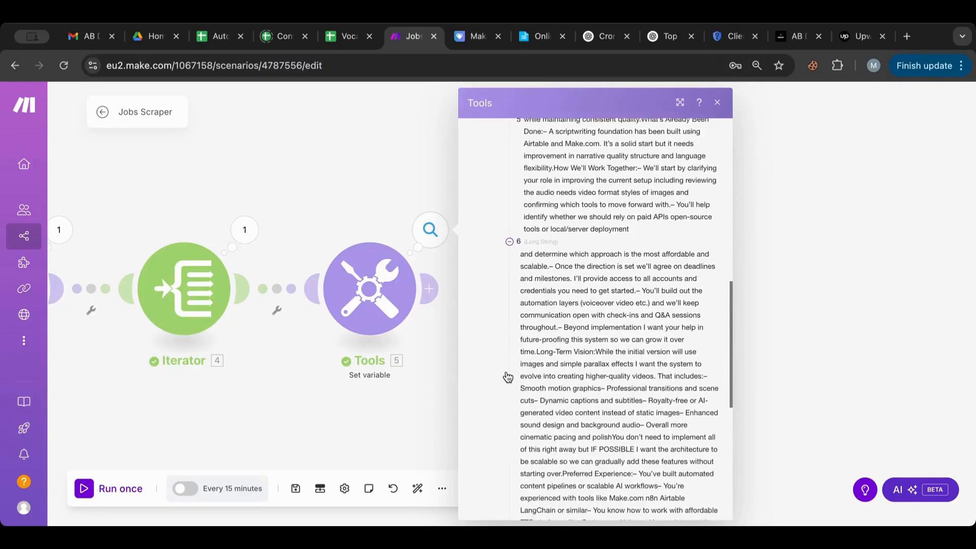
scroll(508, 376, "up", 5)
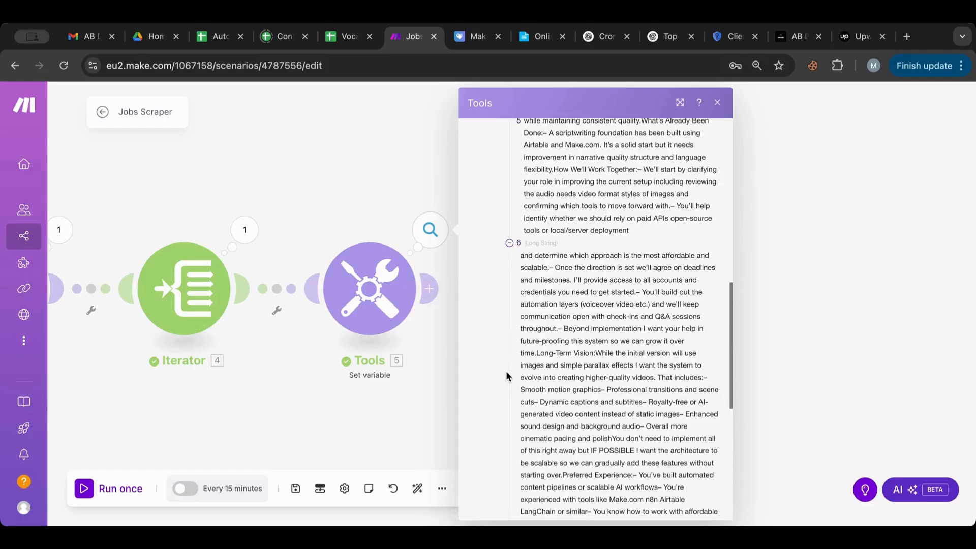
scroll(507, 376, "up", 8)
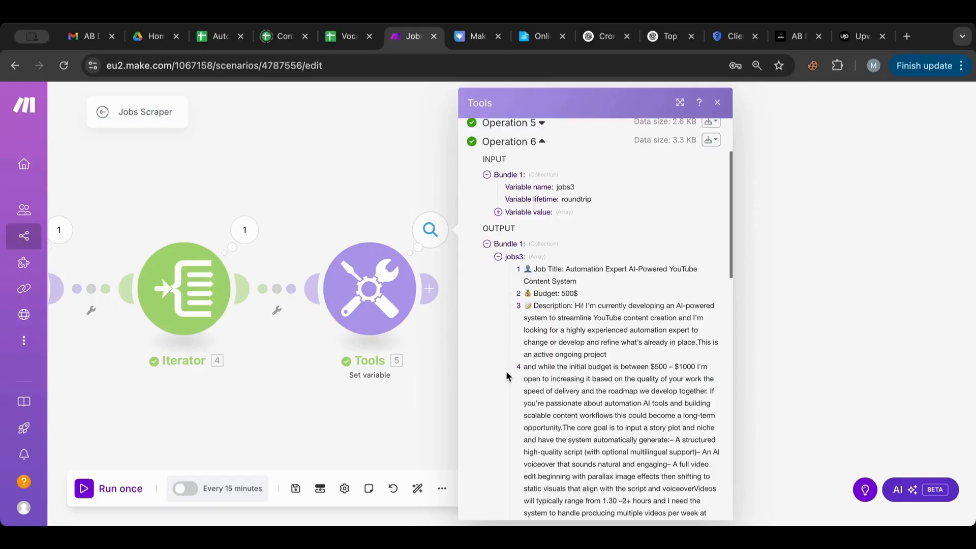
scroll(507, 376, "down", 12)
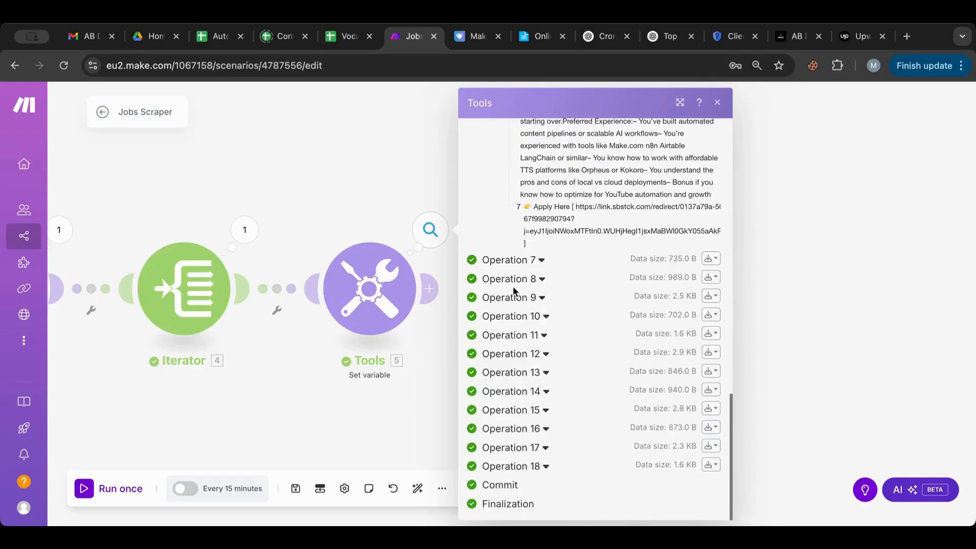
Step: Review the jobs3 outputs of Operations 7, 9 and 10, then close the results
left_click(515, 260)
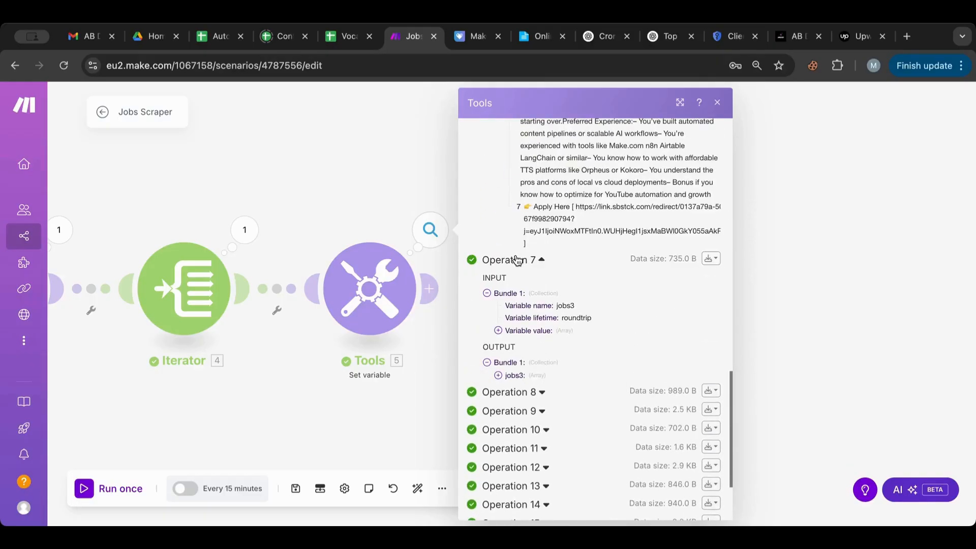
left_click(498, 375)
scroll(499, 381, "down", 3)
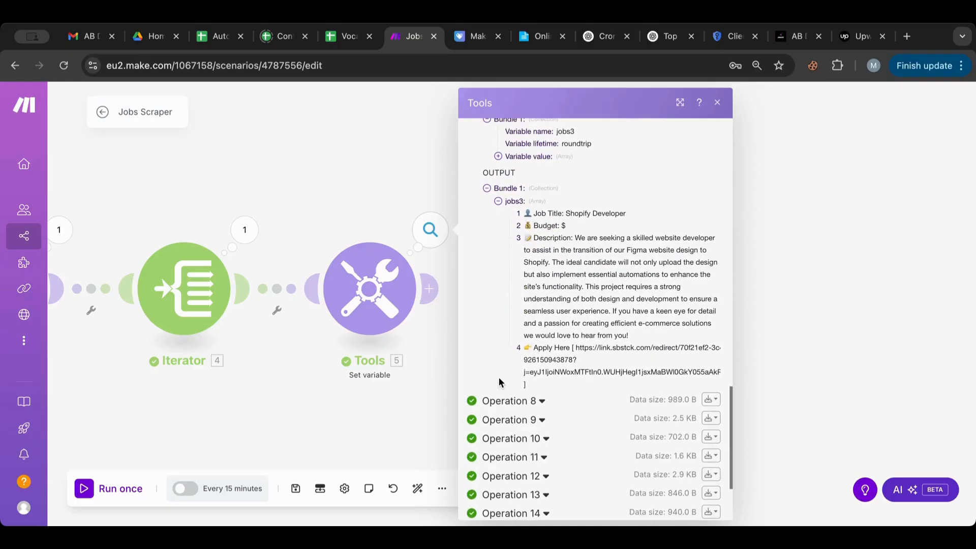
left_click(502, 420)
scroll(500, 414, "down", 2)
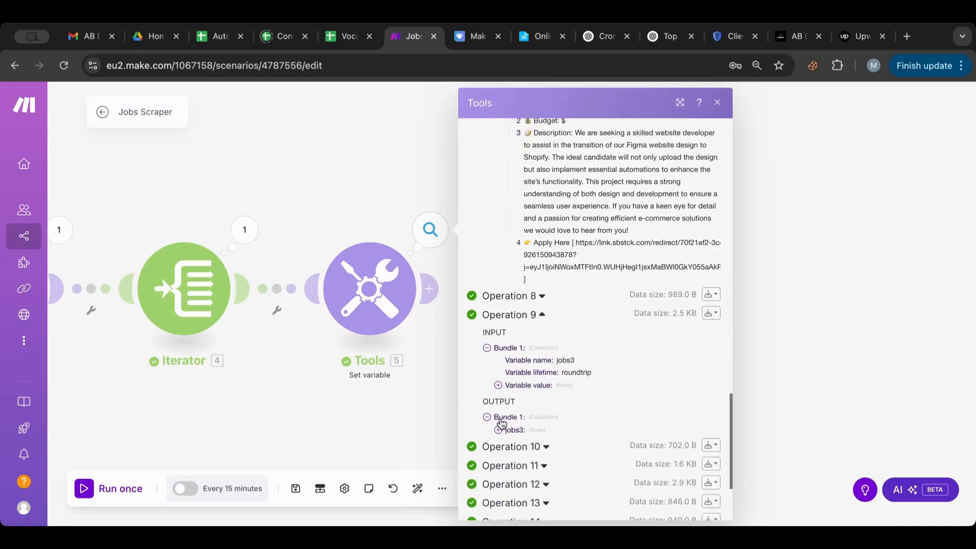
left_click(497, 372)
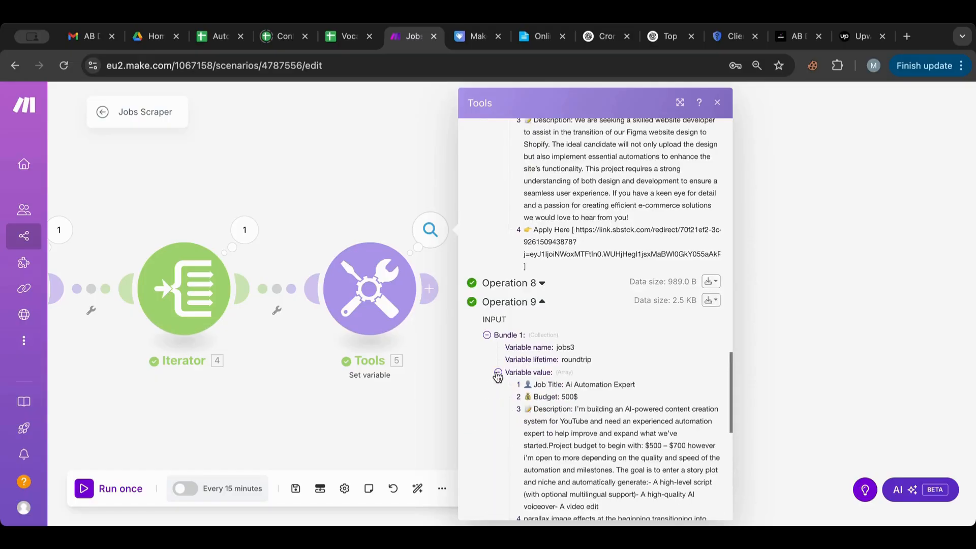
scroll(496, 376, "down", 2)
scroll(497, 376, "down", 2)
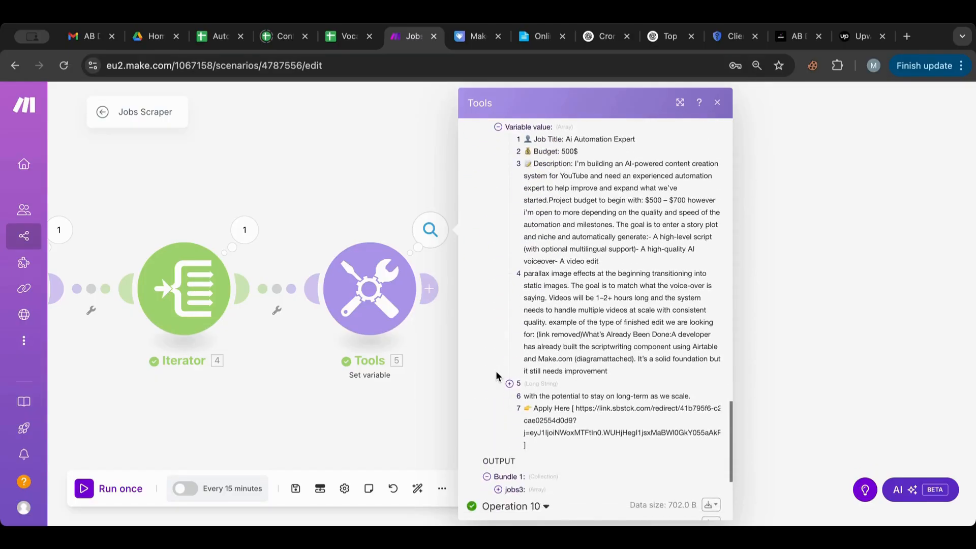
scroll(496, 375, "down", 2)
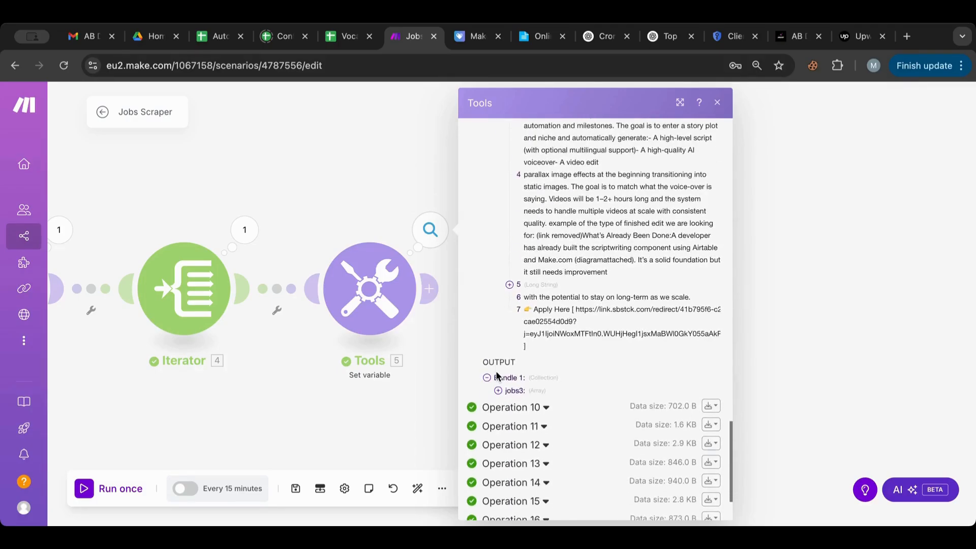
scroll(497, 377, "down", 2)
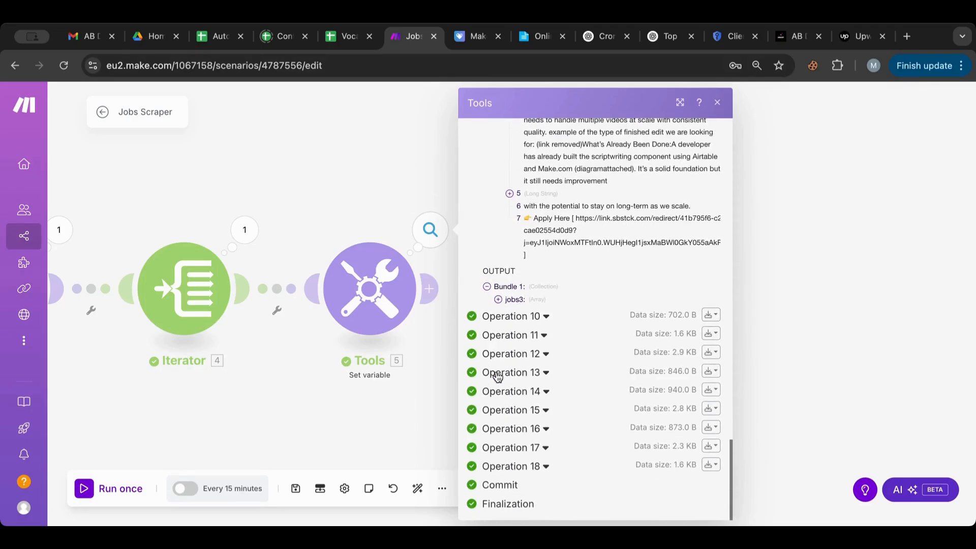
left_click(491, 316)
scroll(494, 319, "down", 2)
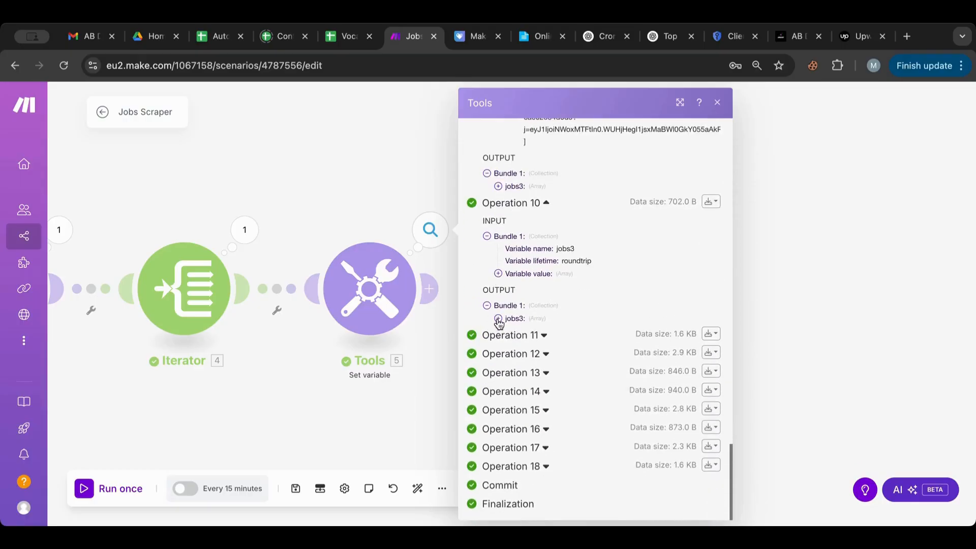
left_click(498, 319)
scroll(498, 321, "down", 2)
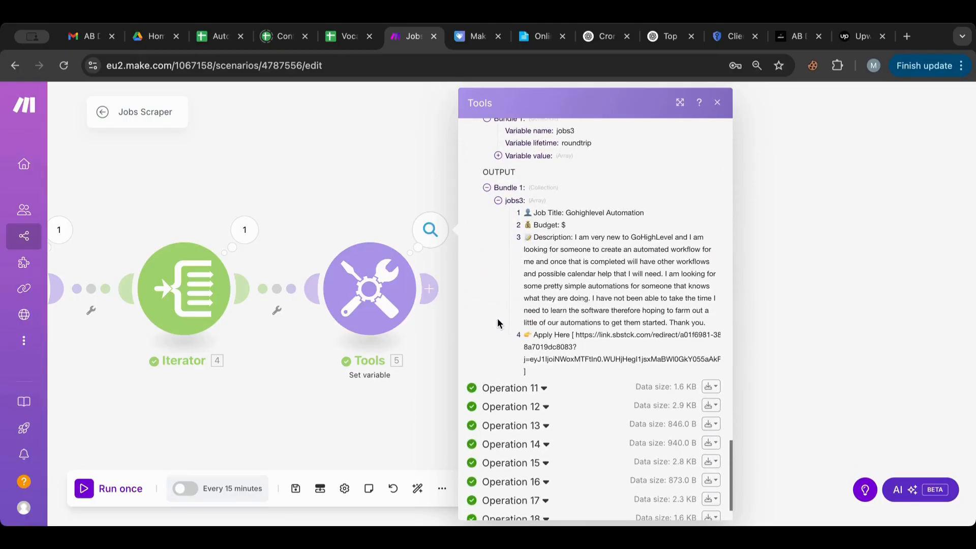
scroll(499, 322, "down", 1)
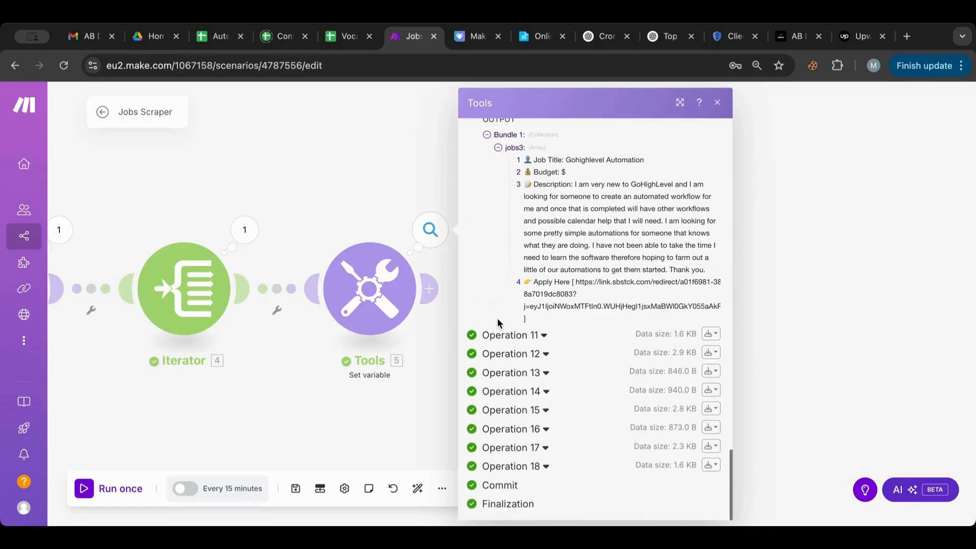
left_click(335, 187)
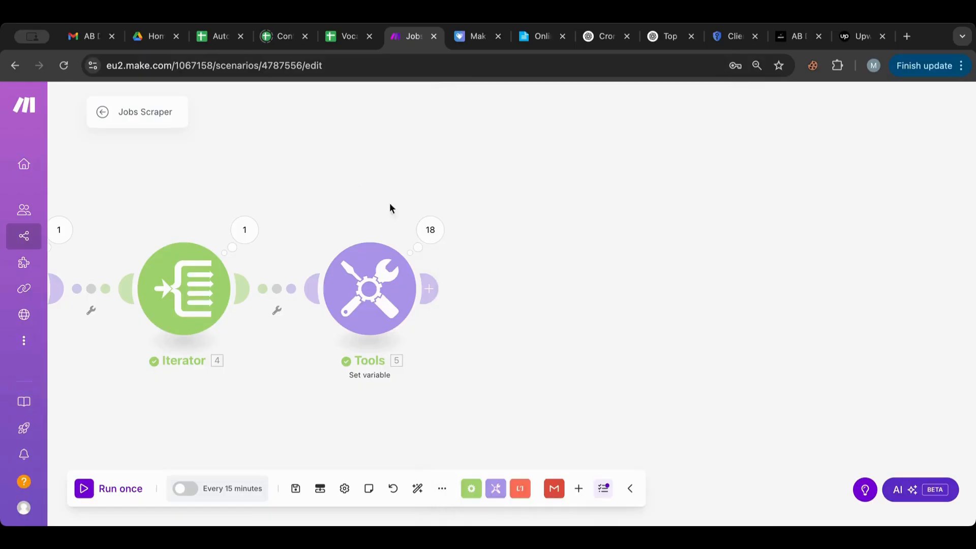
Step: Add a Google Sheets 'Add a Row' module after the Tools module
left_click(431, 288)
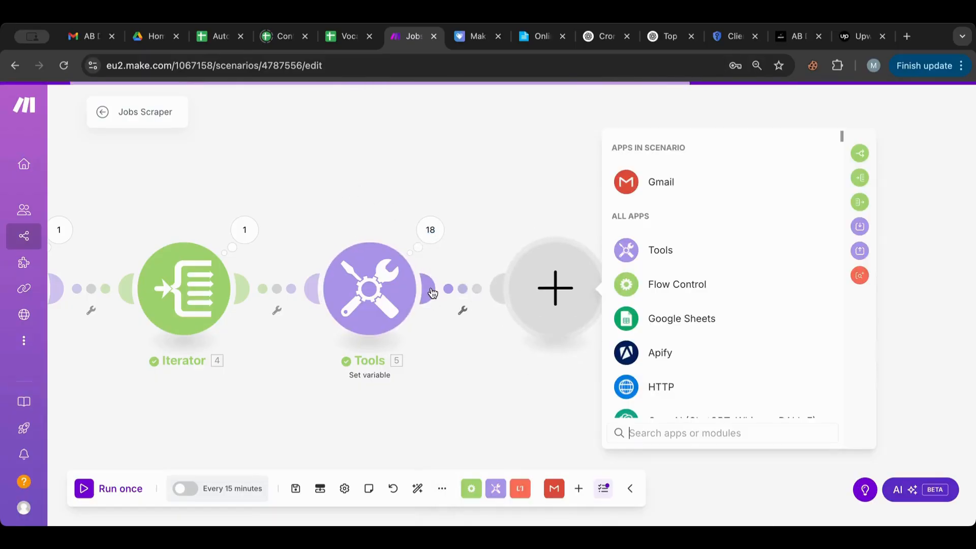
type("sheet")
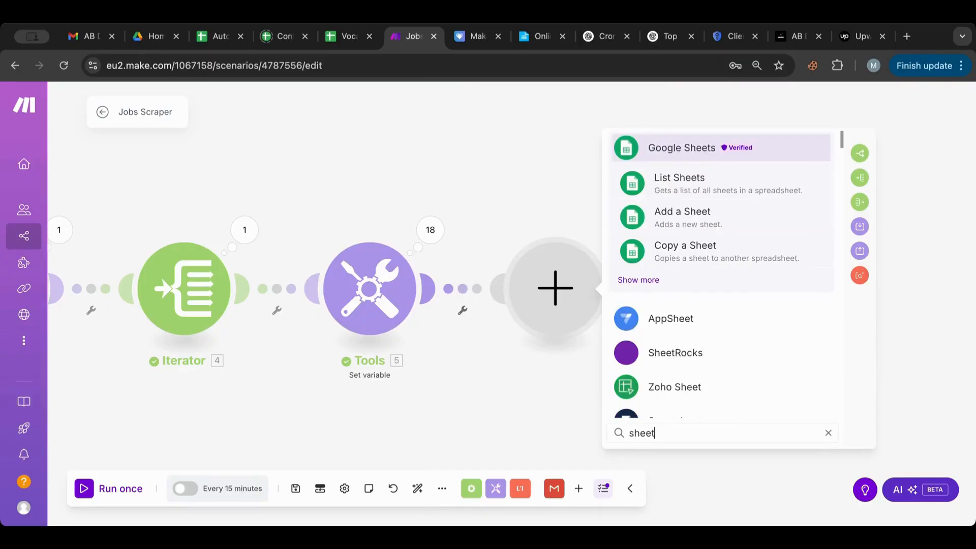
left_click(641, 280)
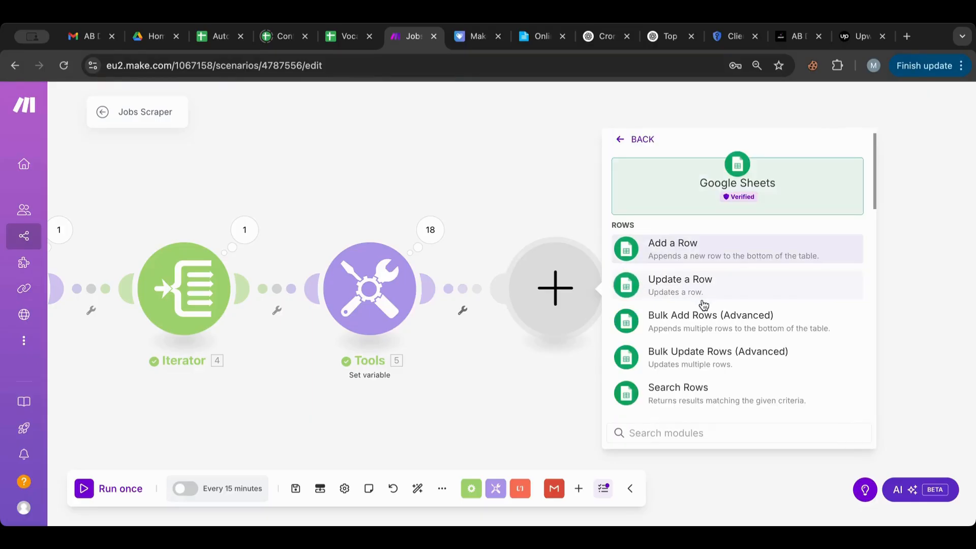
left_click(704, 249)
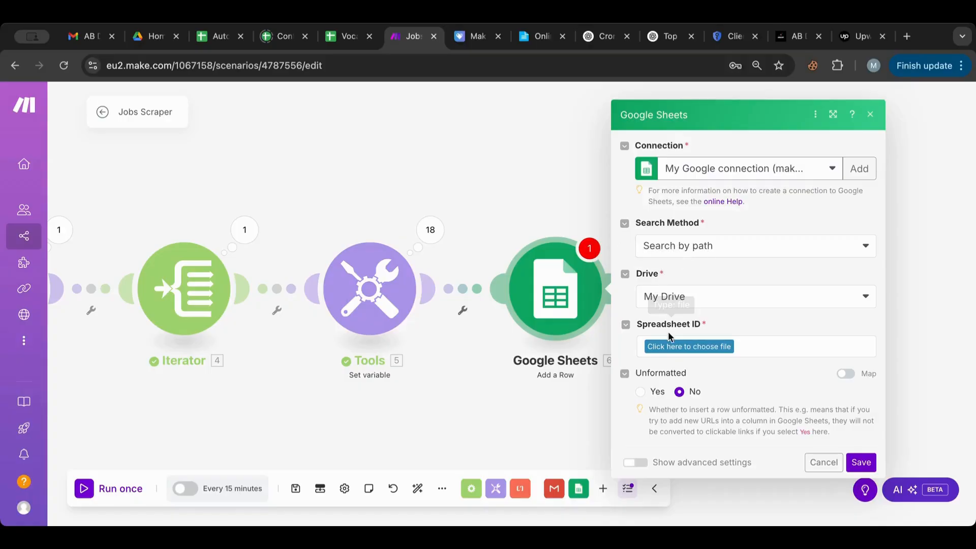
Step: Target Sheet1 of the Automation Gigs spreadsheet
left_click(667, 349)
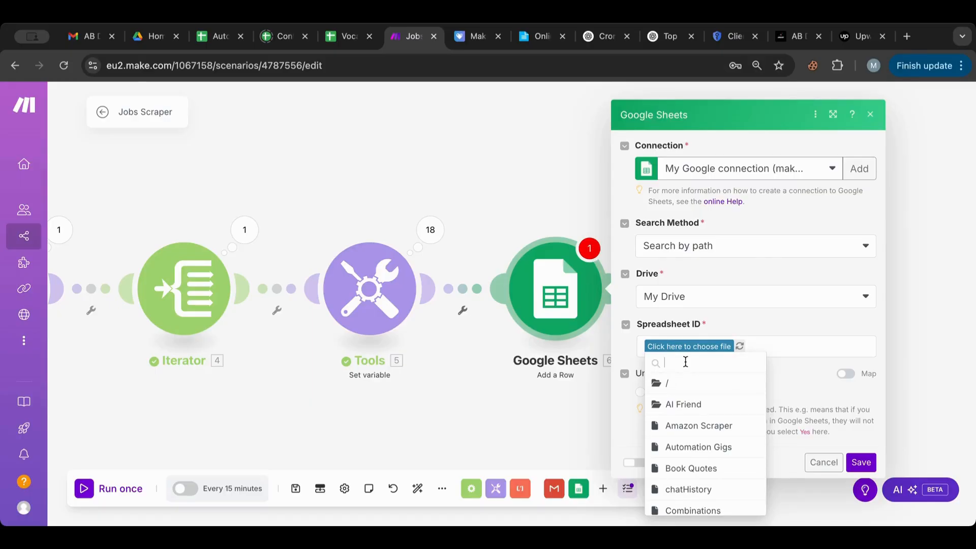
type("au")
left_click(712, 385)
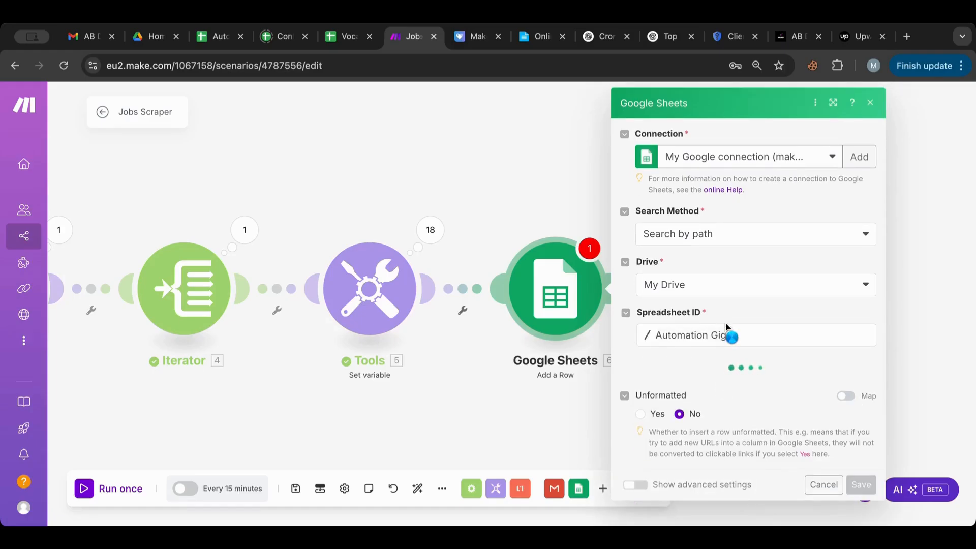
left_click(688, 385)
left_click(671, 397)
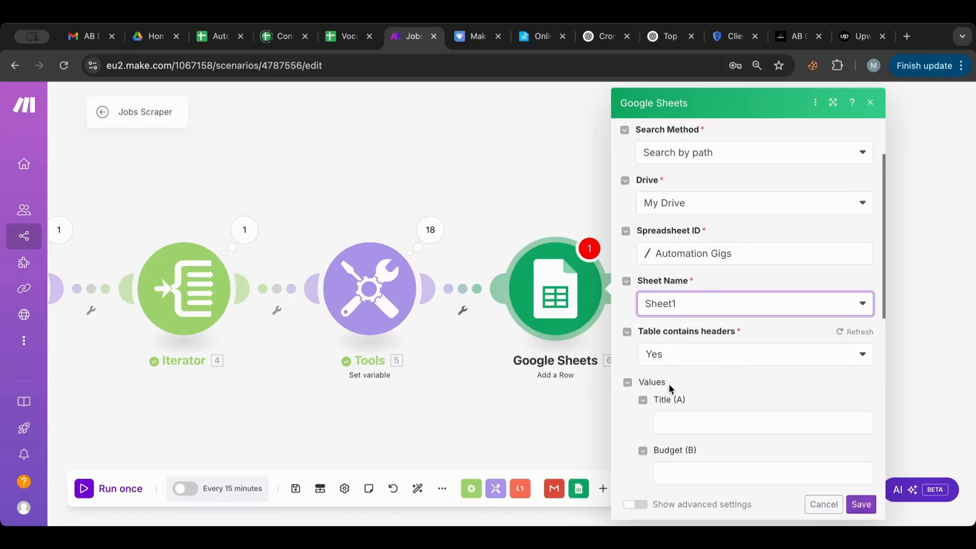
Step: Map jobs3 item [1] from the Tools module into the Title (A) column and save
scroll(669, 383, "down", 4)
left_click(674, 230)
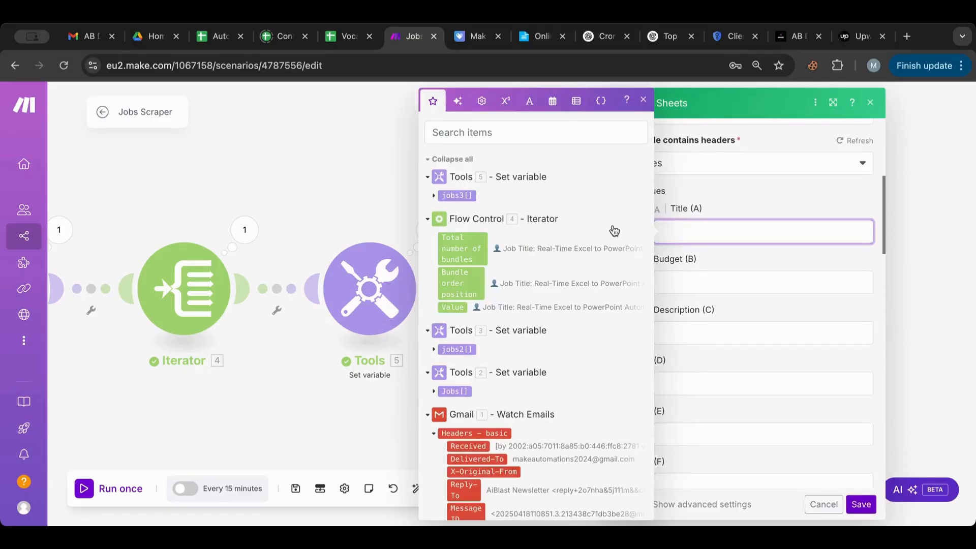
left_click(435, 198)
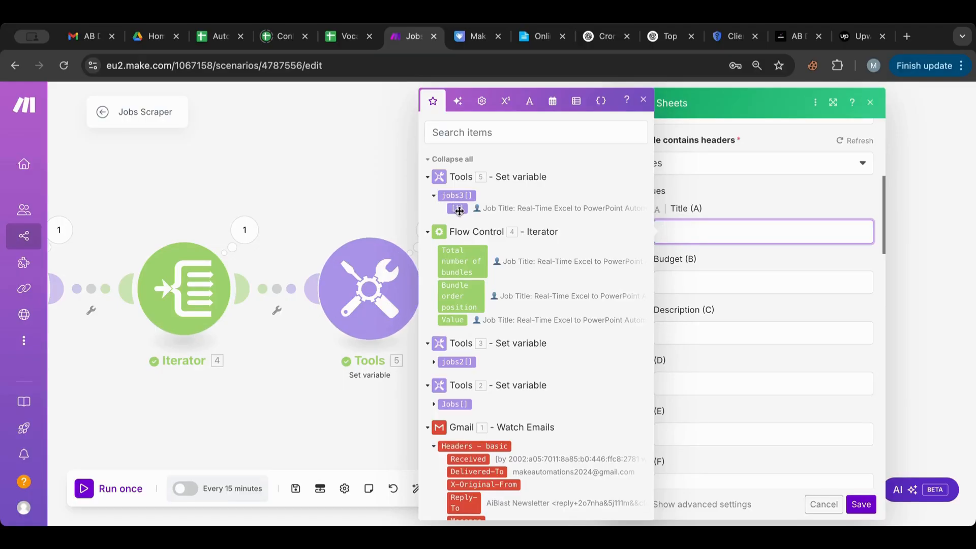
left_click_drag(459, 211, 407, 209)
left_click(862, 505)
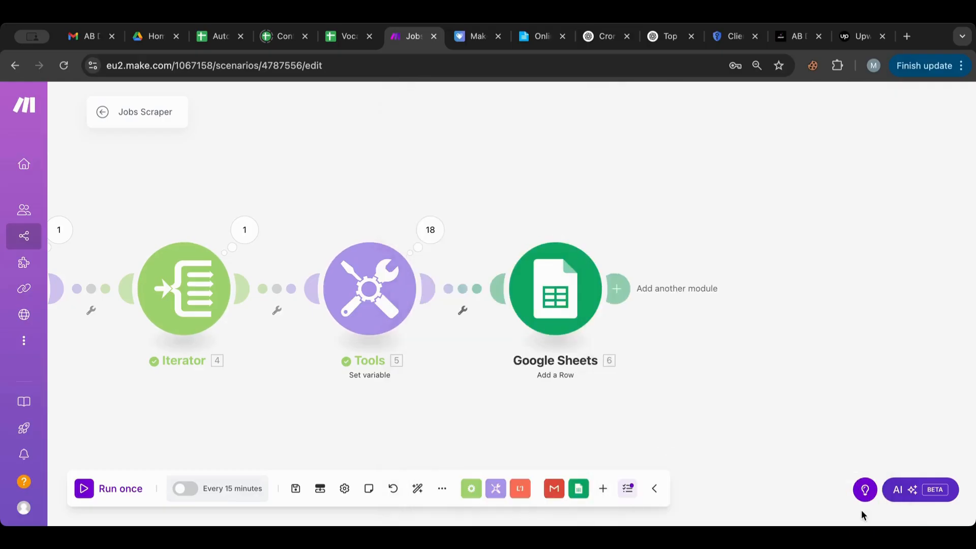
Step: Inspect the Tools module's Operation 1 output with the jobs3 array expanded
left_click(431, 230)
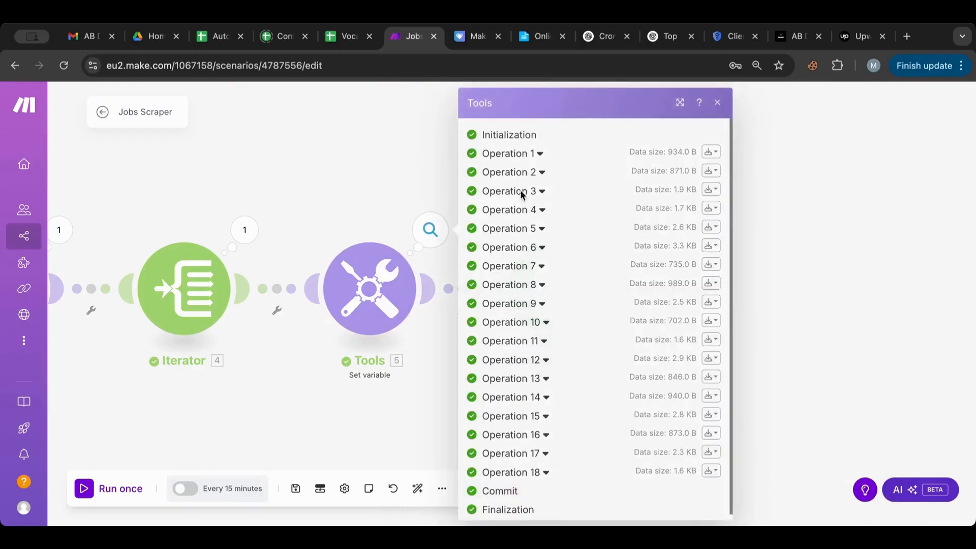
left_click(538, 153)
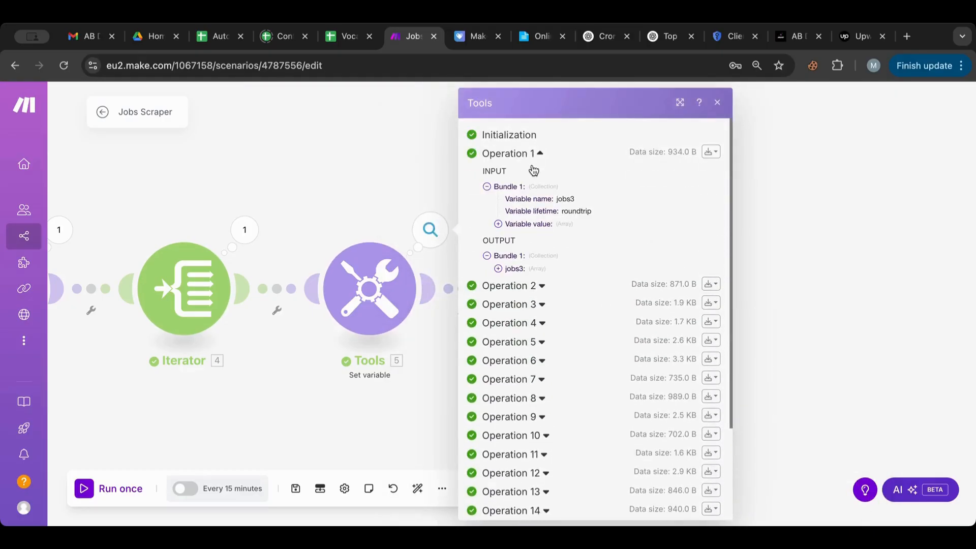
left_click(498, 269)
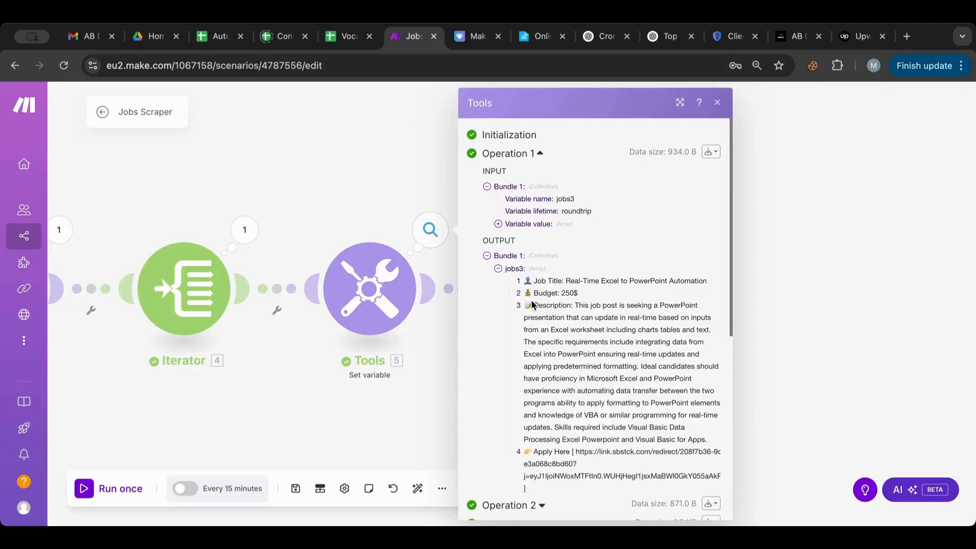
Step: Reopen the Google Sheets module and map jobs3[1] into Title (A)
left_click(831, 335)
left_click(545, 333)
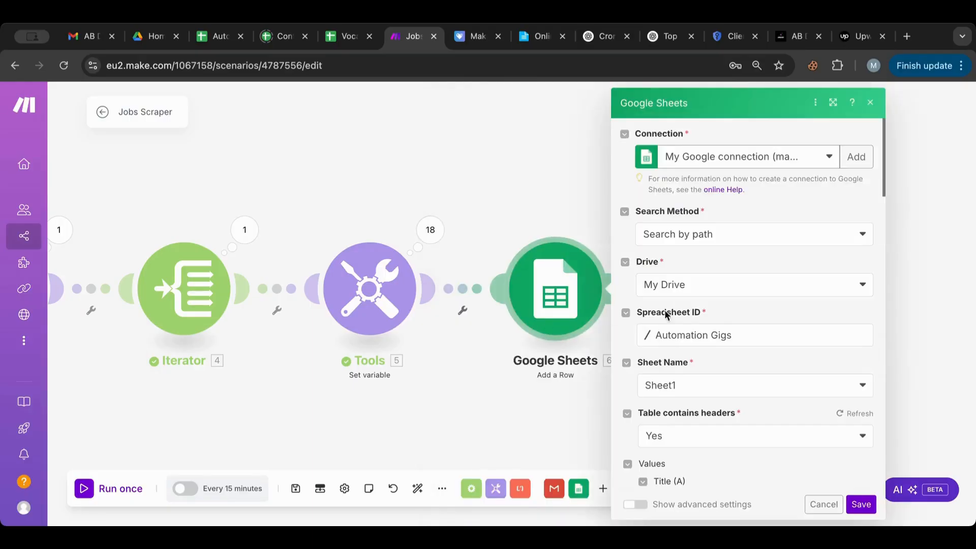
scroll(752, 360, "down", 6)
left_click(676, 163)
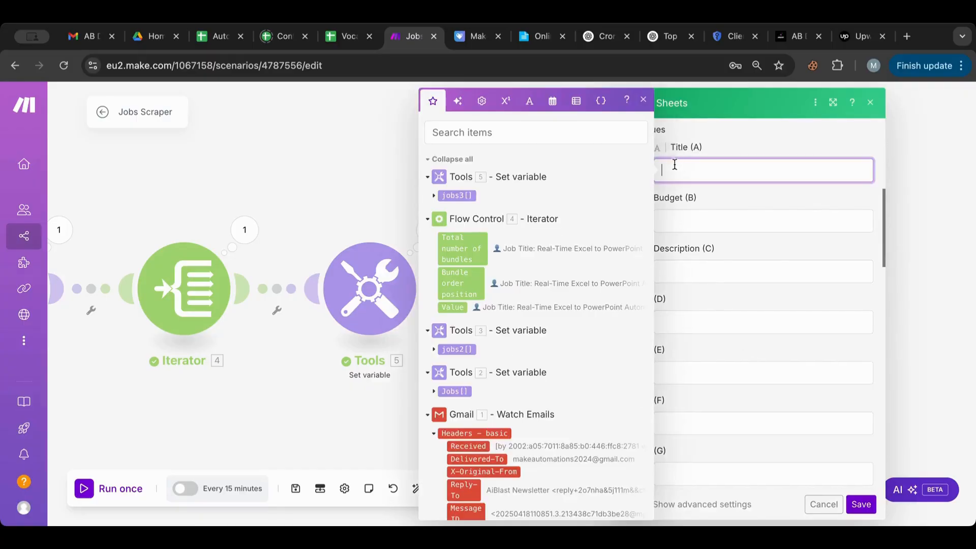
left_click(433, 196)
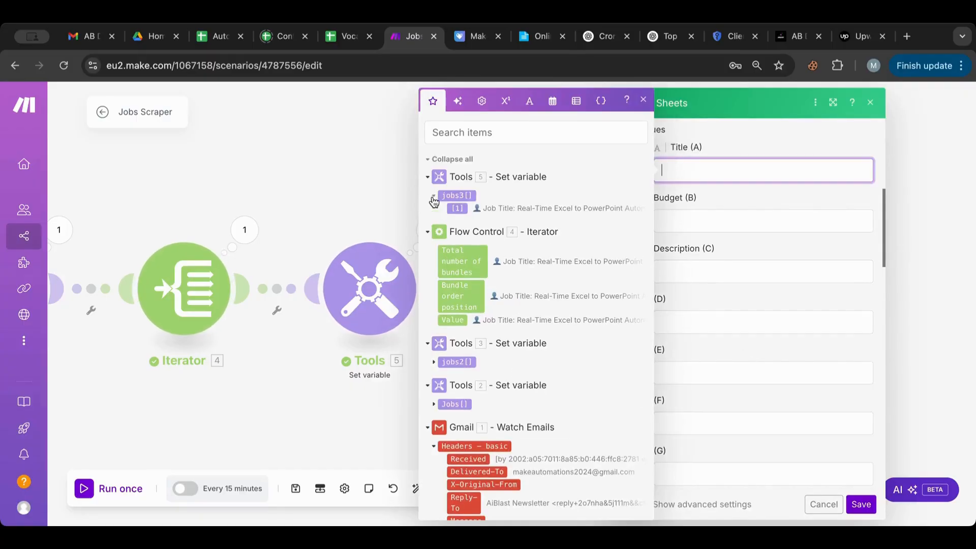
left_click(457, 209)
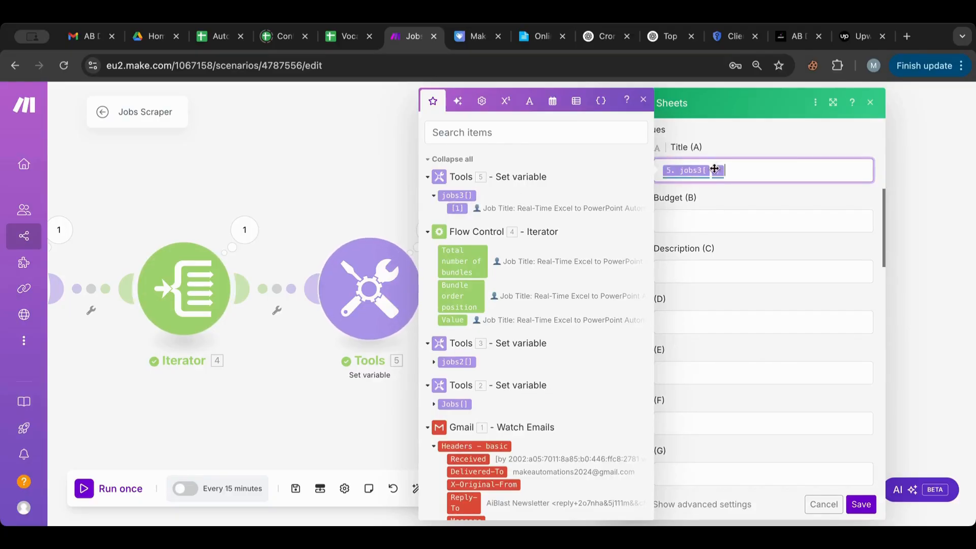
type("1")
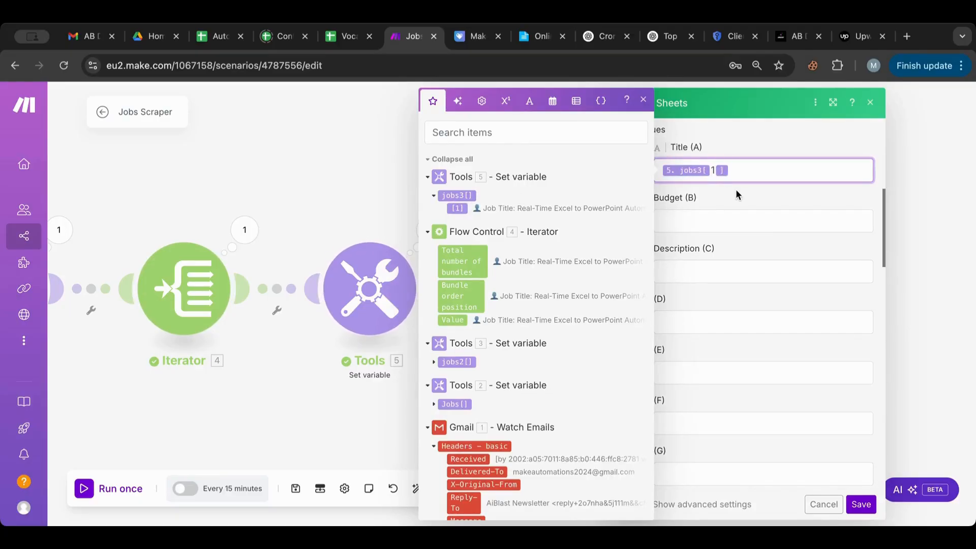
Step: Map jobs3[2] into Budget (B) and jobs3[3] into Description (C), then save
left_click(718, 217)
type("5. jobs3[1]")
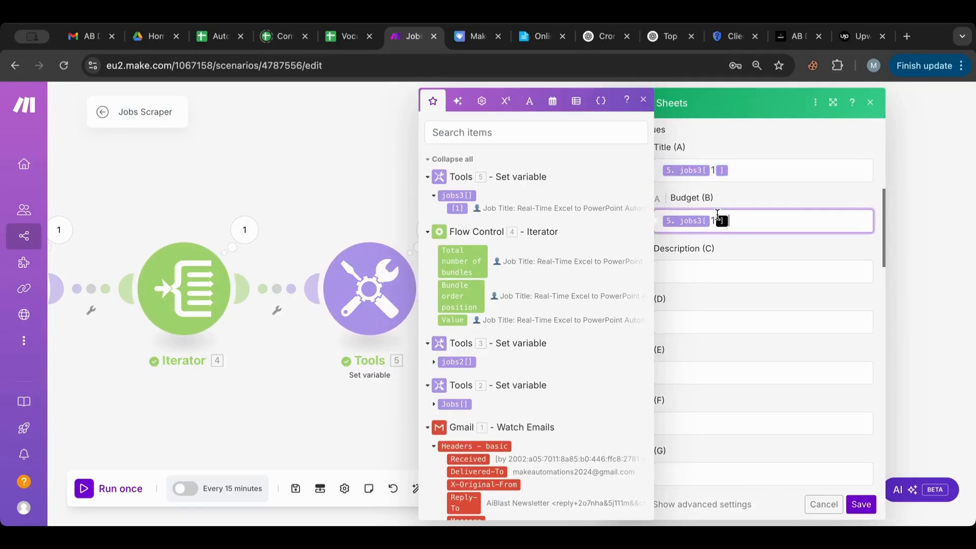
key("BackSpace")
type("2")
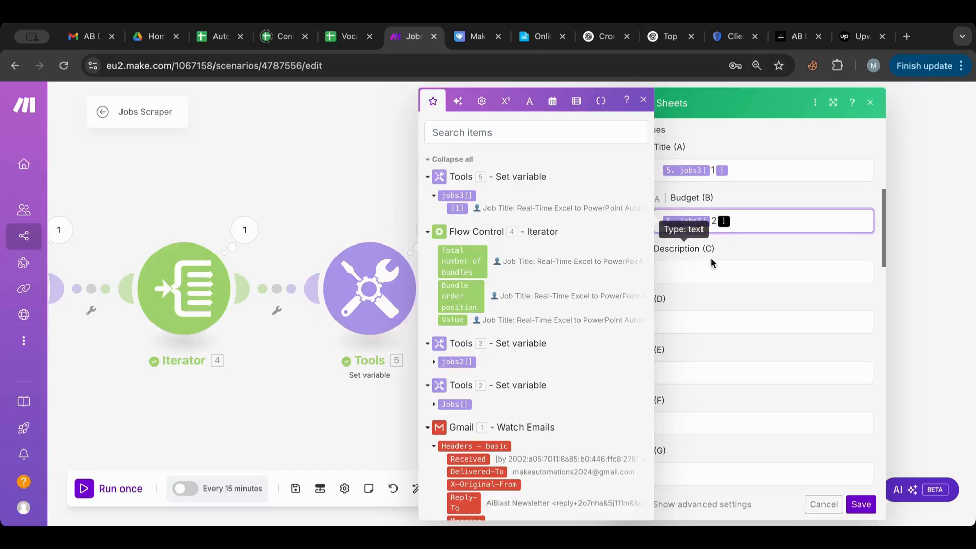
left_click(712, 272)
type("5. jobs3[1]")
key("BackSpace")
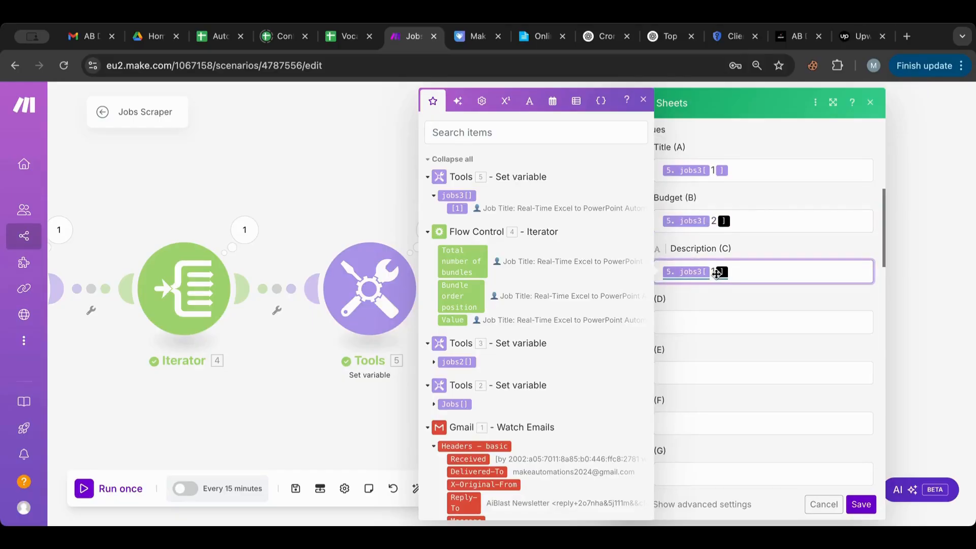
type("3")
left_click(708, 315)
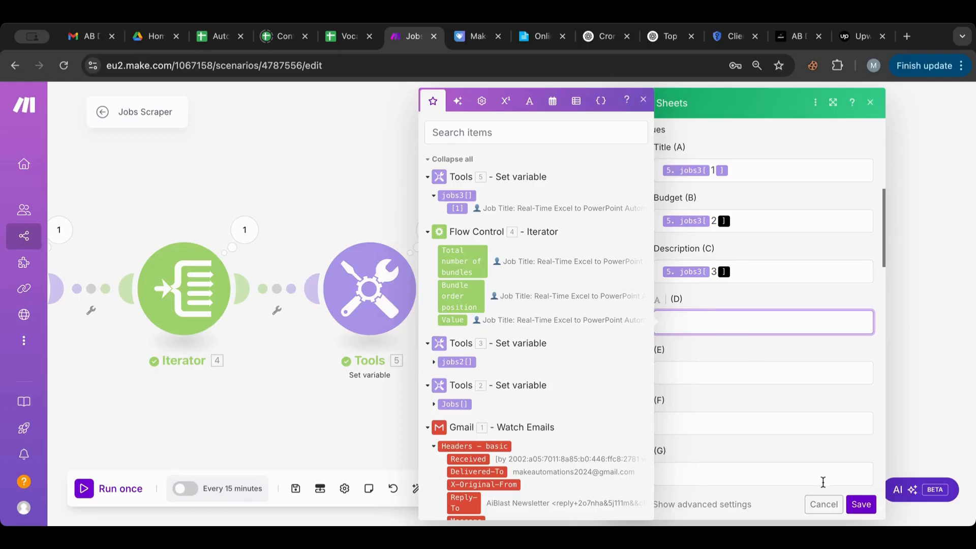
left_click(860, 504)
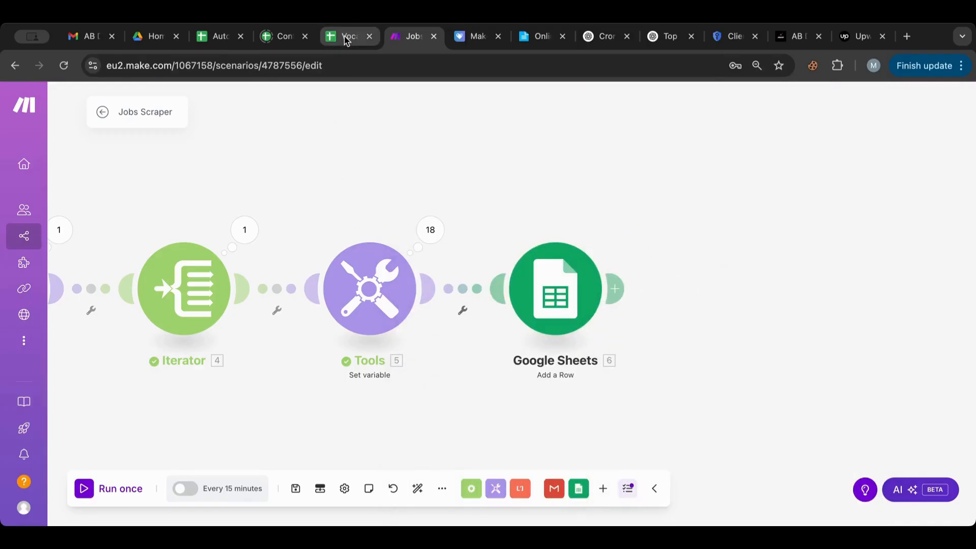
Step: Enter the header 'Link' in cell D1 of the Automation Gigs sheet, then return to Make.com
left_click(209, 37)
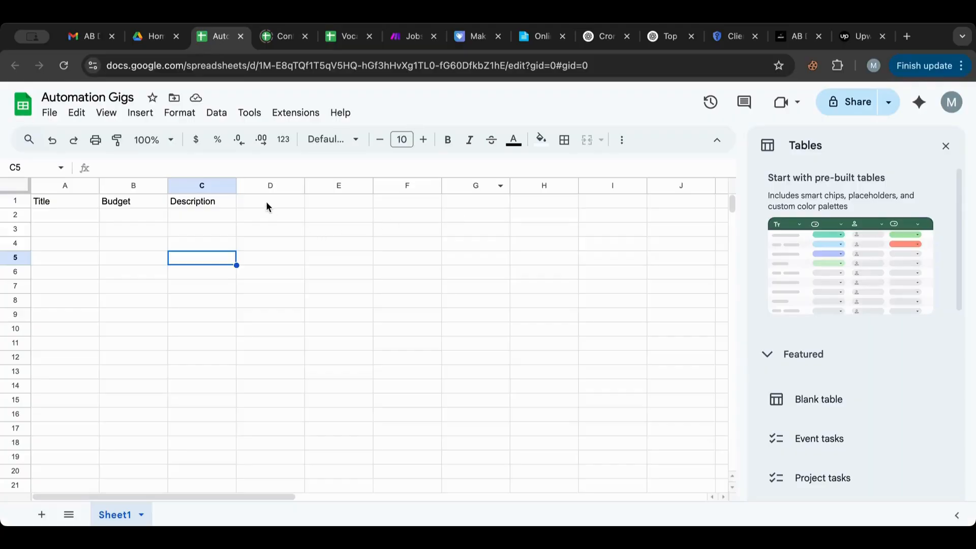
double_click(267, 202)
type("Link")
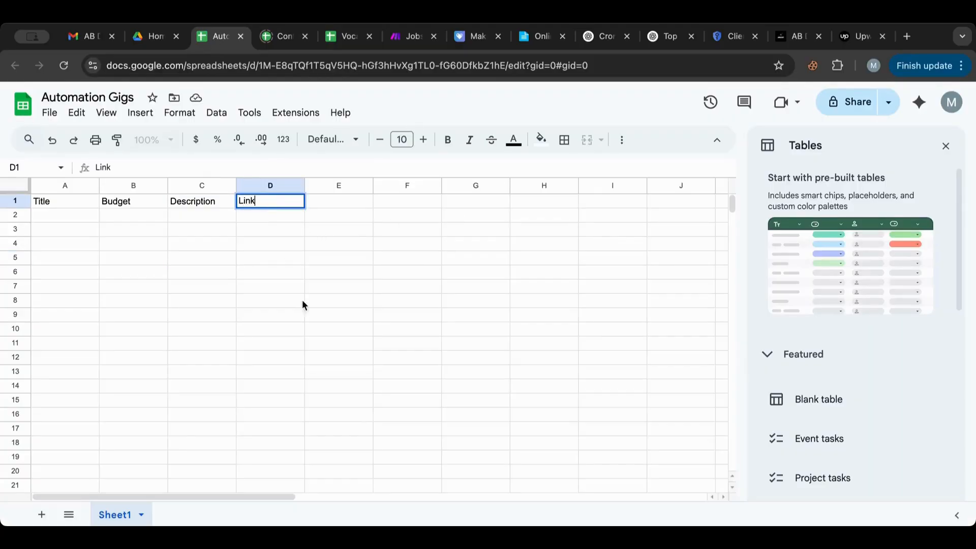
left_click(309, 314)
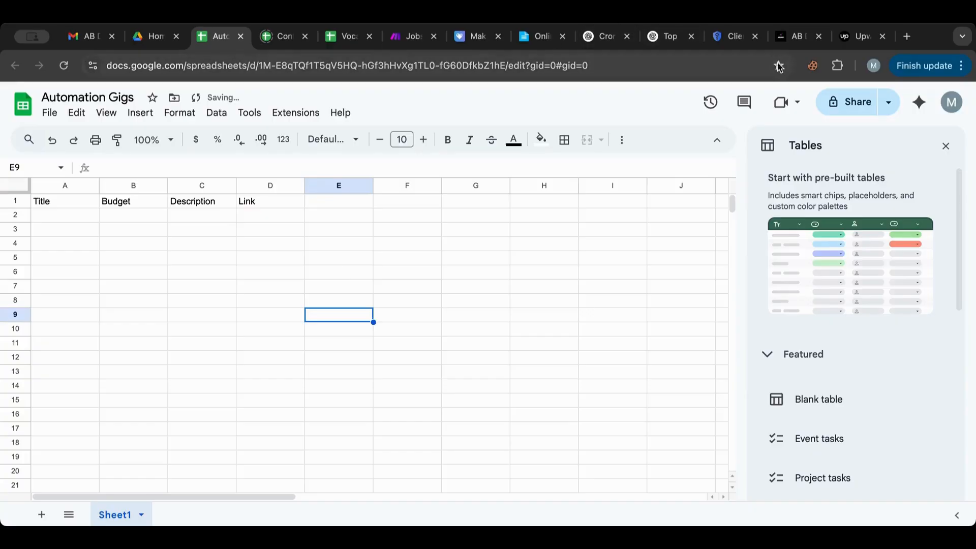
left_click(401, 40)
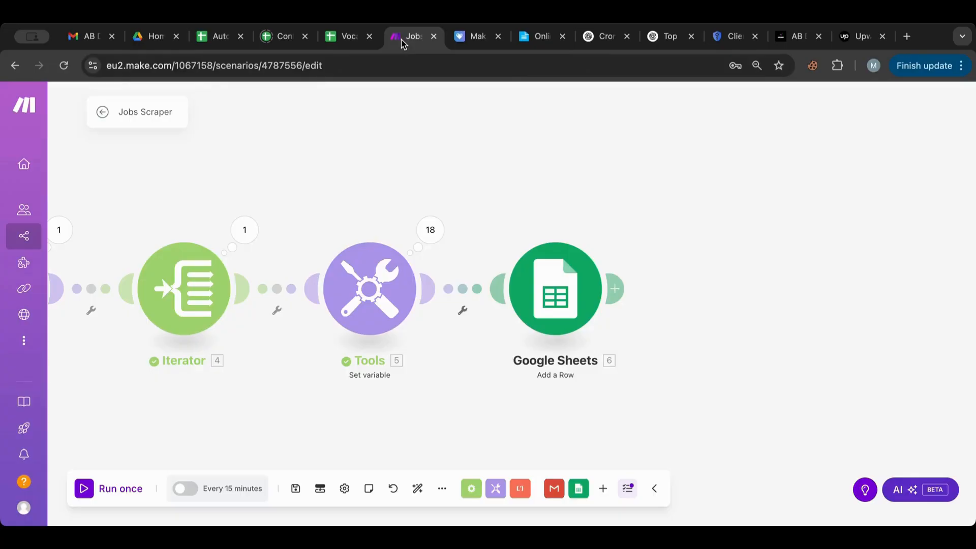
Step: Map jobs3[4] into the Link (D) column of the Add a Row module and save
left_click(590, 290)
scroll(861, 216, "down", 3)
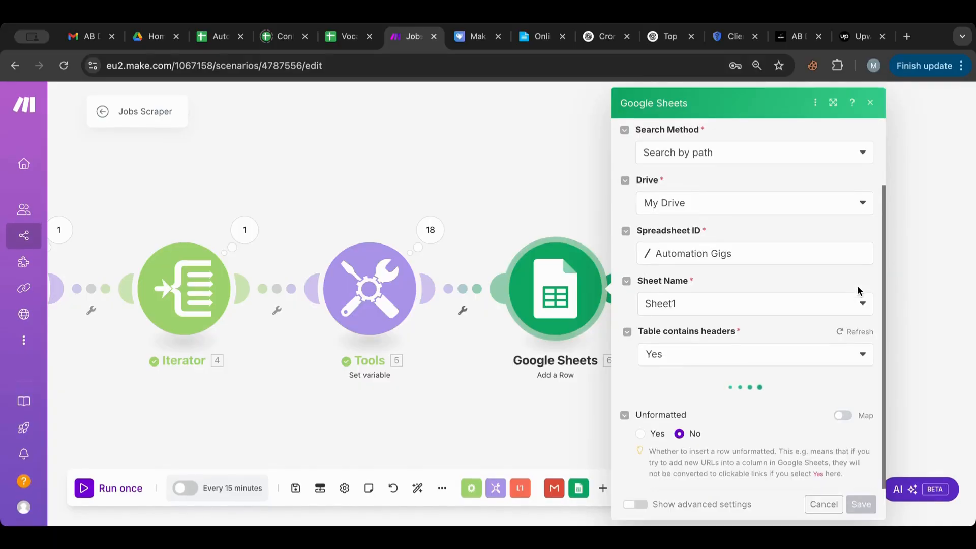
scroll(857, 290, "down", 5)
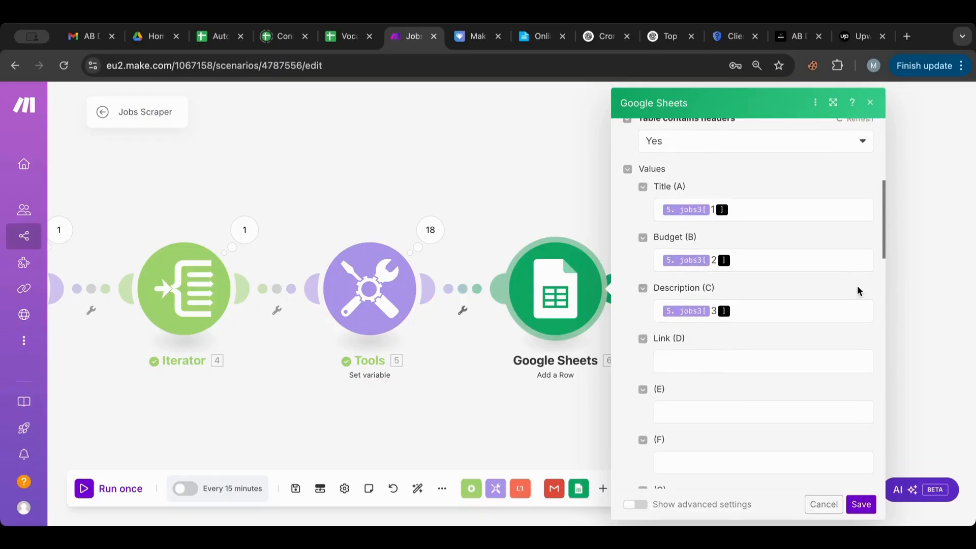
left_click(747, 312)
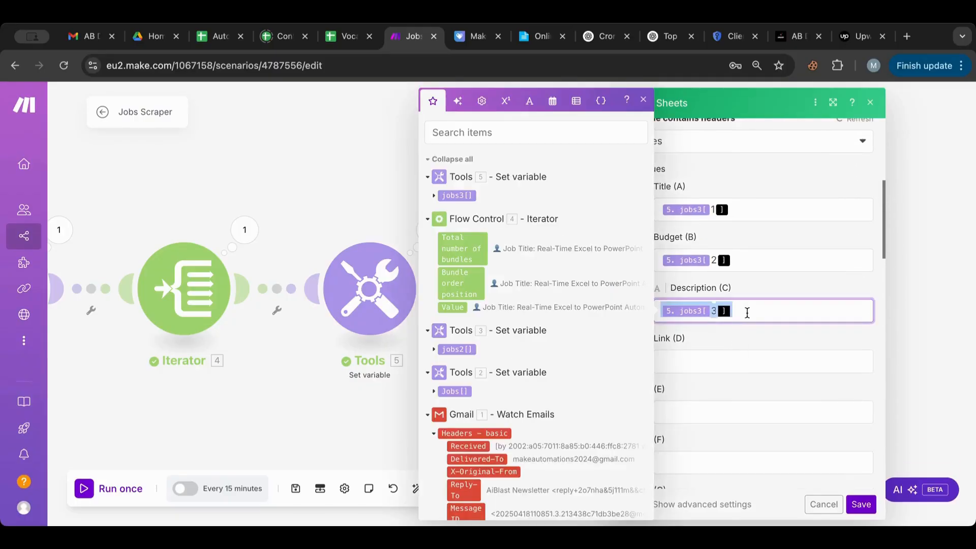
left_click(737, 353)
type("5. jobs3[3]")
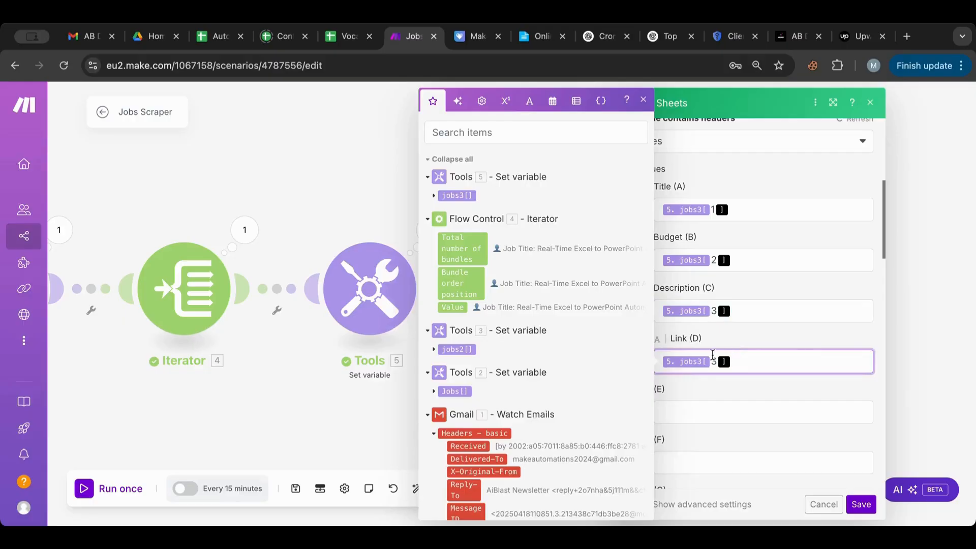
key("BackSpace")
type("4")
left_click(766, 393)
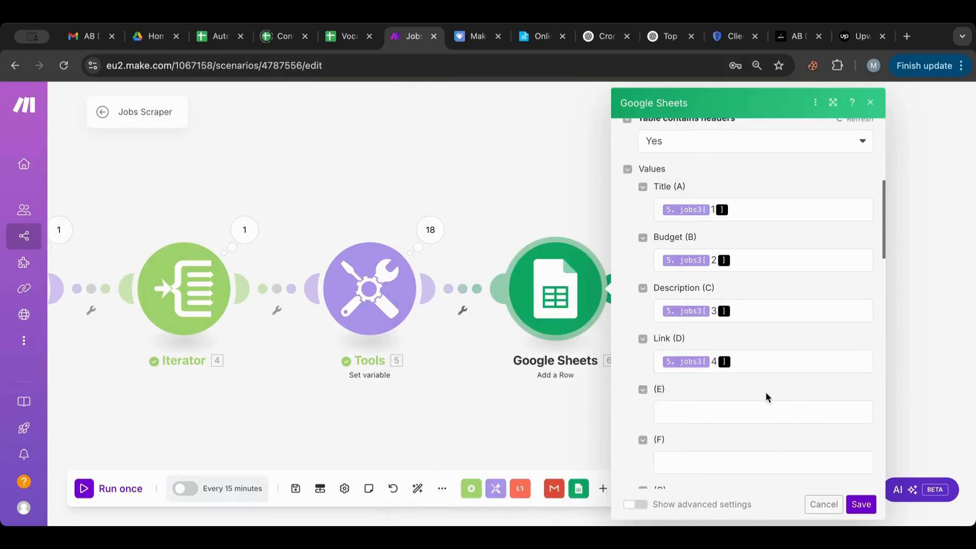
left_click(855, 505)
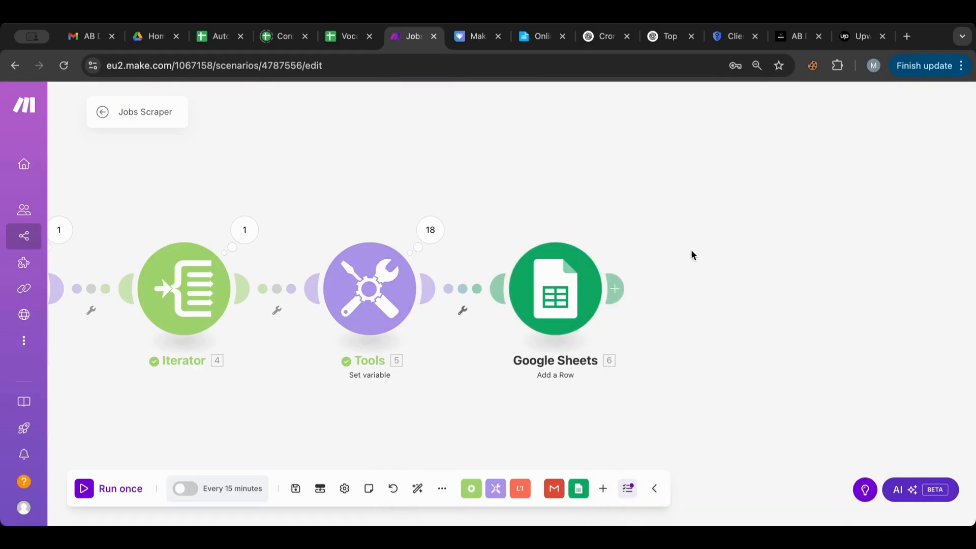
Step: Start the Gmail trigger from the earlier newsletter email, run the scenario once, and check the sheet
scroll(692, 254, "left", 10)
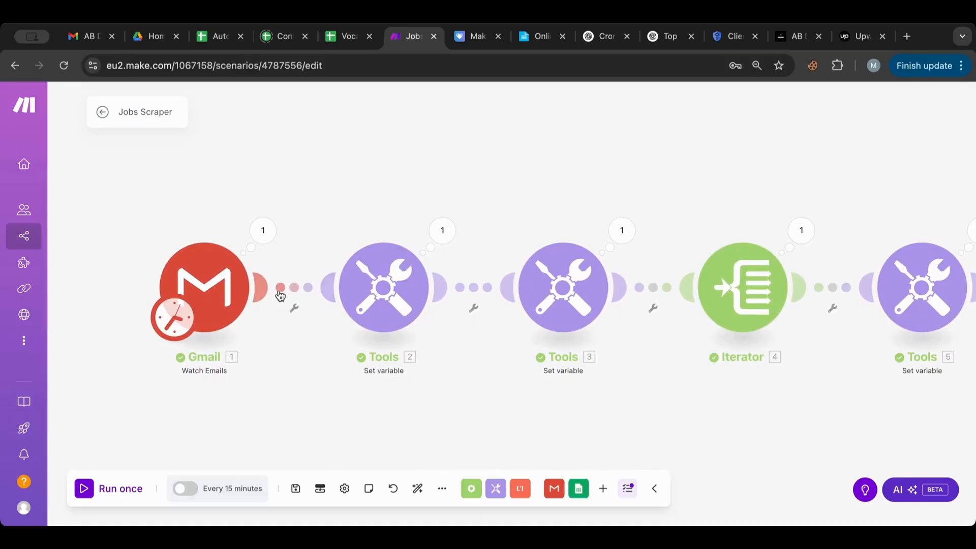
right_click(239, 280)
left_click(262, 322)
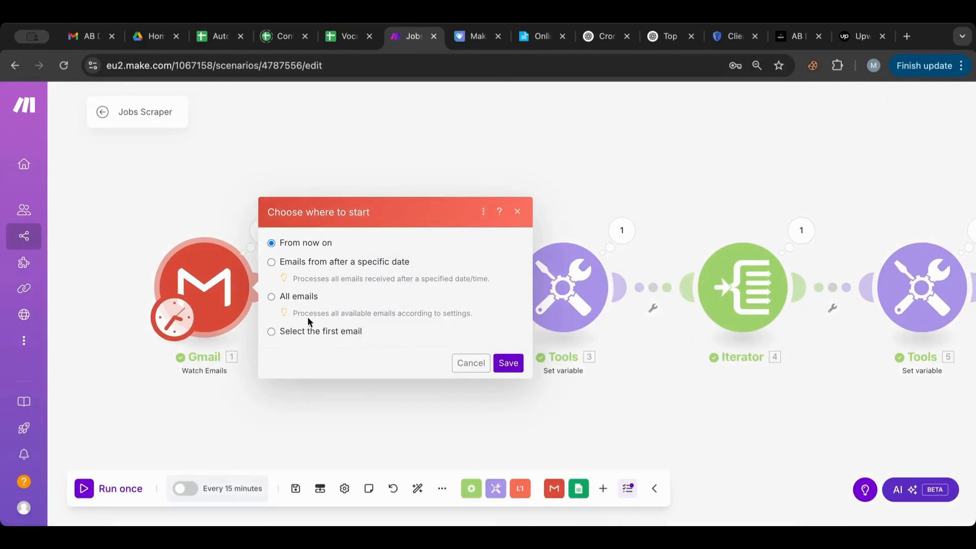
left_click(331, 331)
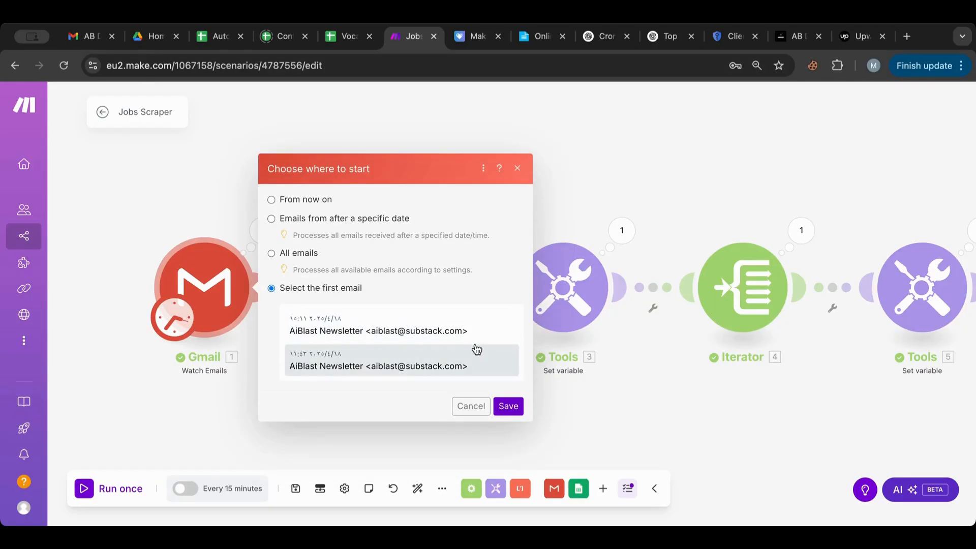
left_click(407, 339)
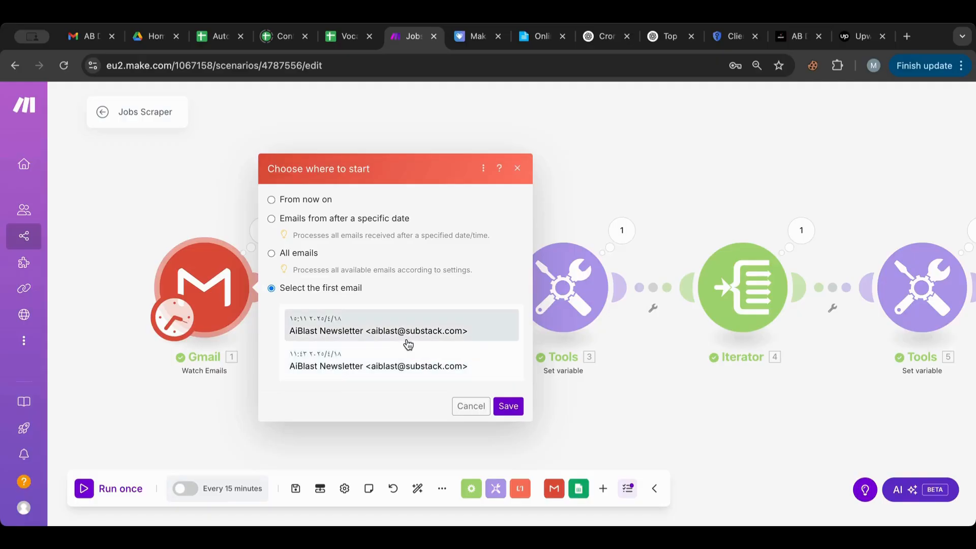
left_click(507, 407)
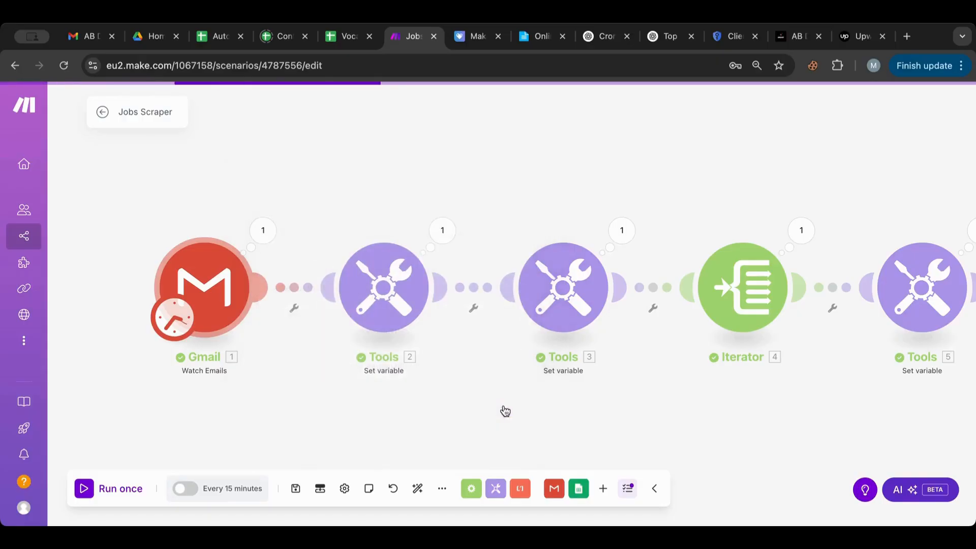
left_click(84, 493)
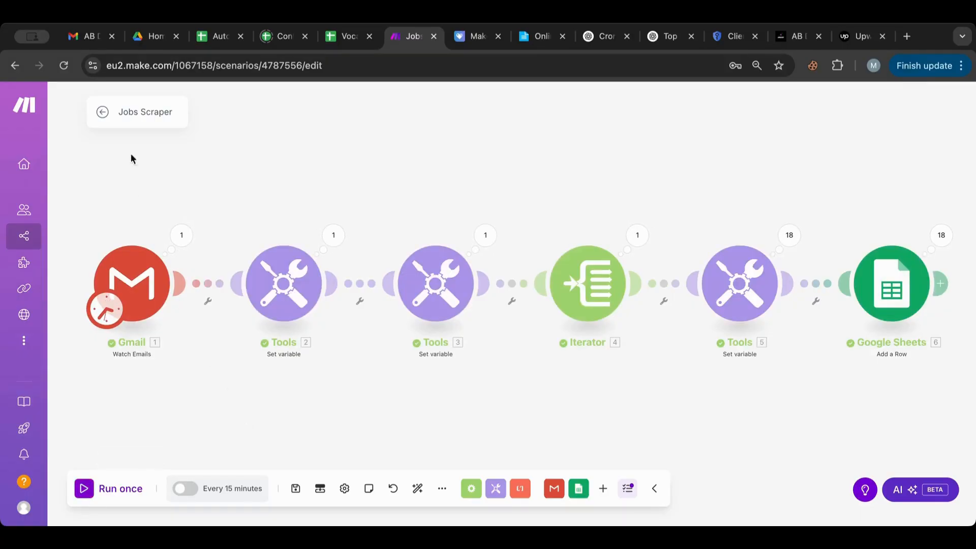
left_click(218, 38)
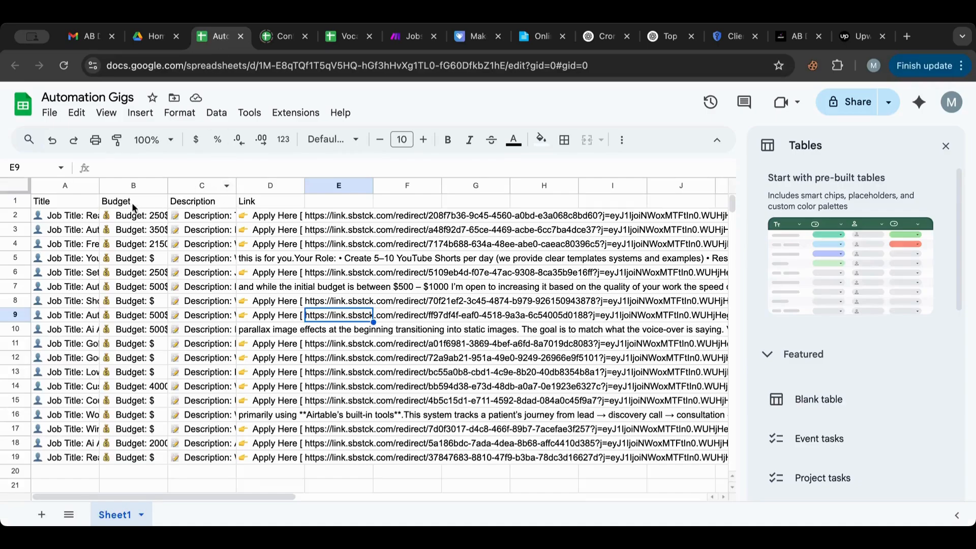
Step: Auto-fit columns A, B and C so job titles, budgets and descriptions show in full
left_click_drag(100, 186, 200, 186)
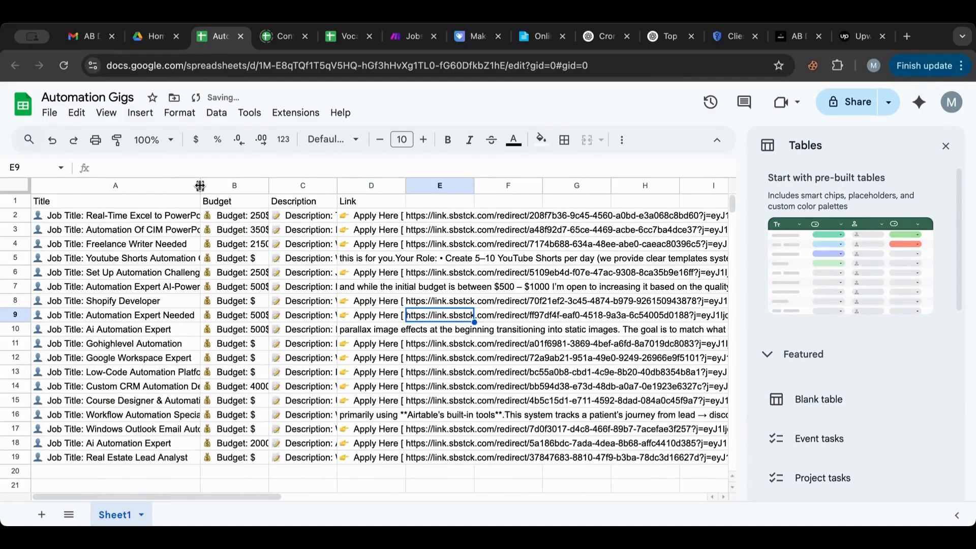
double_click(200, 186)
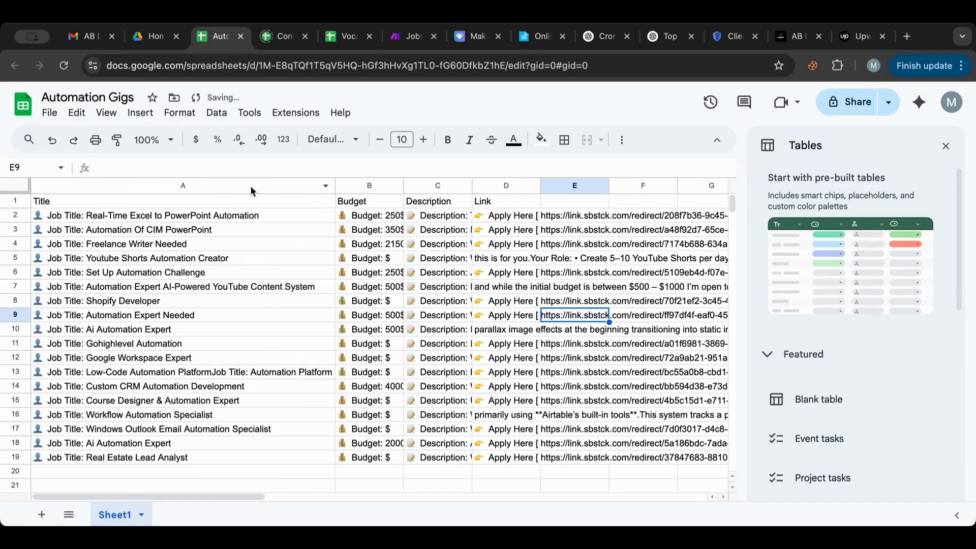
double_click(406, 186)
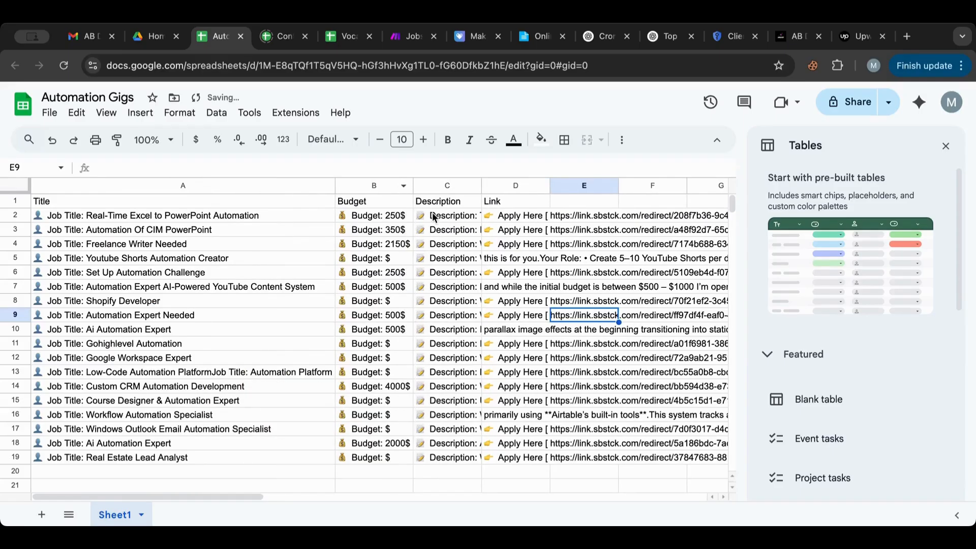
double_click(482, 186)
scroll(483, 211, "right", 15)
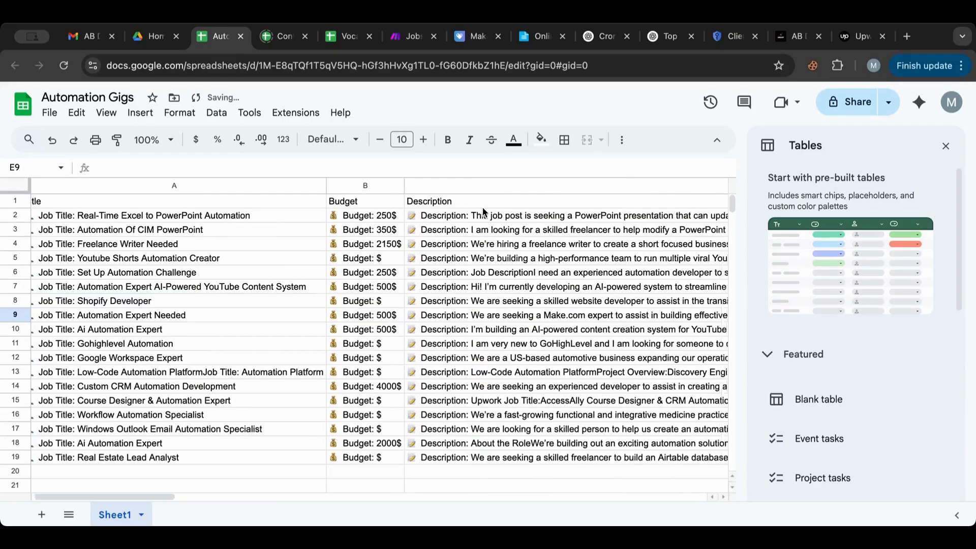
scroll(483, 213, "left", 10)
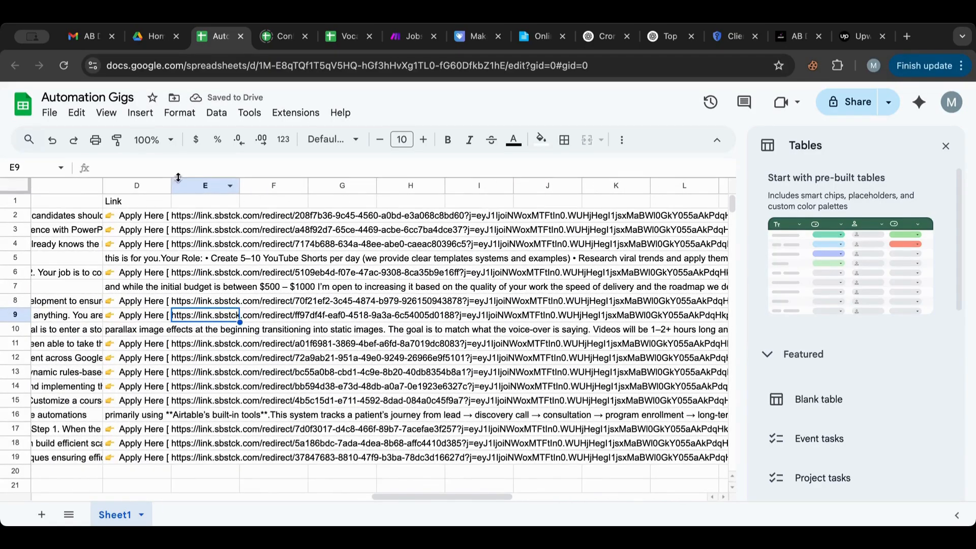
left_click_drag(170, 186, 170, 185)
scroll(192, 246, "left", 10)
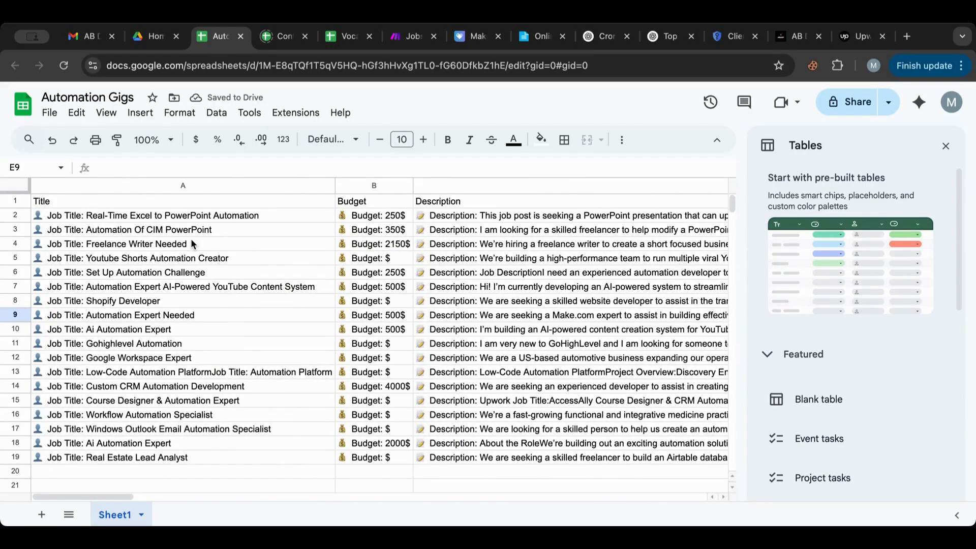
scroll(191, 245, "right", 4)
scroll(192, 244, "left", 4)
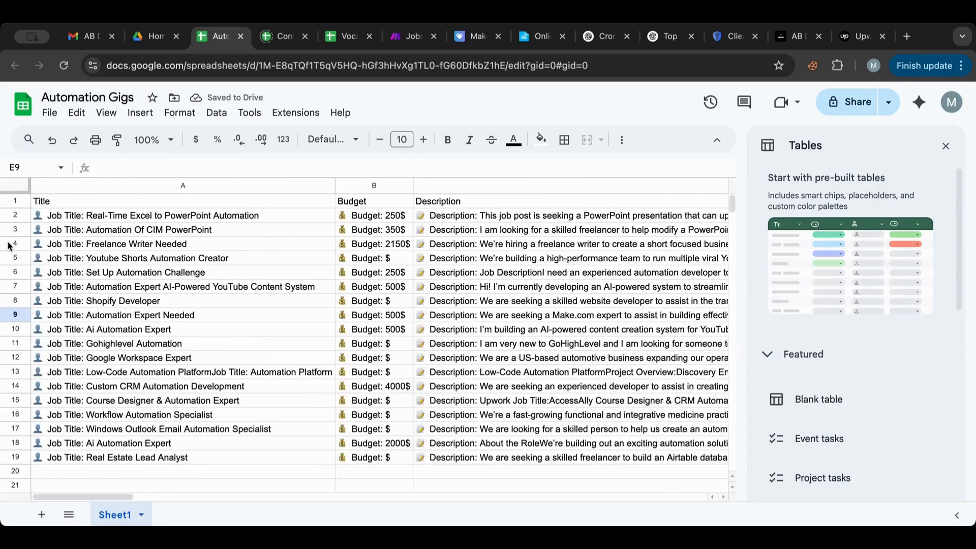
Step: Format the header row with 12-point bold text and a light fill colour
left_click(15, 202)
left_click(424, 140)
left_click(423, 139)
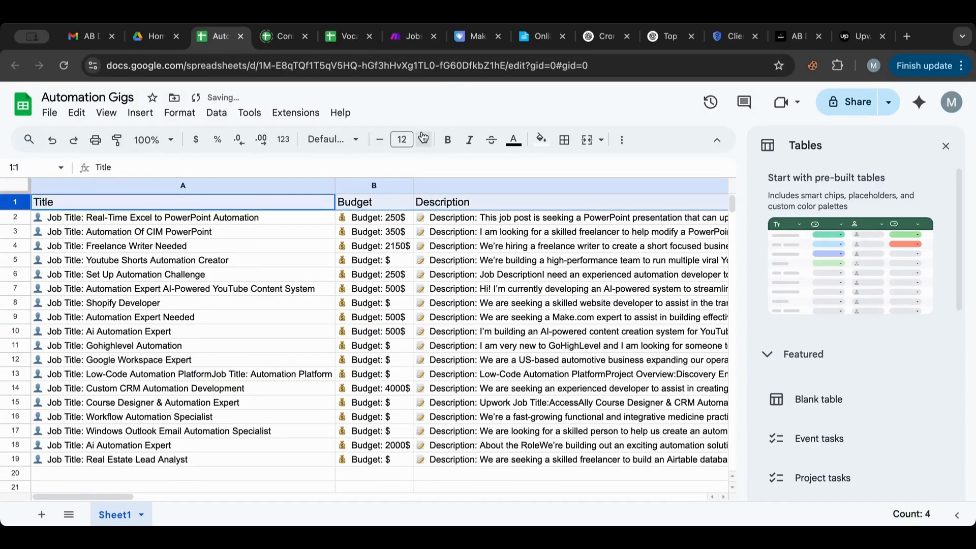
left_click(447, 139)
left_click(541, 139)
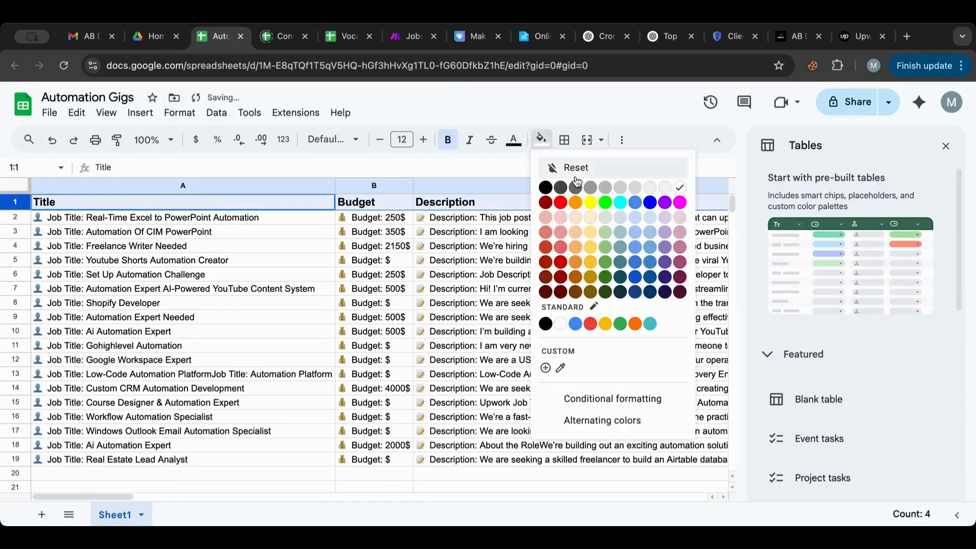
left_click(623, 224)
left_click(528, 279)
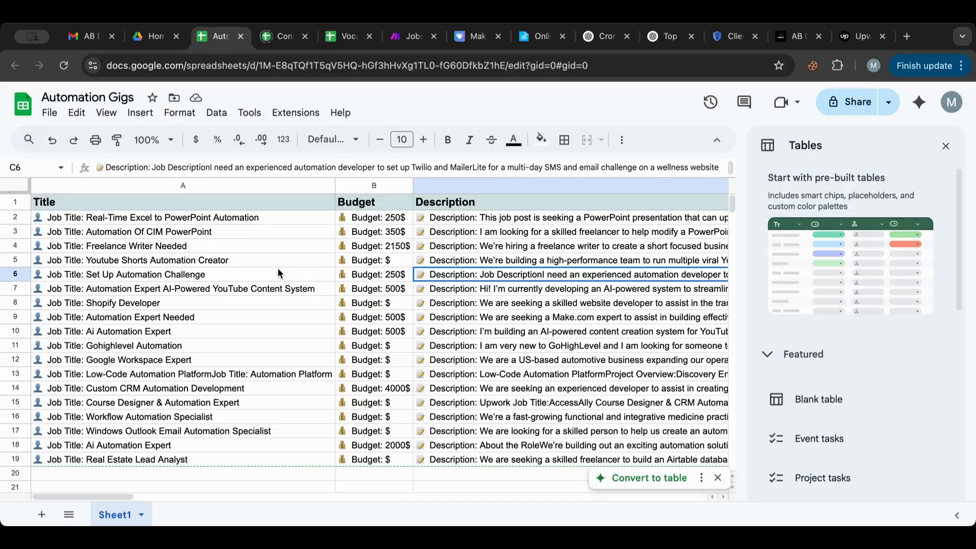
Step: Select the 'Job Title' prefix in cell A2's text, leaving the cell unchanged
double_click(109, 223)
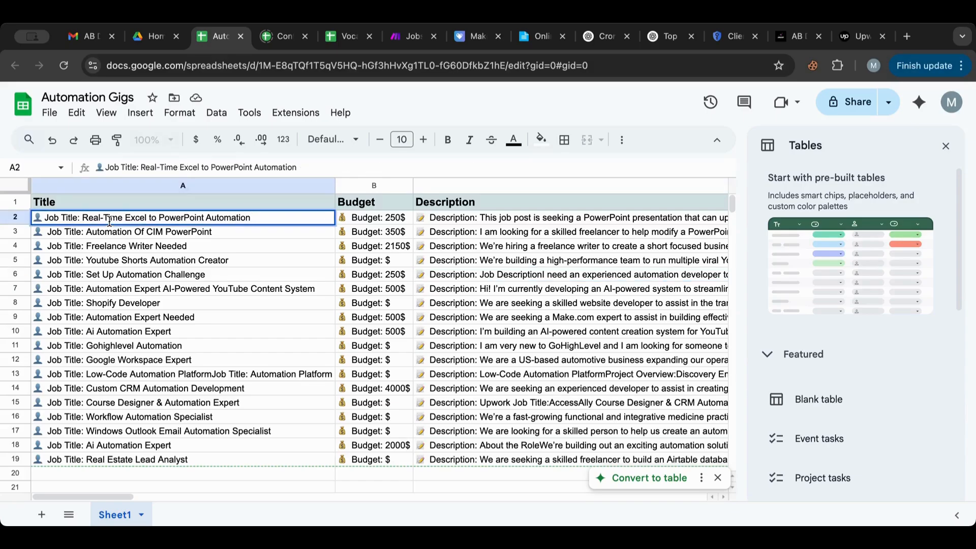
left_click(117, 262)
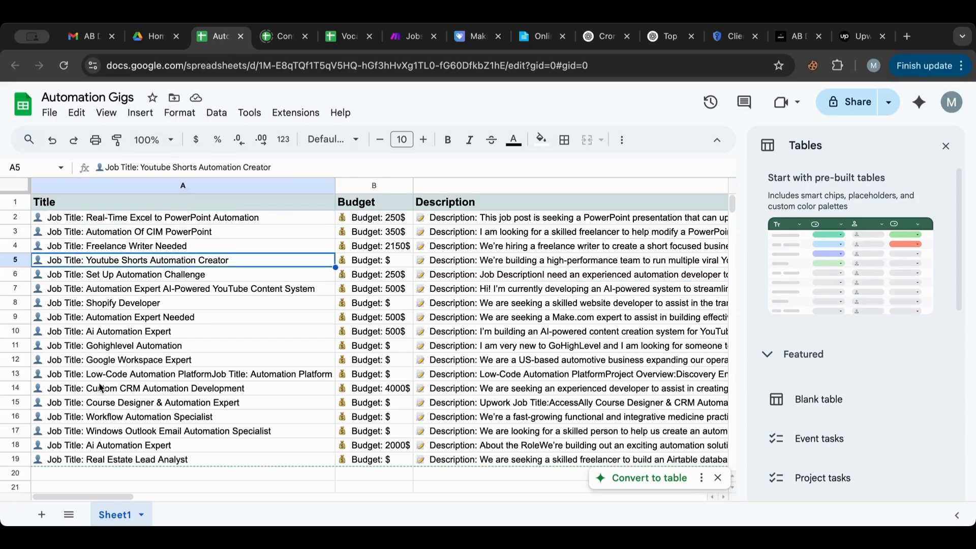
double_click(83, 217)
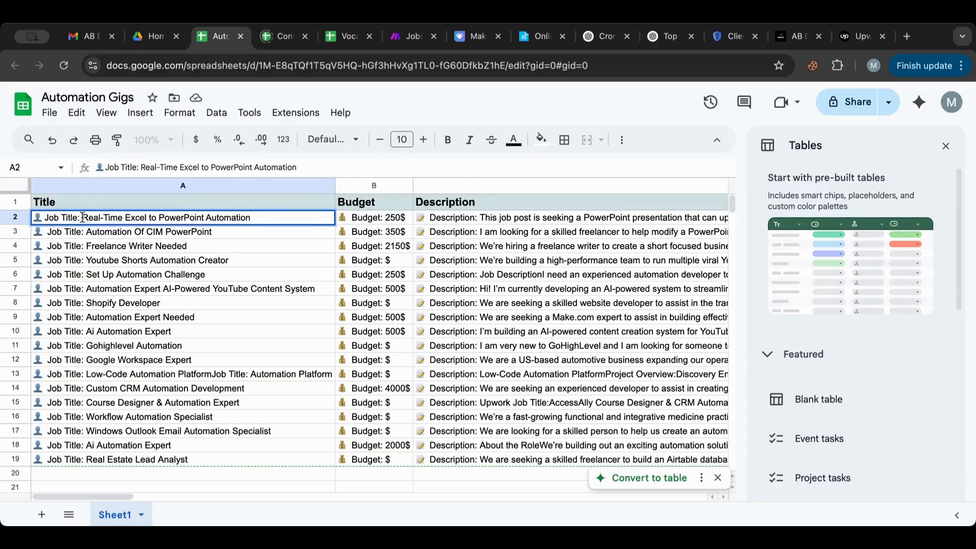
left_click_drag(82, 218, 32, 218)
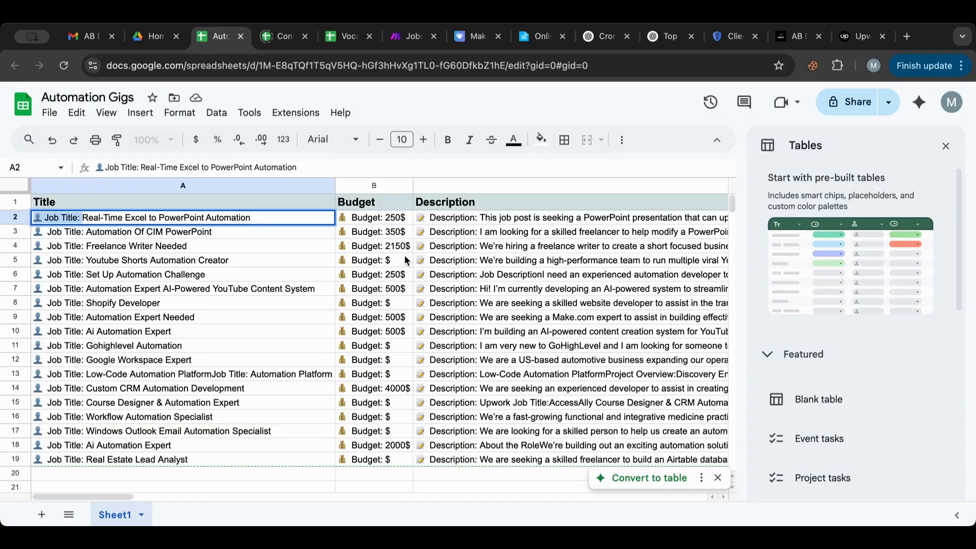
scroll(409, 254, "right", 10)
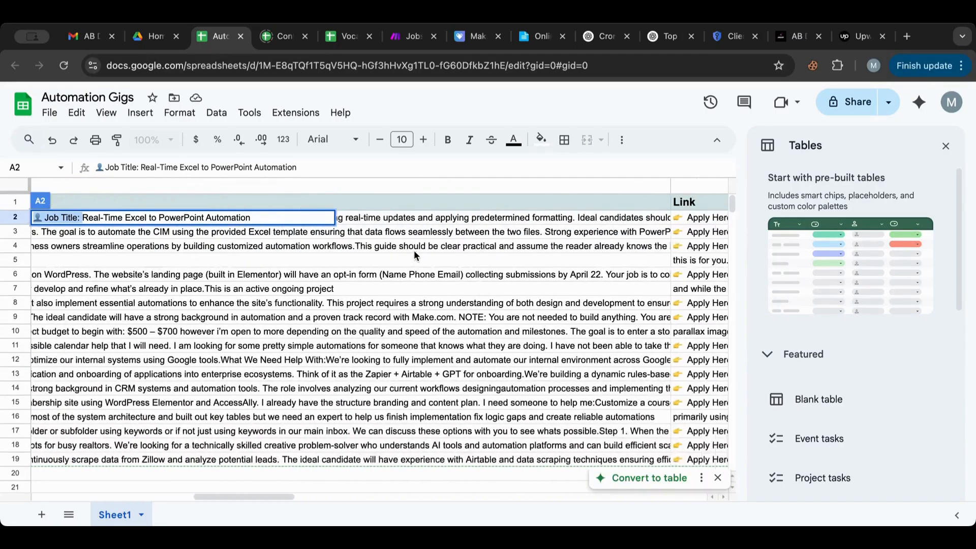
left_click(478, 258)
scroll(478, 257, "right", 10)
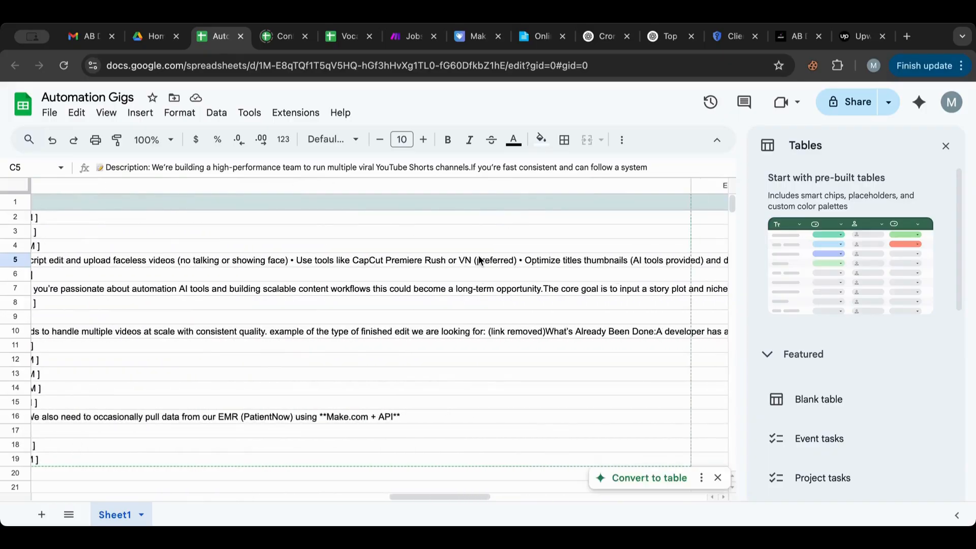
scroll(480, 260, "left", 5)
scroll(482, 259, "right", 8)
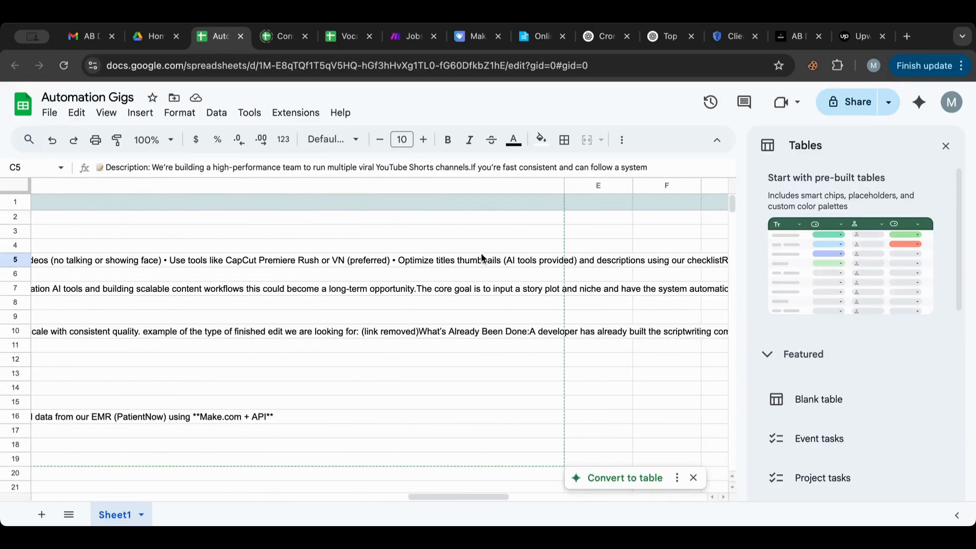
Step: Enter the header 'Proposal' in cell E1 and view the Upwork job posting
double_click(585, 203)
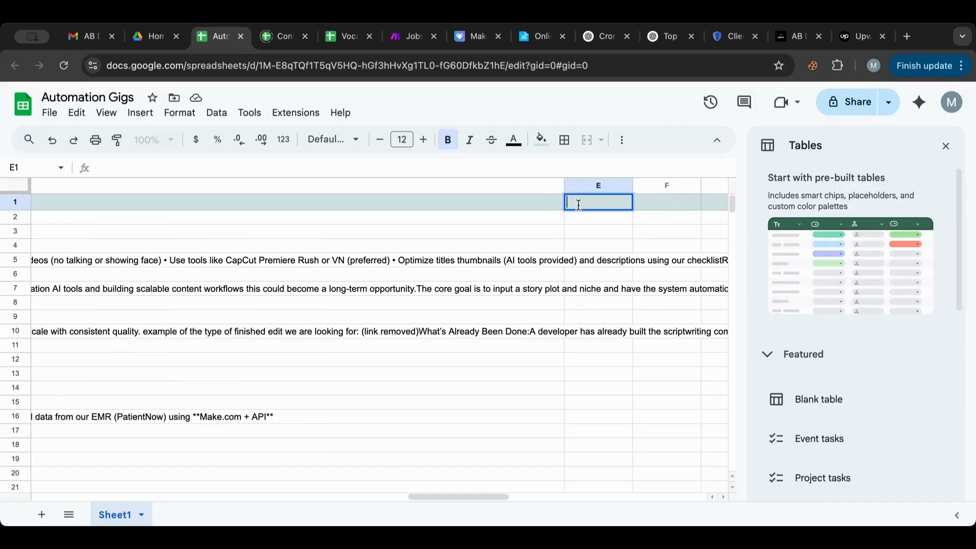
type("Proposal")
left_click(496, 274)
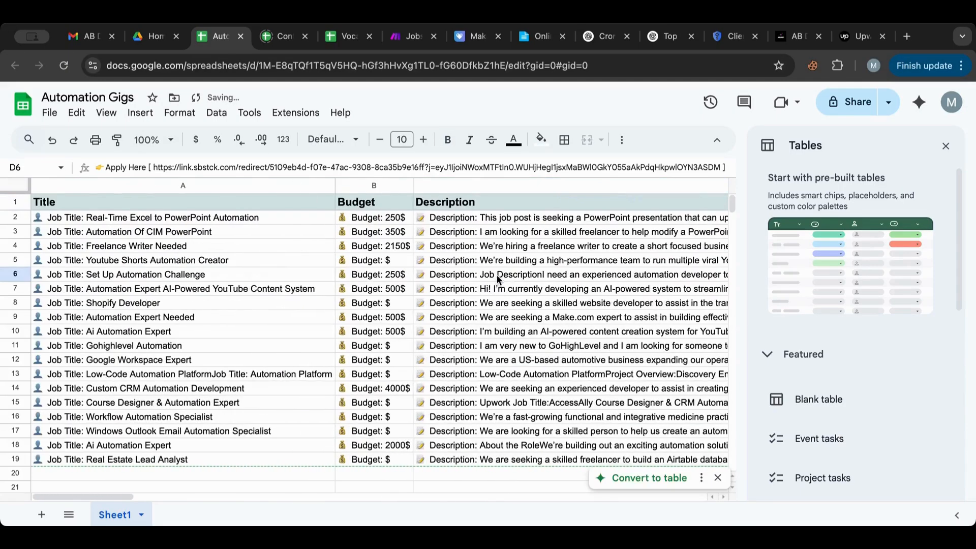
left_click(844, 46)
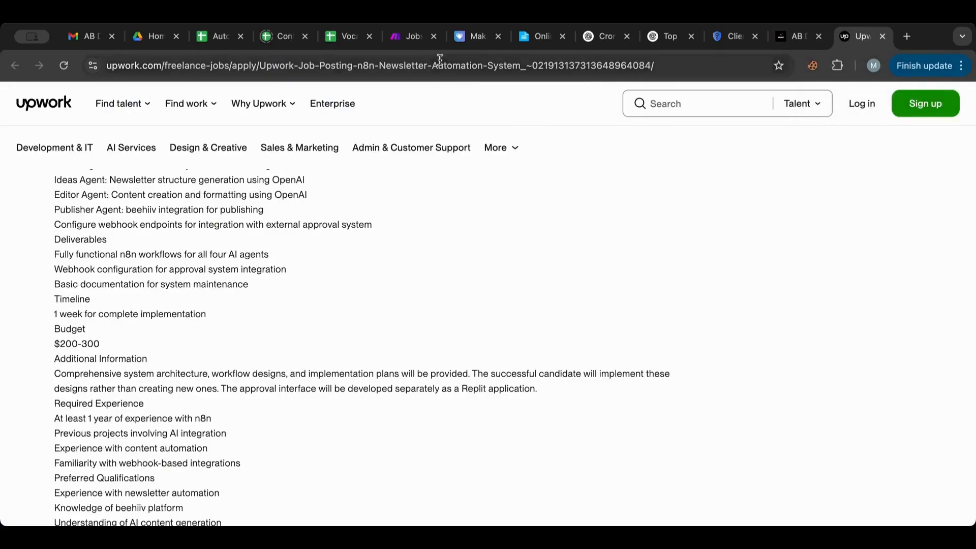
Step: Return to the Jobs Scraper scenario in Make.com
left_click(400, 40)
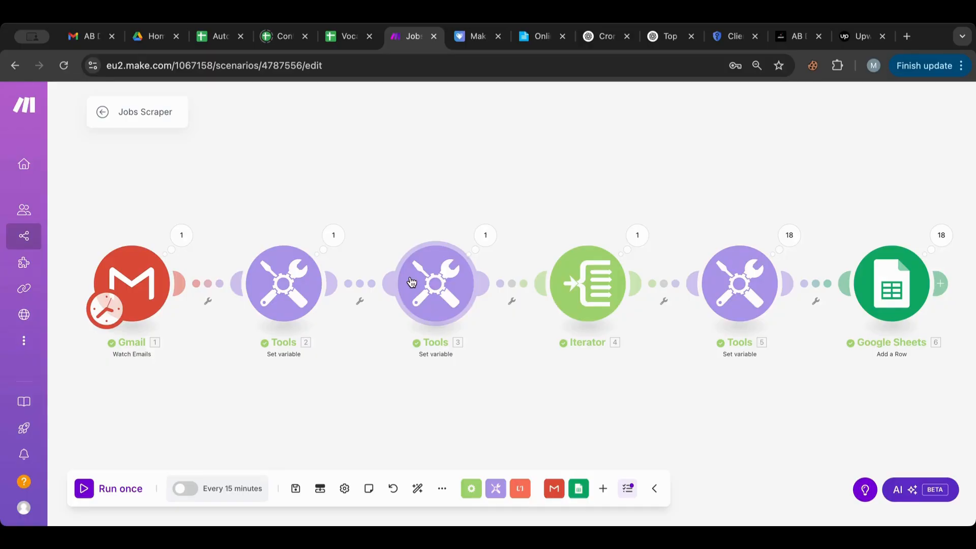
Step: Rename the scenario to 'Automation Gigs - Email' and go back to All scenarios
left_click(154, 108)
type("Automatio")
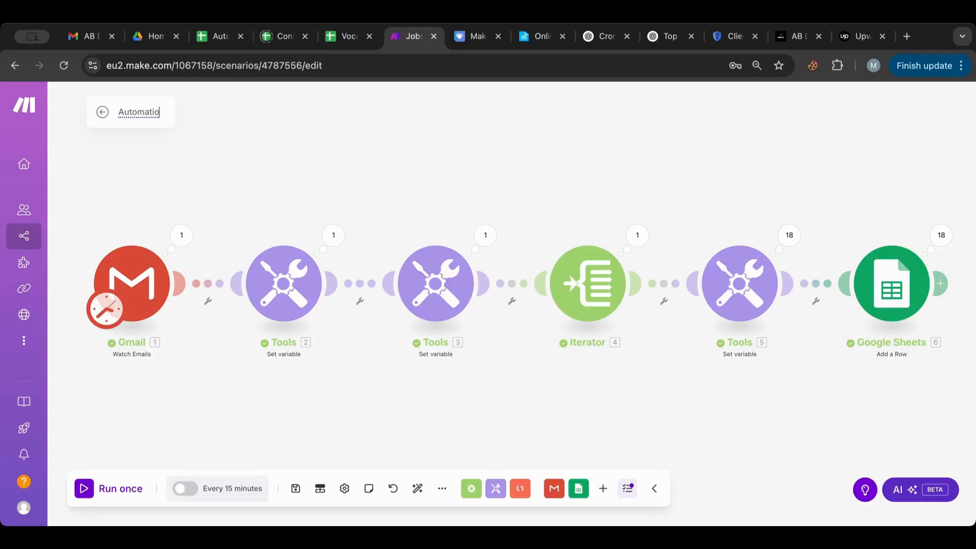
type("n Gigs- - Email")
left_click(192, 147)
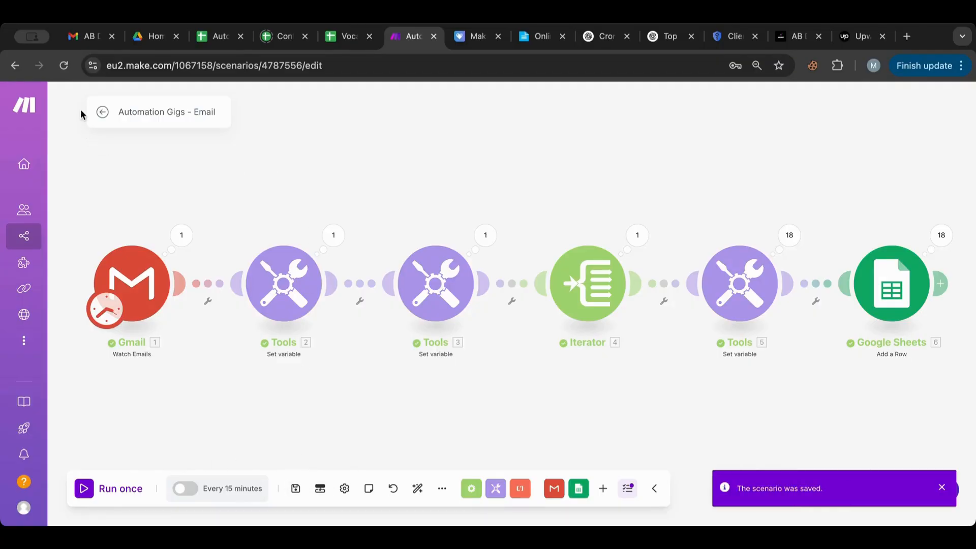
left_click(100, 114)
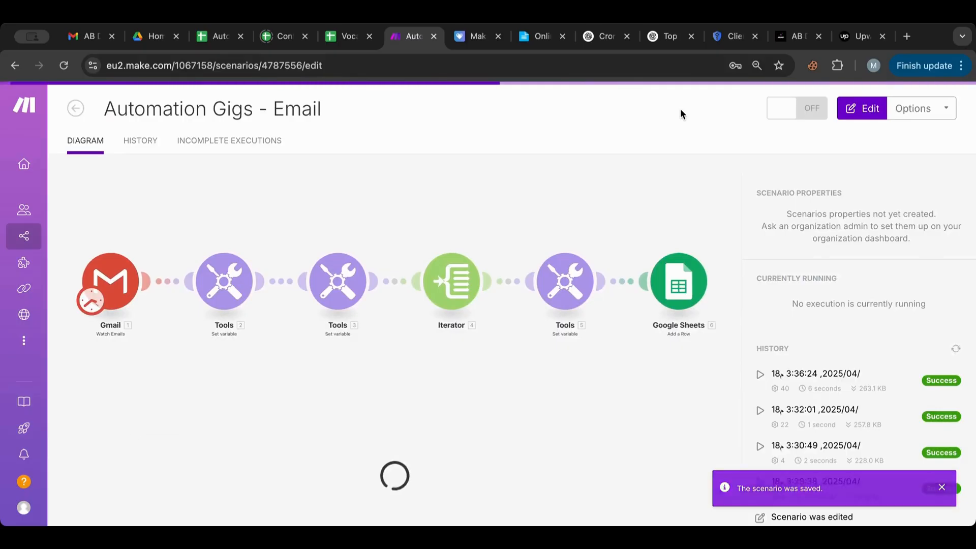
left_click(76, 109)
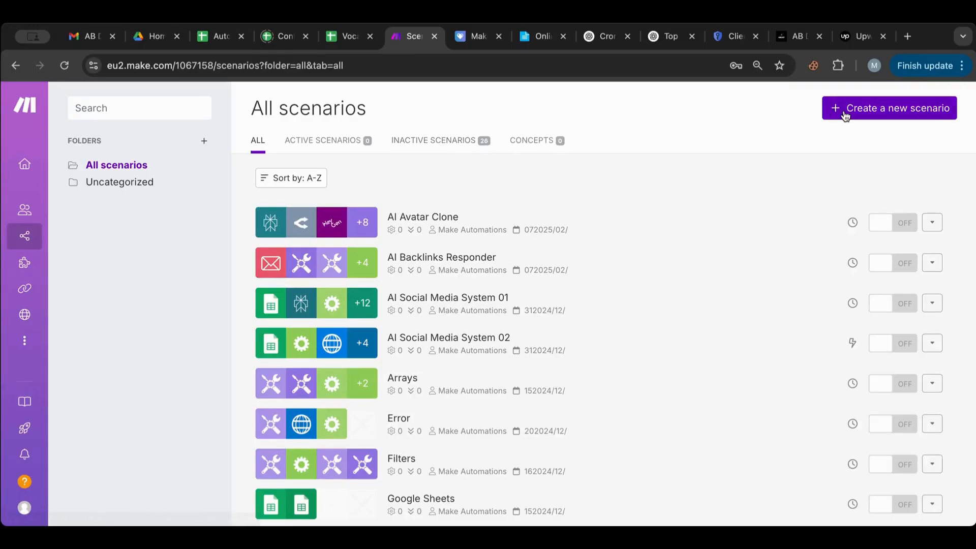
Step: Start a new scenario whose first module is Google Sheets' Watch New Rows trigger
left_click(845, 110)
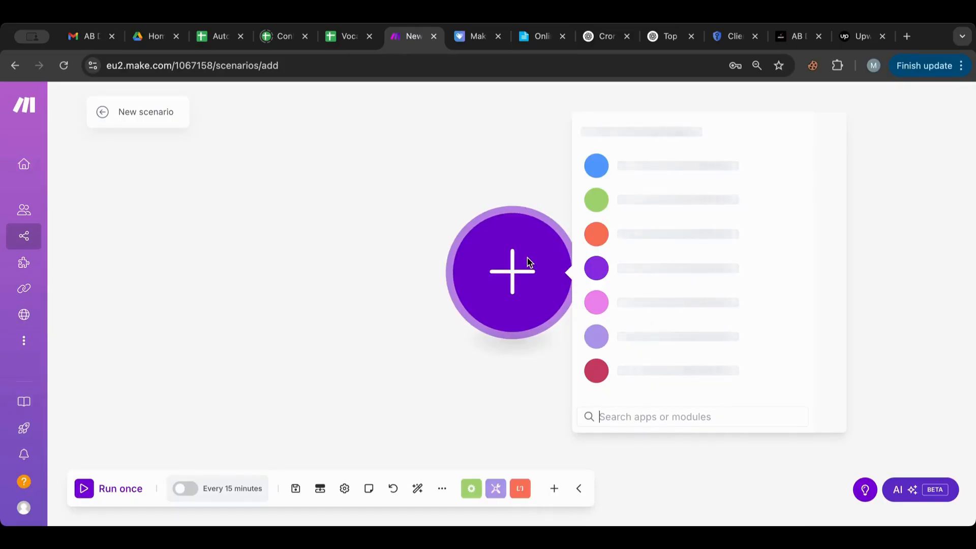
left_click(681, 421)
type("shee")
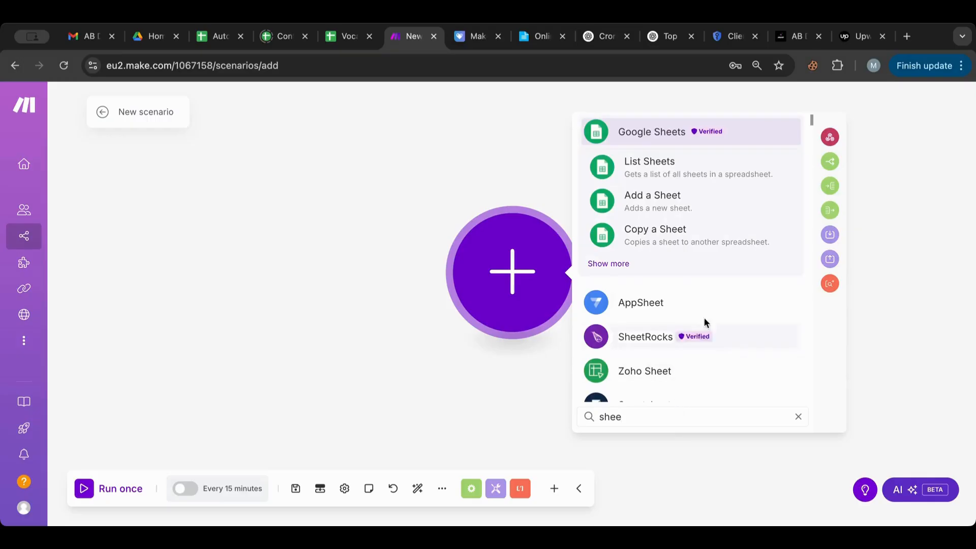
left_click(625, 264)
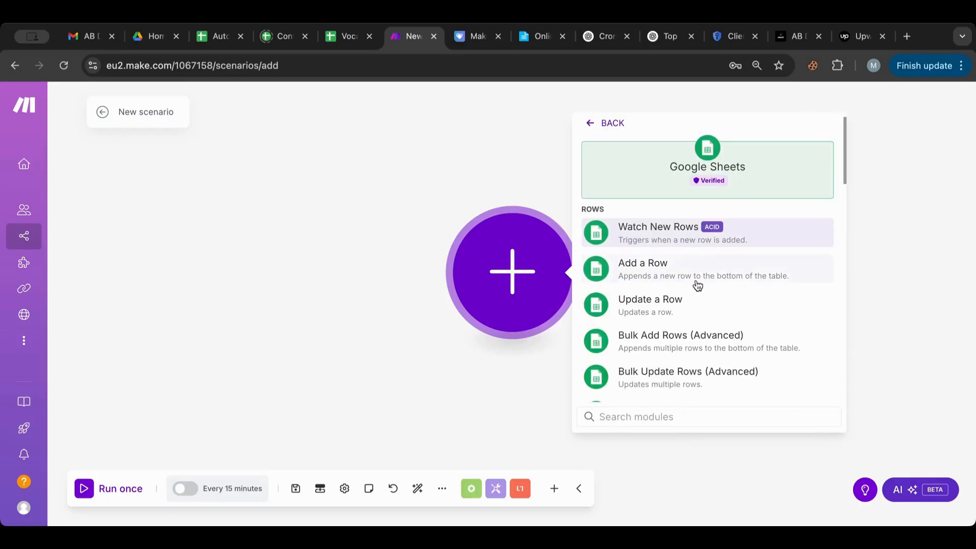
left_click(677, 240)
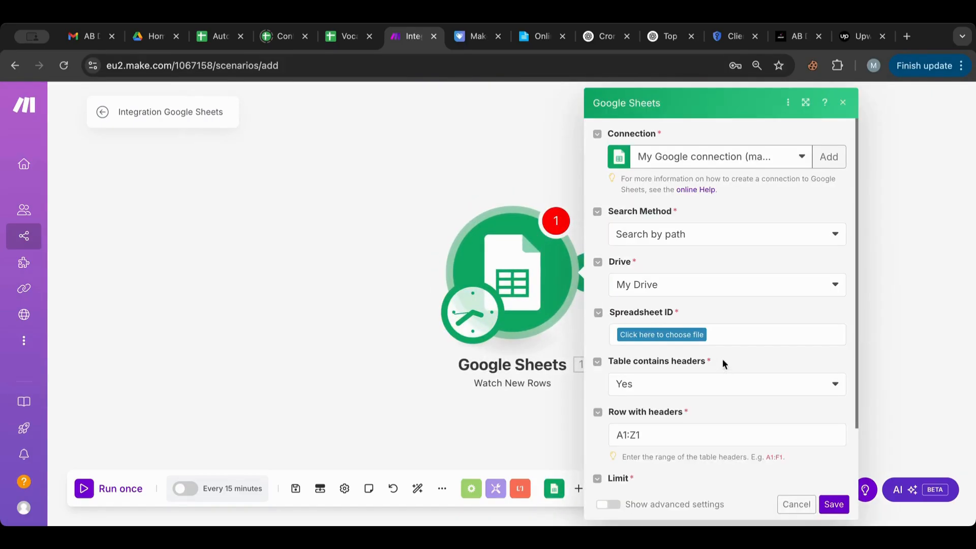
Step: Point the trigger at the Automation Gigs spreadsheet, Sheet1, with a Limit of 1, and save
left_click(673, 335)
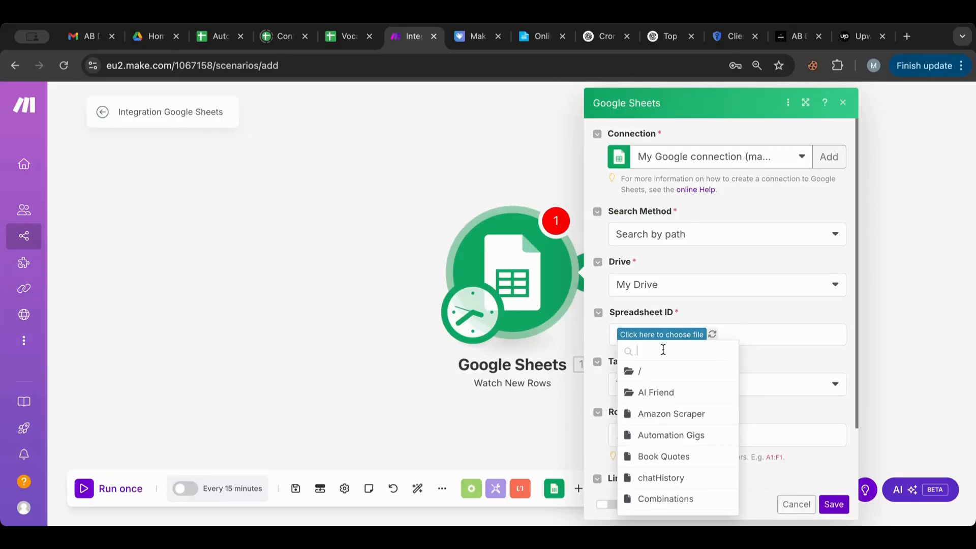
type("auto")
left_click(656, 372)
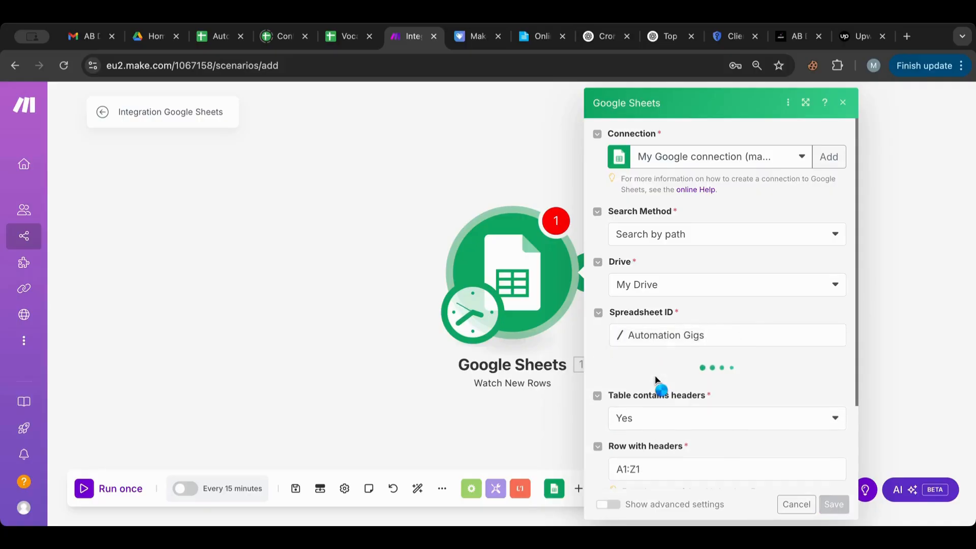
scroll(630, 342, "down", 3)
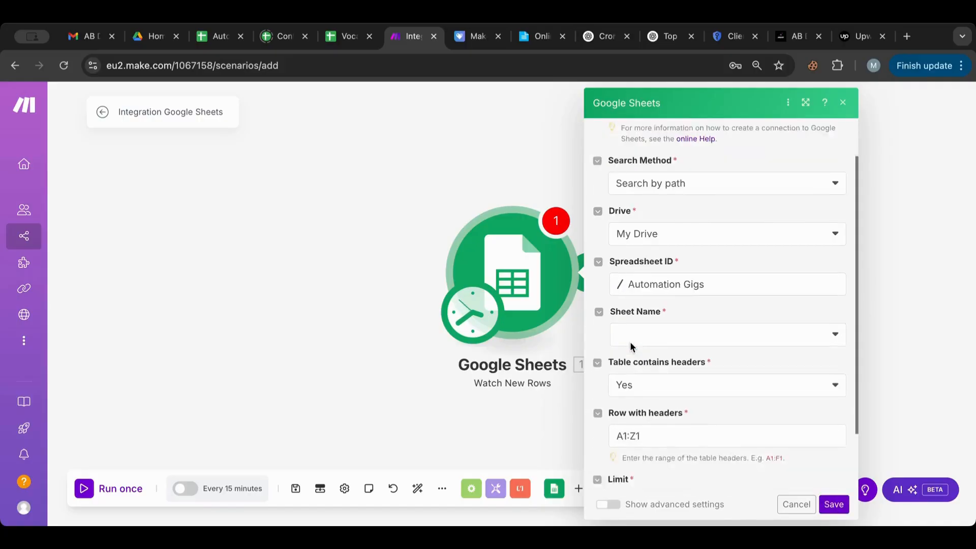
left_click(653, 262)
left_click(641, 286)
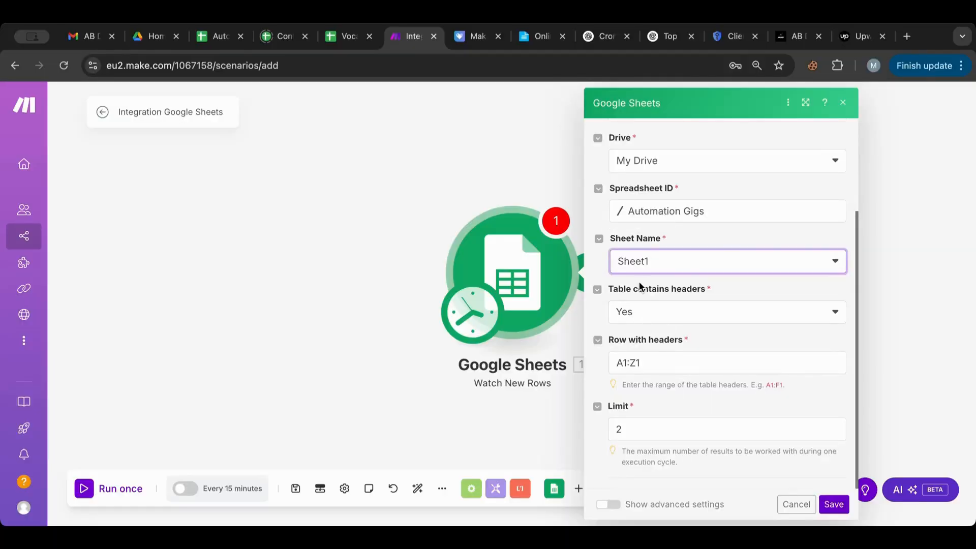
left_click(626, 427)
key("BackSpace")
type("1")
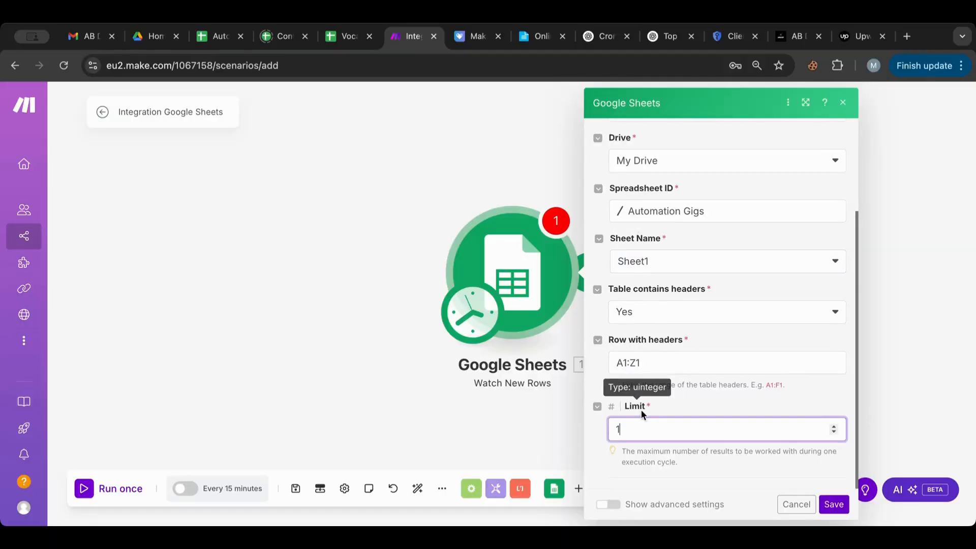
left_click(690, 399)
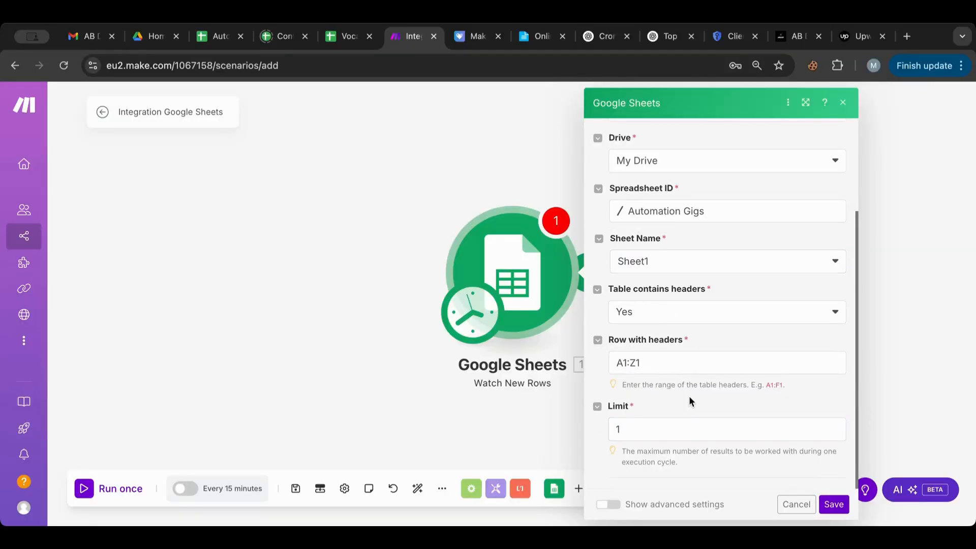
left_click(833, 505)
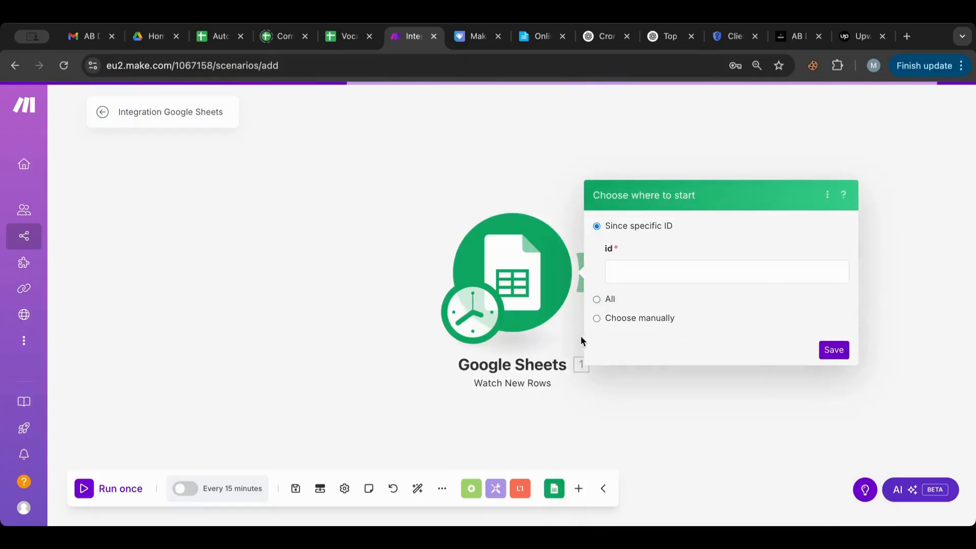
Step: Choose the starting point manually and pick the desired job row to start watching from
left_click(611, 321)
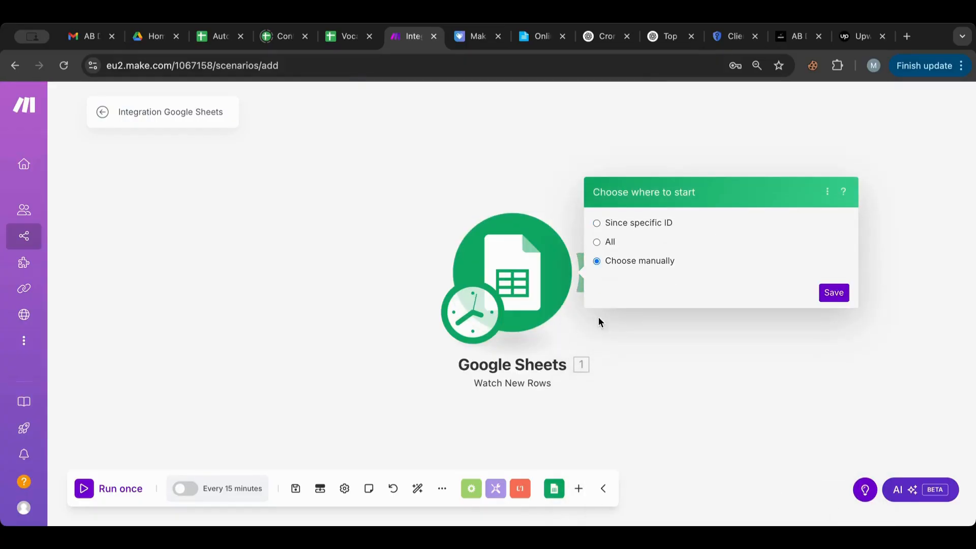
left_click(600, 318)
right_click(532, 270)
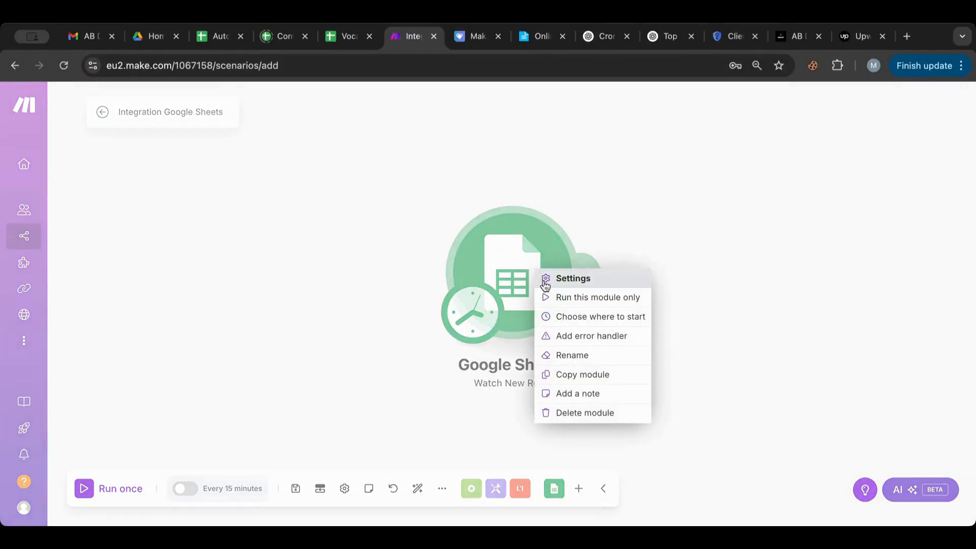
left_click(584, 326)
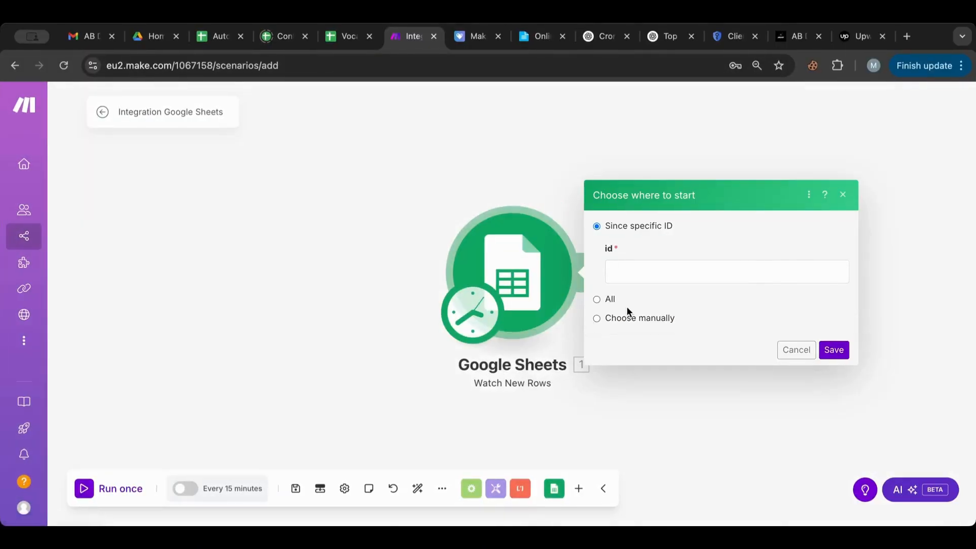
left_click(625, 314)
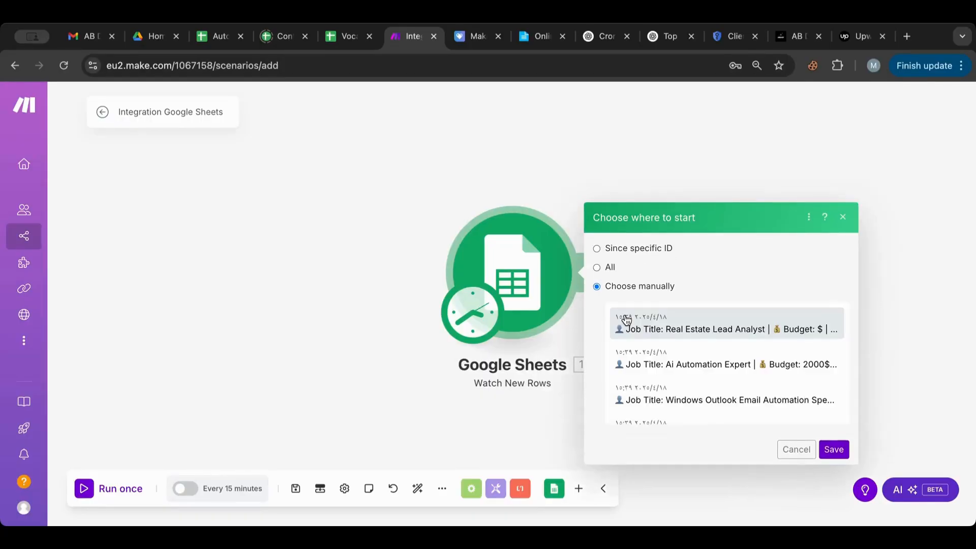
scroll(649, 300, "down", 1)
scroll(649, 300, "down", 3)
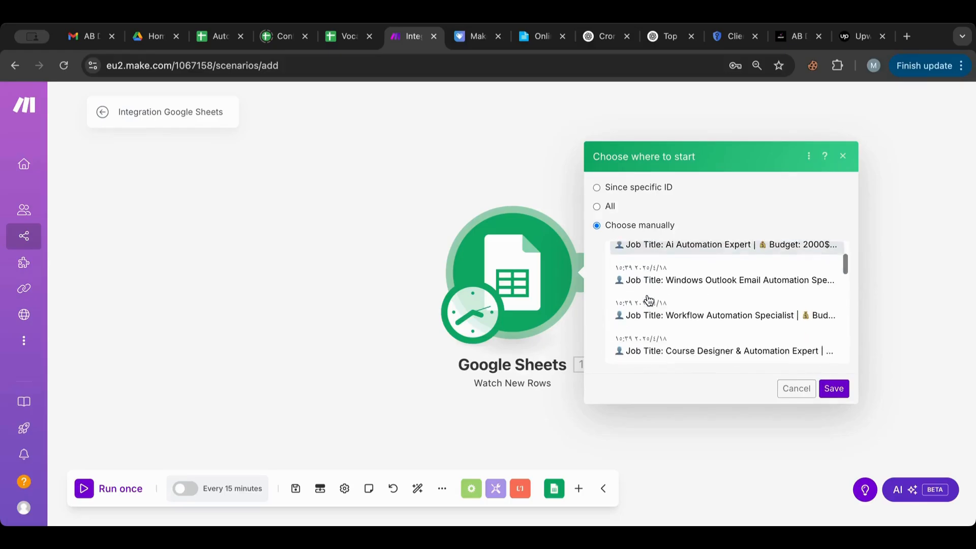
scroll(649, 300, "down", 6)
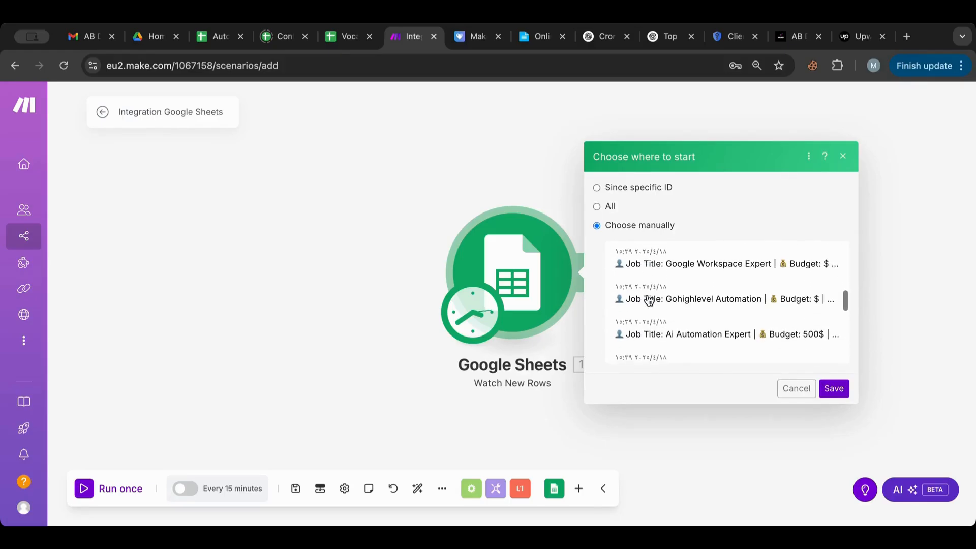
scroll(649, 300, "up", 4)
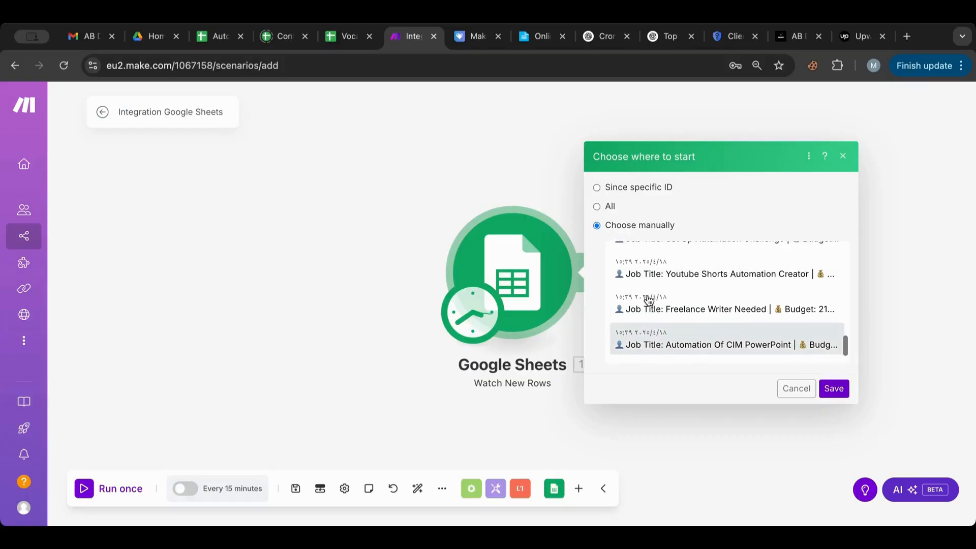
scroll(649, 300, "up", 2)
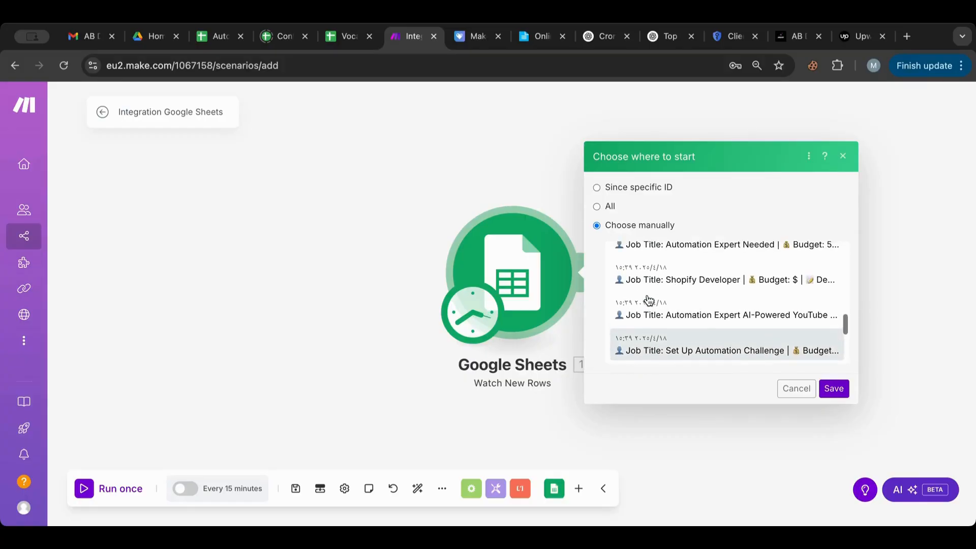
scroll(648, 300, "up", 4)
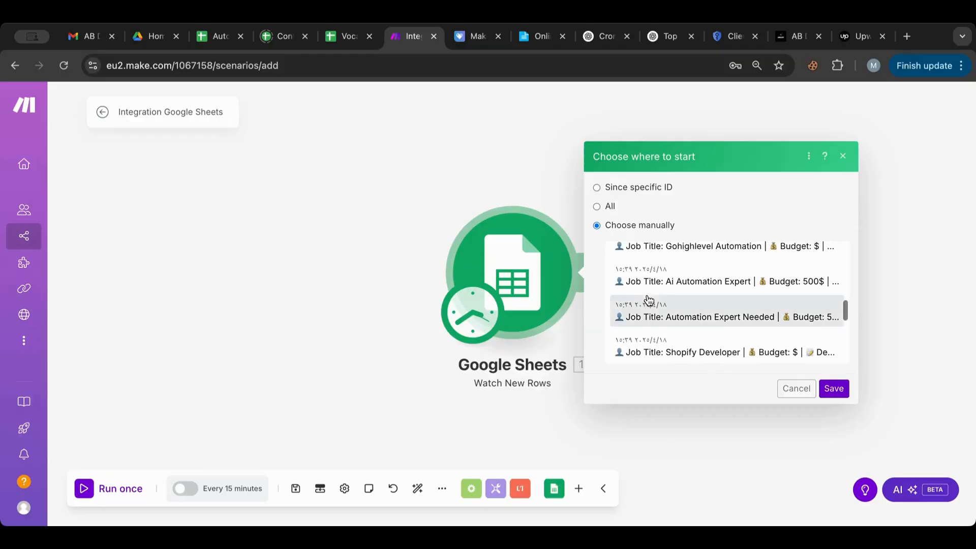
scroll(649, 300, "up", 1)
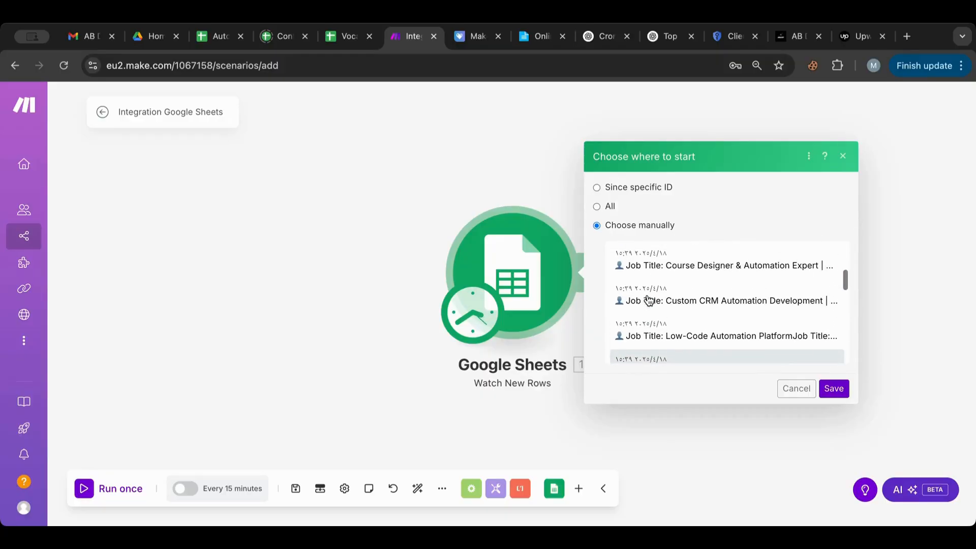
scroll(649, 300, "up", 3)
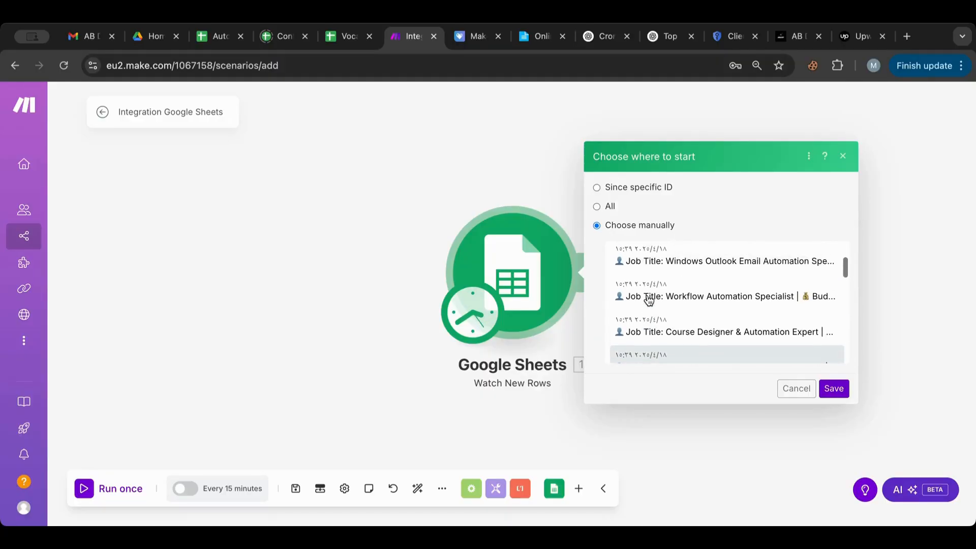
scroll(649, 300, "up", 1)
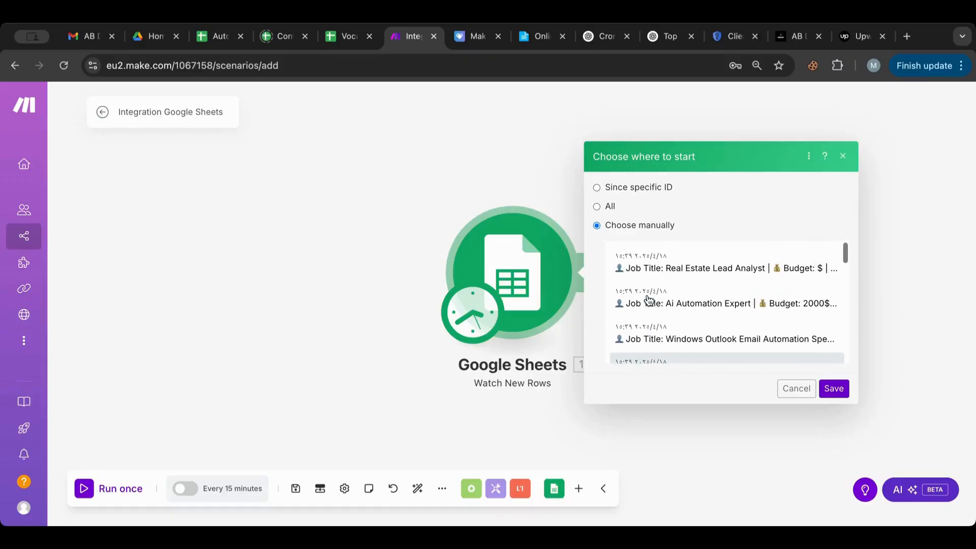
scroll(649, 300, "down", 5)
scroll(648, 300, "down", 3)
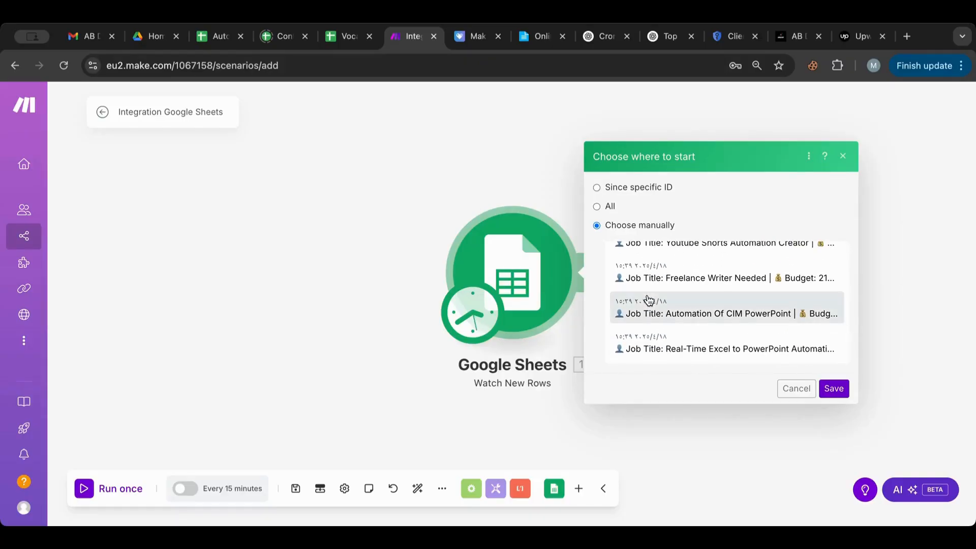
scroll(649, 300, "up", 3)
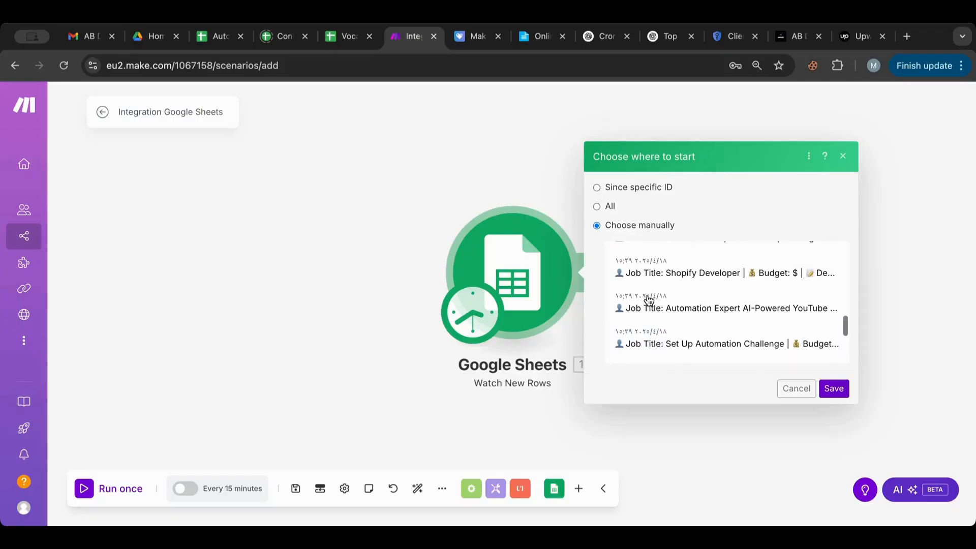
scroll(648, 300, "up", 2)
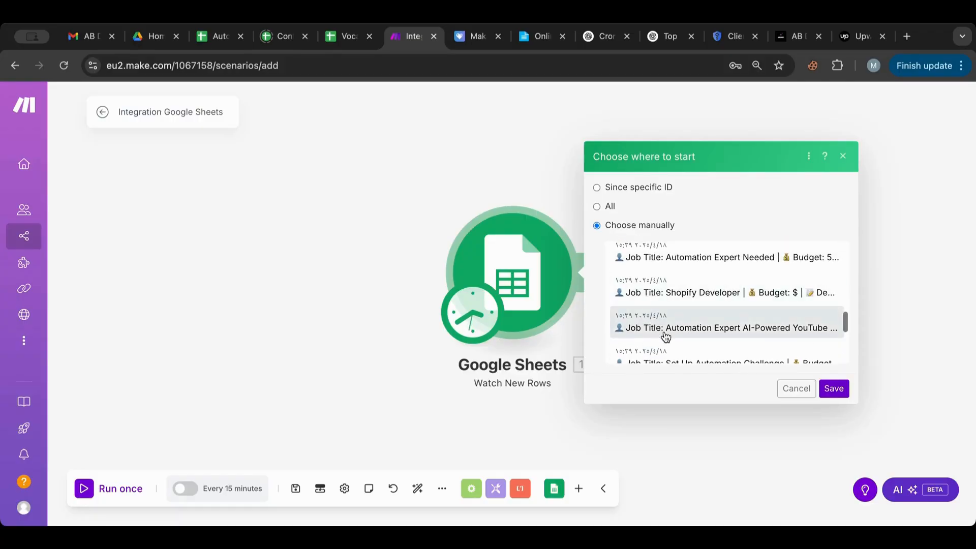
left_click(666, 336)
left_click(834, 390)
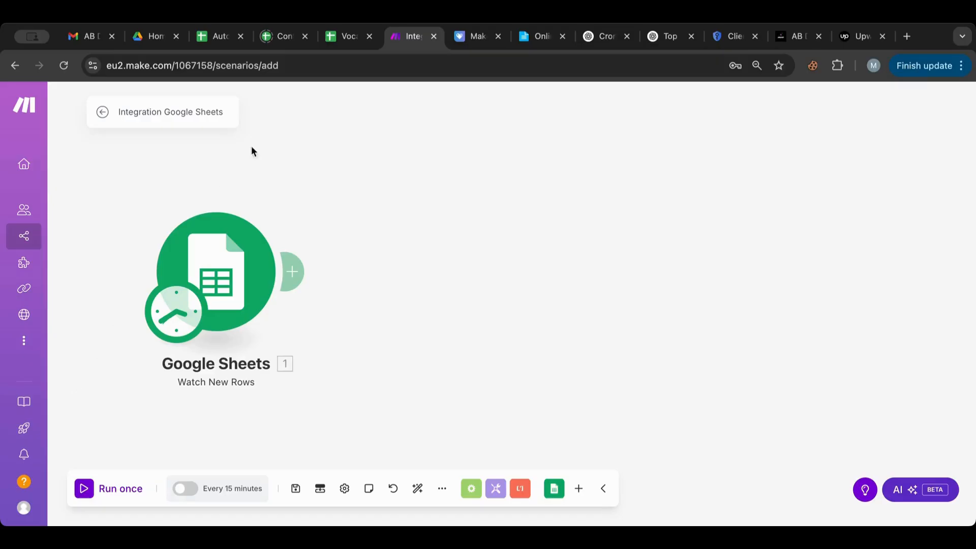
Step: Add OpenRouter's Create a Chat Completion module after the Google Sheets trigger
left_click(293, 279)
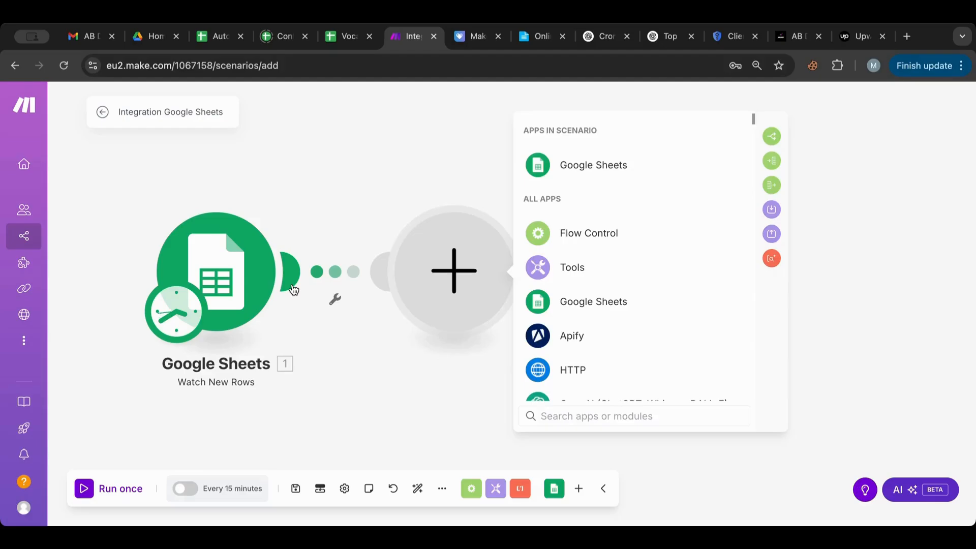
type("open")
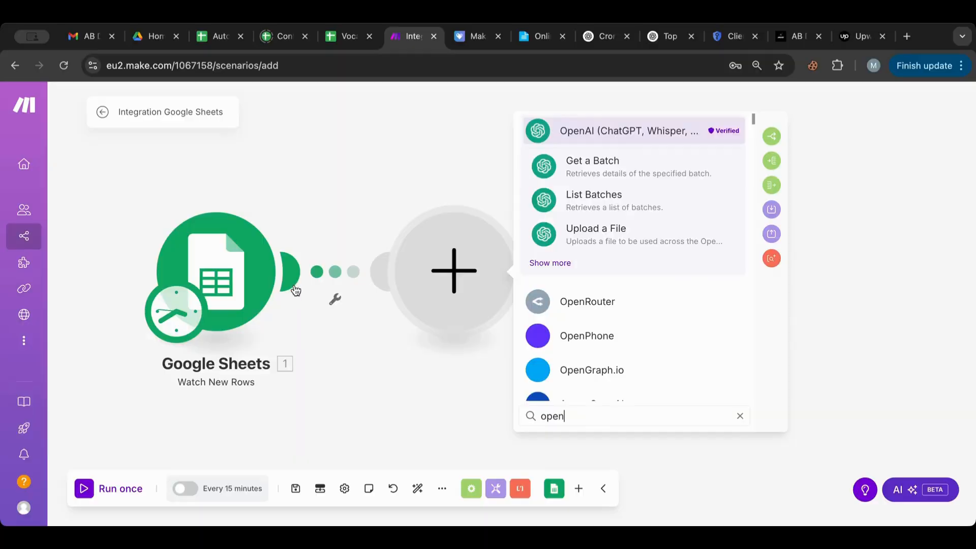
left_click(583, 301)
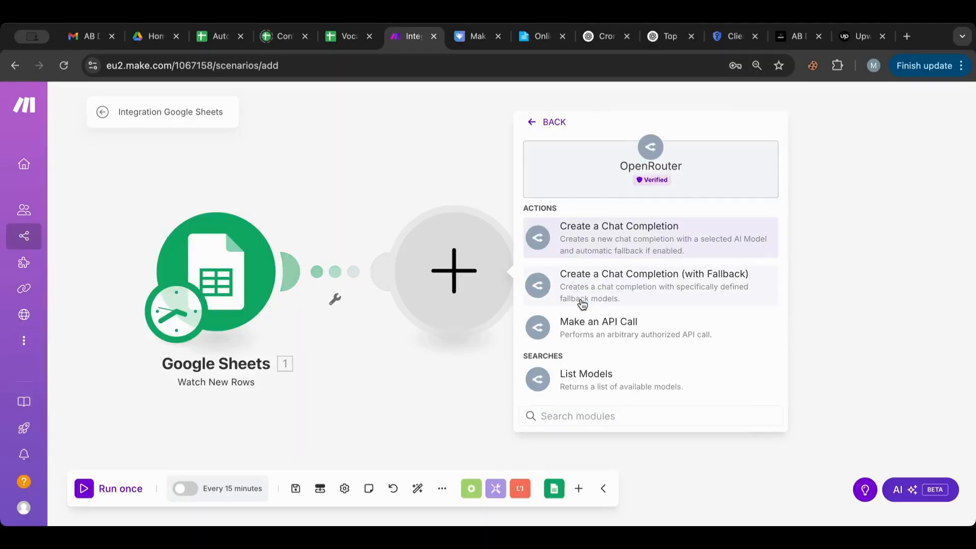
left_click(585, 245)
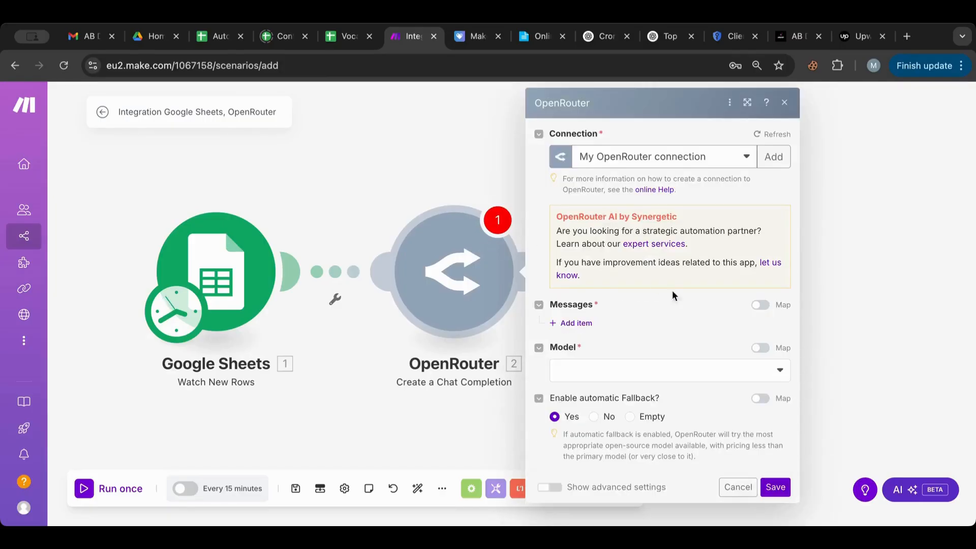
Step: Add System and User messages, typing the 'You are an expert Job proposal writer…' system prompt
left_click(577, 324)
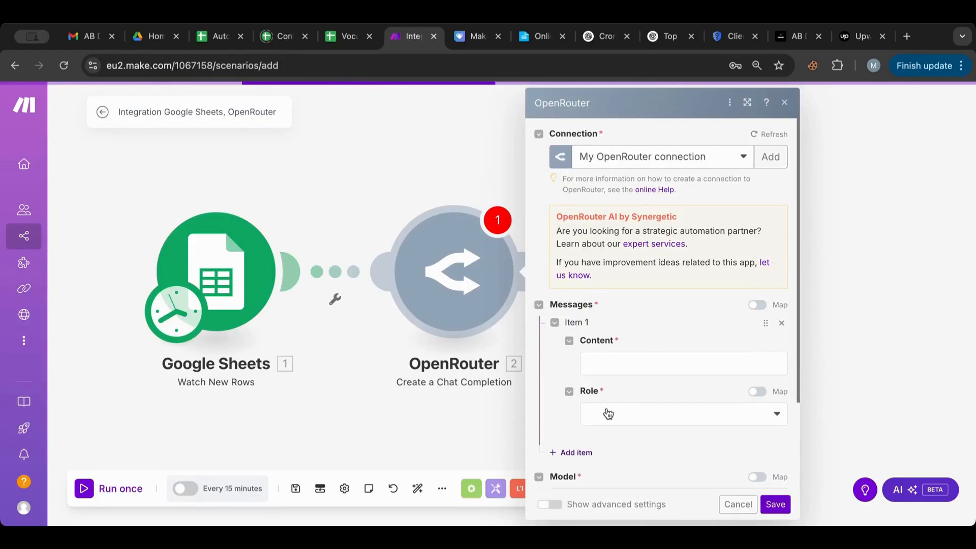
left_click(608, 410)
left_click(603, 452)
left_click(575, 455)
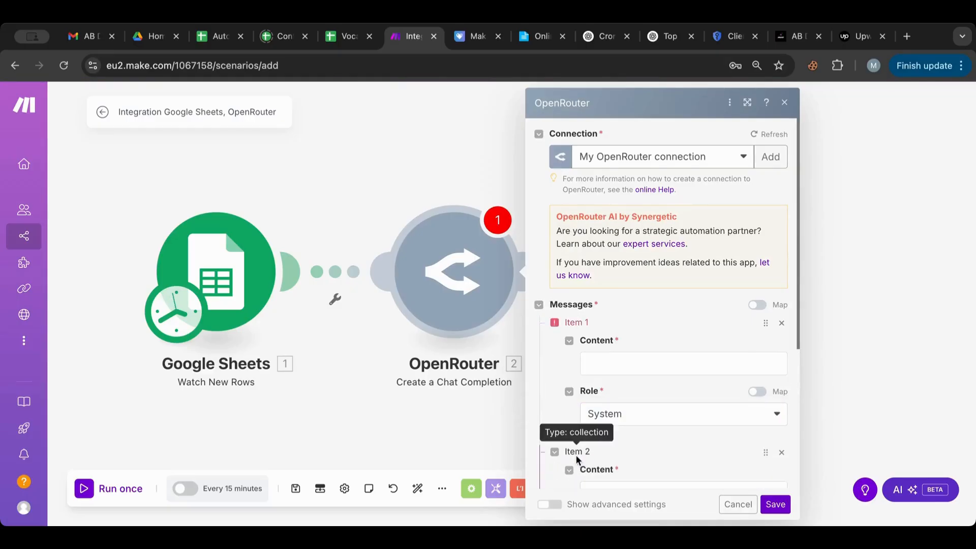
left_click(612, 402)
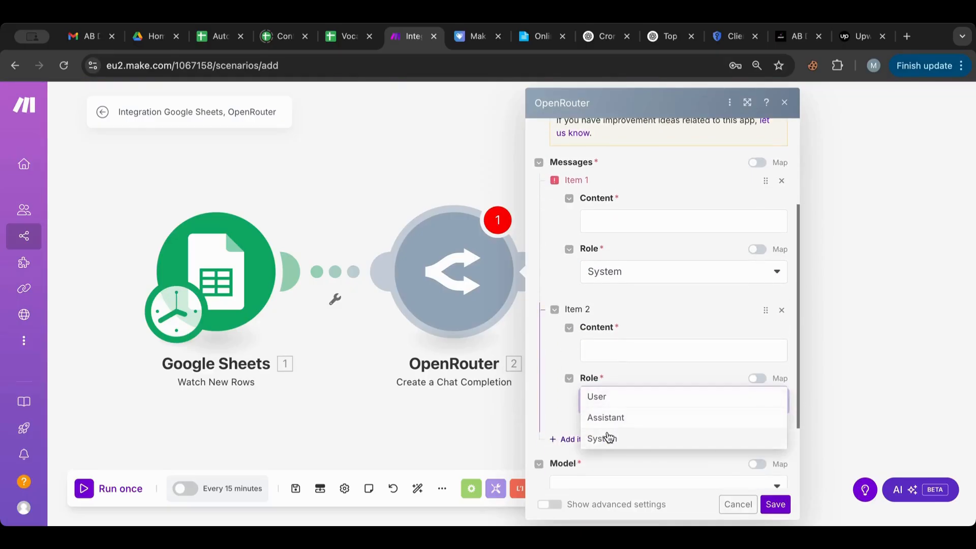
left_click(619, 400)
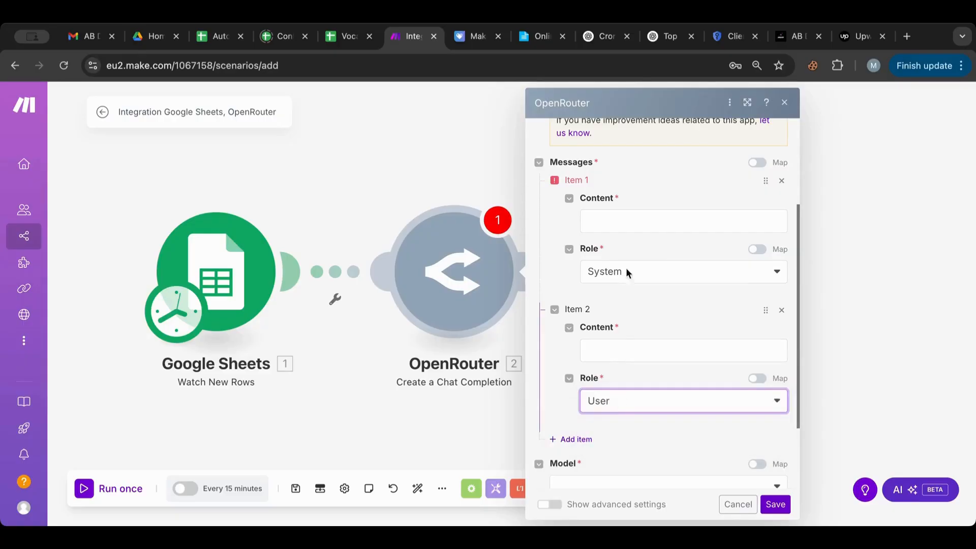
left_click(635, 217)
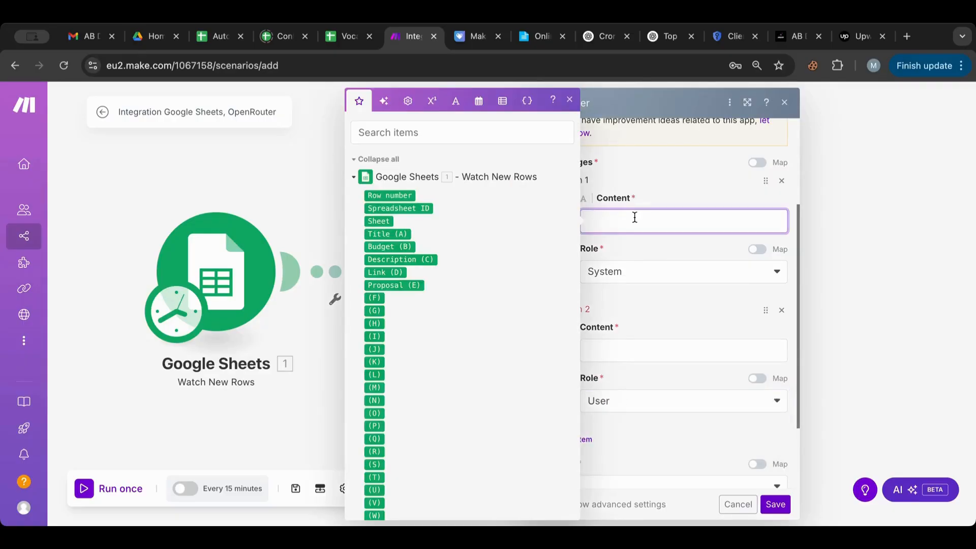
type("You are an expert Job prop")
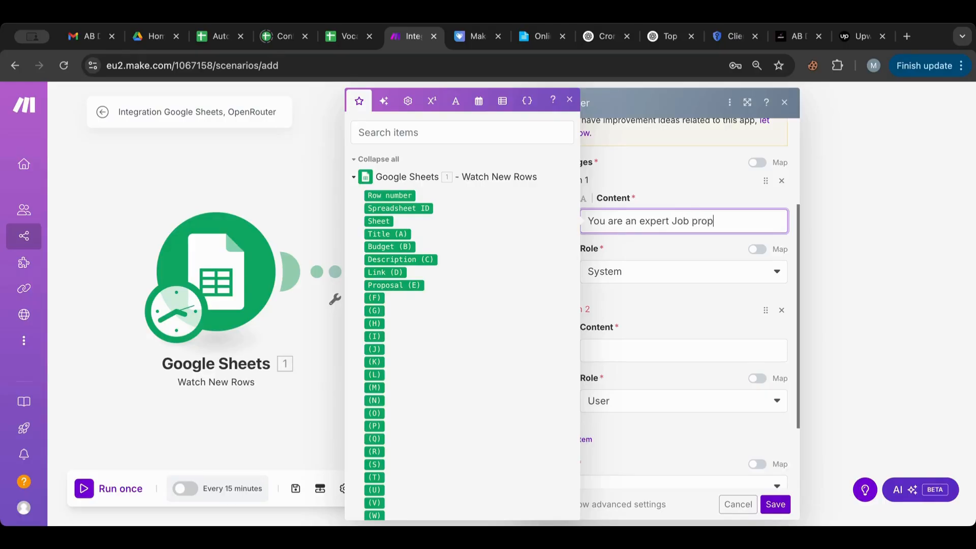
type("osal writer and you ar")
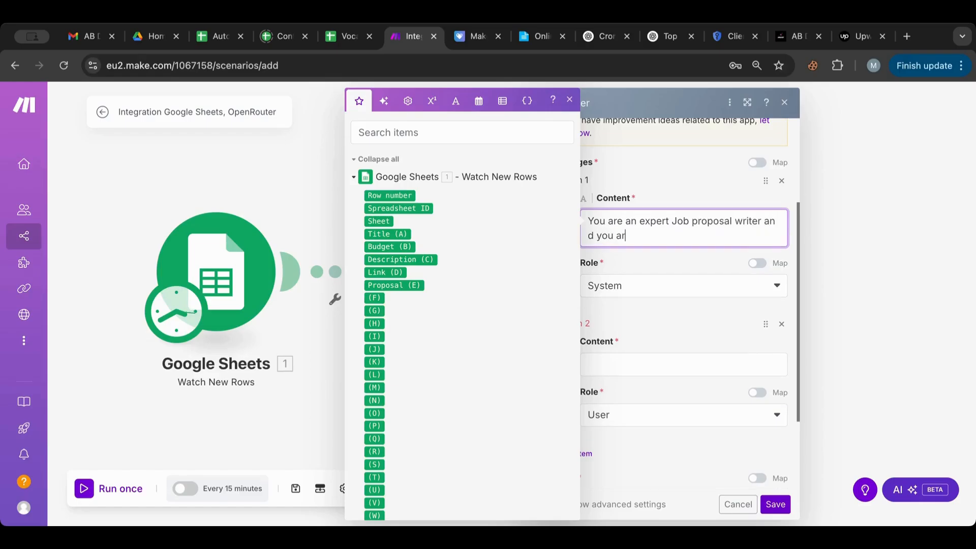
type("e tasked to w")
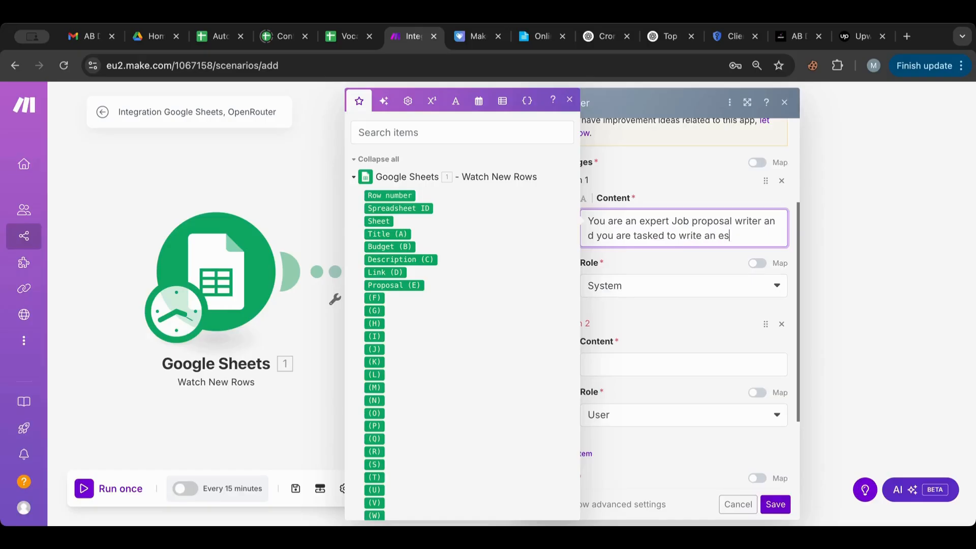
type("rite an excellent conc")
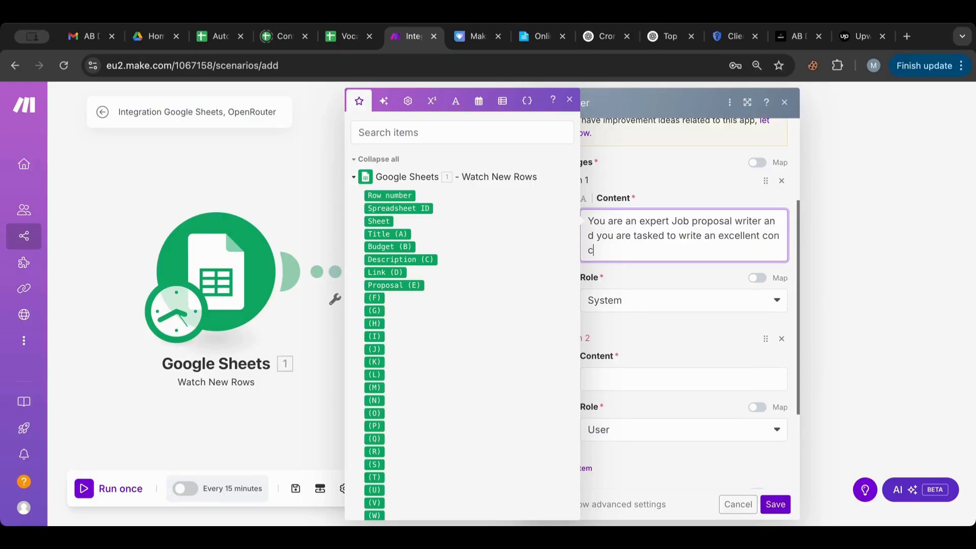
type("ise and winning job prop")
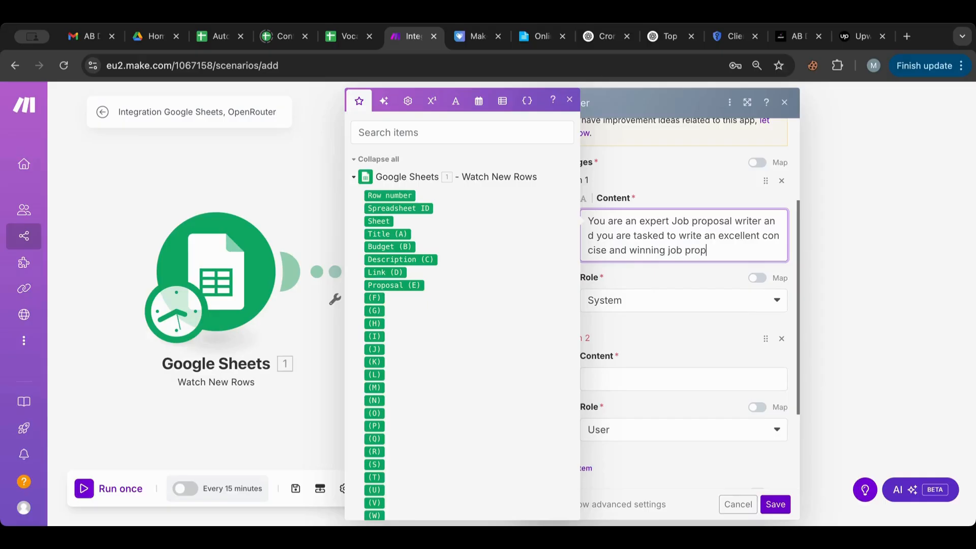
type("osal based on the infor")
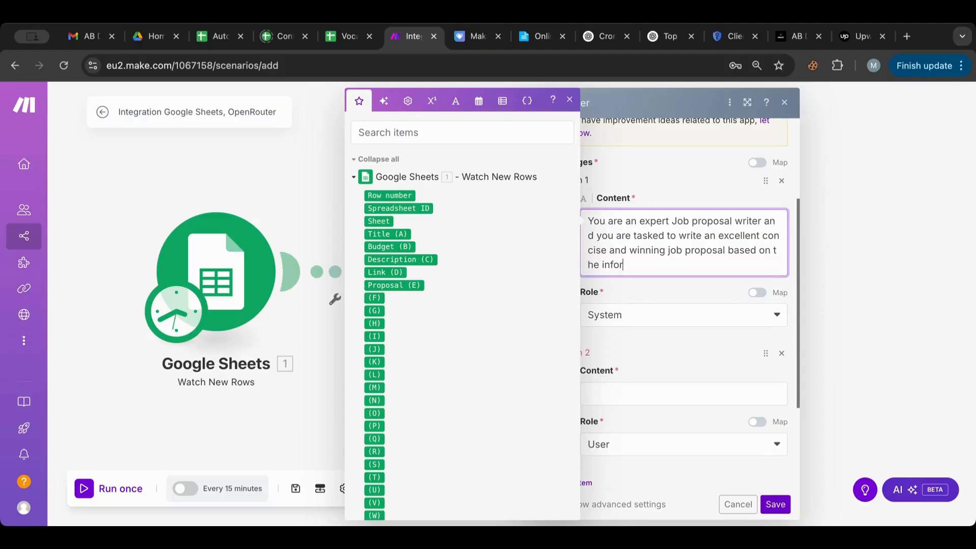
type("mation provided.")
Step: Write 'here is the' then Title:, Budget: and Description: on separate lines in the User message
left_click(636, 389)
type("here is the")
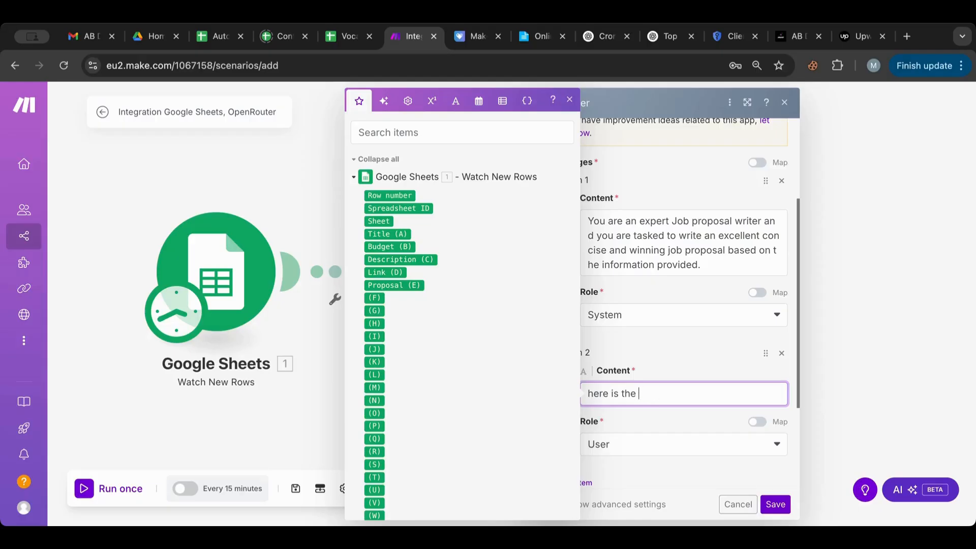
key("Return")
type("Title")
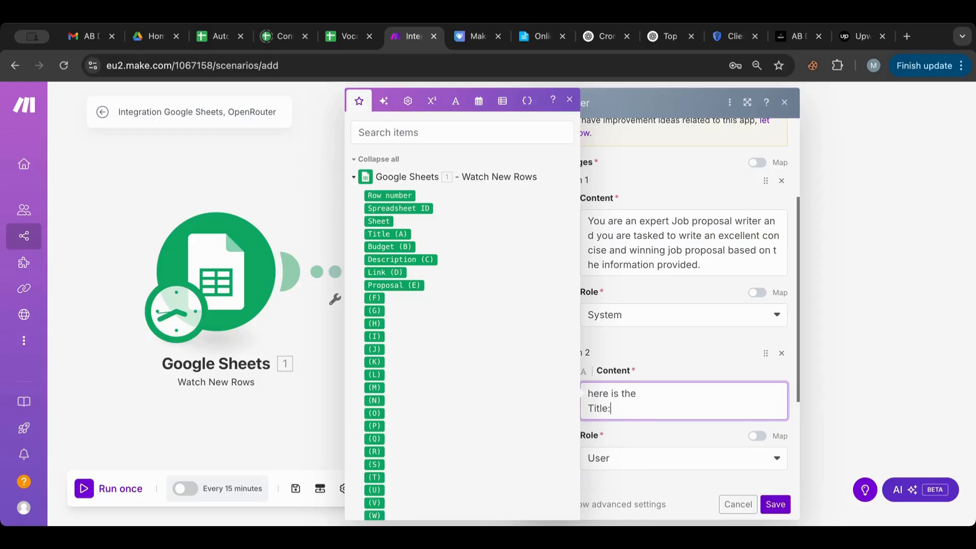
type(":")
key("Return")
type("Budget:")
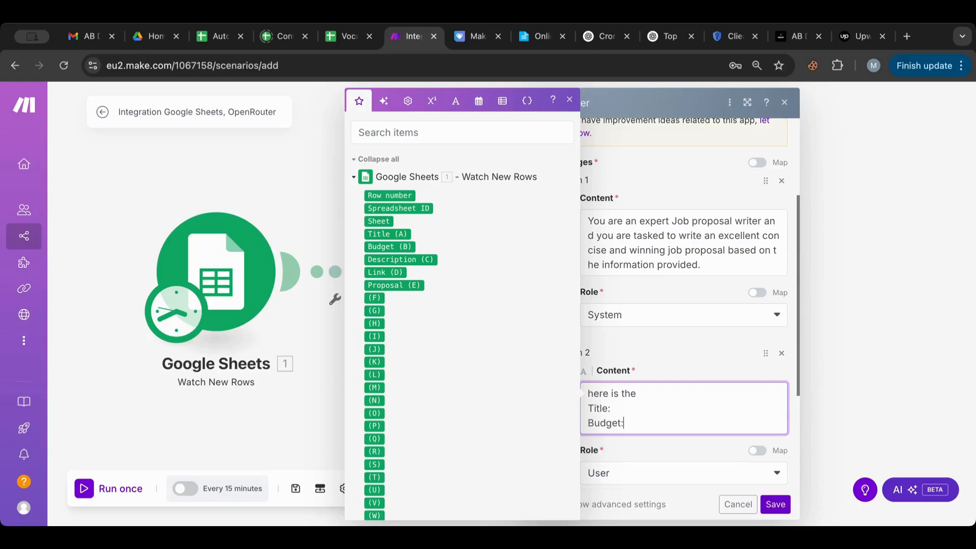
key("Return")
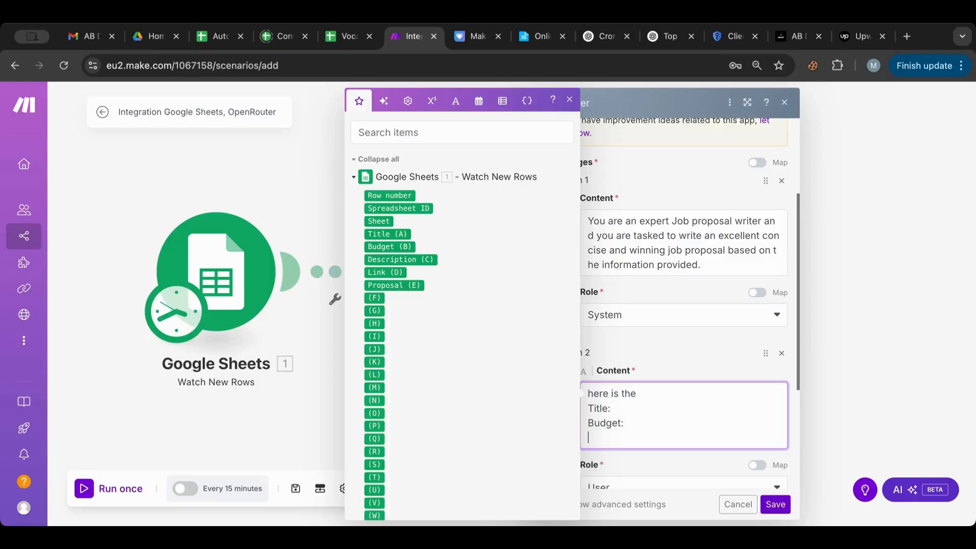
type("Description:")
scroll(701, 392, "down", 4)
left_click(674, 381)
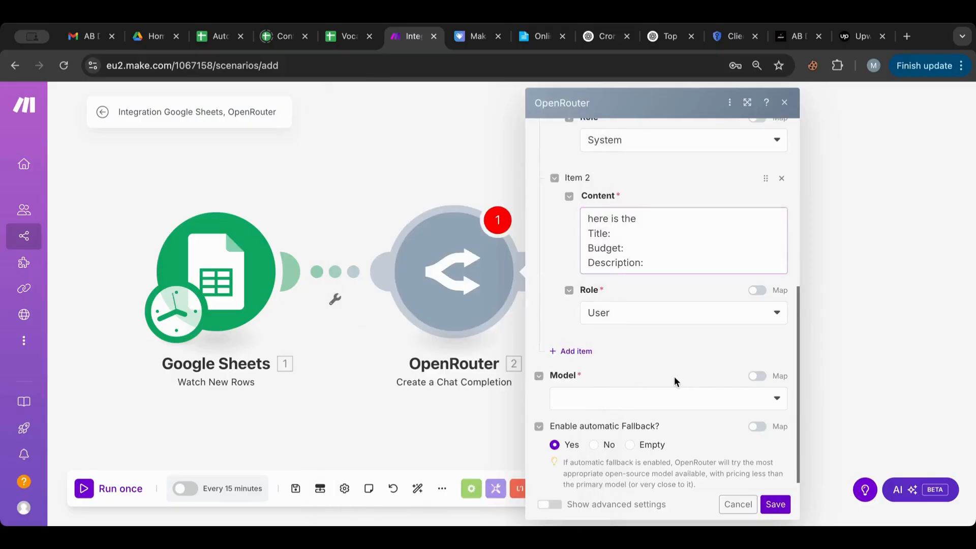
Step: Select OpenAI: ChatGPT-4o as the OpenRouter model and save the module settings
left_click(644, 401)
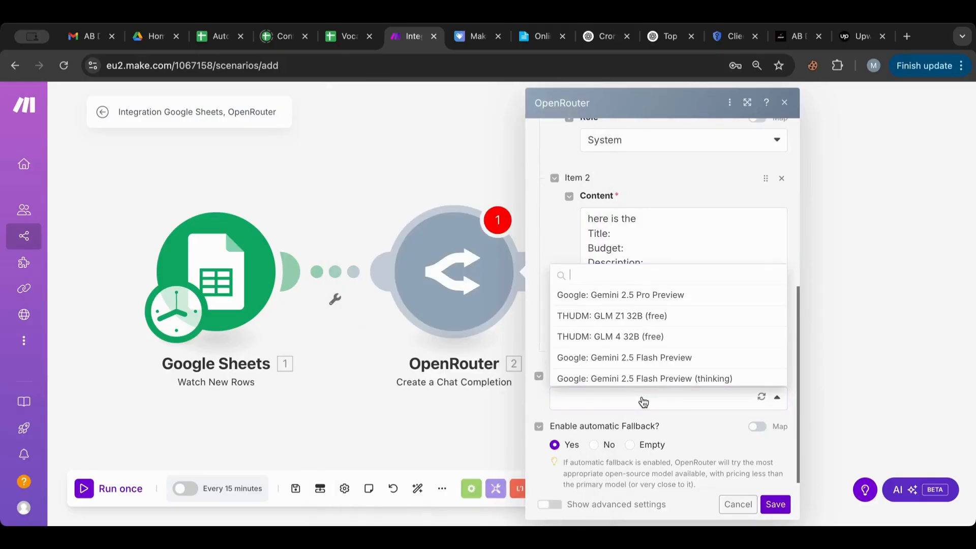
type("chat")
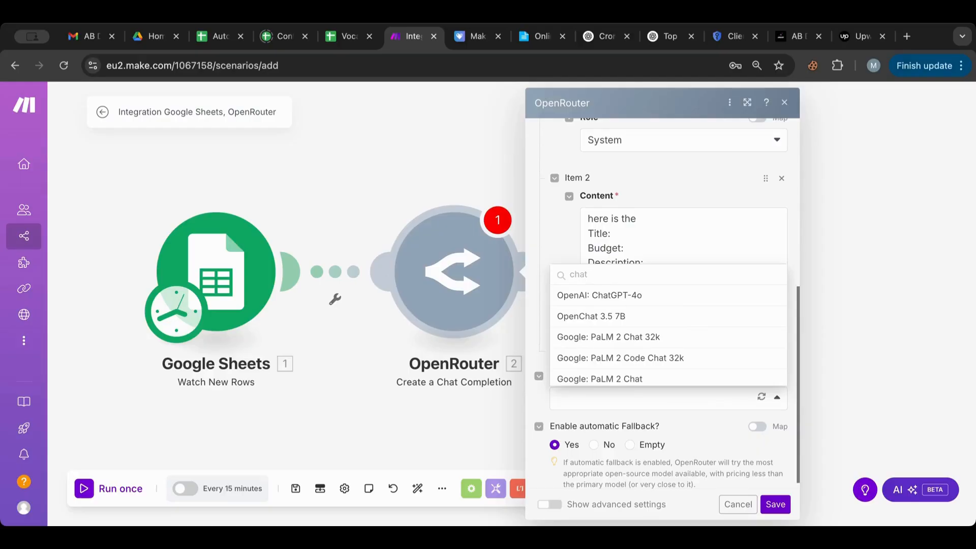
key("BackSpace")
key("BackSpace")
key("BackSpace")
key("BackSpace")
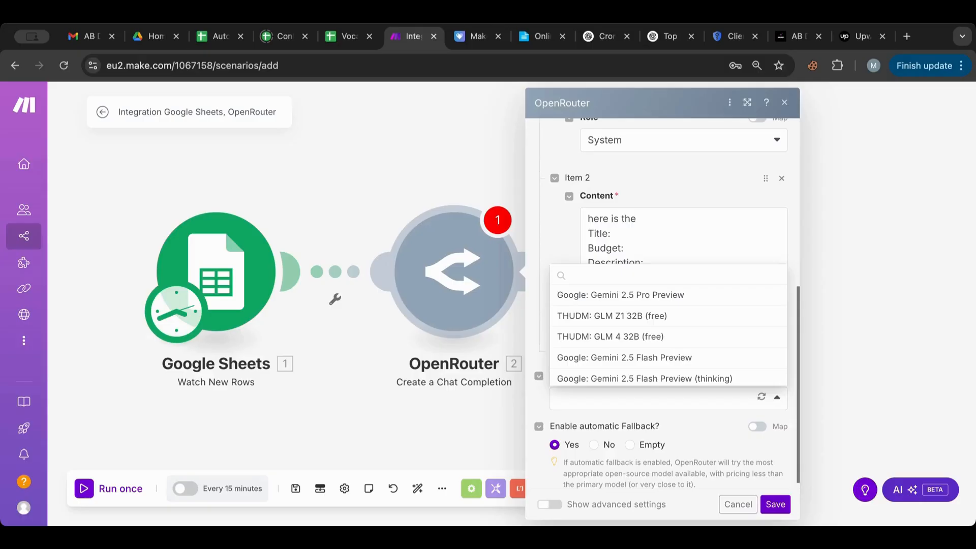
type("chat")
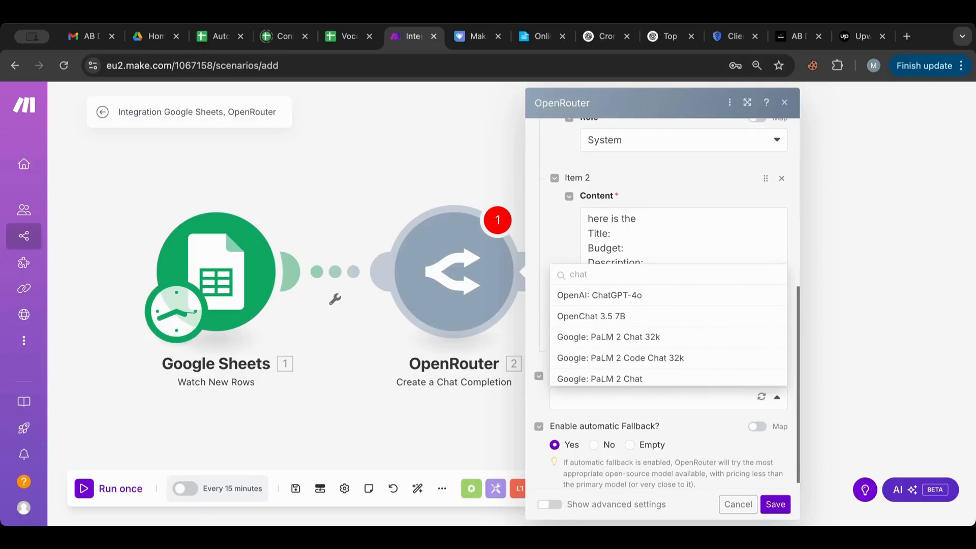
left_click(618, 294)
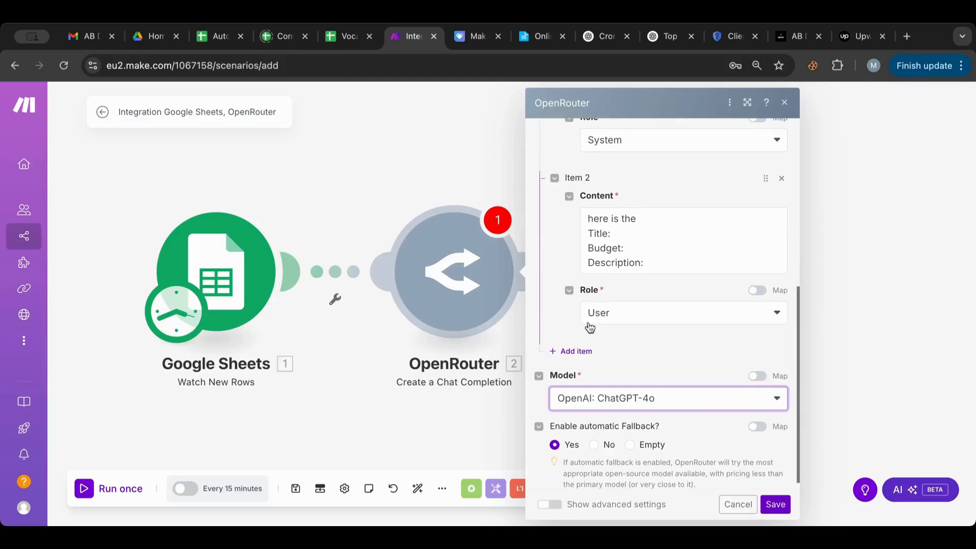
left_click(773, 503)
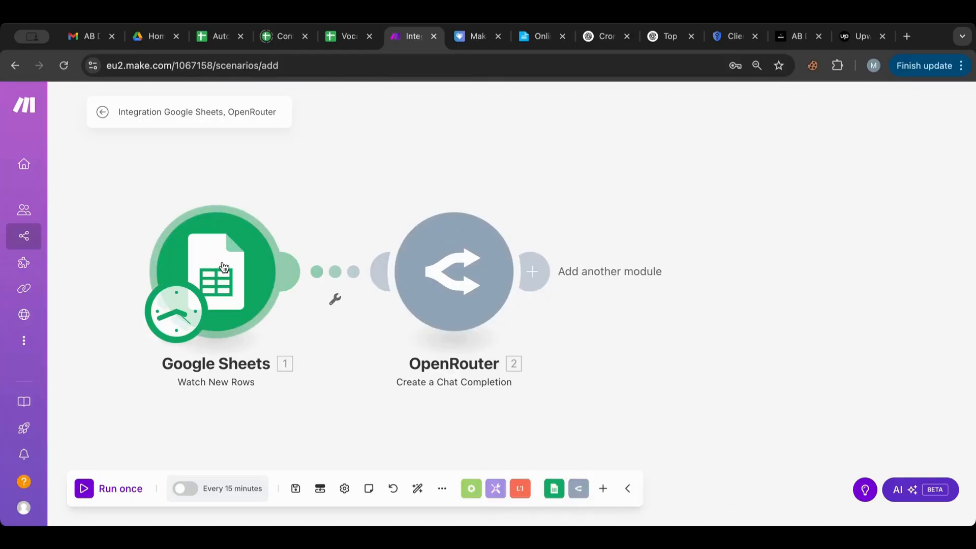
Step: Unlink OpenRouter, run Google Sheets once for a sample row, then relink OpenRouter
left_click(349, 272)
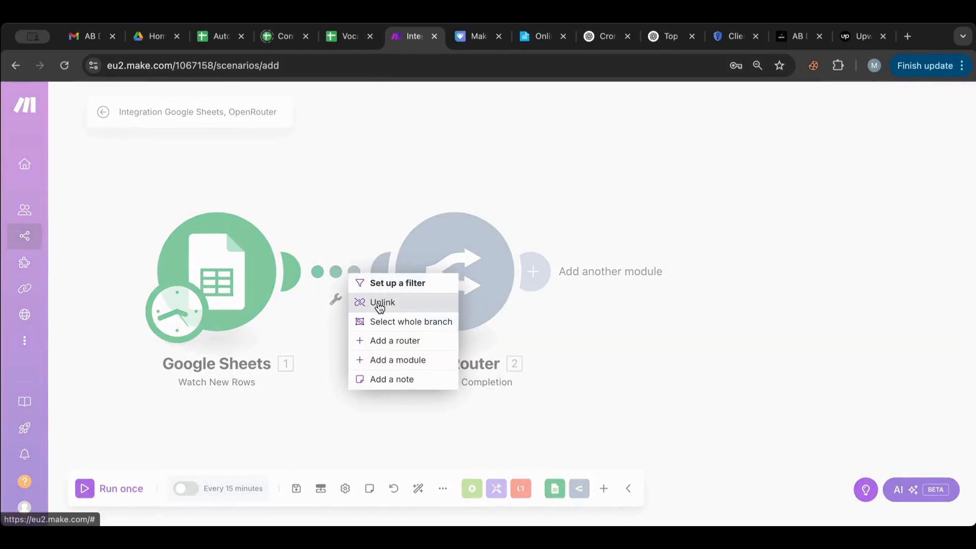
left_click(379, 303)
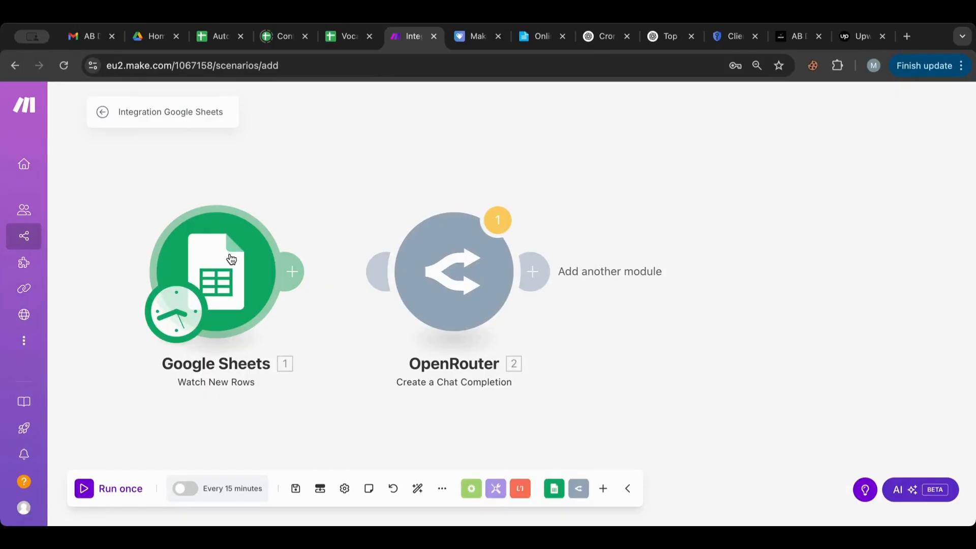
left_click(84, 489)
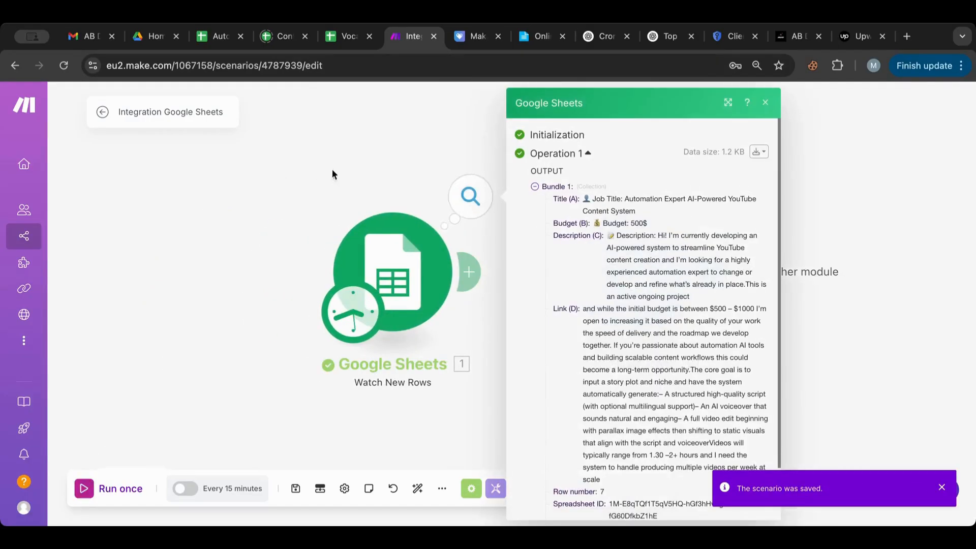
left_click(472, 267)
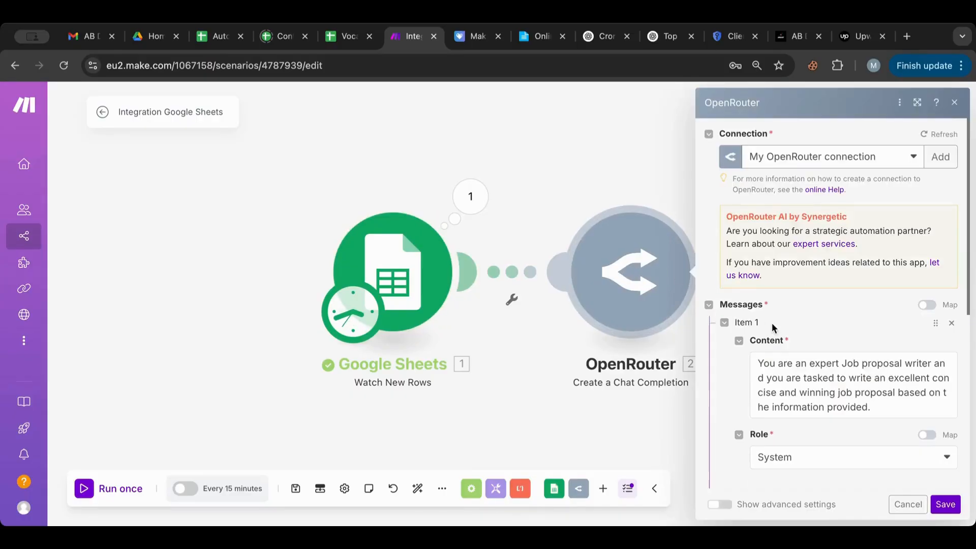
scroll(771, 323, "down", 5)
Step: Insert Title (A), Budget (B) and Description (C) after their labels in the User message and save
left_click(810, 314)
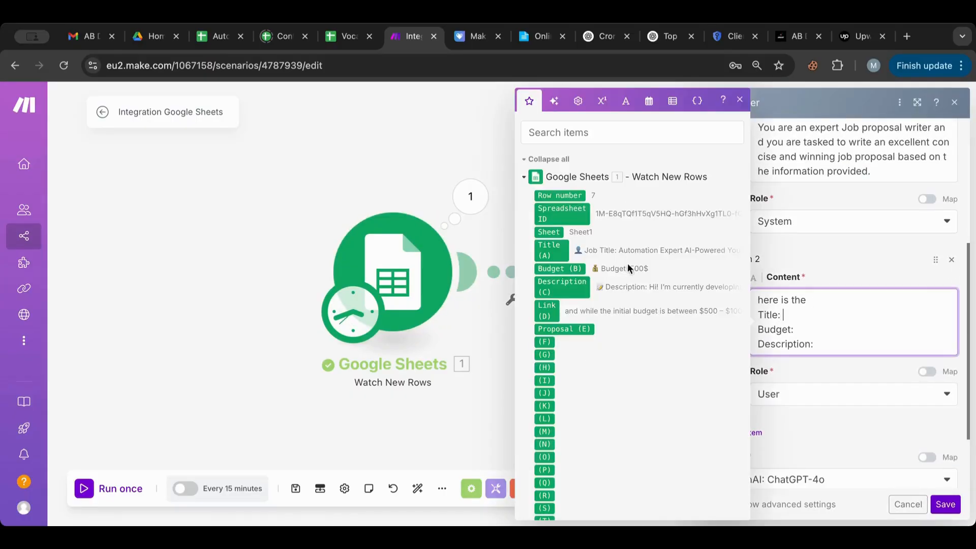
left_click(550, 249)
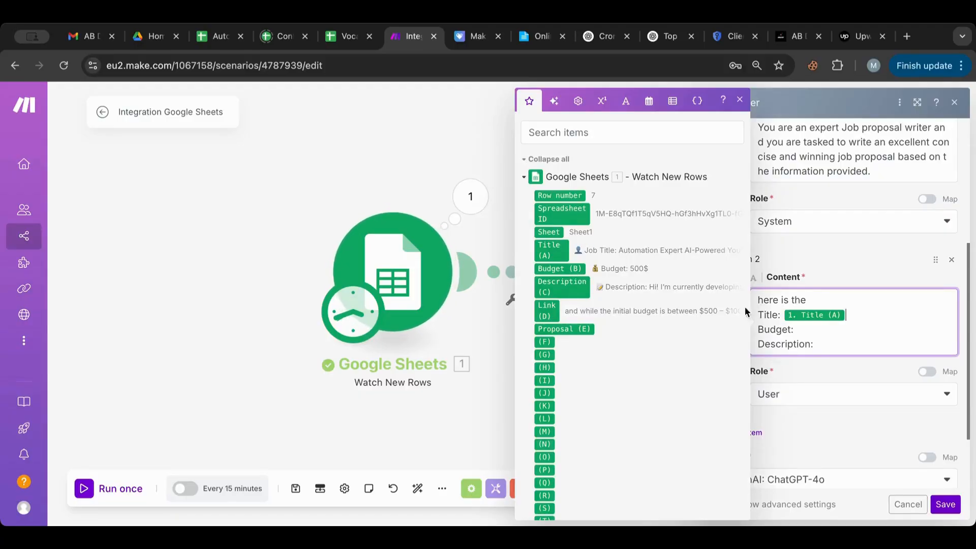
left_click(811, 326)
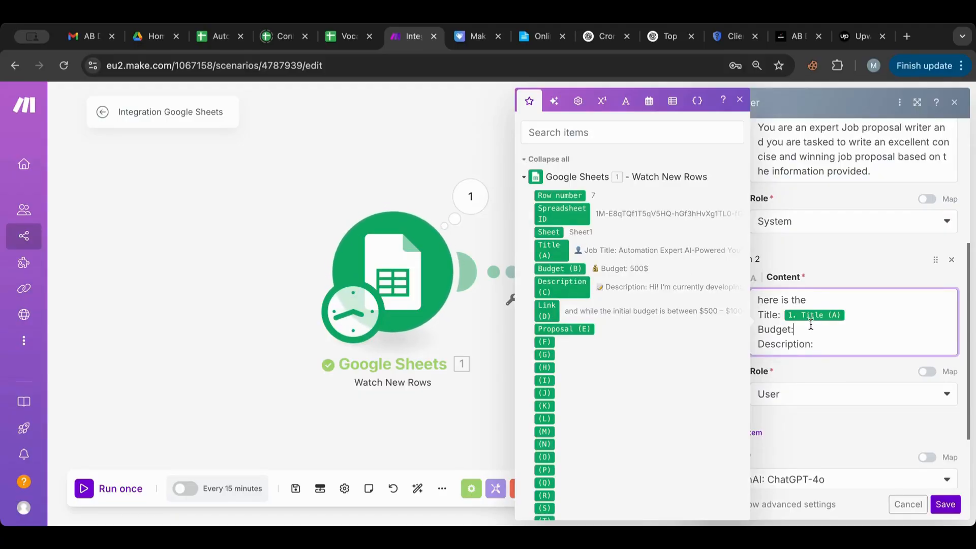
left_click(563, 269)
left_click(831, 344)
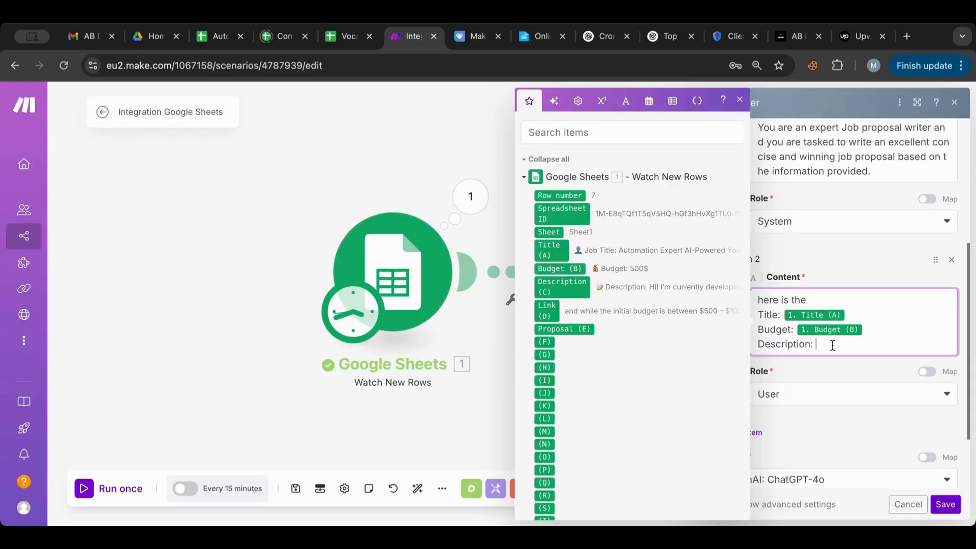
left_click(589, 288)
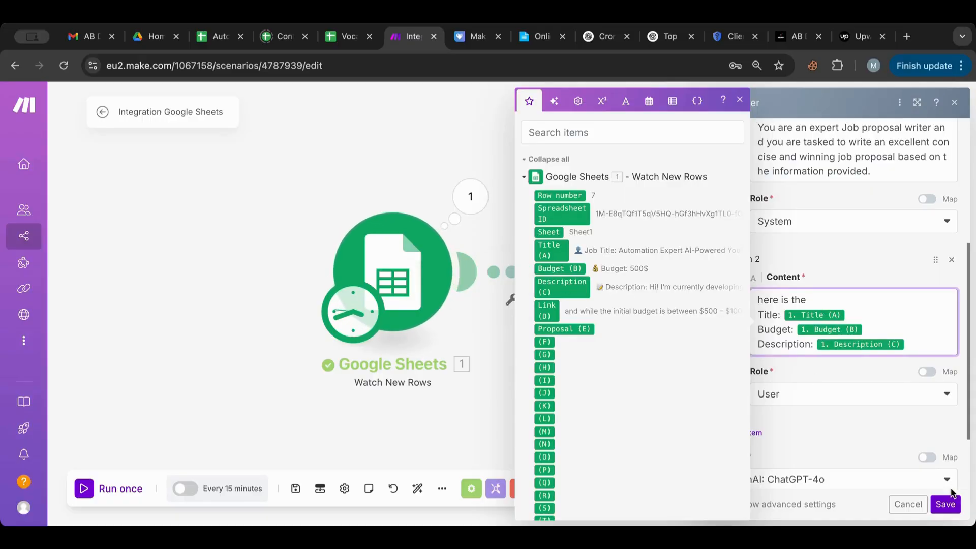
left_click(947, 505)
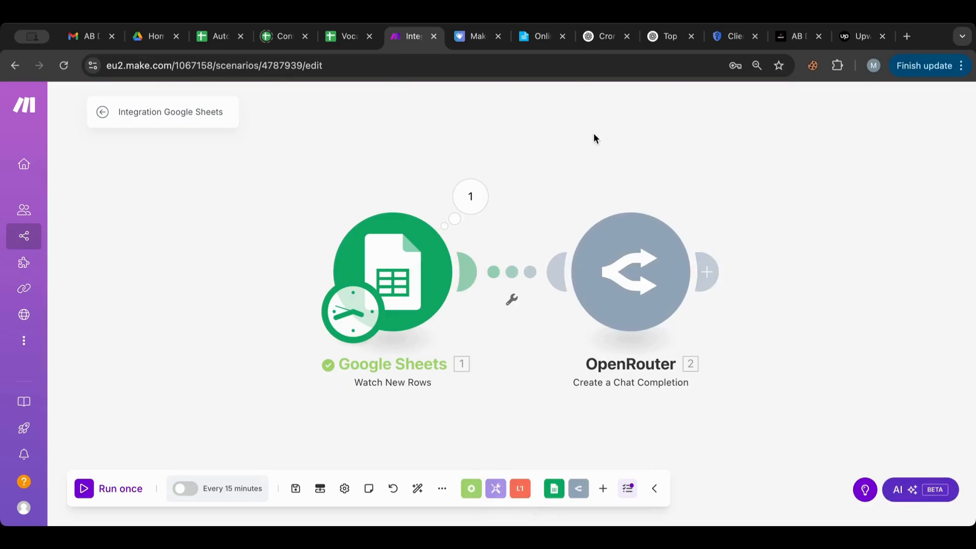
left_click_drag(623, 147, 473, 170)
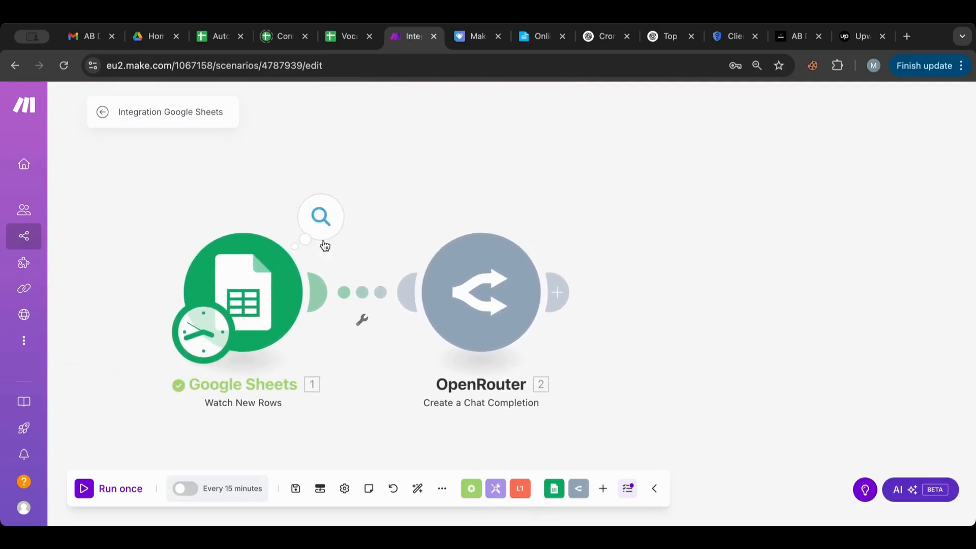
Step: Set the trigger to start manually from the Automation Expert AI-Powered YouTube job row
right_click(283, 274)
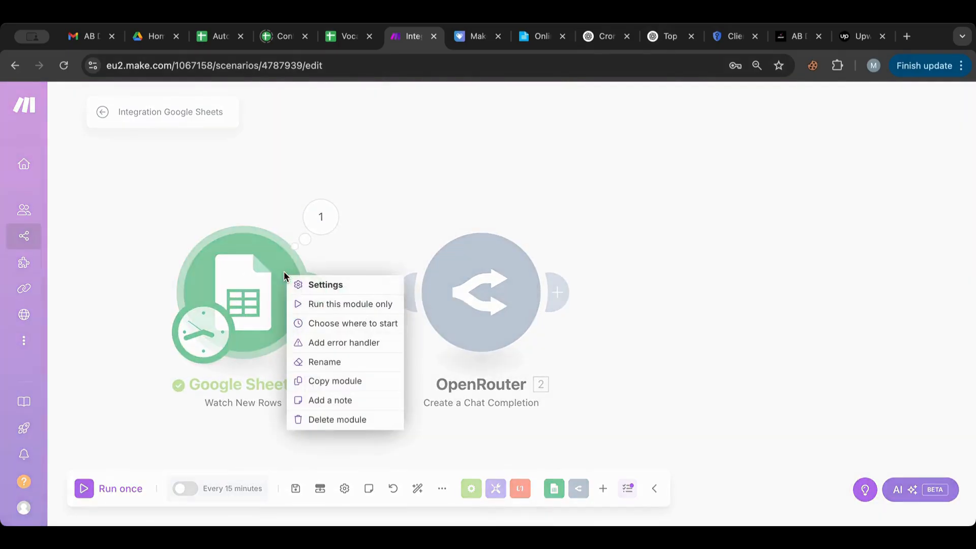
left_click(344, 323)
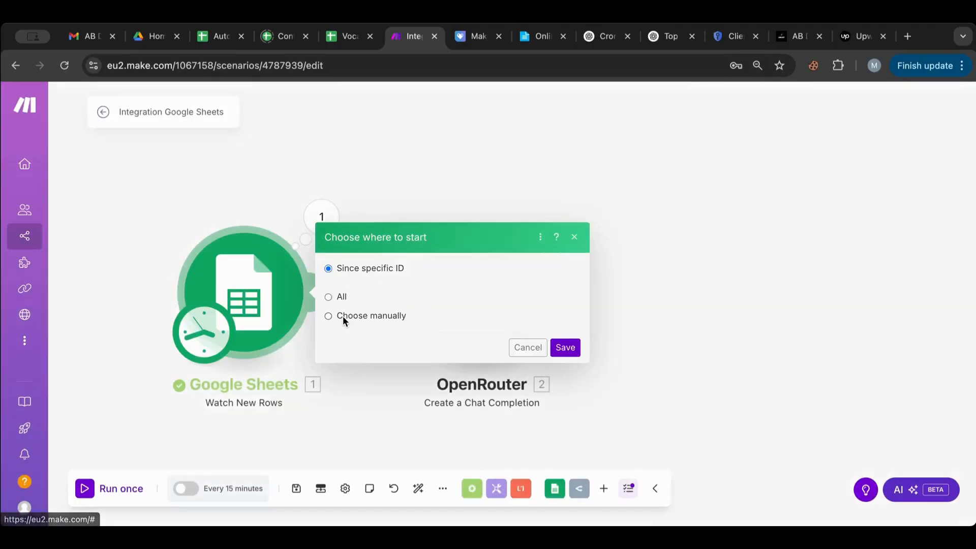
left_click(352, 338)
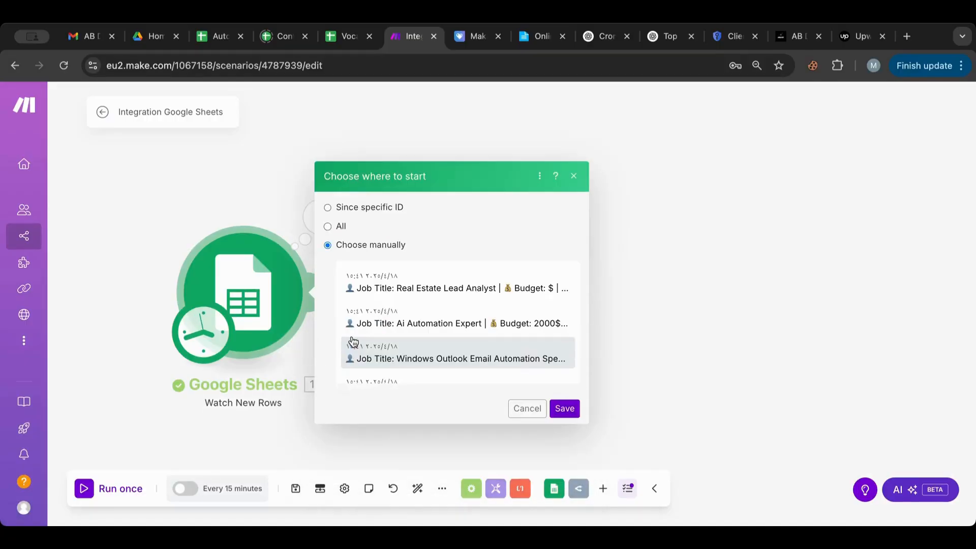
scroll(407, 300, "down", 6)
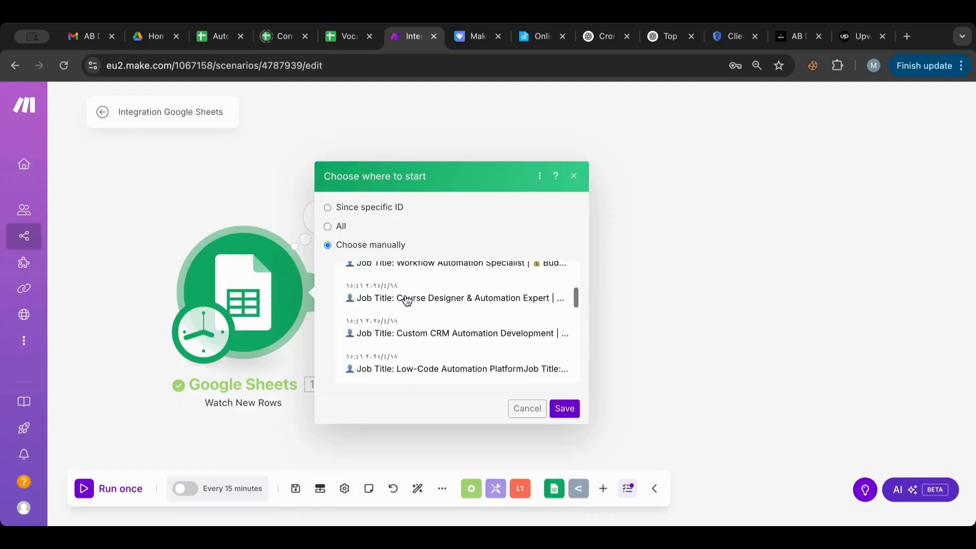
scroll(407, 300, "down", 3)
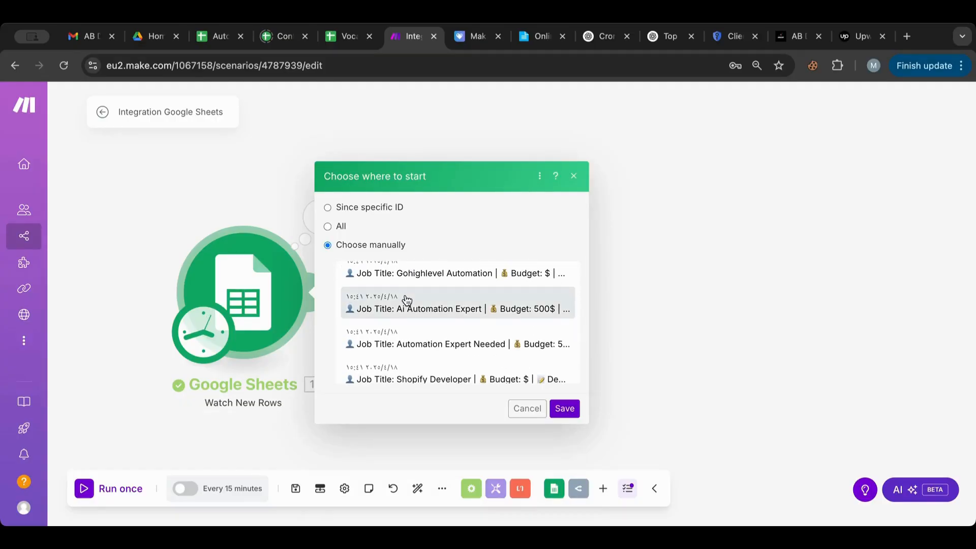
scroll(406, 300, "down", 3)
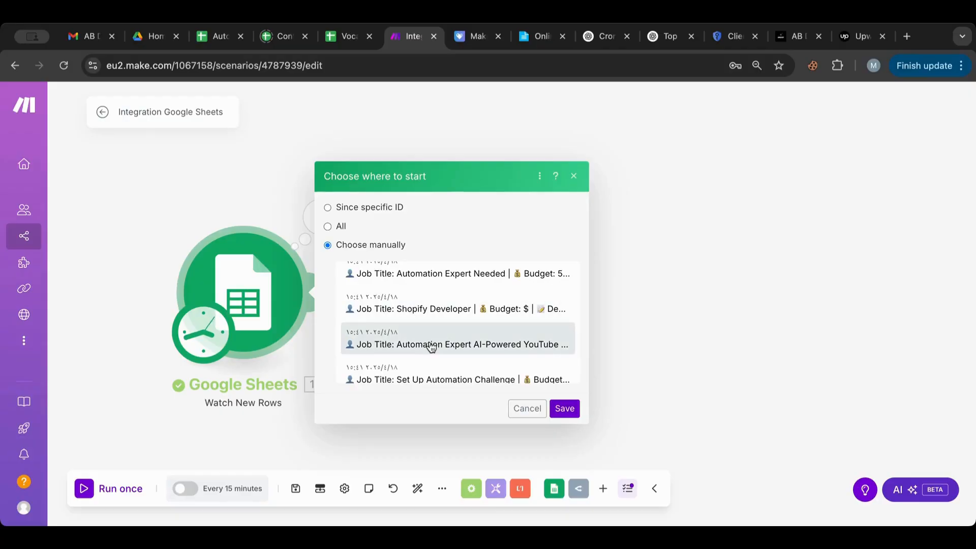
left_click(432, 347)
left_click(564, 409)
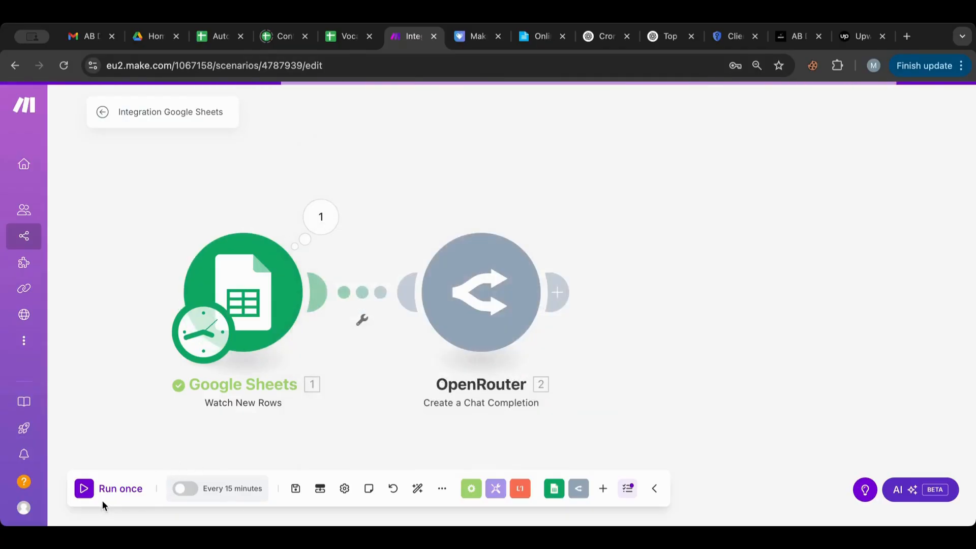
Step: Run the scenario once and expand OpenRouter's token usage, completion and prompt token details
left_click(84, 489)
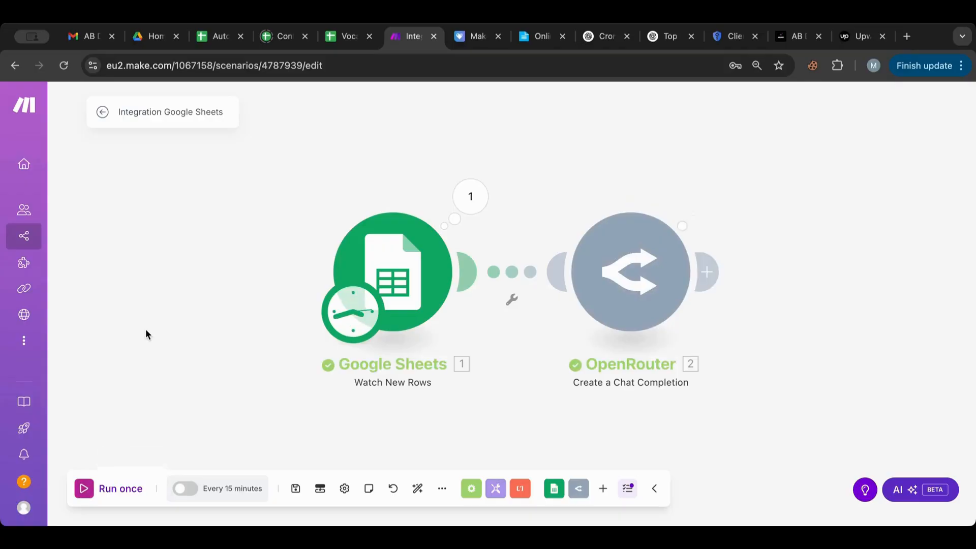
left_click(704, 201)
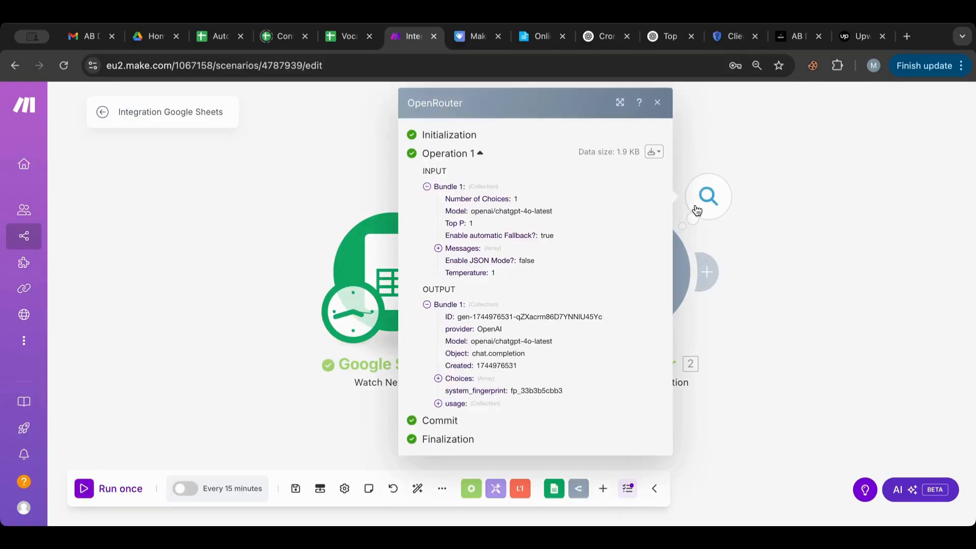
left_click(439, 405)
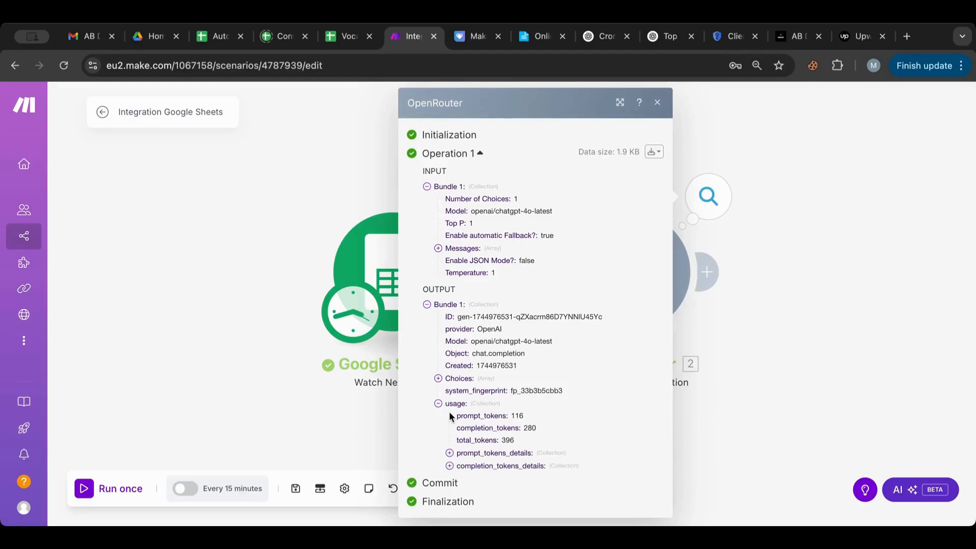
left_click(449, 466)
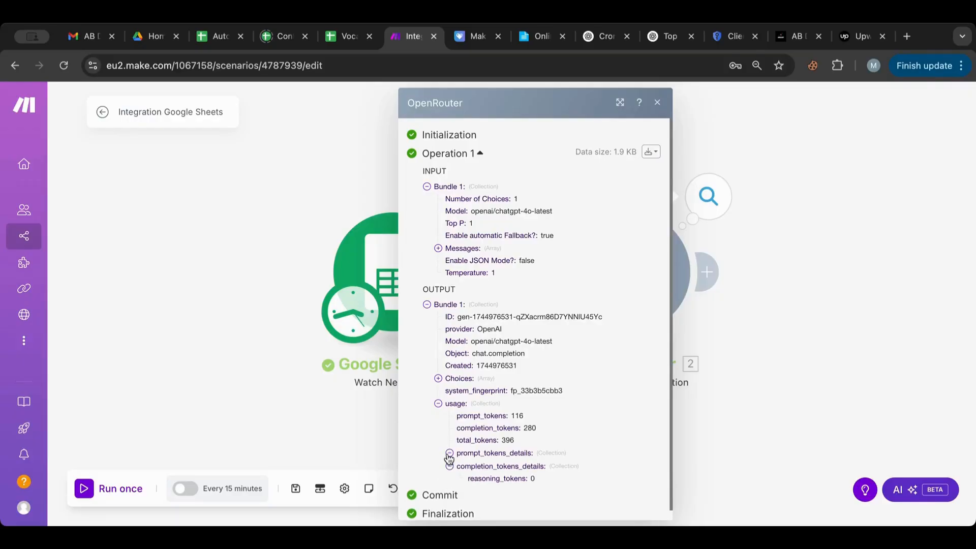
left_click(450, 453)
scroll(449, 458, "down", 1)
Step: Expand Choices > 1 > Message > Content and read through the generated job proposal
left_click(438, 357)
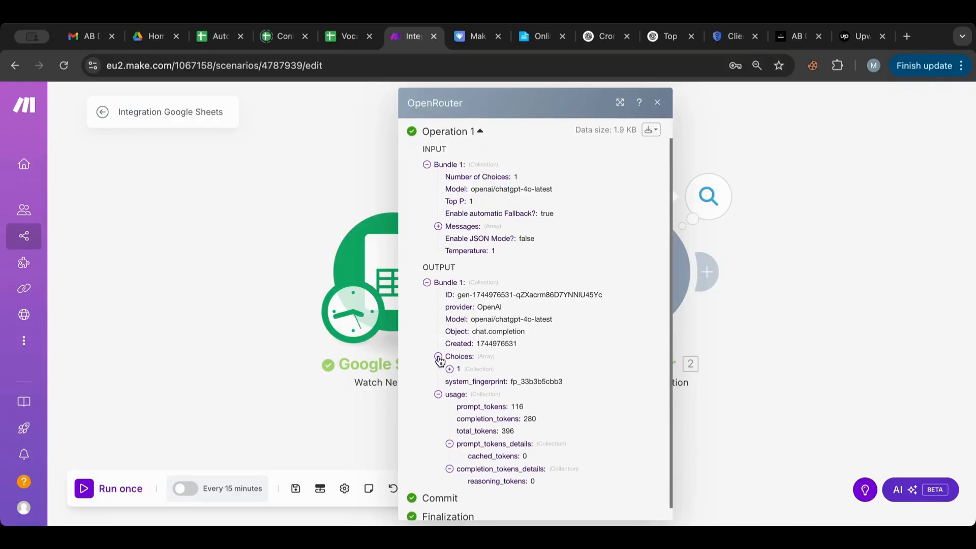
left_click(450, 370)
left_click(461, 431)
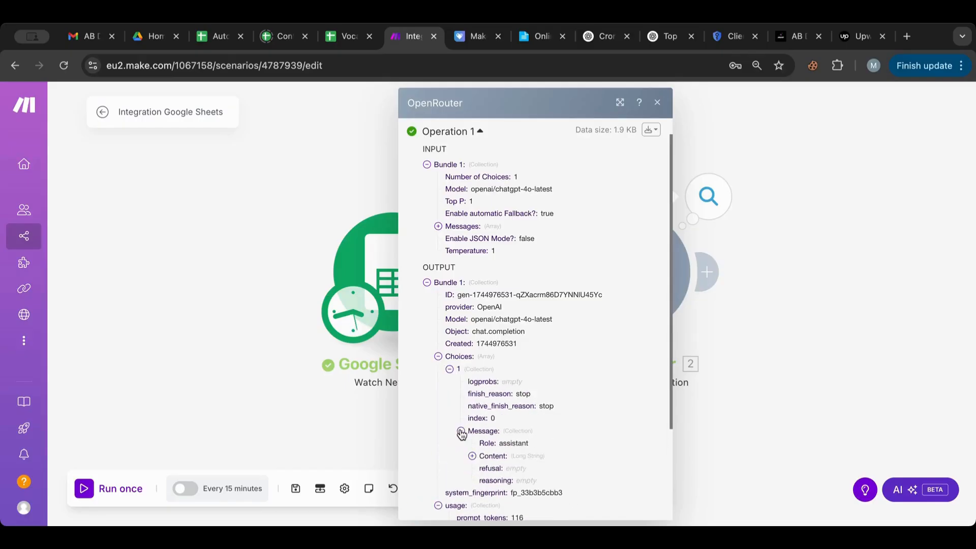
left_click(472, 456)
scroll(474, 456, "down", 3)
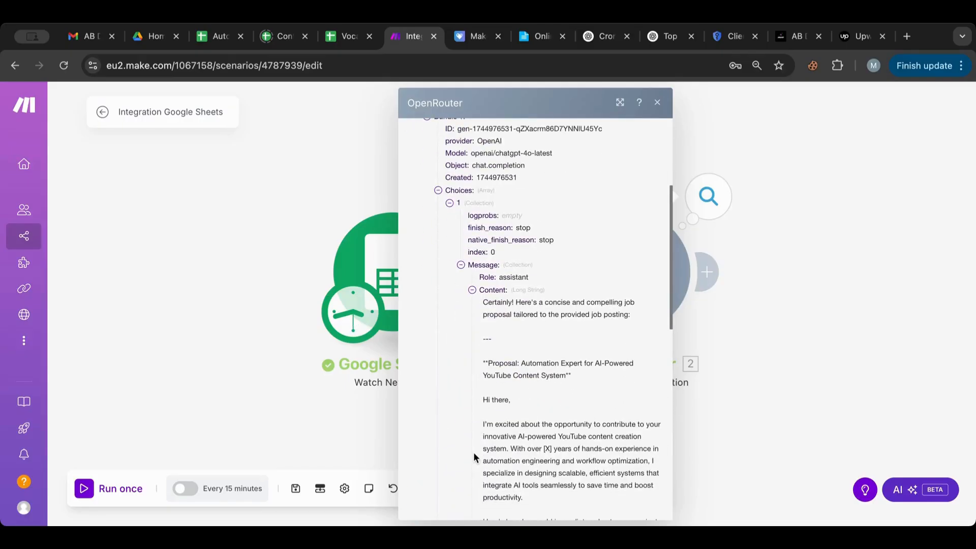
scroll(474, 456, "down", 2)
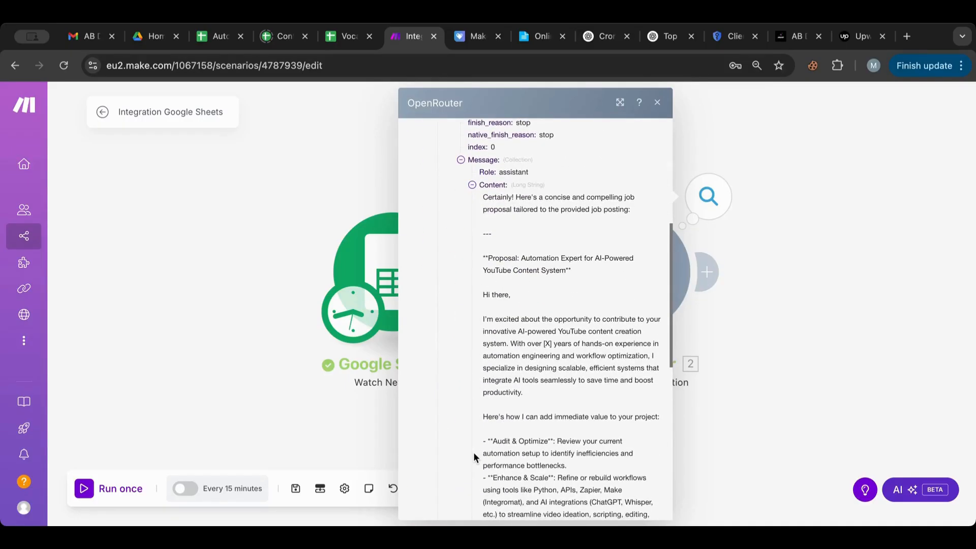
scroll(514, 234, "down", 1)
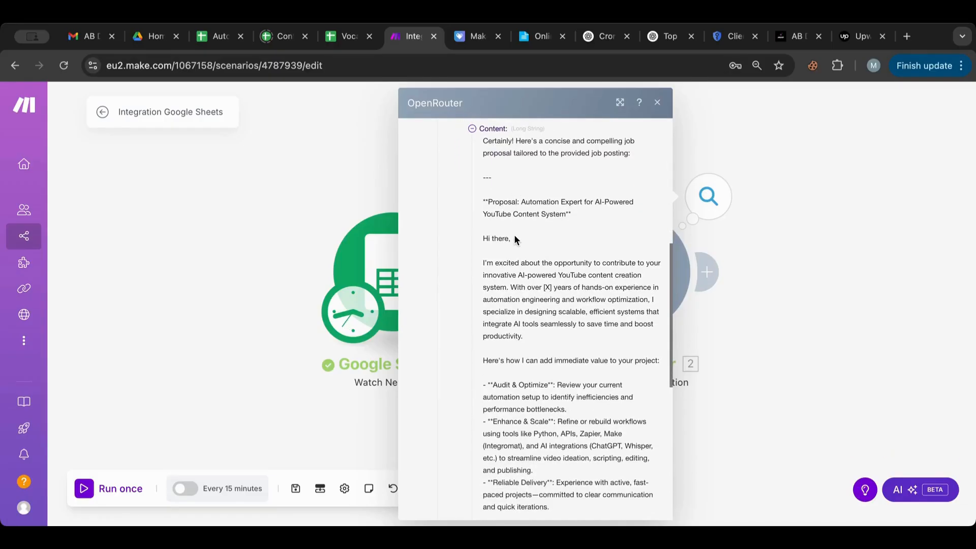
scroll(549, 322, "down", 1)
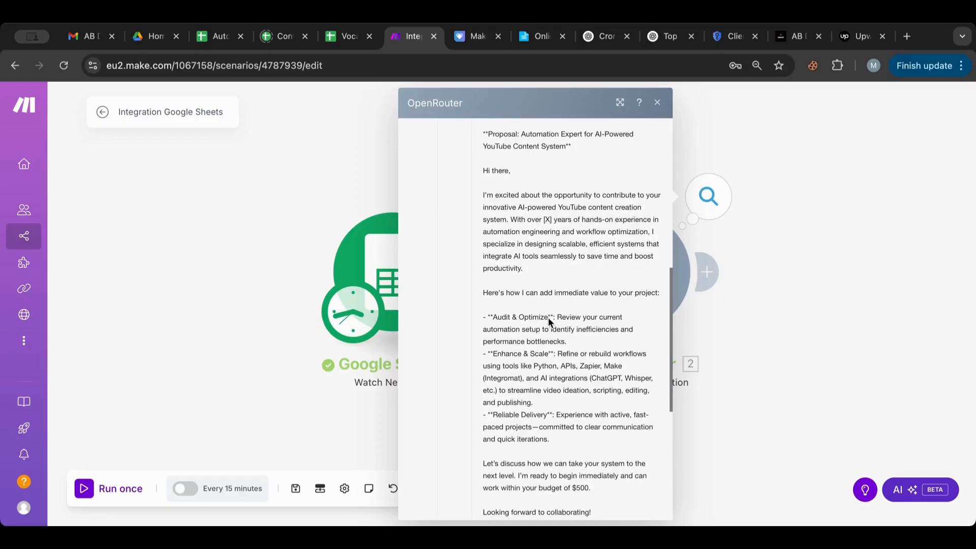
scroll(549, 322, "down", 3)
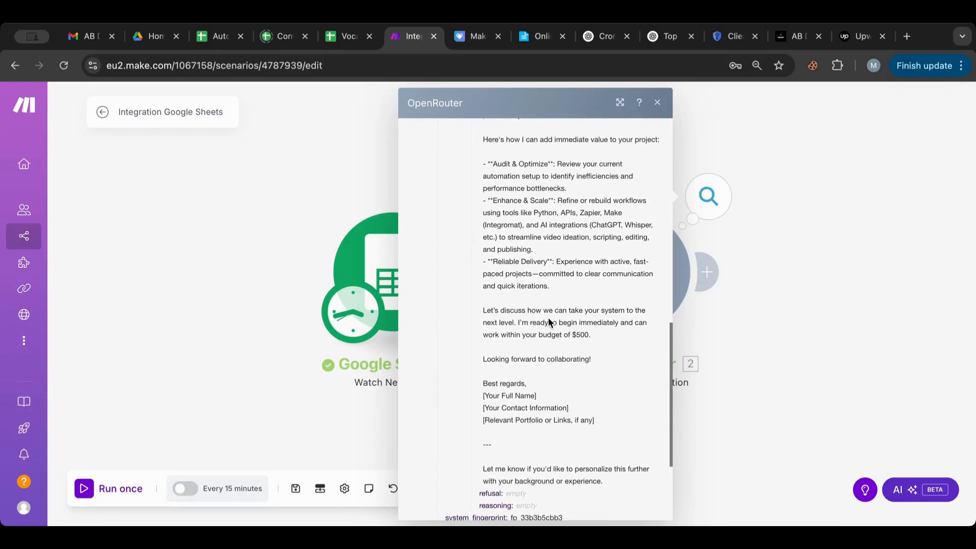
scroll(549, 320, "down", 1)
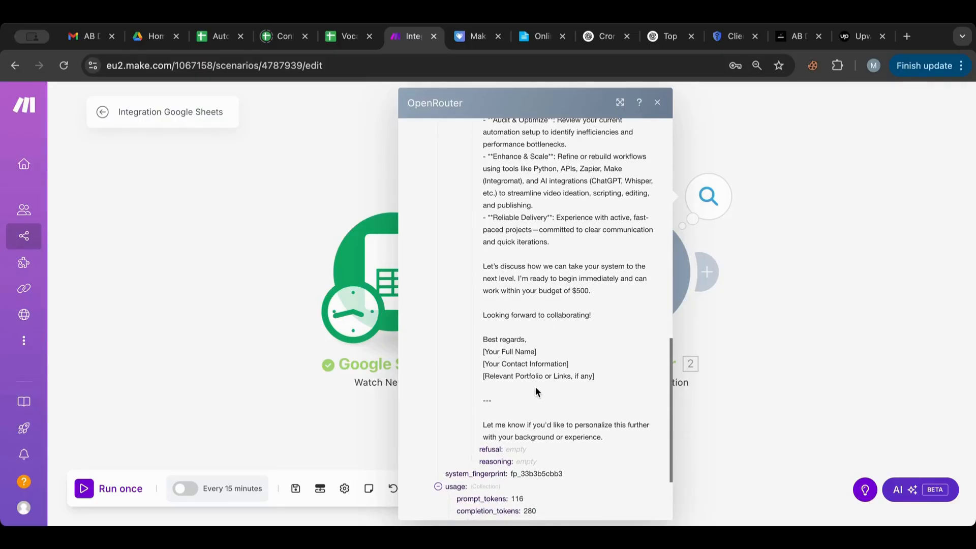
scroll(537, 366, "up", 3)
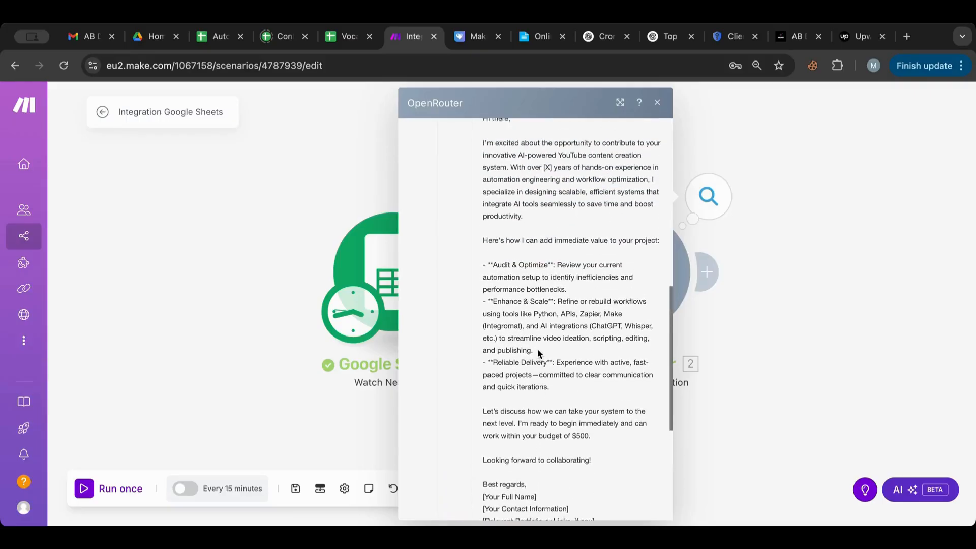
scroll(538, 349, "up", 1)
scroll(538, 348, "down", 2)
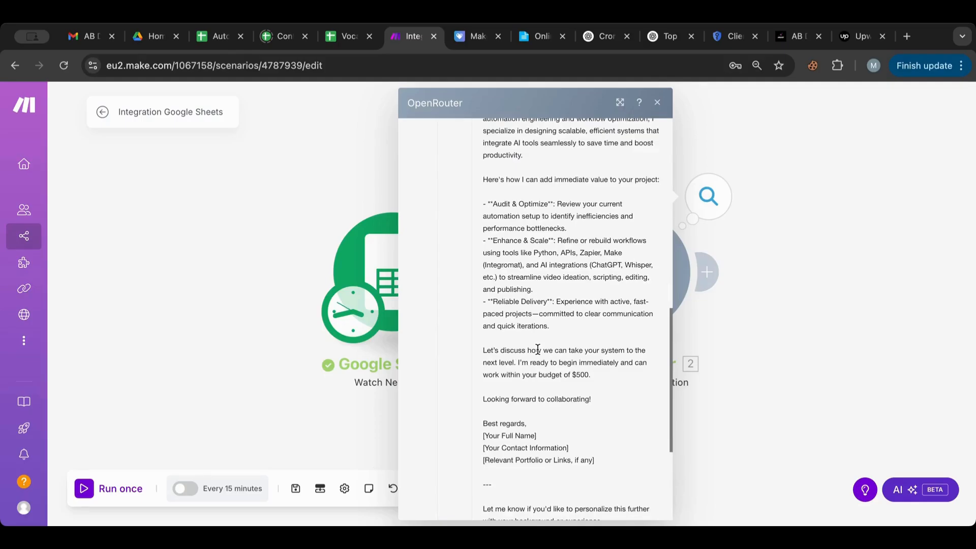
Step: Reopen the proposal content, select its four-line signature block, and close the output panel
left_click(803, 231)
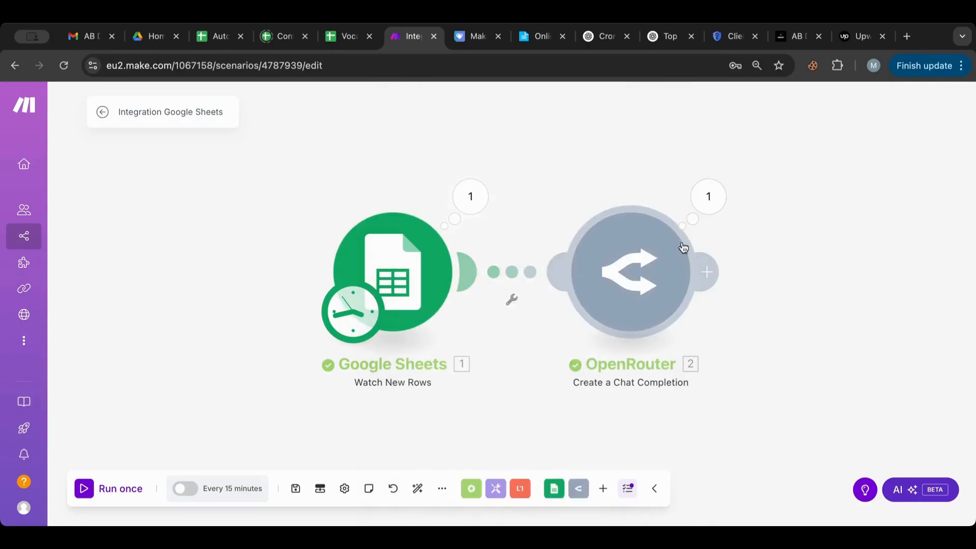
left_click(710, 208)
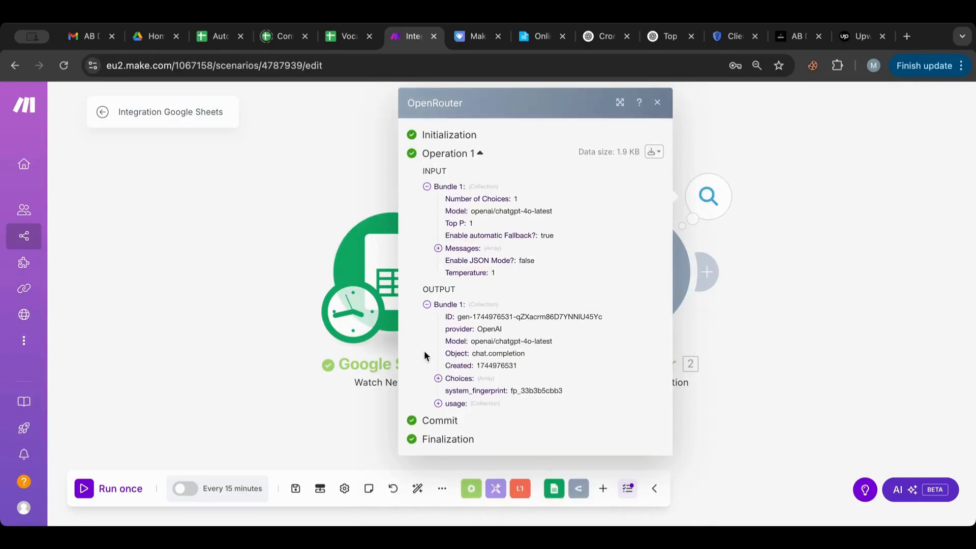
left_click(438, 379)
left_click(449, 391)
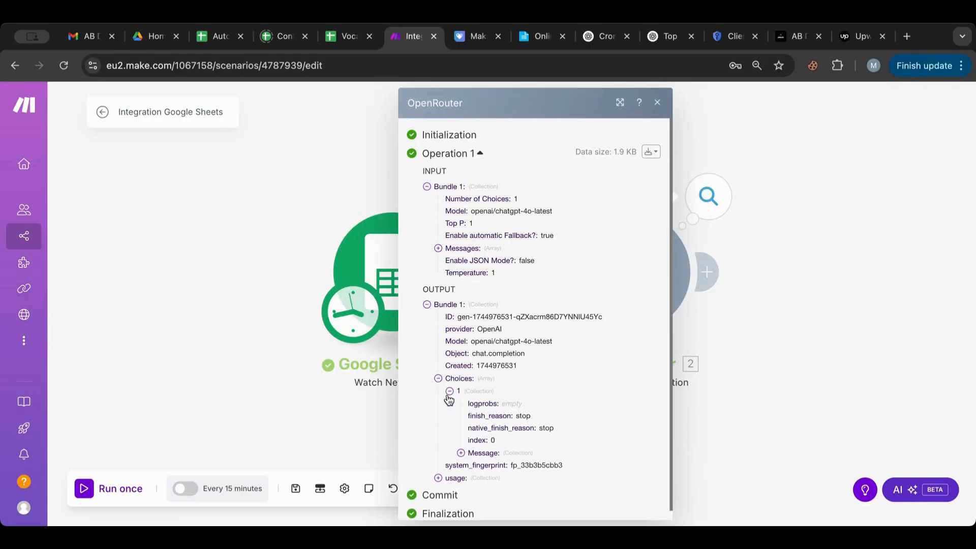
left_click(461, 453)
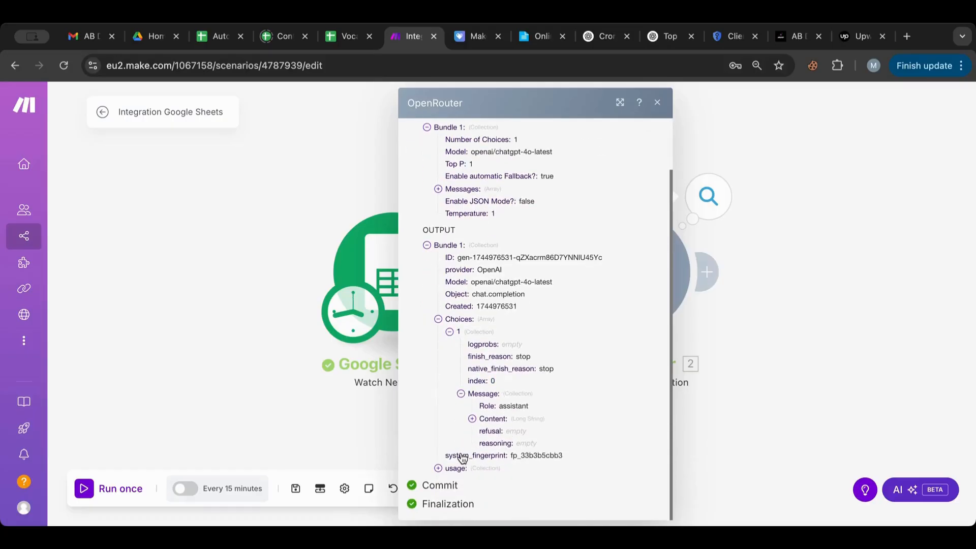
left_click(472, 419)
scroll(475, 413, "down", 10)
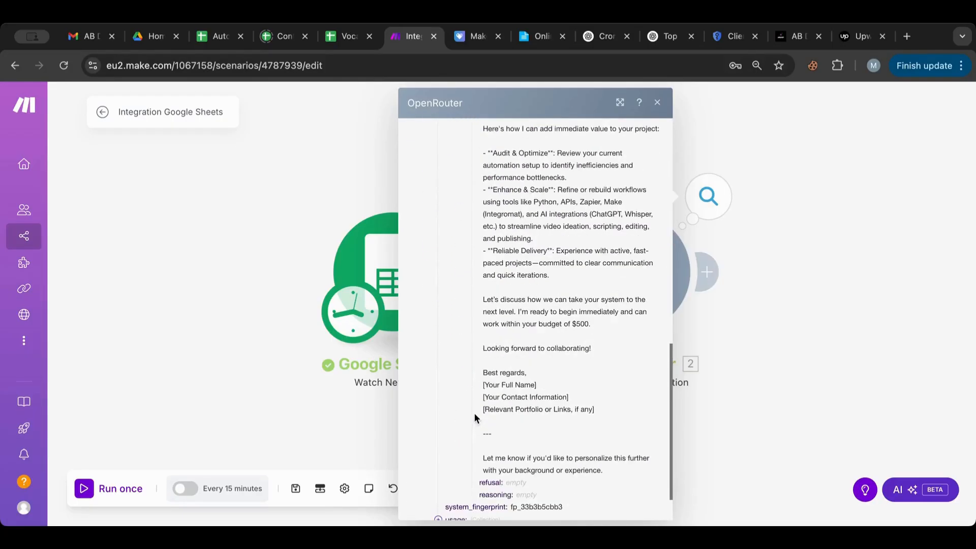
left_click_drag(595, 407, 456, 369)
key("ctrl+c")
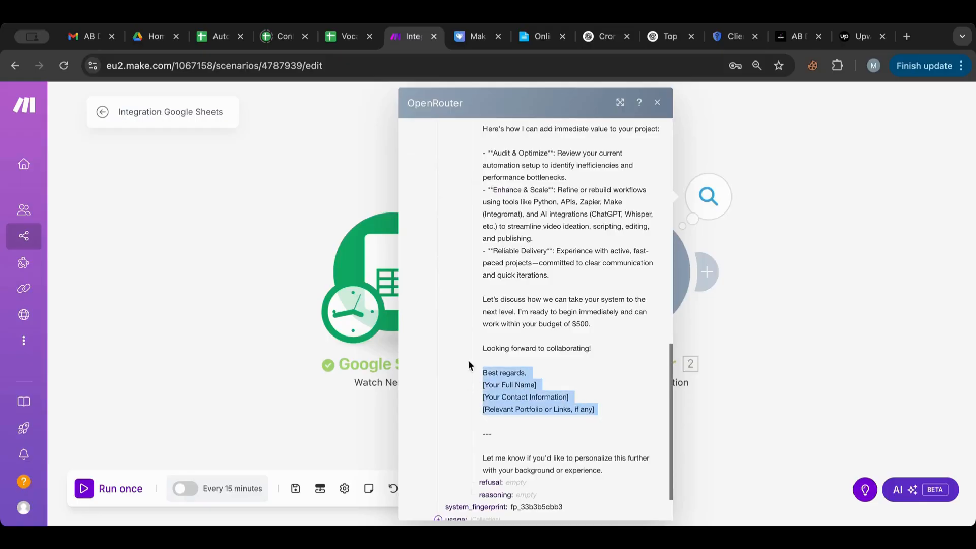
left_click(800, 269)
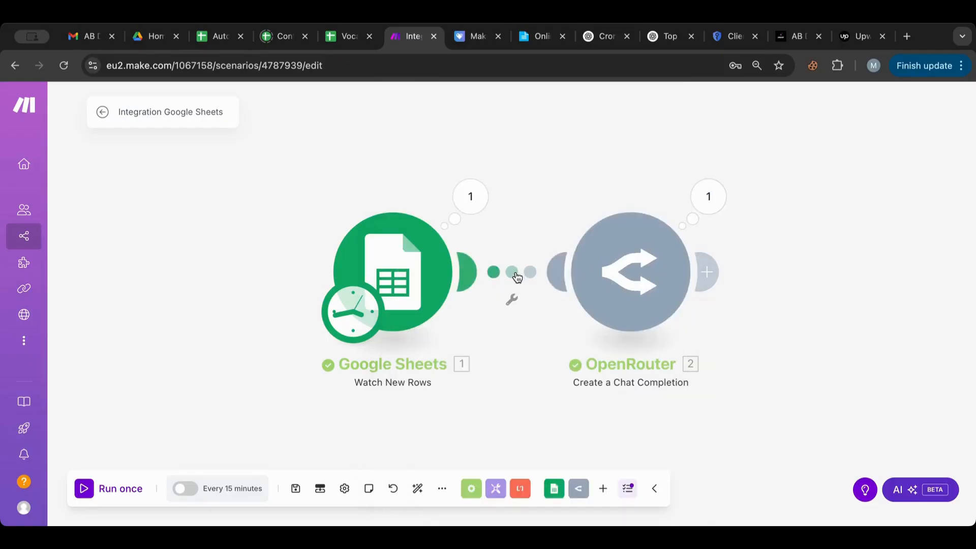
Step: In the OpenRouter system message, add 'here are some information about me:' and paste the signature block
left_click(652, 278)
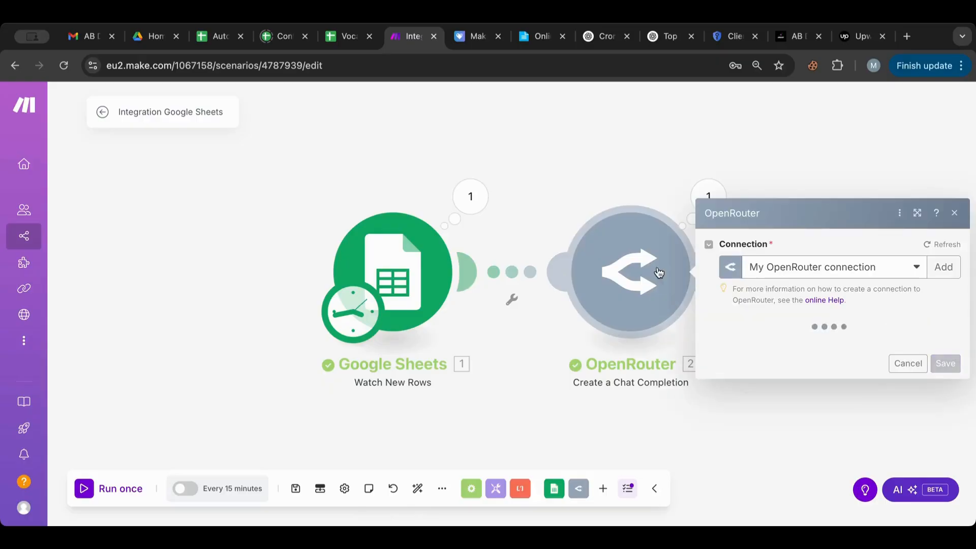
scroll(868, 282, "down", 3)
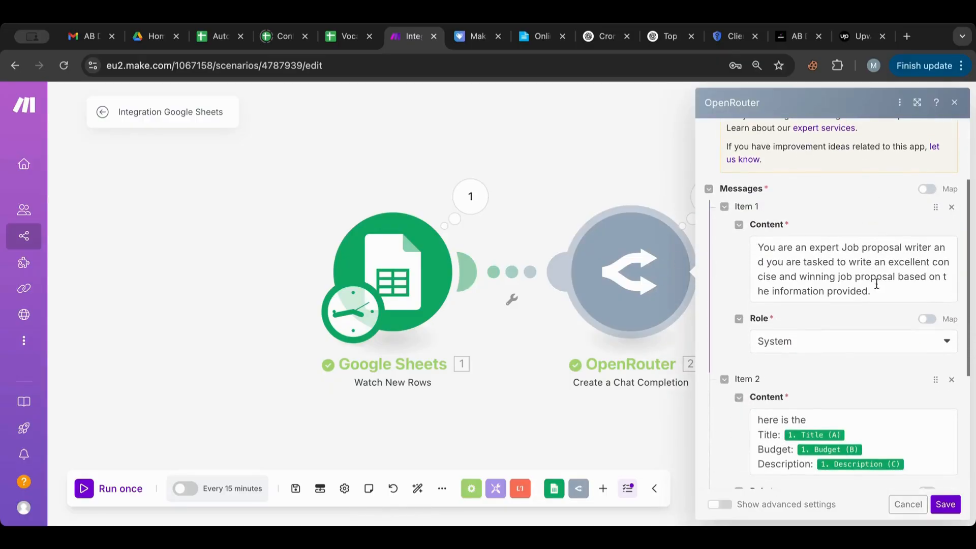
left_click(895, 292)
key("Return")
key("Return")
type("here a")
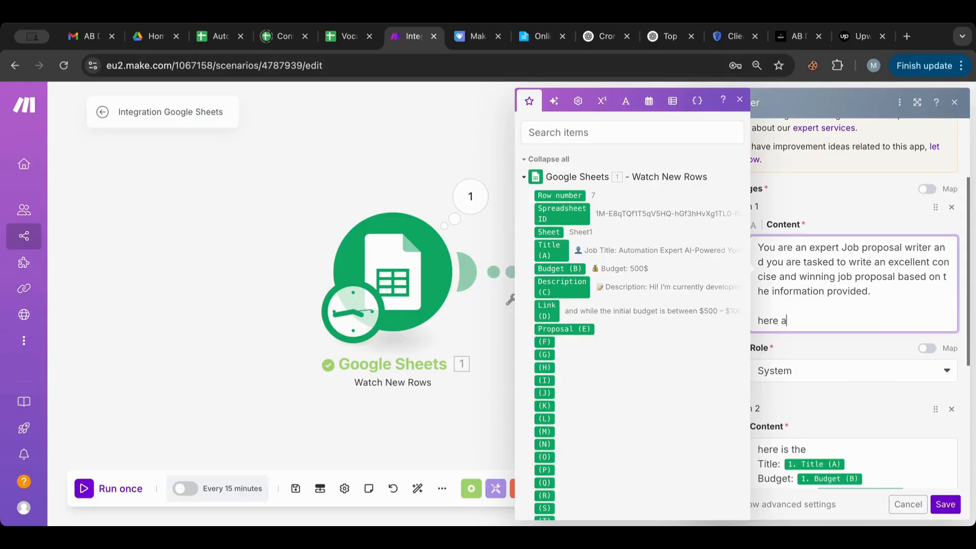
type("re some information ")
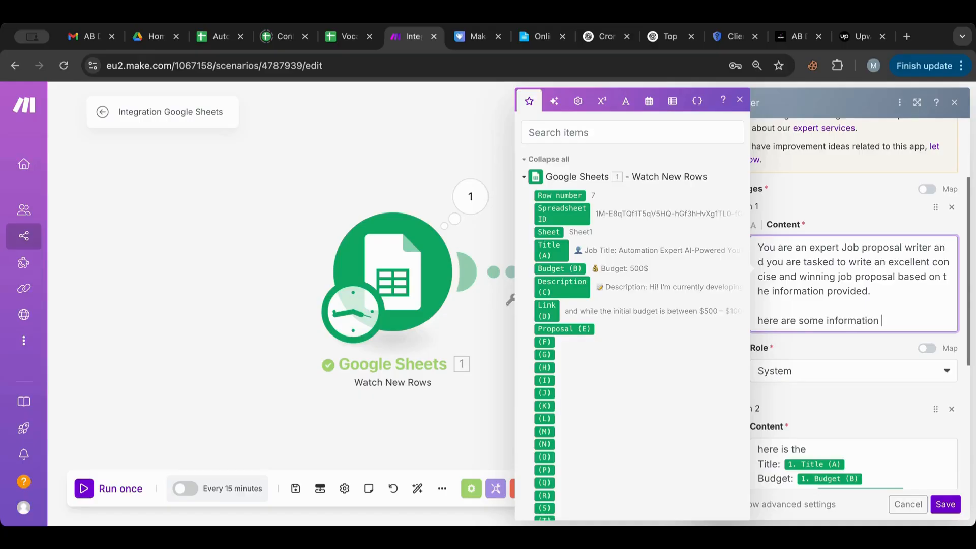
type("about me:")
key("ctrl+v")
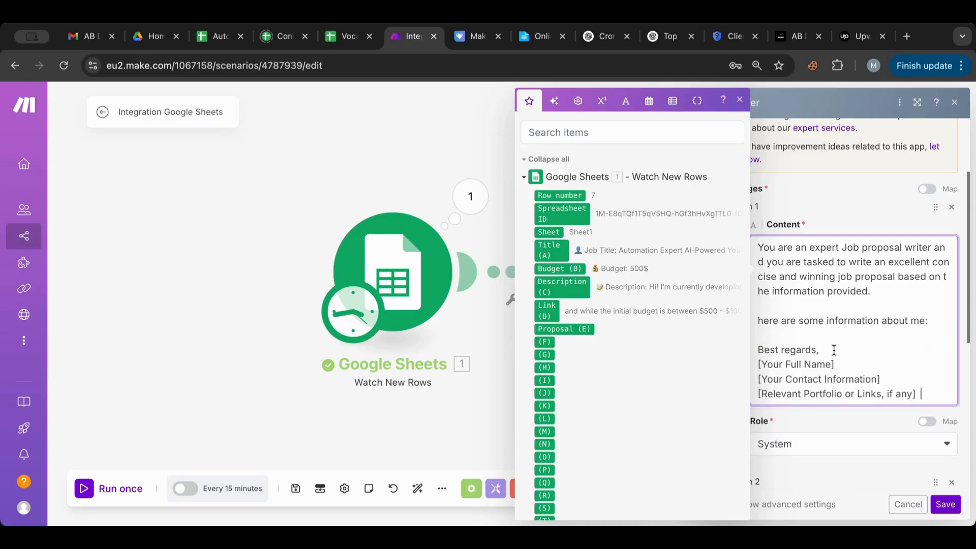
Step: Delete the 'Best regards,' line and replace [Your Full Name] with the user's full name
left_click_drag(834, 350, 744, 355)
key("BackSpace")
key("BackSpace")
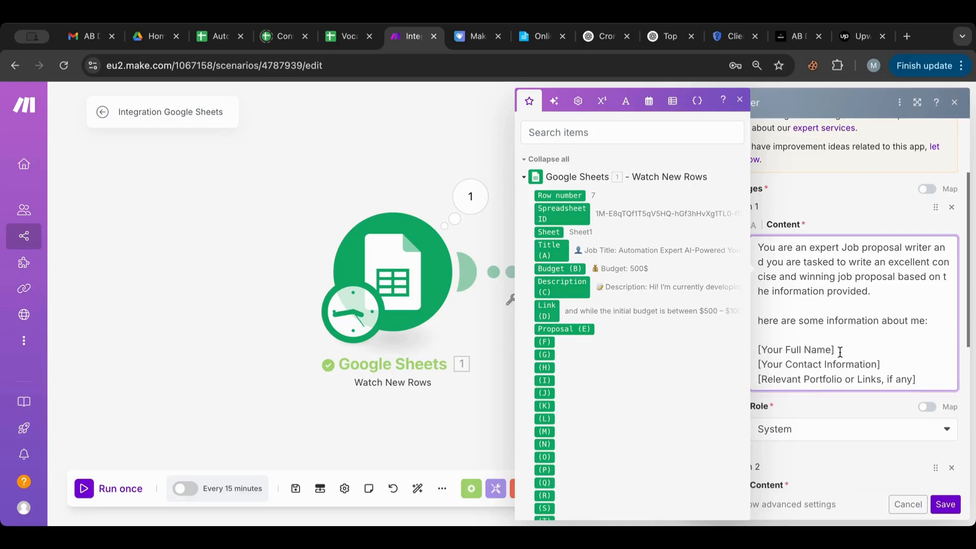
left_click_drag(841, 352, 696, 358)
type("JAden")
key("BackSpace")
key("BackSpace")
key("BackSpace")
key("BackSpace")
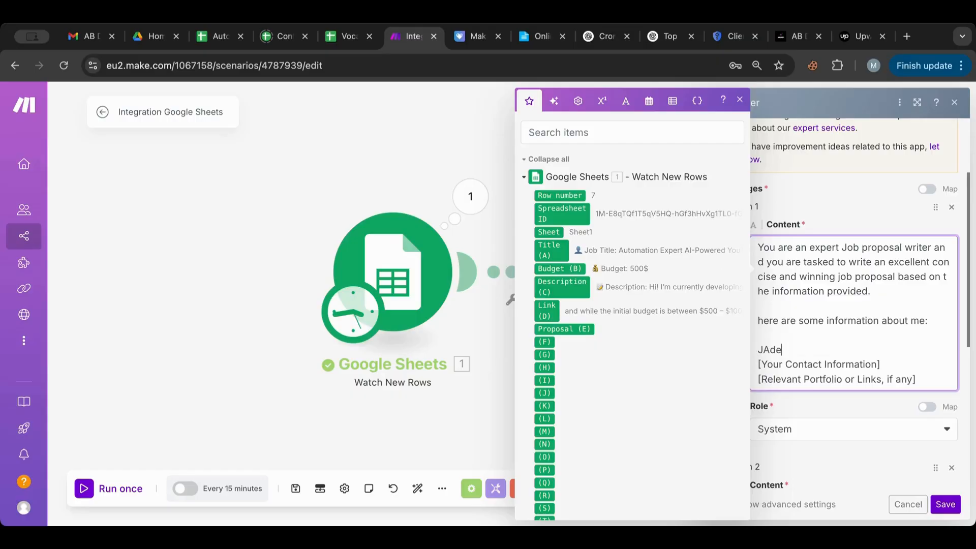
left_click(899, 363)
left_click_drag(899, 363, 743, 373)
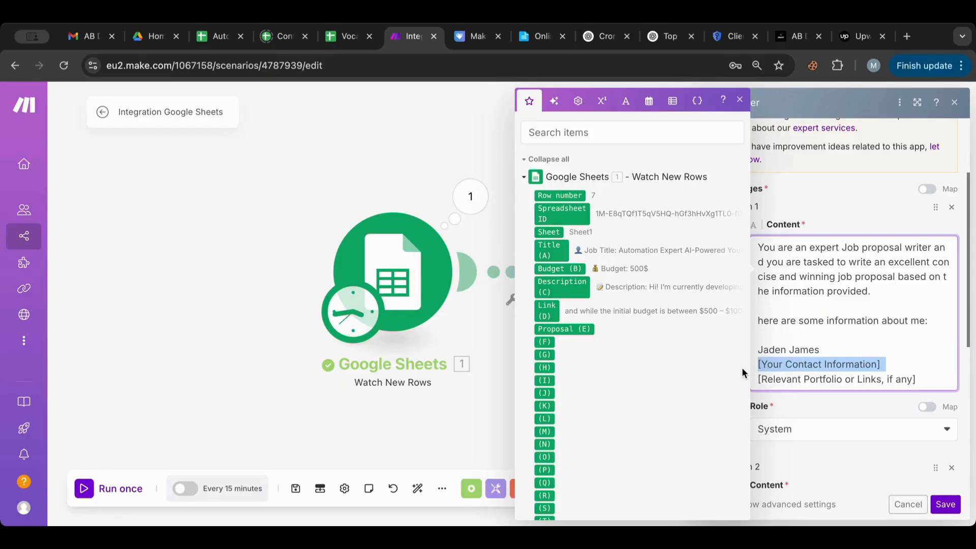
Step: Replace the prompt placeholders with the location Texas, United States and the freelancer's website link
type("Texas,")
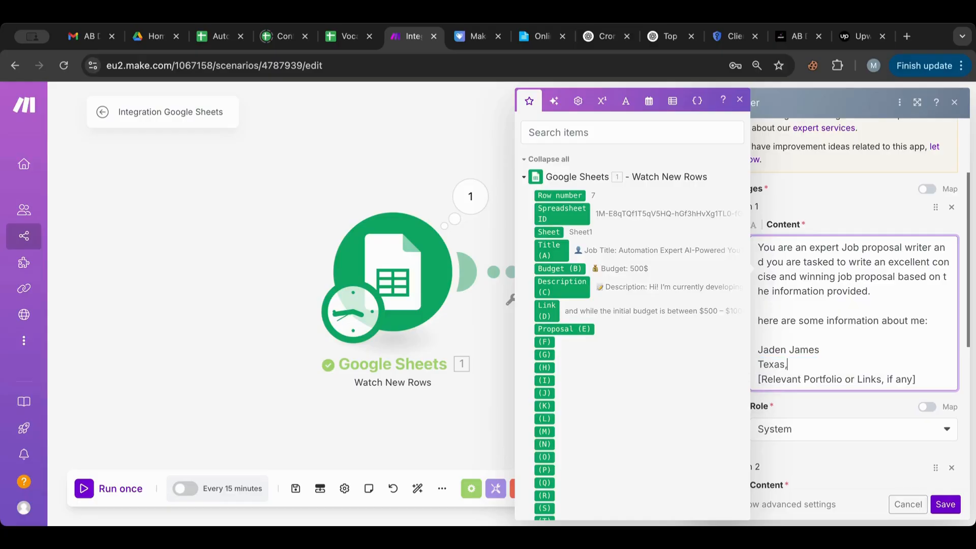
type(" United States")
key("BackSpace")
key("BackSpace")
key("BackSpace")
key("BackSpace")
type("tates")
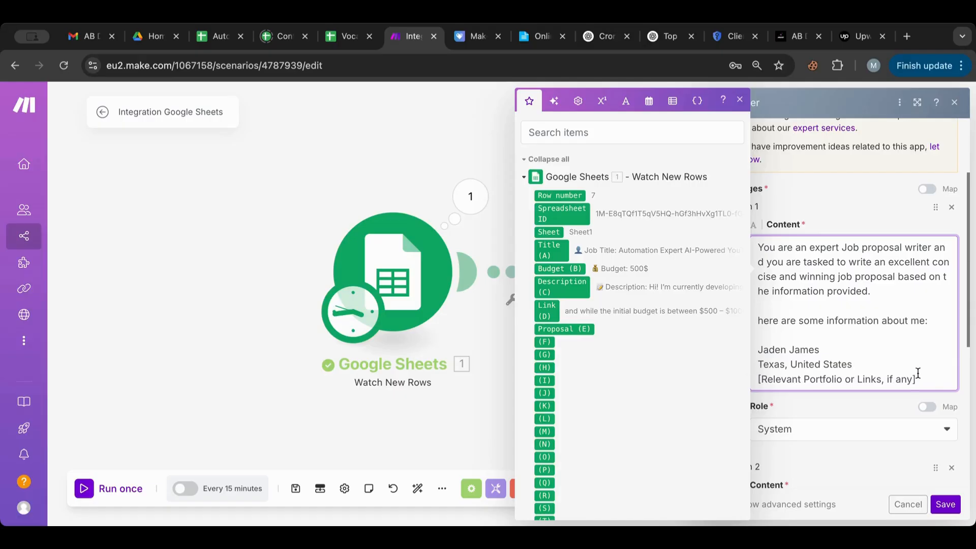
scroll(918, 374, "down", 1)
left_click_drag(919, 363, 732, 366)
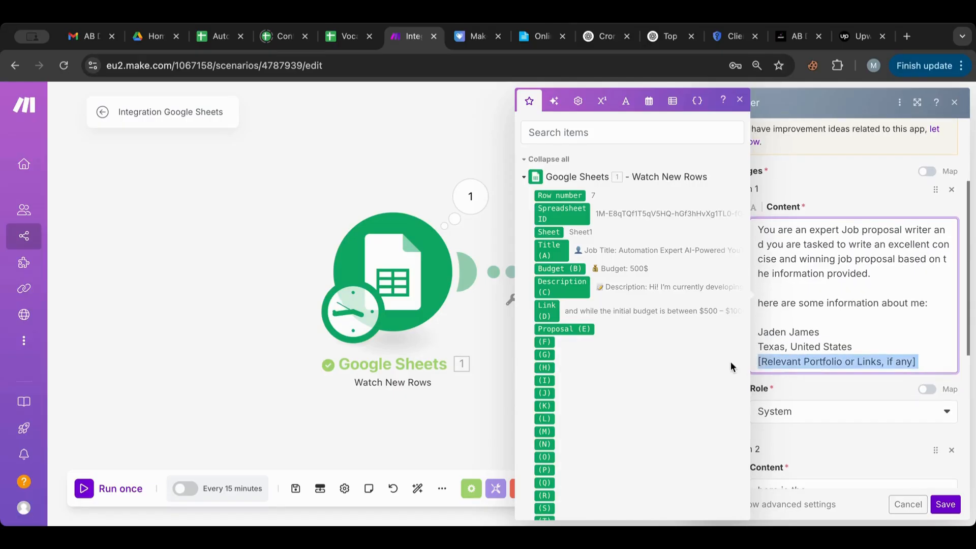
type("Jaden")
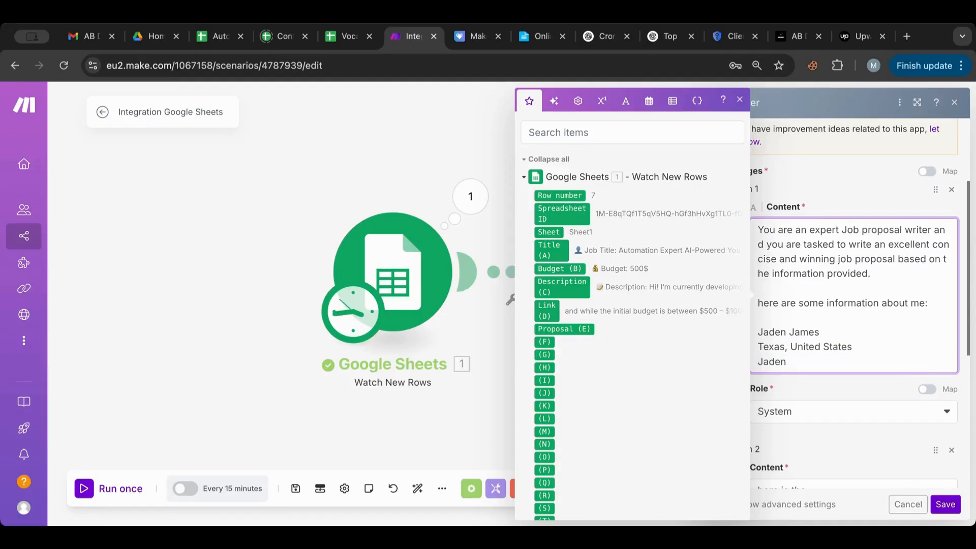
key("BackSpace")
key("BackSpace")
key("BackSpace")
key("BackSpace")
type("http:")
key("BackSpace")
key("BackSpace")
key("BackSpace")
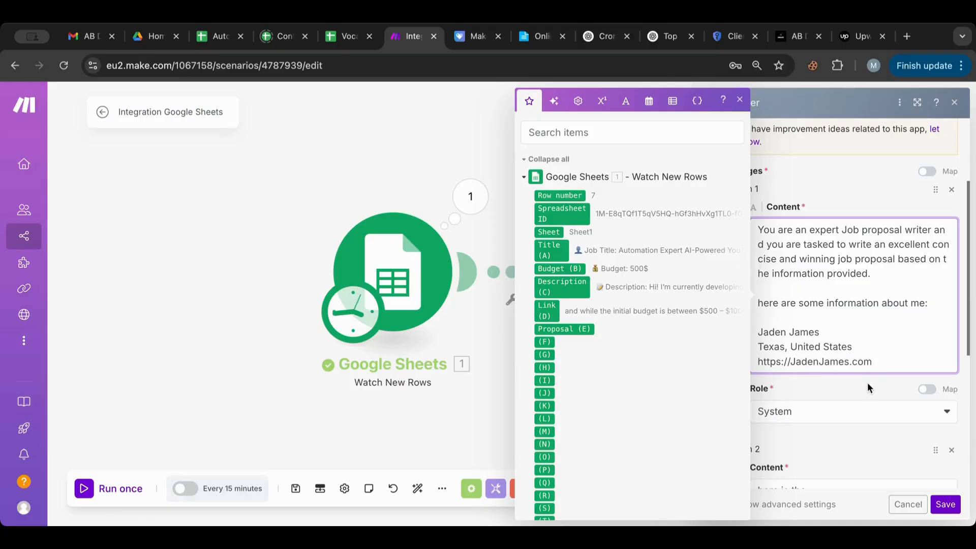
Step: Add a bio: 15 years in automation, building workflows for top Fortune 500 companies; save the module
key("Return")
key("Return")
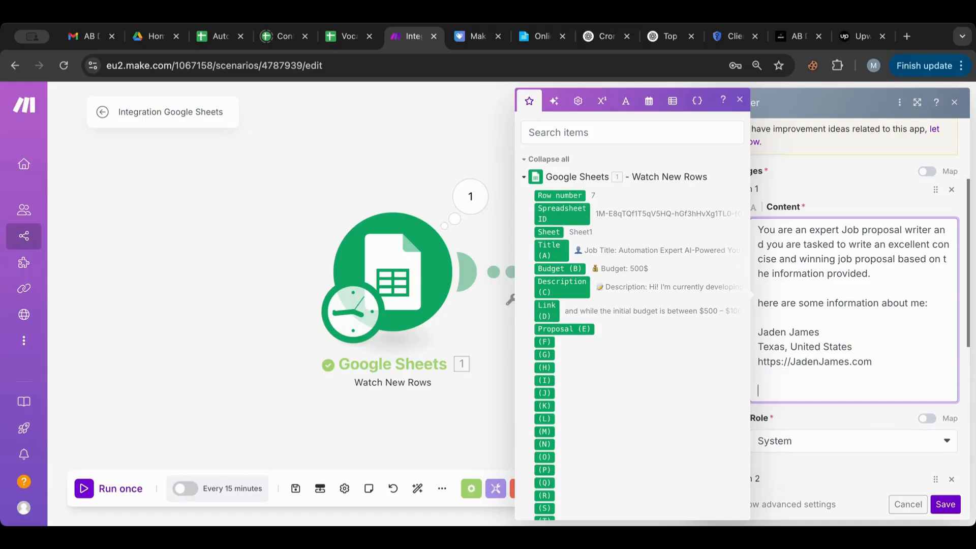
type("Bio: Jaden has been")
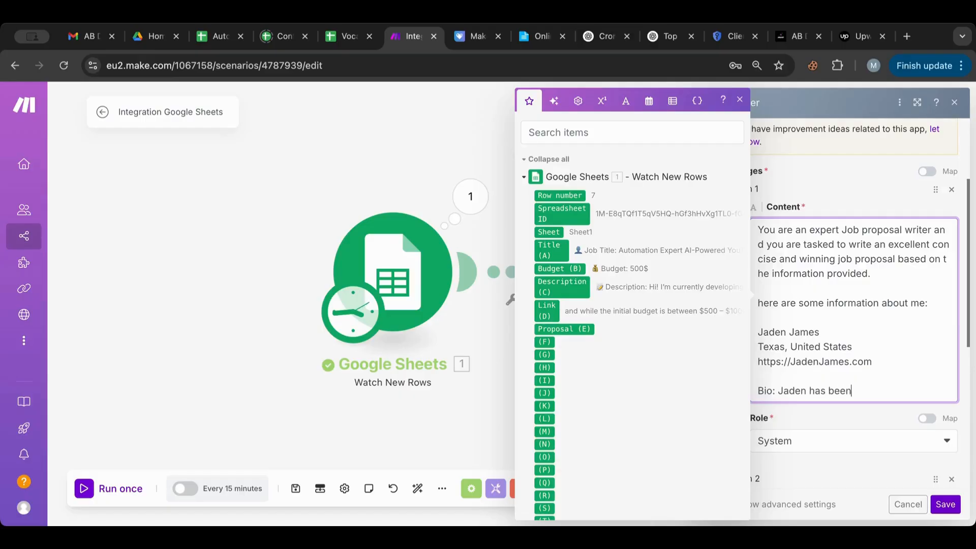
type(" in Automation for ")
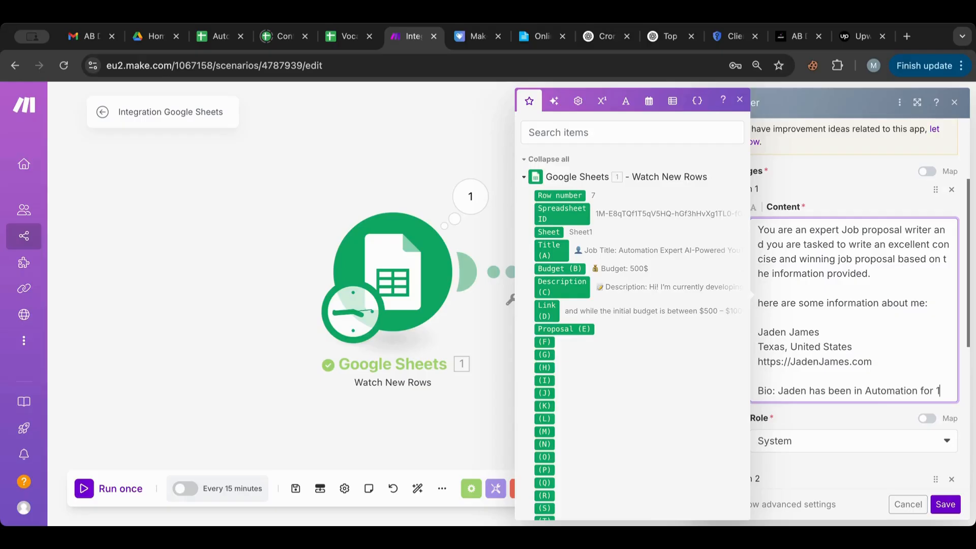
type("15 years")
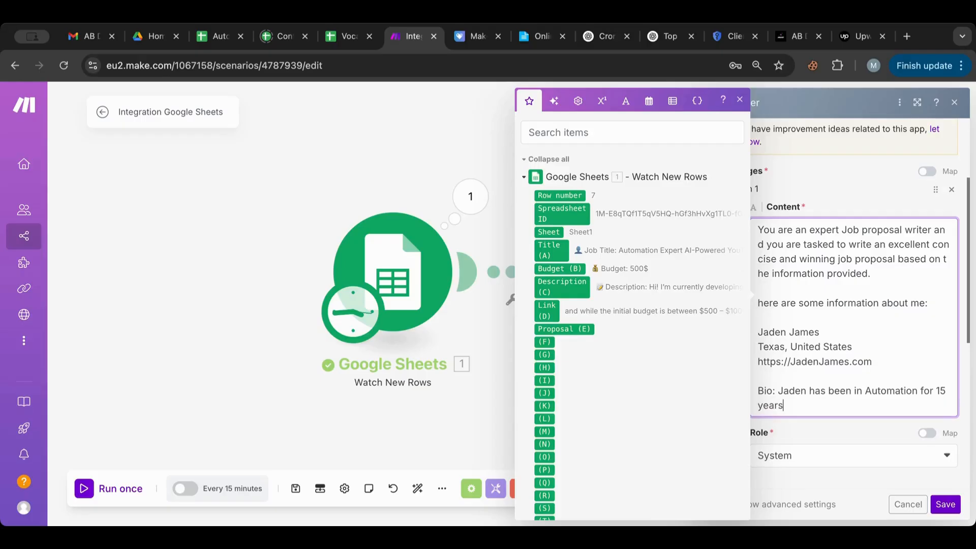
type(" and has created")
type("work")
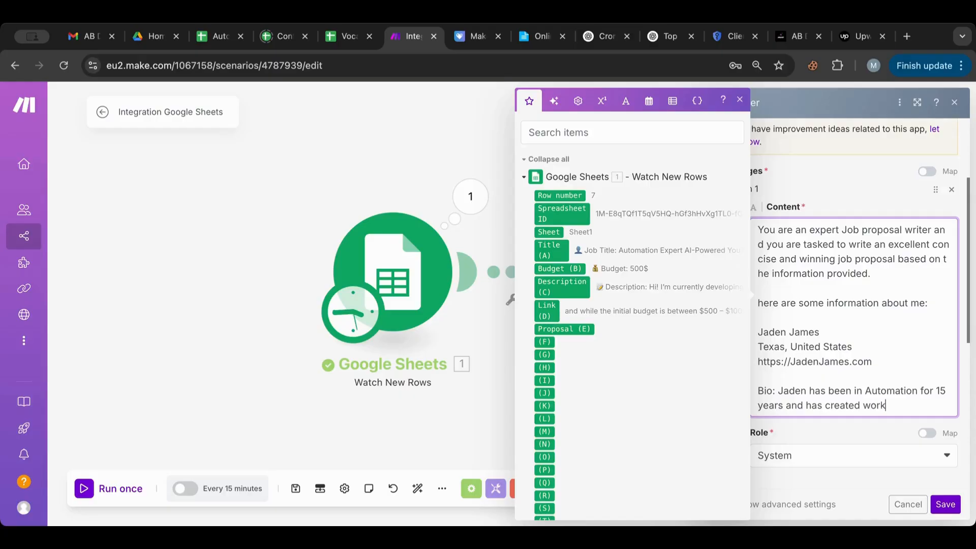
type("flows for some of the ")
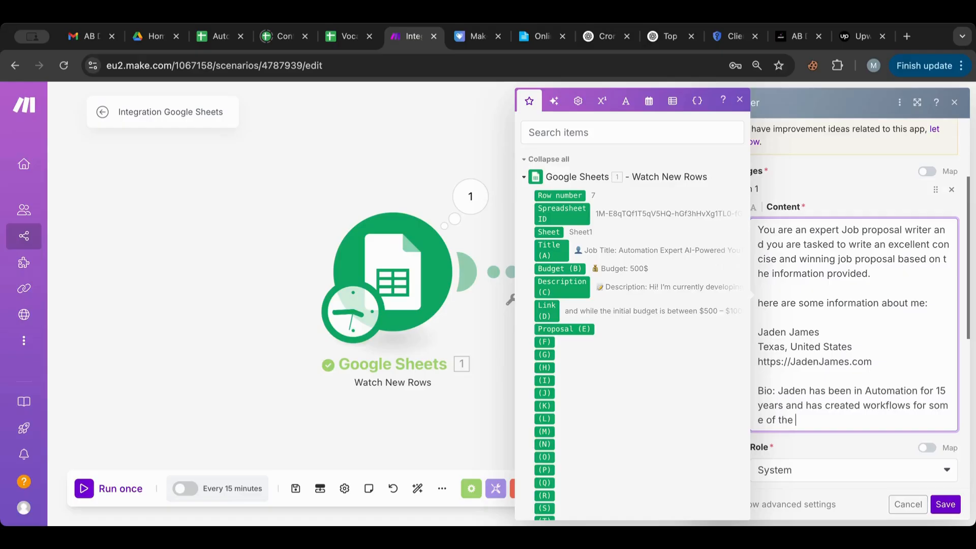
type("top fortune 500 compa")
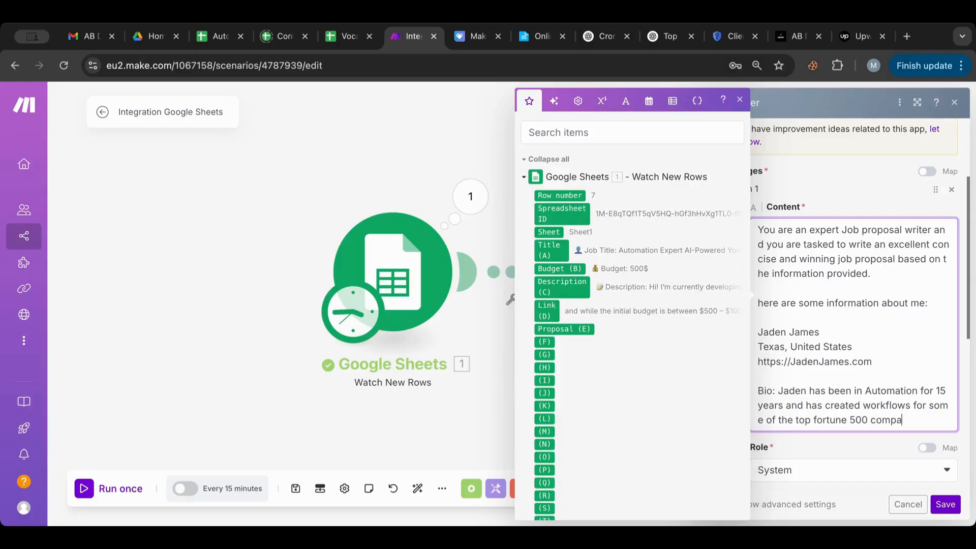
type("nies in the world.")
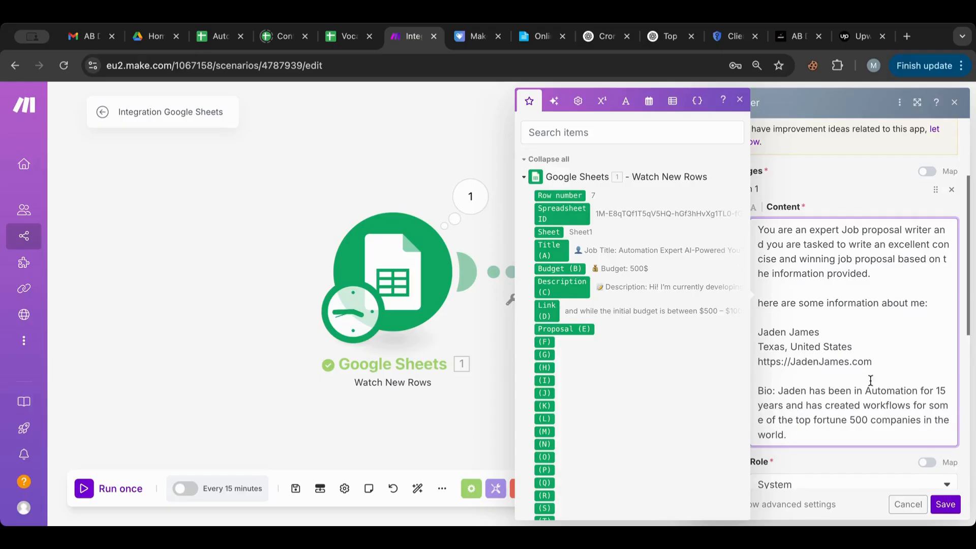
scroll(871, 380, "down", 3)
left_click(949, 504)
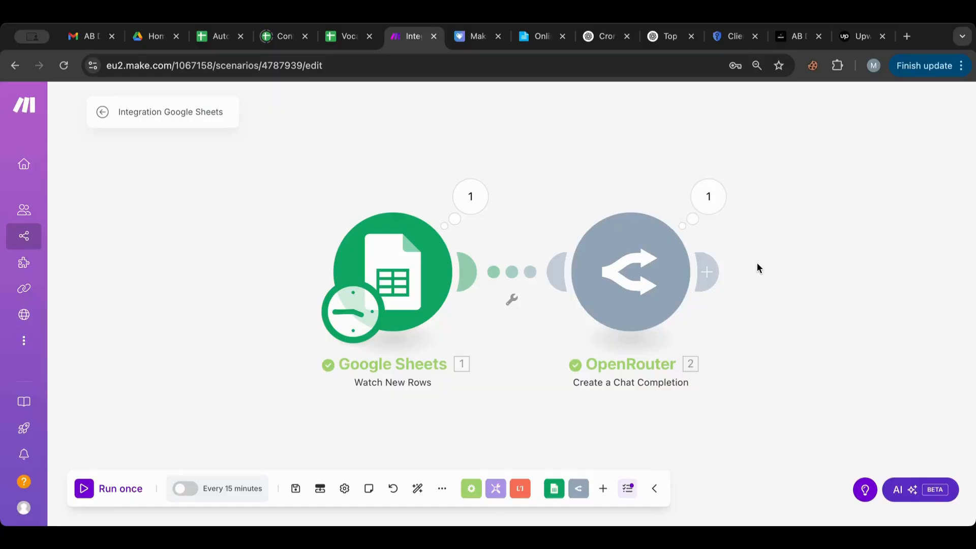
Step: End the OpenRouter system prompt with 'Please only submit the proposal nothing added before or after.'
right_click(411, 260)
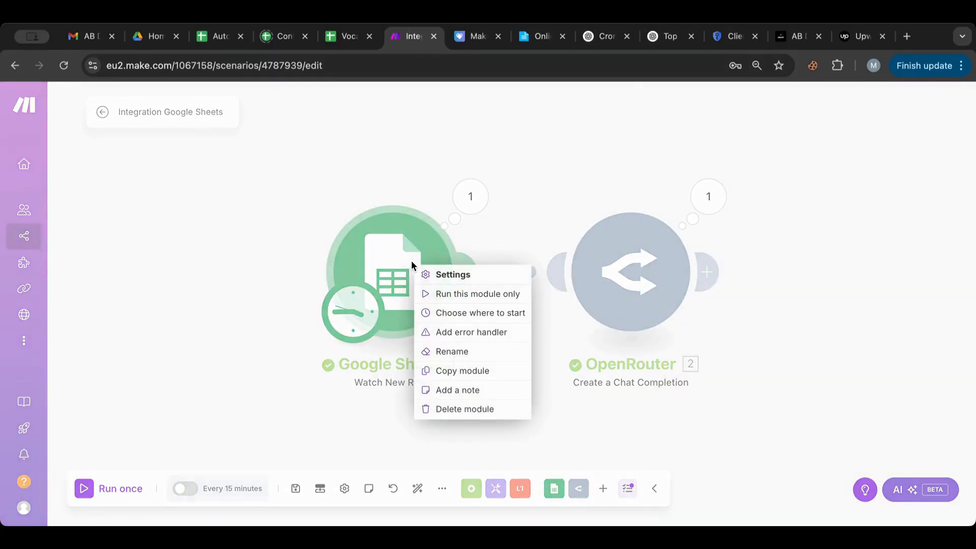
left_click(647, 265)
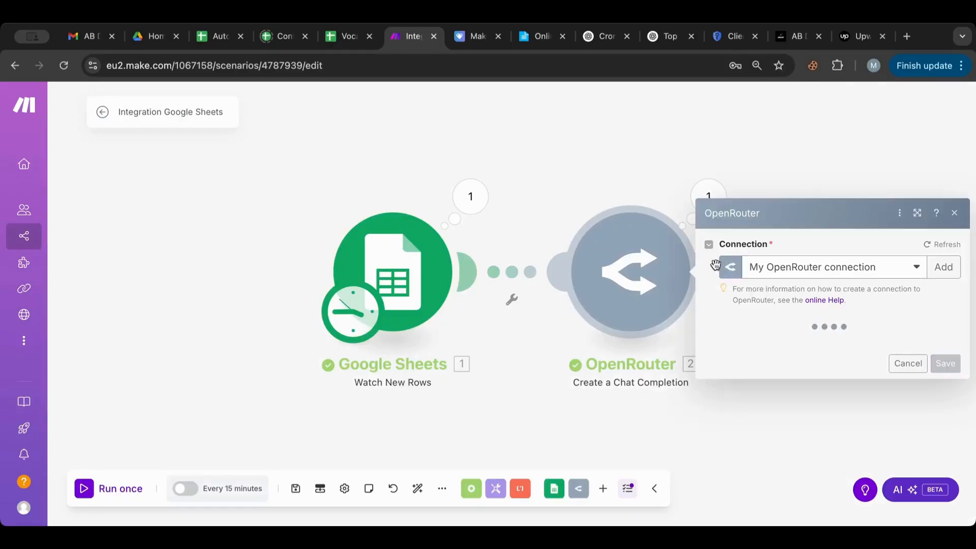
scroll(823, 303, "down", 5)
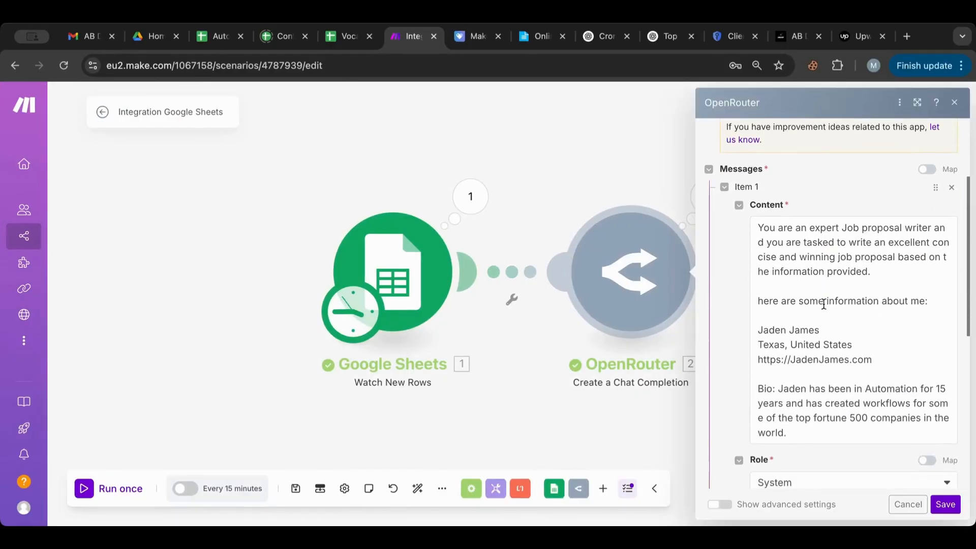
left_click(801, 363)
key("Return")
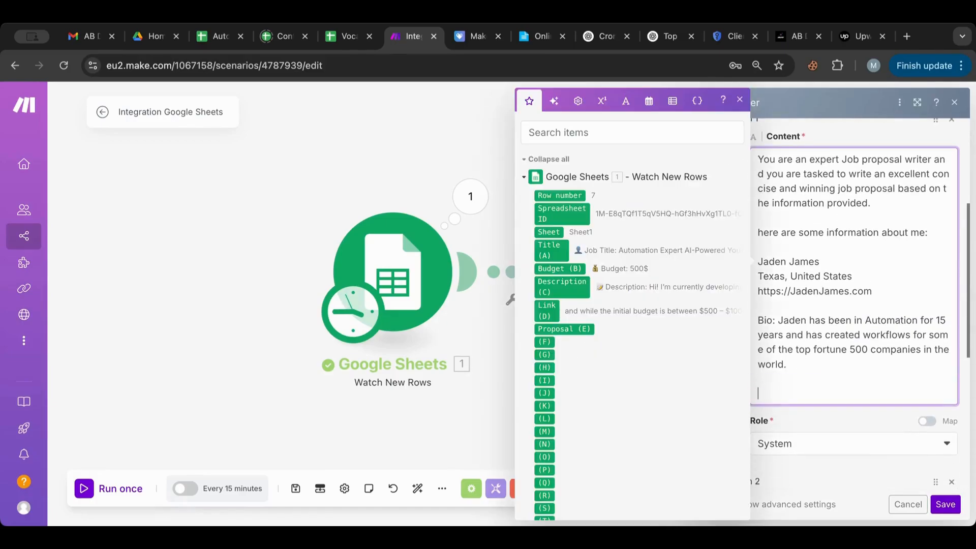
type("Please only submit the")
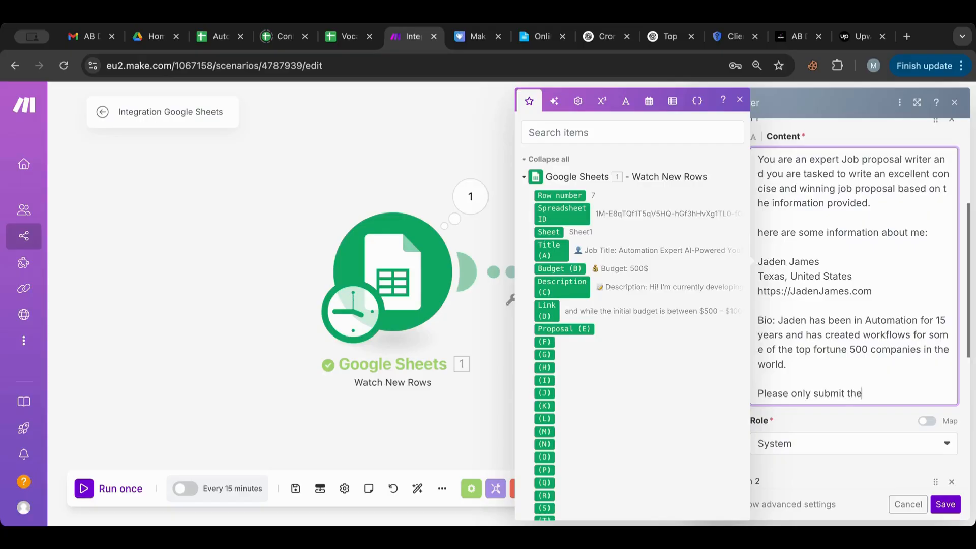
type(" proposal nothing added b")
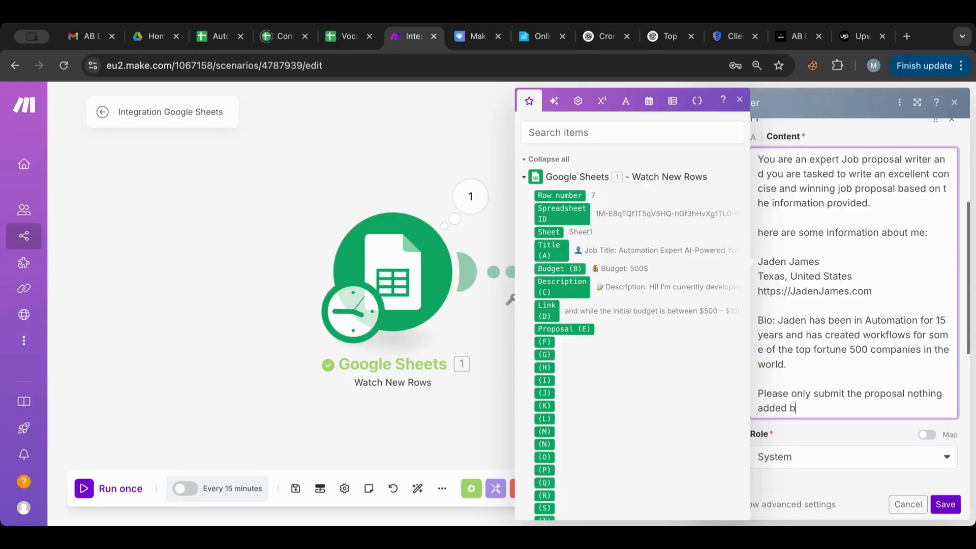
type("efore or after.")
left_click_drag(873, 407, 741, 400)
key("ctrl+c")
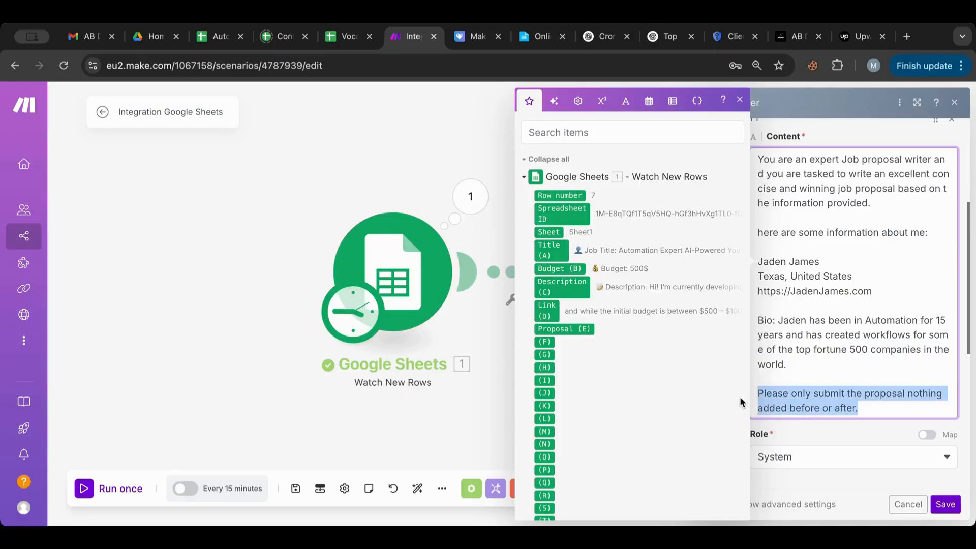
Step: Remove the last system paragraph and reword the user message to begin 'here are the details:'
key("BackSpace")
key("BackSpace")
key("BackSpace")
scroll(810, 366, "down", 5)
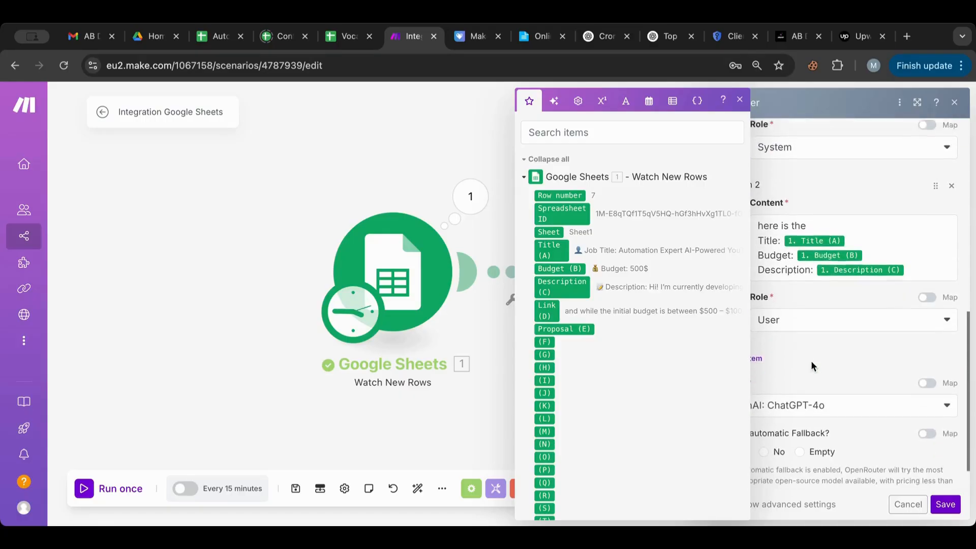
left_click(931, 259)
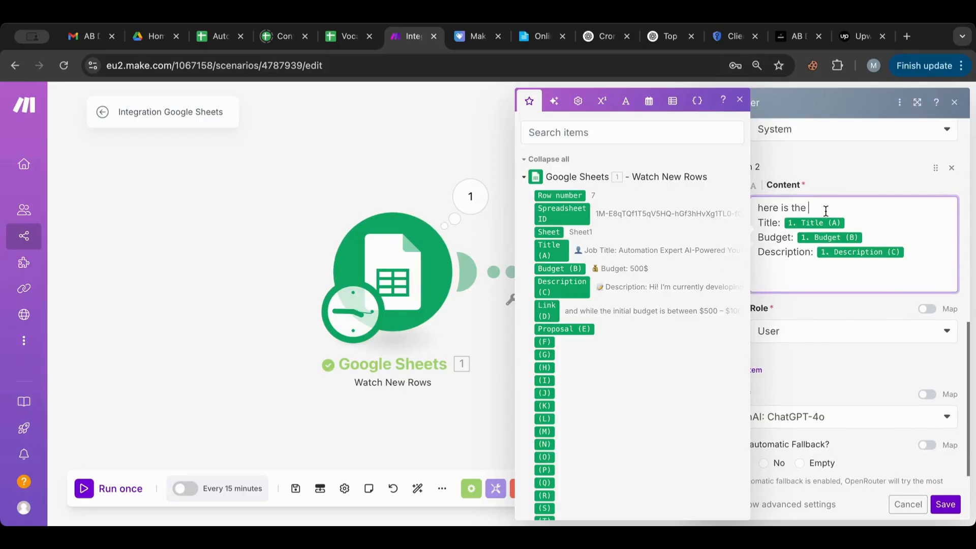
left_click(784, 208)
type("are the details:")
Step: Append the submit-only-the-proposal instruction to the user message and save the OpenRouter settings
left_click(806, 277)
key("ctrl+v")
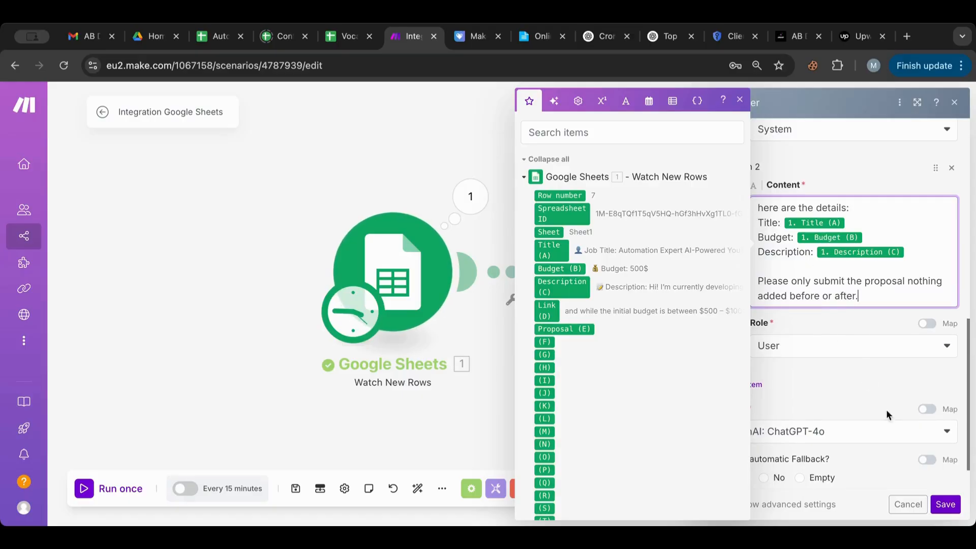
left_click(946, 504)
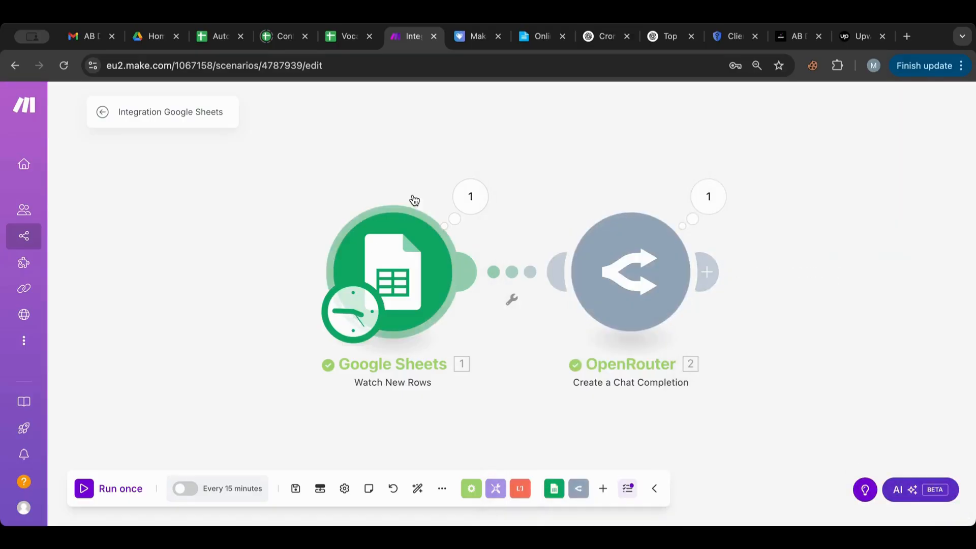
Step: Add a Google Sheets 'Update a Row' module after the OpenRouter module
left_click(716, 264)
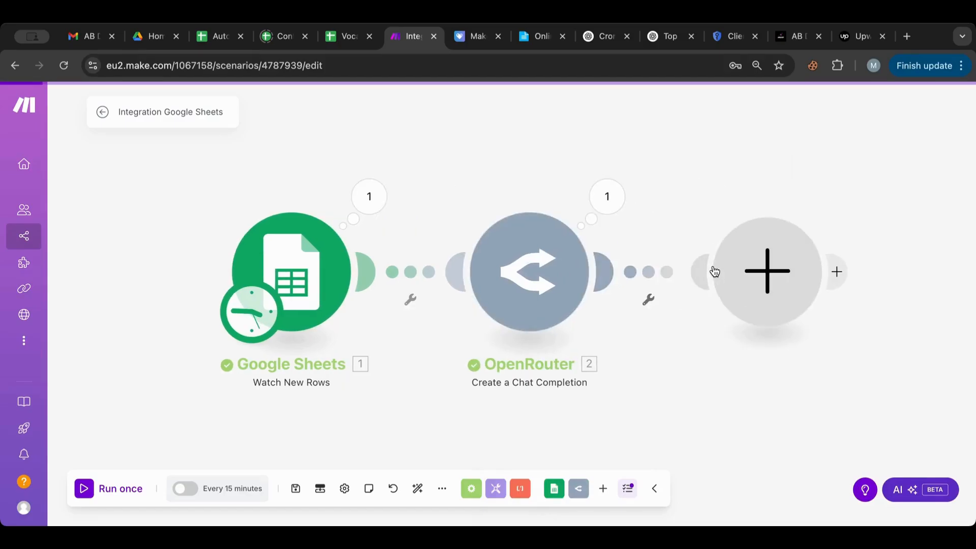
type("shee")
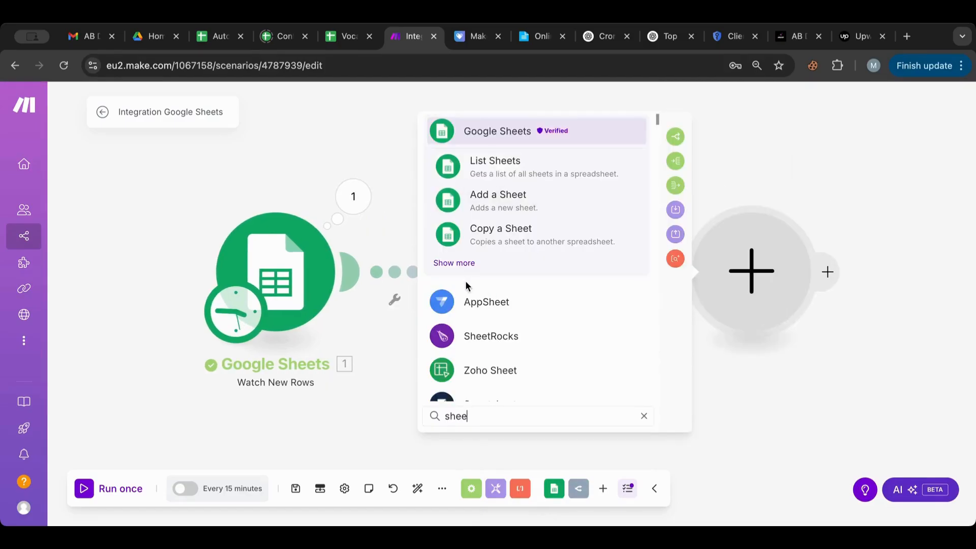
left_click(457, 265)
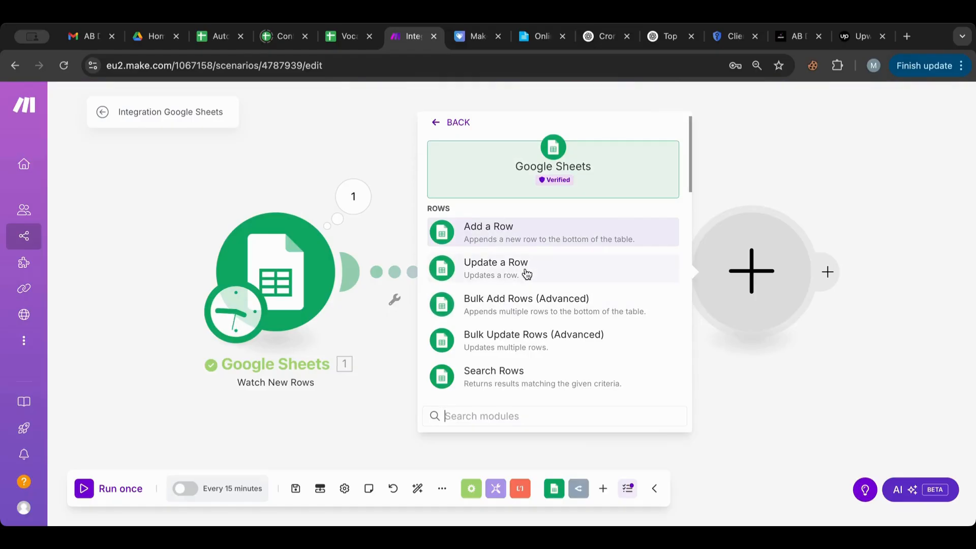
left_click(513, 281)
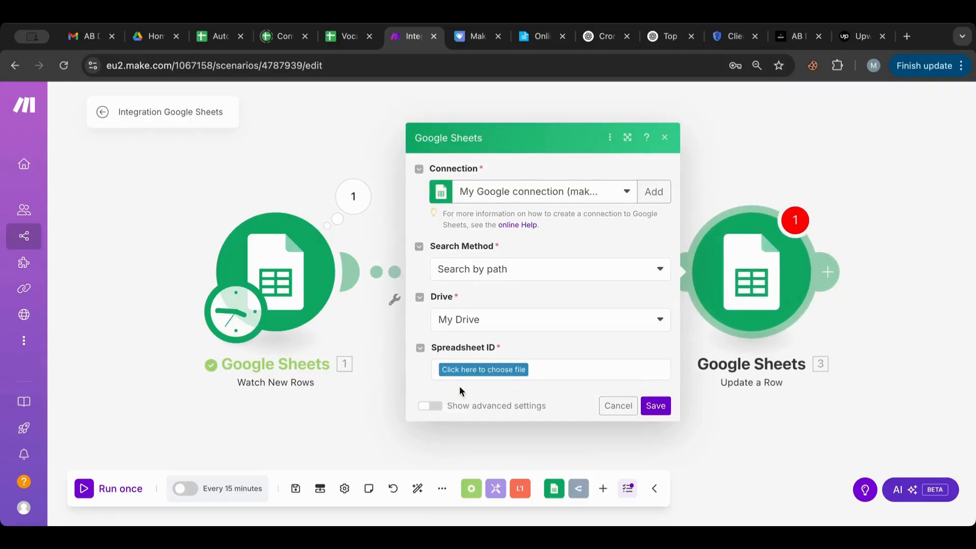
Step: Point the Update a Row module at the Automation Gigs spreadsheet, Sheet1
left_click(458, 370)
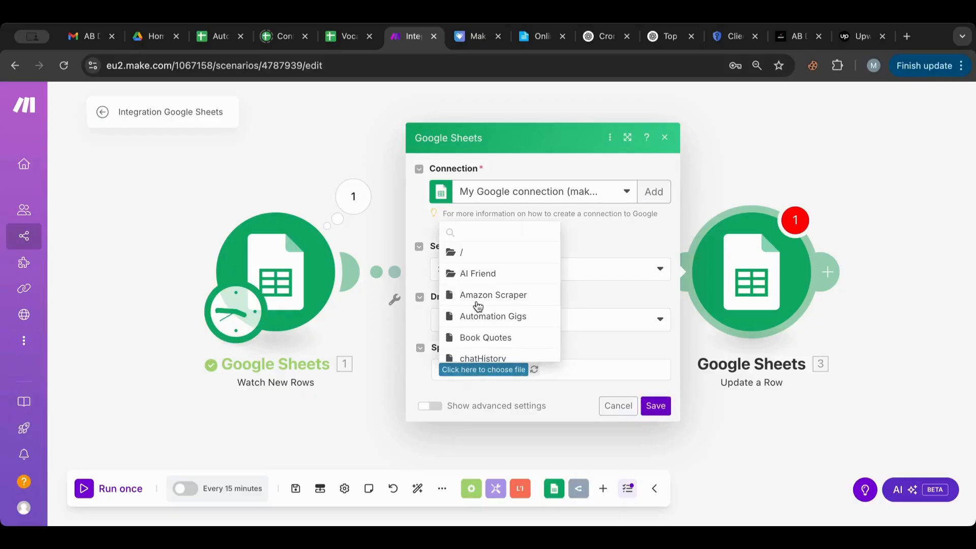
left_click(484, 309)
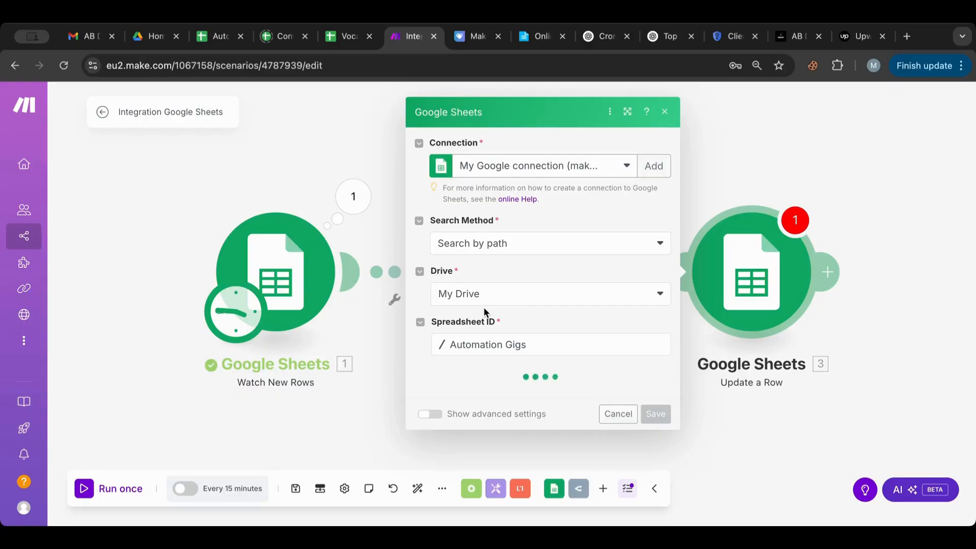
left_click(458, 396)
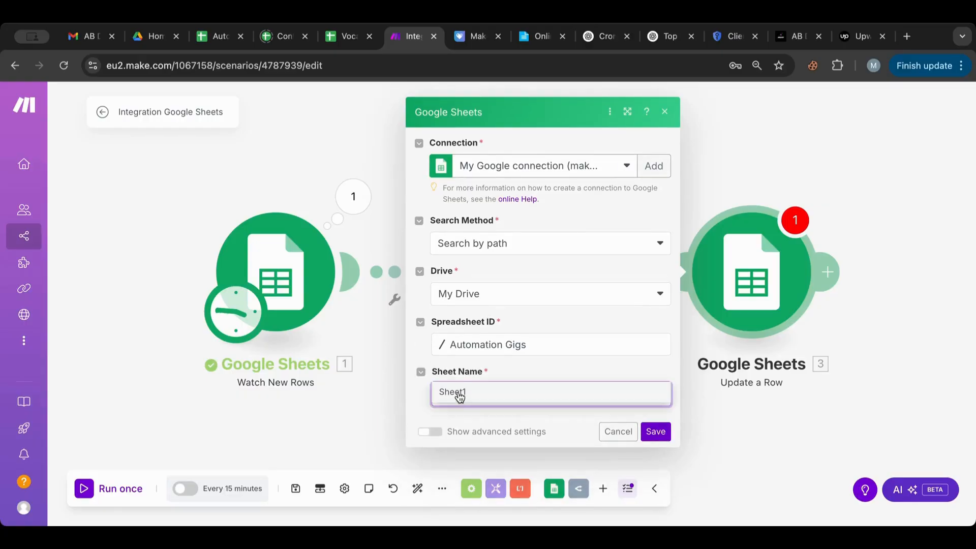
left_click(459, 396)
scroll(457, 399, "down", 1)
Step: Map the trigger's row number to Row number and Choices[].Message.Content into Proposal (E), then save
left_click(457, 399)
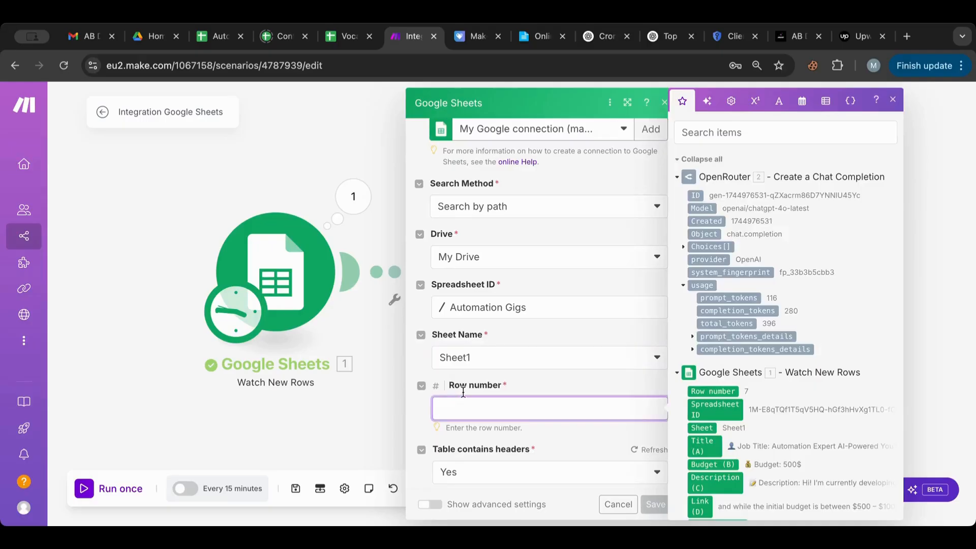
scroll(728, 378, "down", 2)
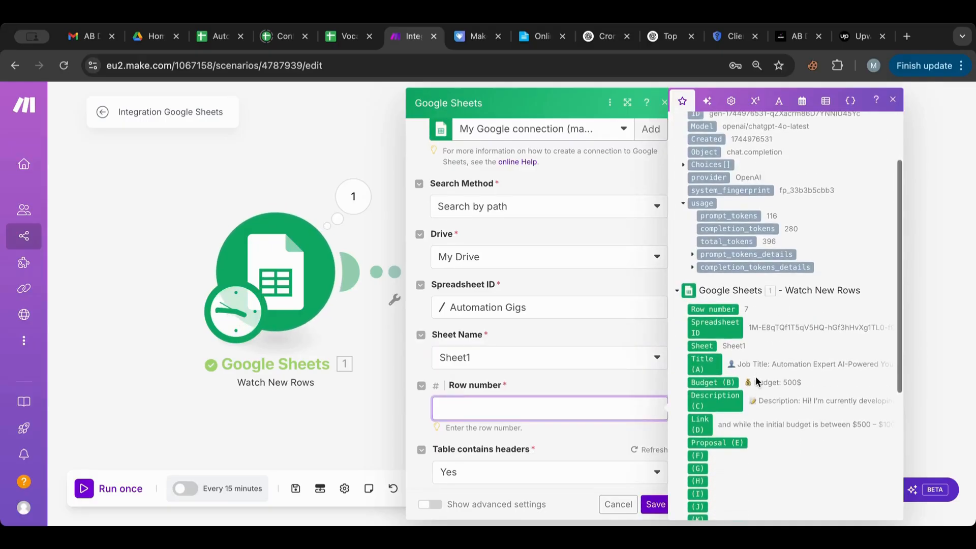
left_click_drag(722, 320, 550, 407)
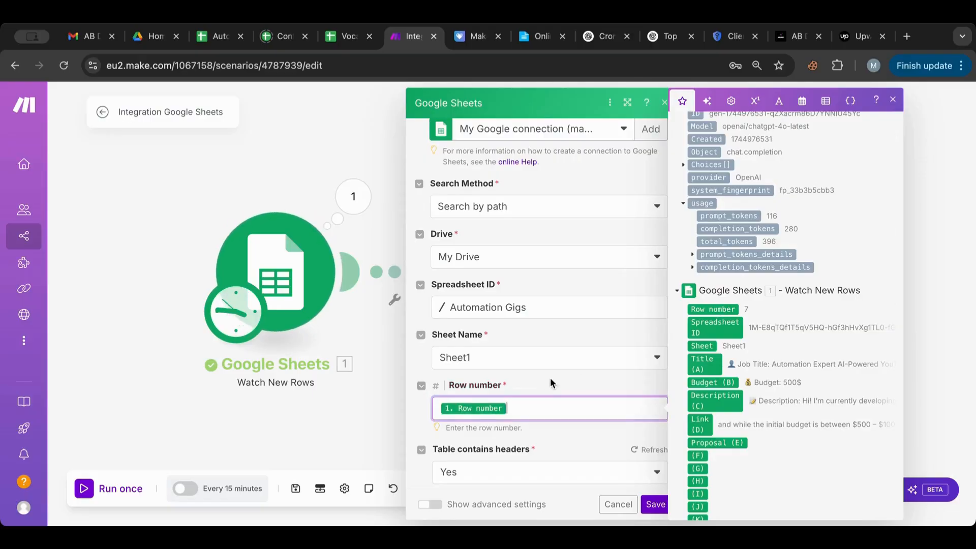
scroll(551, 376, "down", 3)
scroll(489, 420, "down", 3)
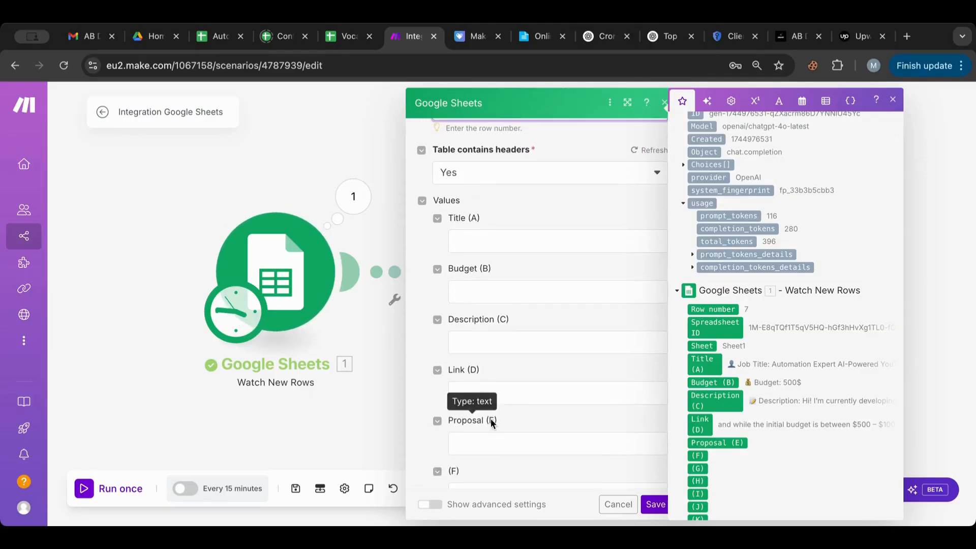
left_click(507, 440)
scroll(750, 279, "up", 2)
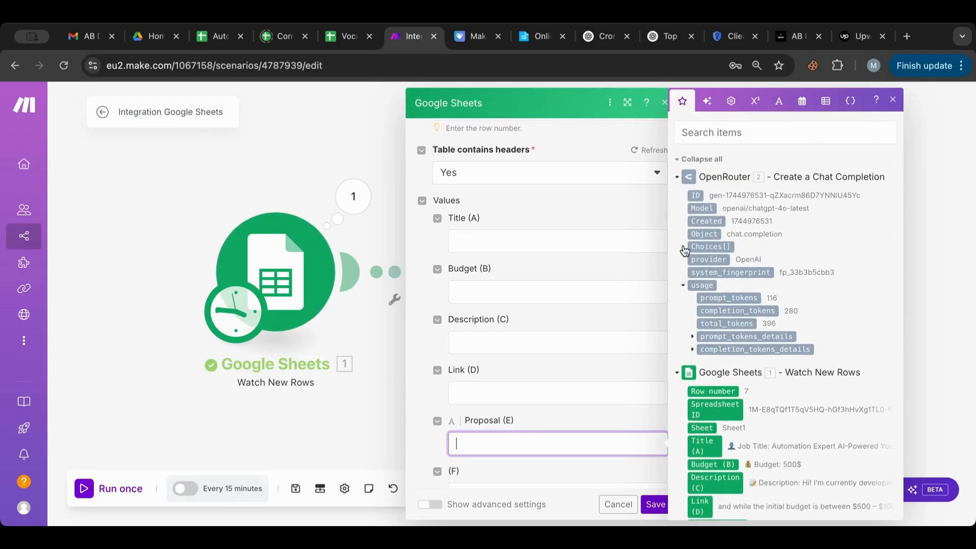
left_click(683, 246)
left_click(693, 261)
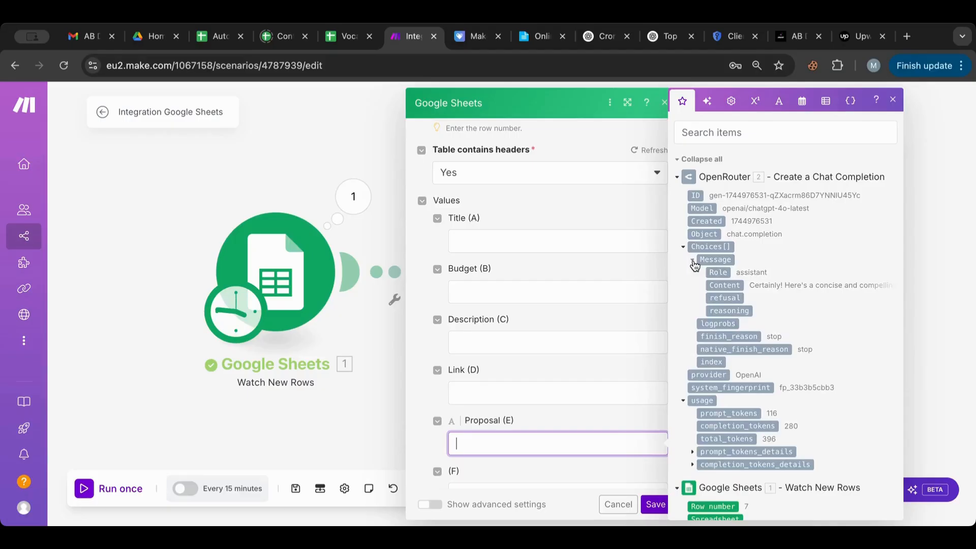
left_click(732, 289)
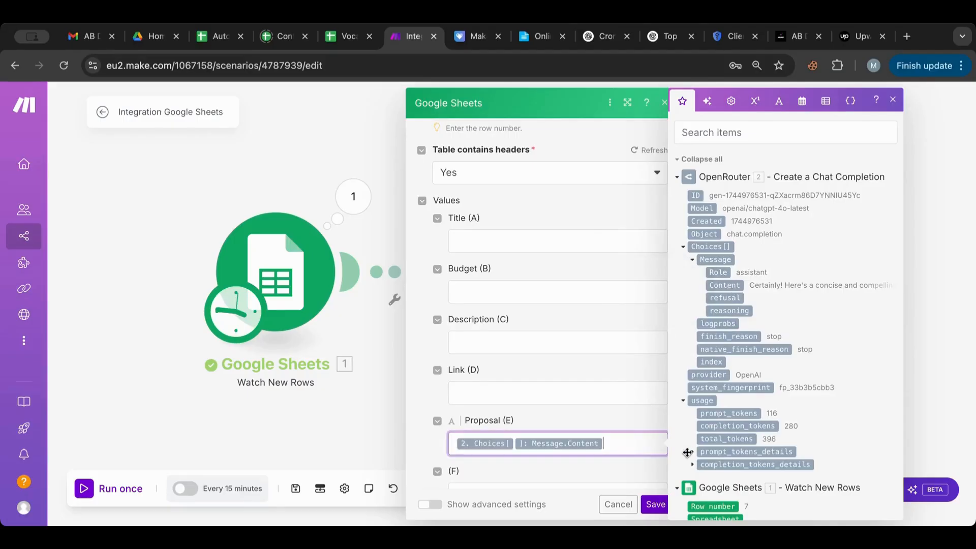
left_click(656, 504)
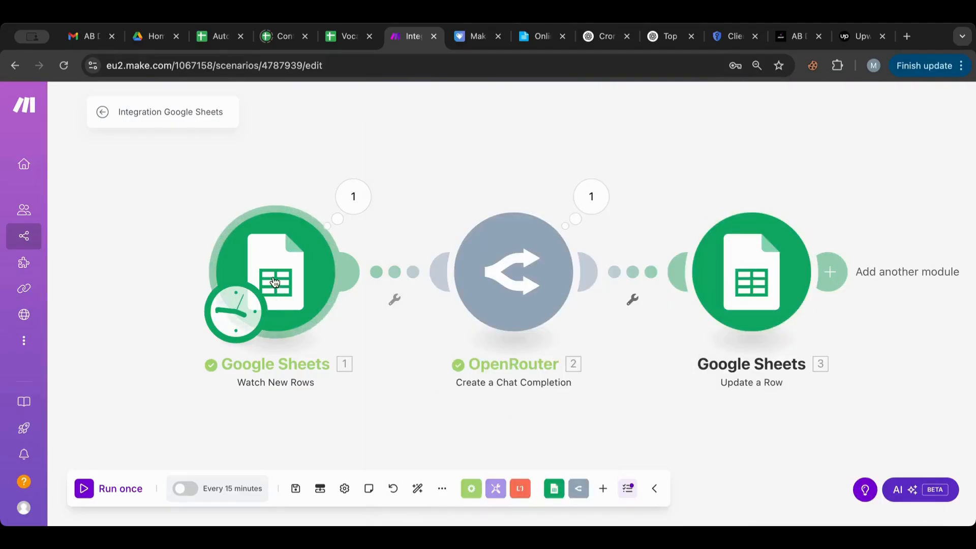
Step: Start the Watch New Rows trigger from the Automation Expert AI-Powered YouTube row and run the scenario once
right_click(275, 283)
left_click(320, 332)
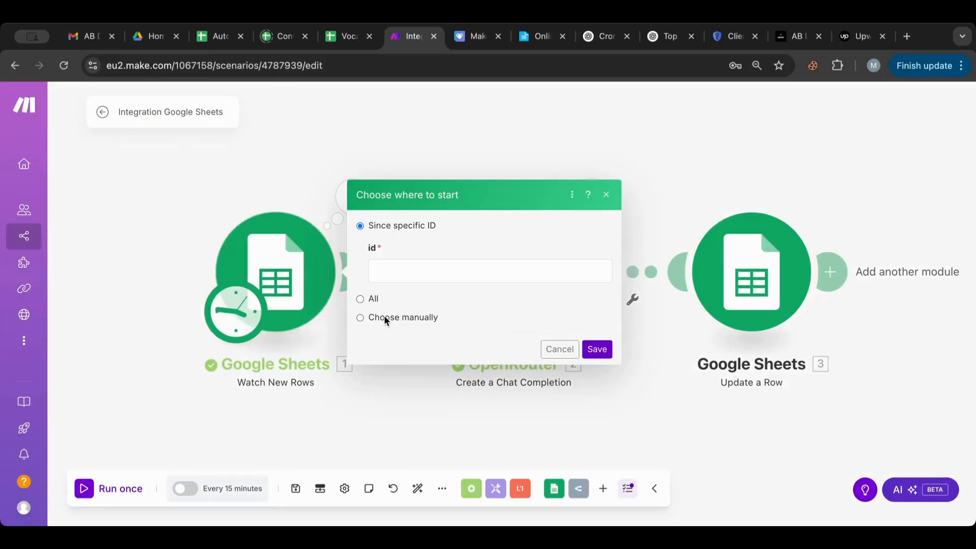
left_click(388, 318)
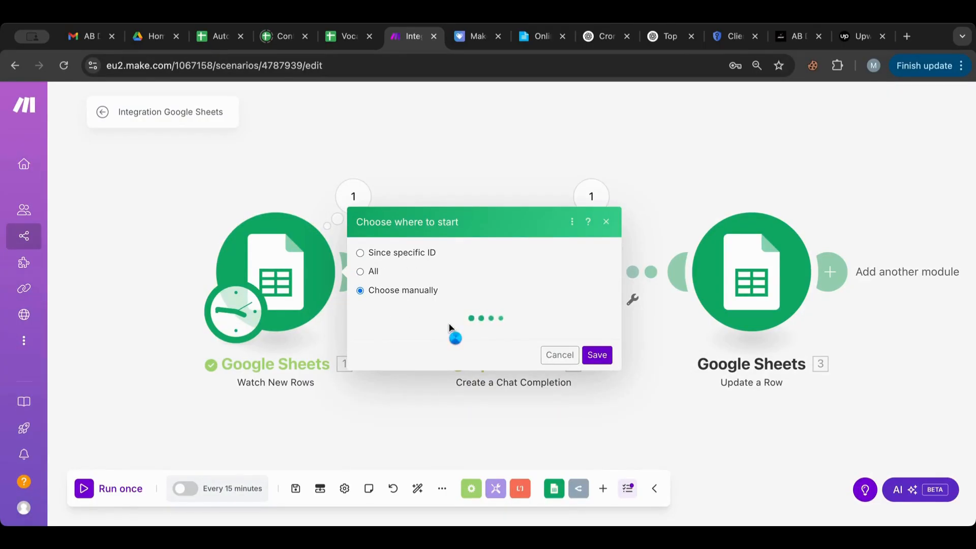
scroll(450, 332, "down", 2)
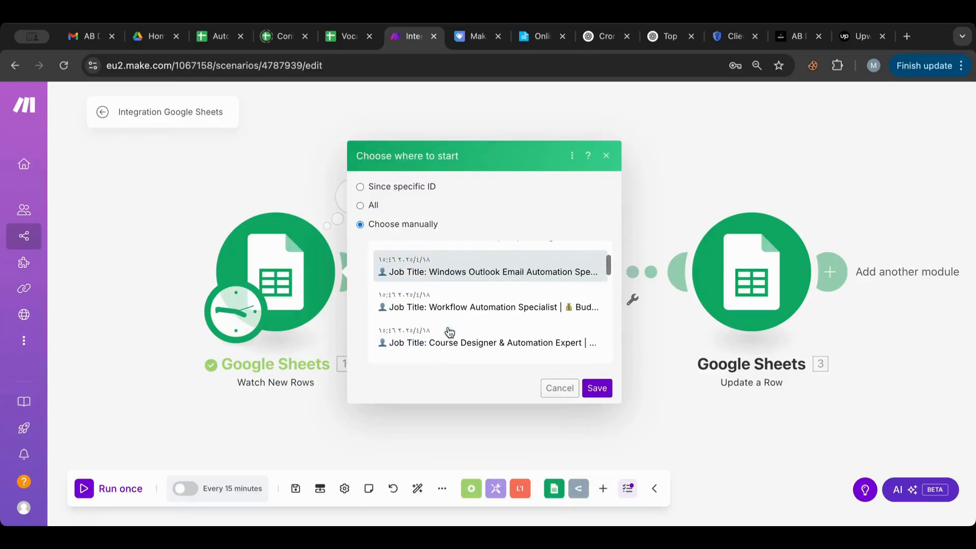
scroll(450, 333, "down", 6)
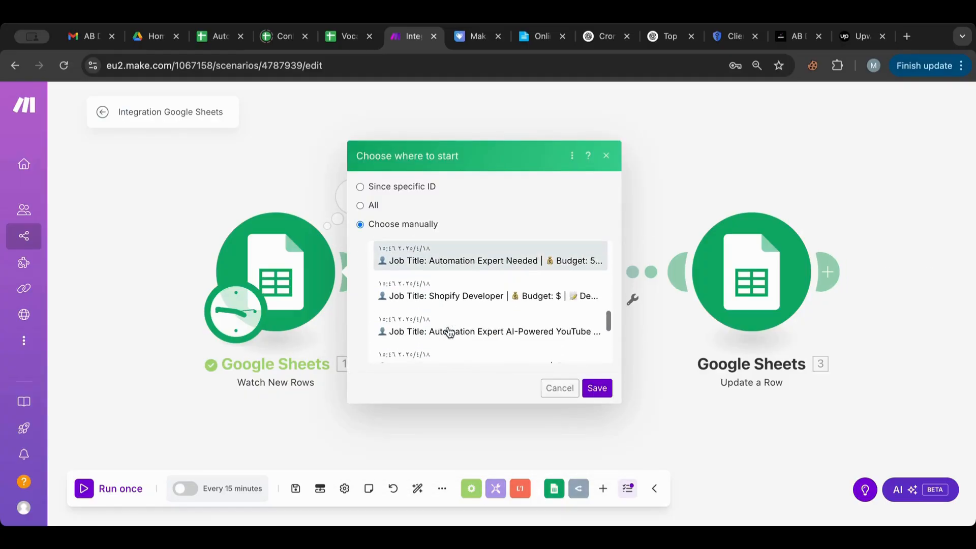
scroll(450, 332, "down", 1)
left_click(464, 300)
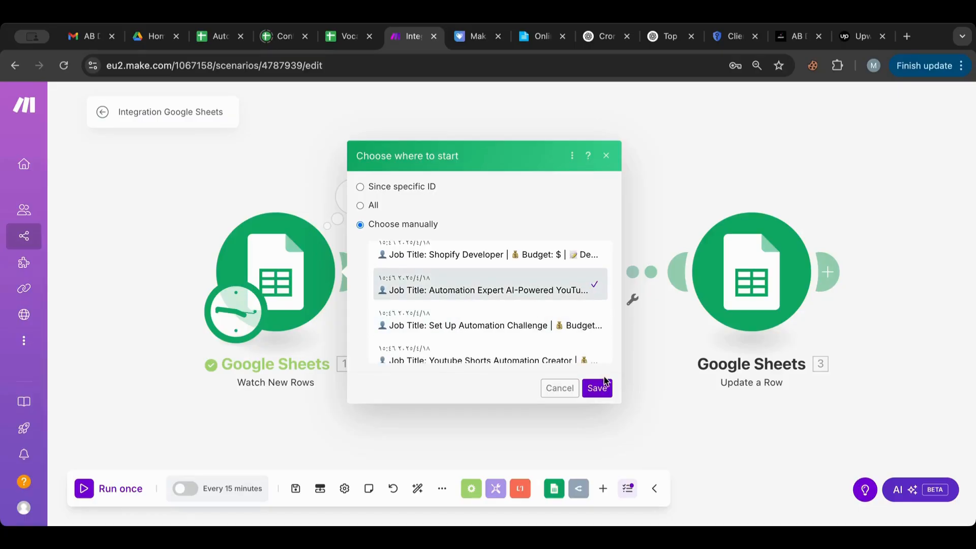
left_click(598, 388)
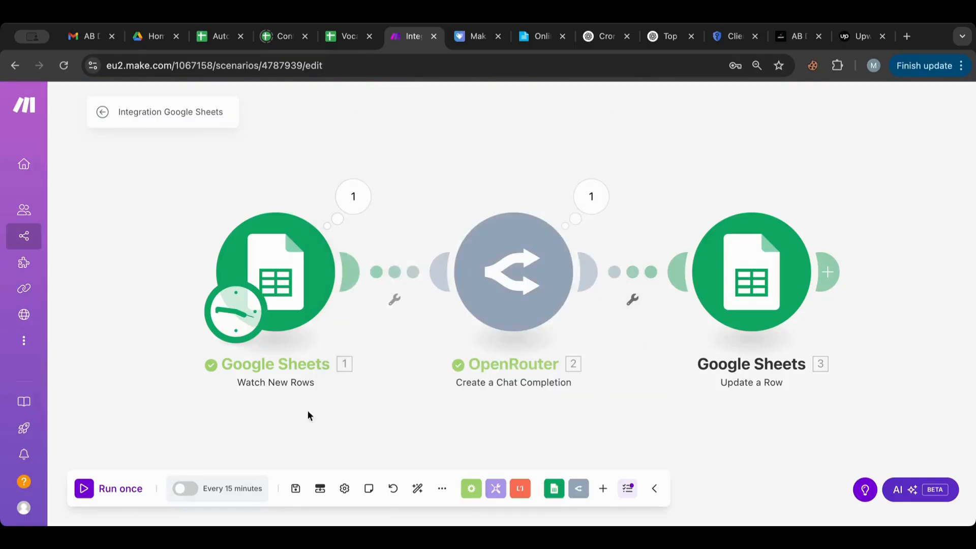
left_click(83, 490)
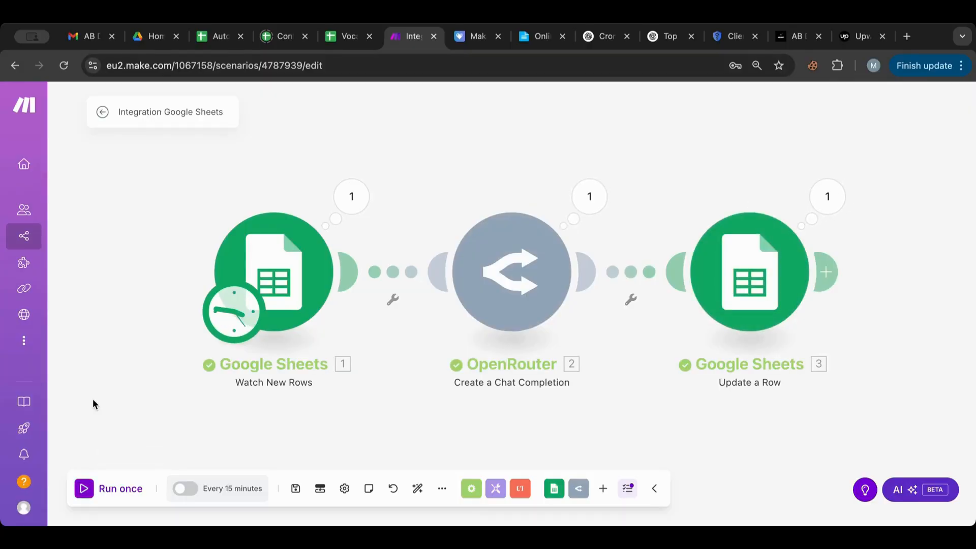
Step: Inspect OpenRouter's output, expanding Choices > 1 > Message to read the generated proposal content
left_click(593, 198)
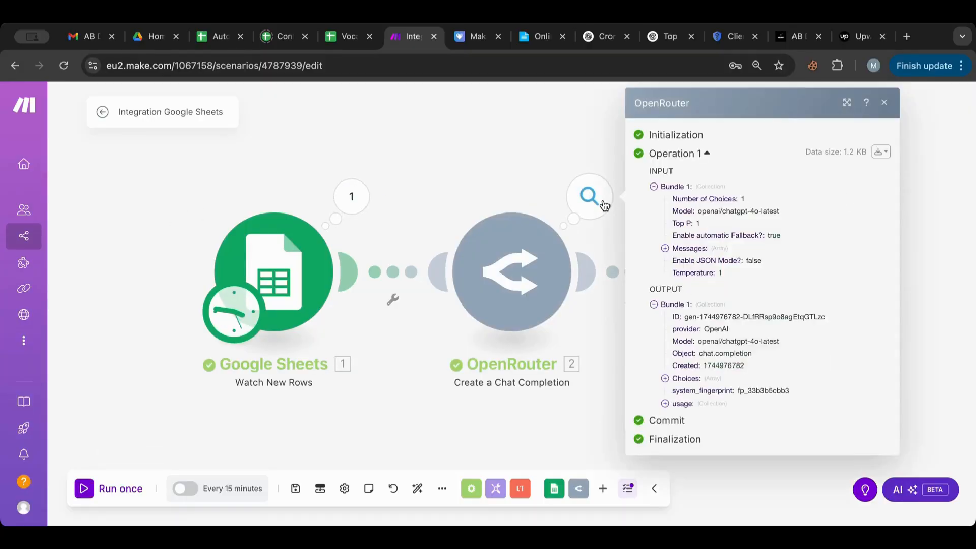
left_click(666, 379)
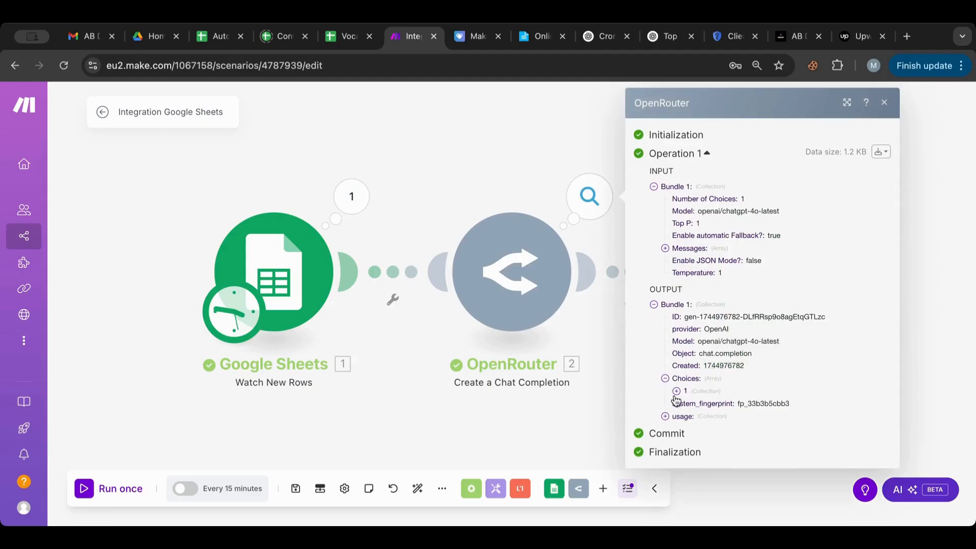
left_click(677, 392)
left_click(689, 453)
scroll(690, 452, "down", 5)
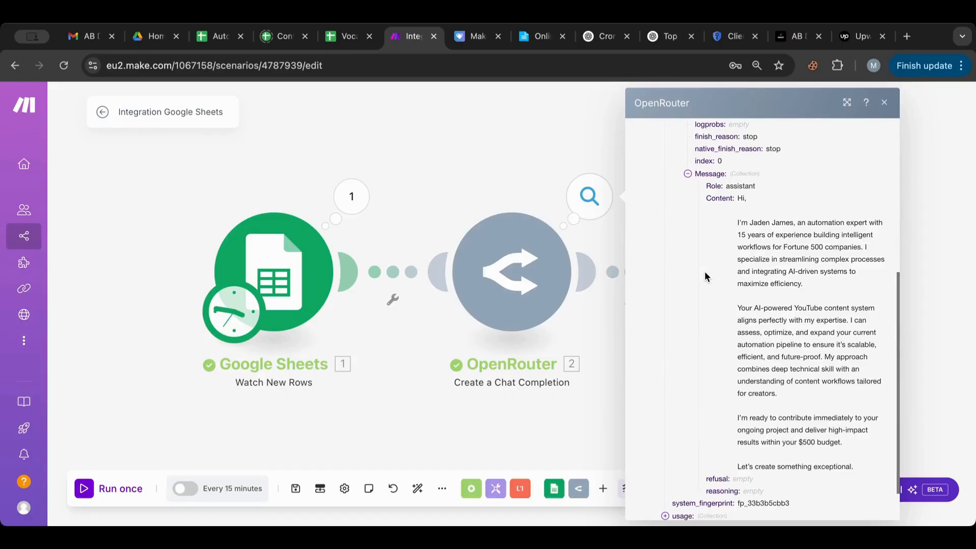
scroll(705, 276, "down", 1)
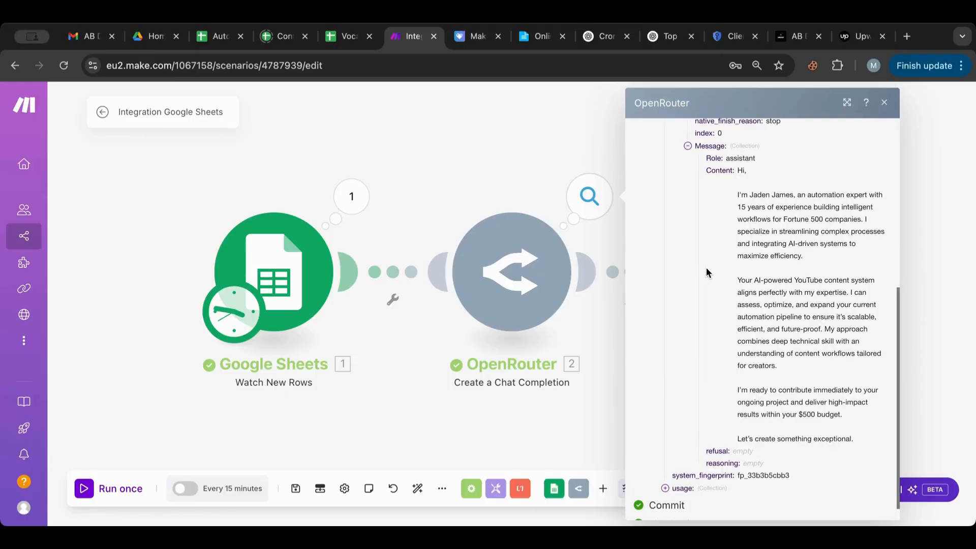
scroll(706, 269, "down", 1)
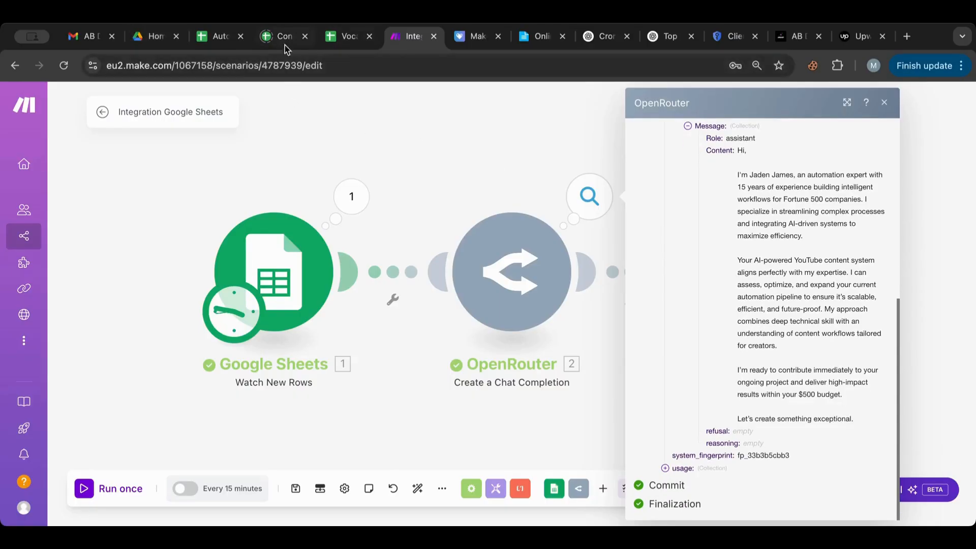
left_click(219, 38)
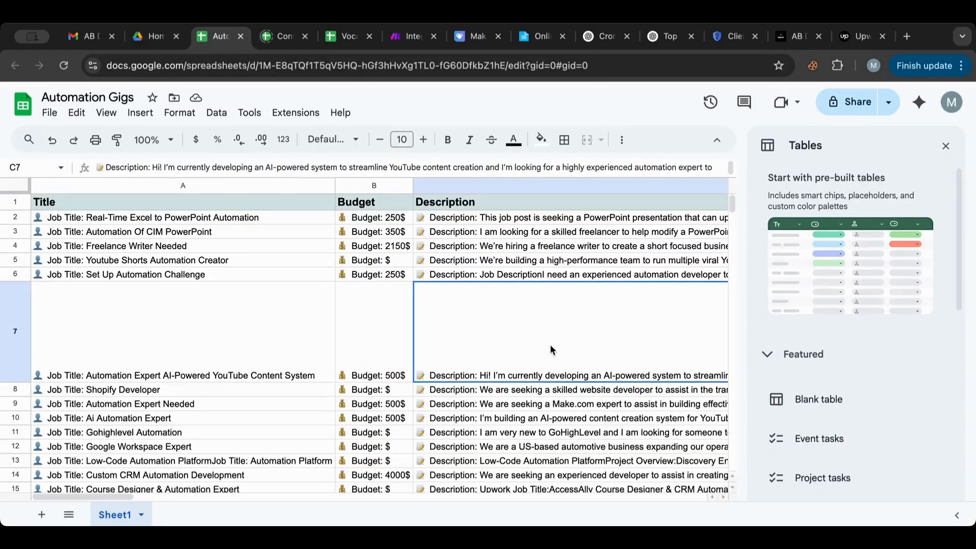
Step: Scroll to the Proposal column and select cell E7 to check the AI-written proposal
scroll(551, 349, "right", 10)
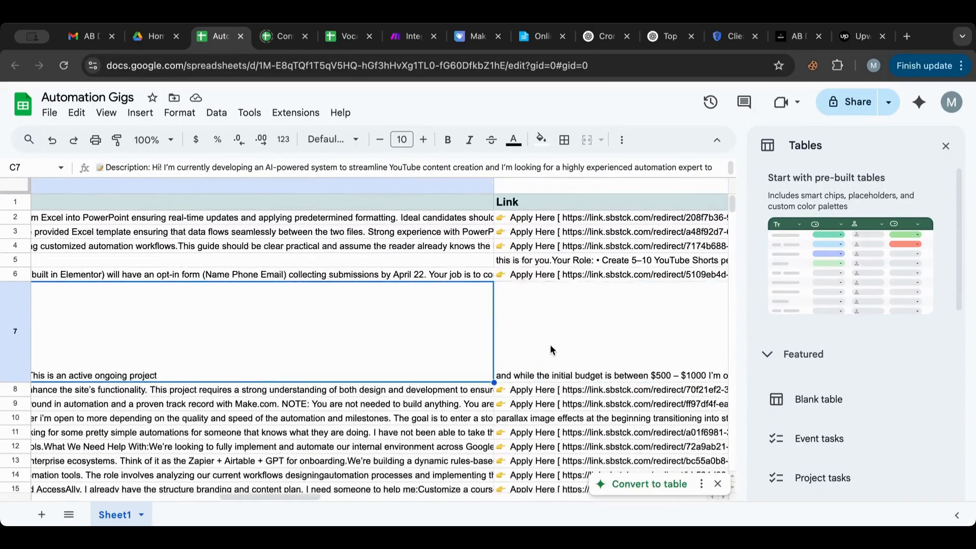
scroll(551, 349, "right", 10)
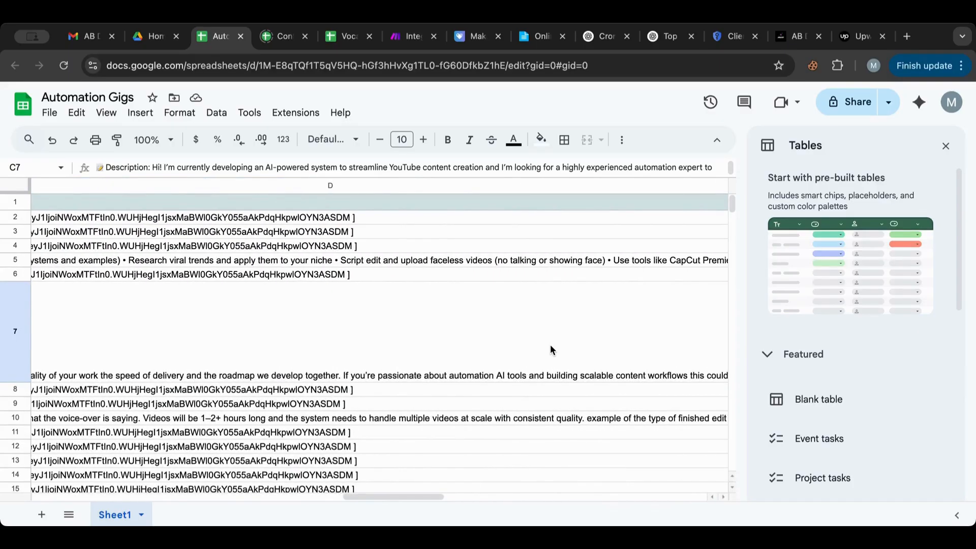
scroll(550, 344, "right", 10)
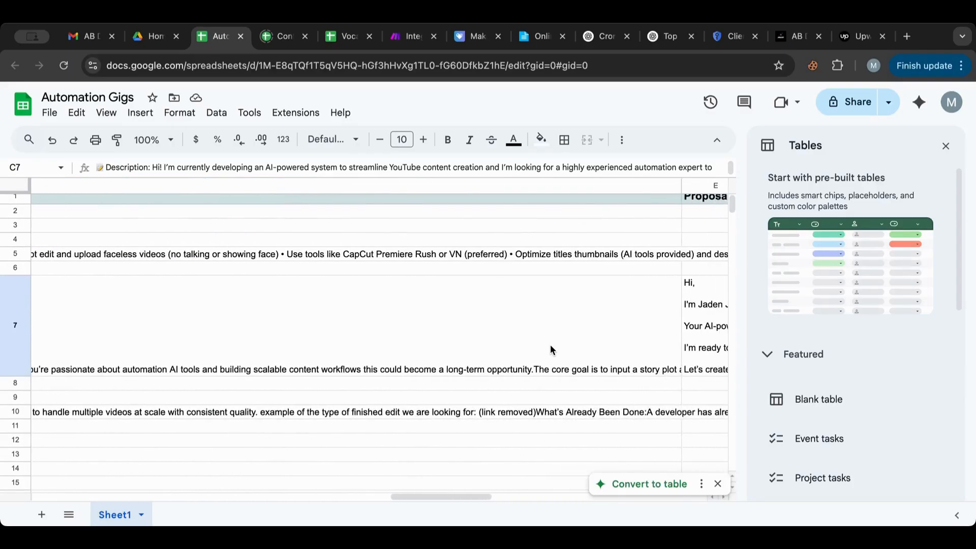
scroll(550, 344, "right", 5)
left_click(400, 316)
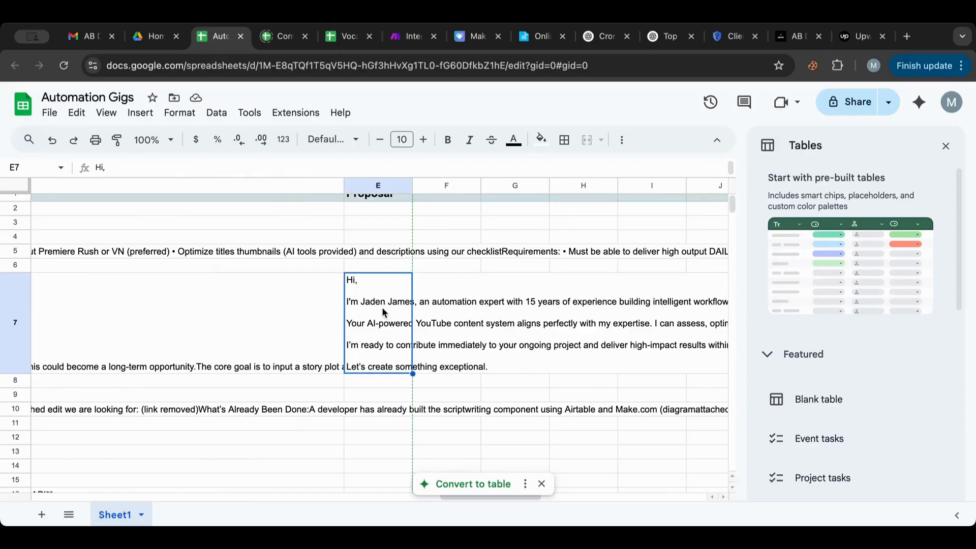
scroll(634, 326, "right", 8)
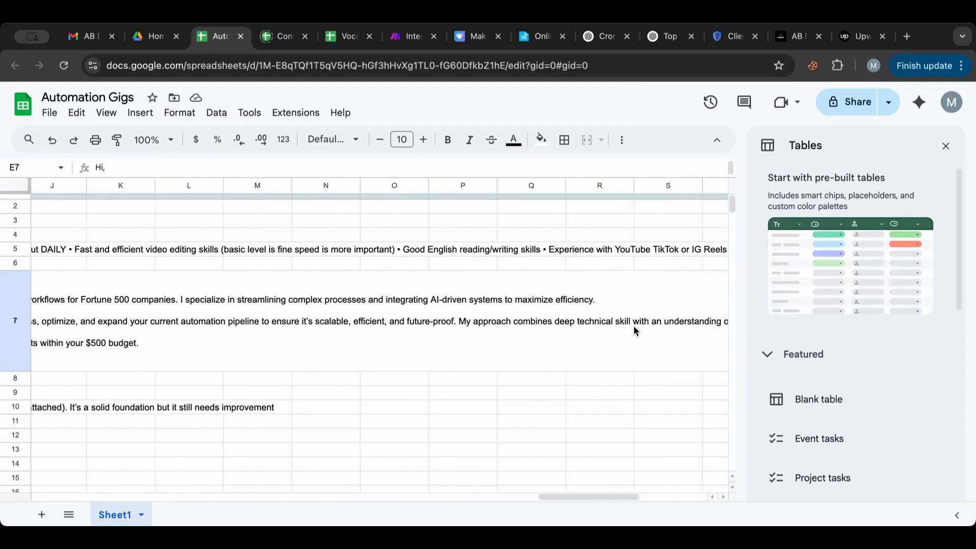
scroll(634, 326, "left", 7)
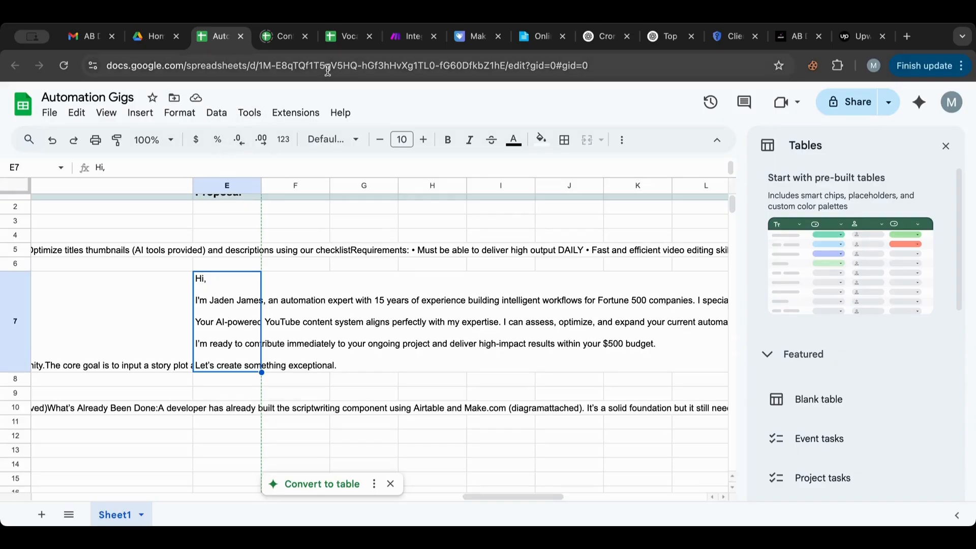
Step: Rename the scenario to 'Automation Gigs - Proposal' and save it
left_click(388, 40)
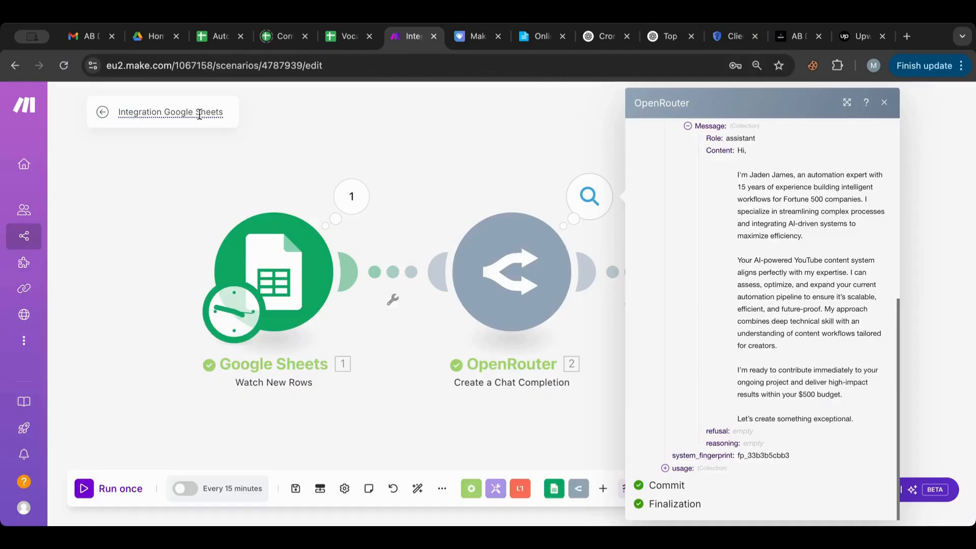
triple_click(187, 106)
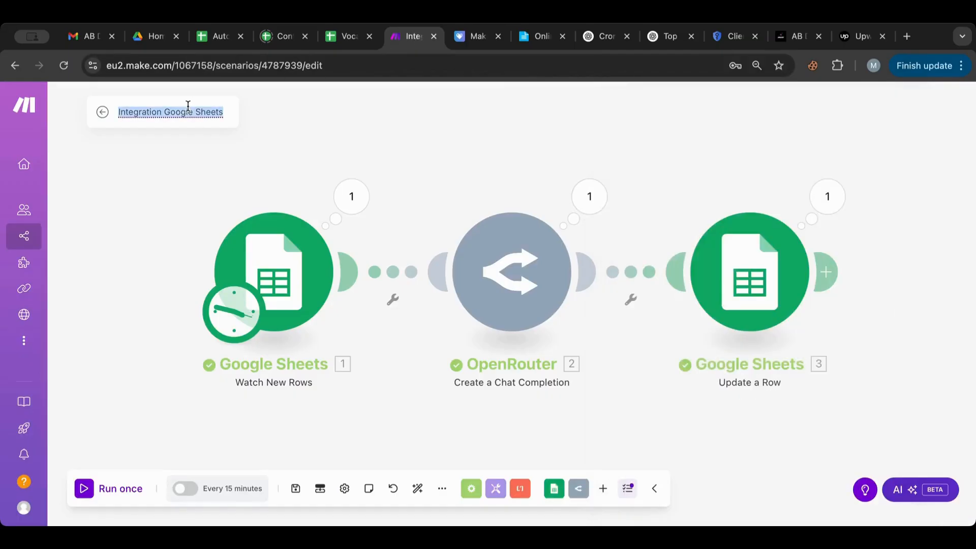
type("Automation G")
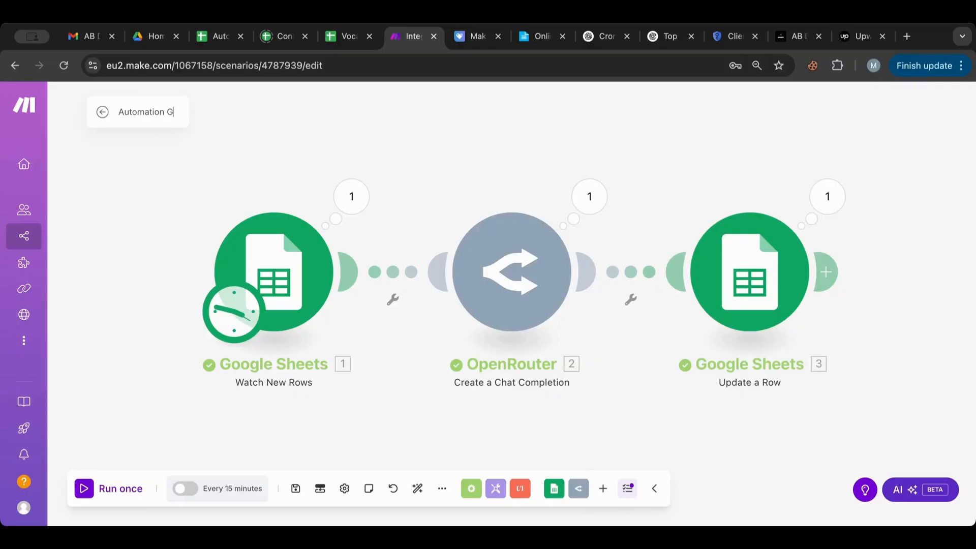
type("igs - Proposal")
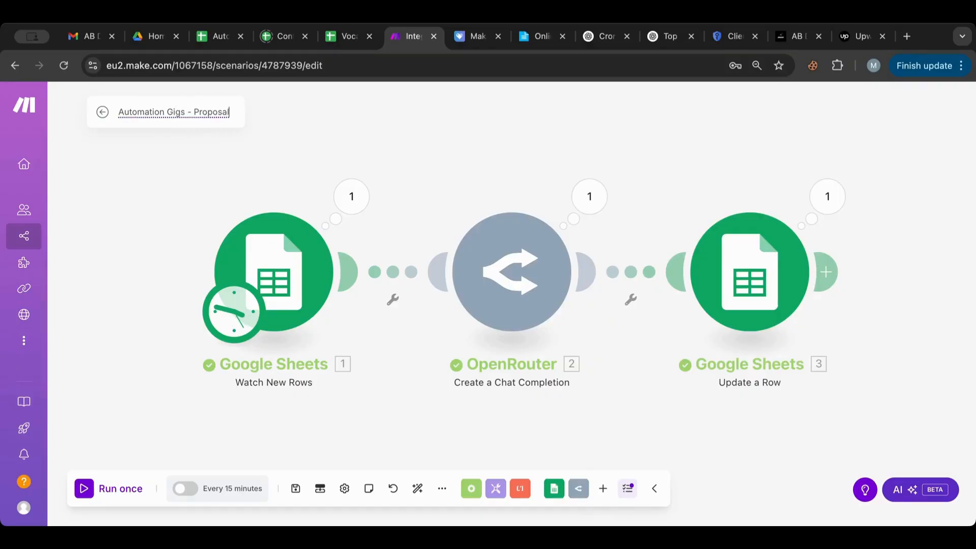
key("Return")
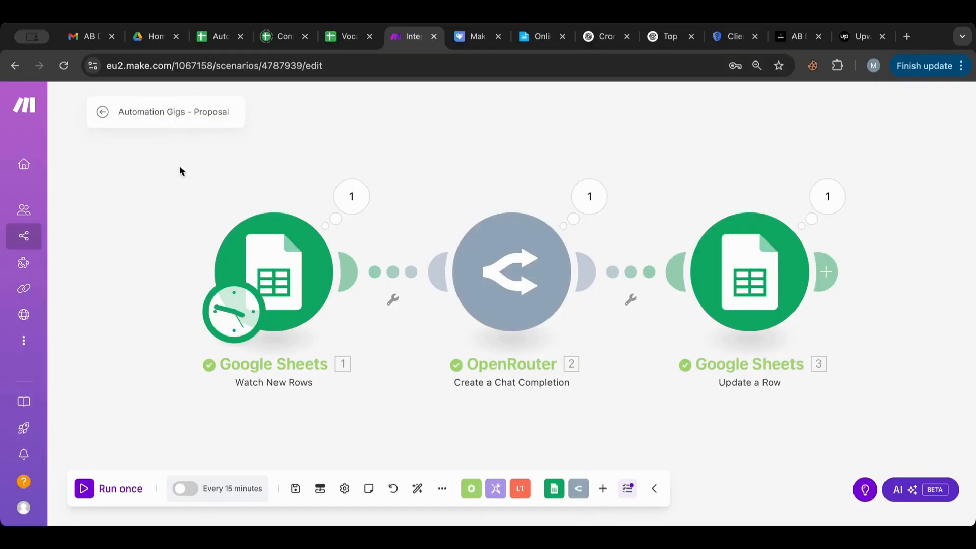
left_click(295, 489)
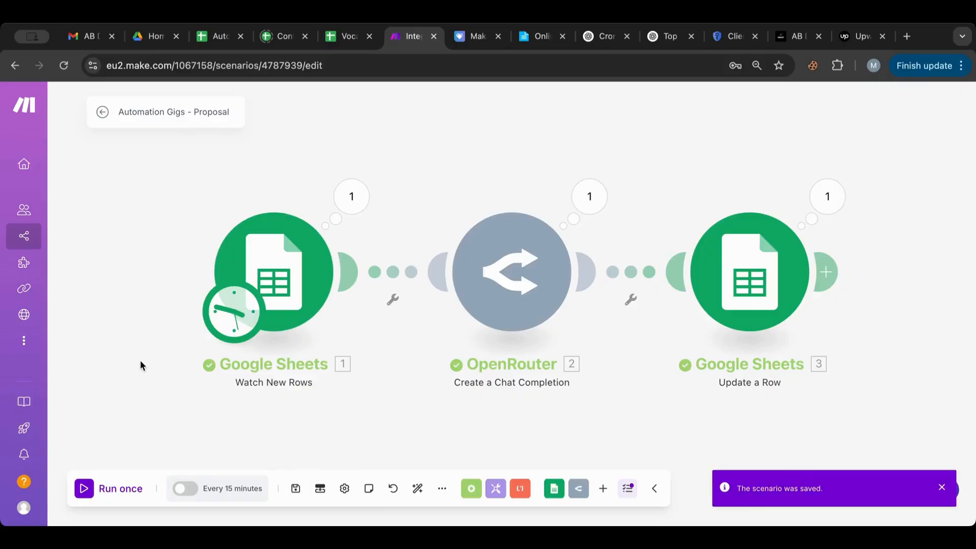